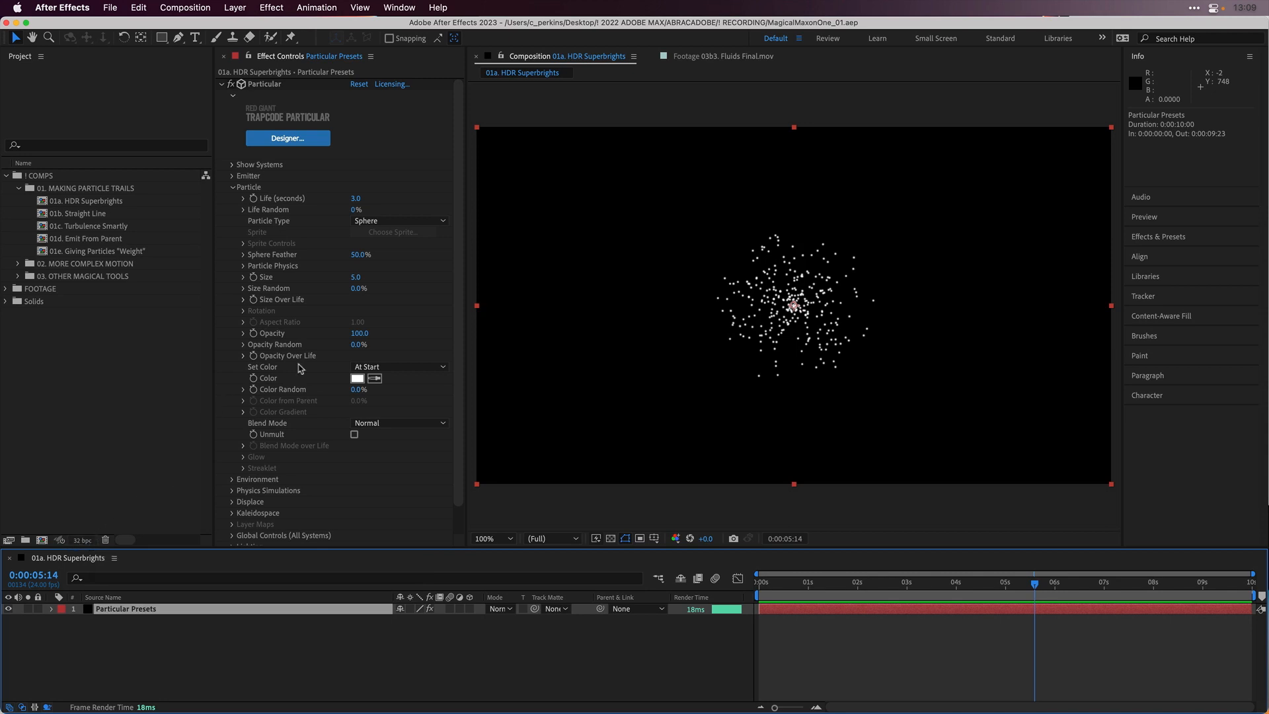
- Set the Particular particle color to HDR values of red 2, green 1 and blue 3
{"action": "left_click", "coordinate": [232, 188]}
{"action": "left_click", "coordinate": [232, 187]}
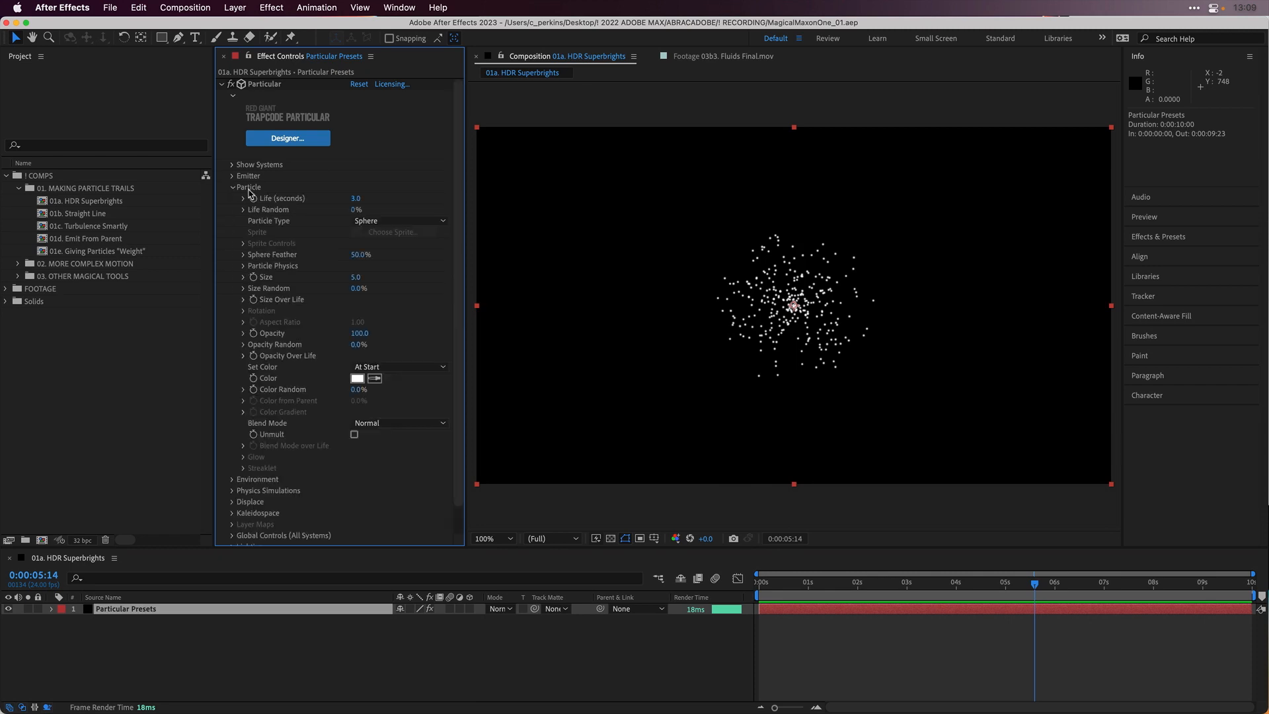
{"action": "left_click", "coordinate": [356, 379]}
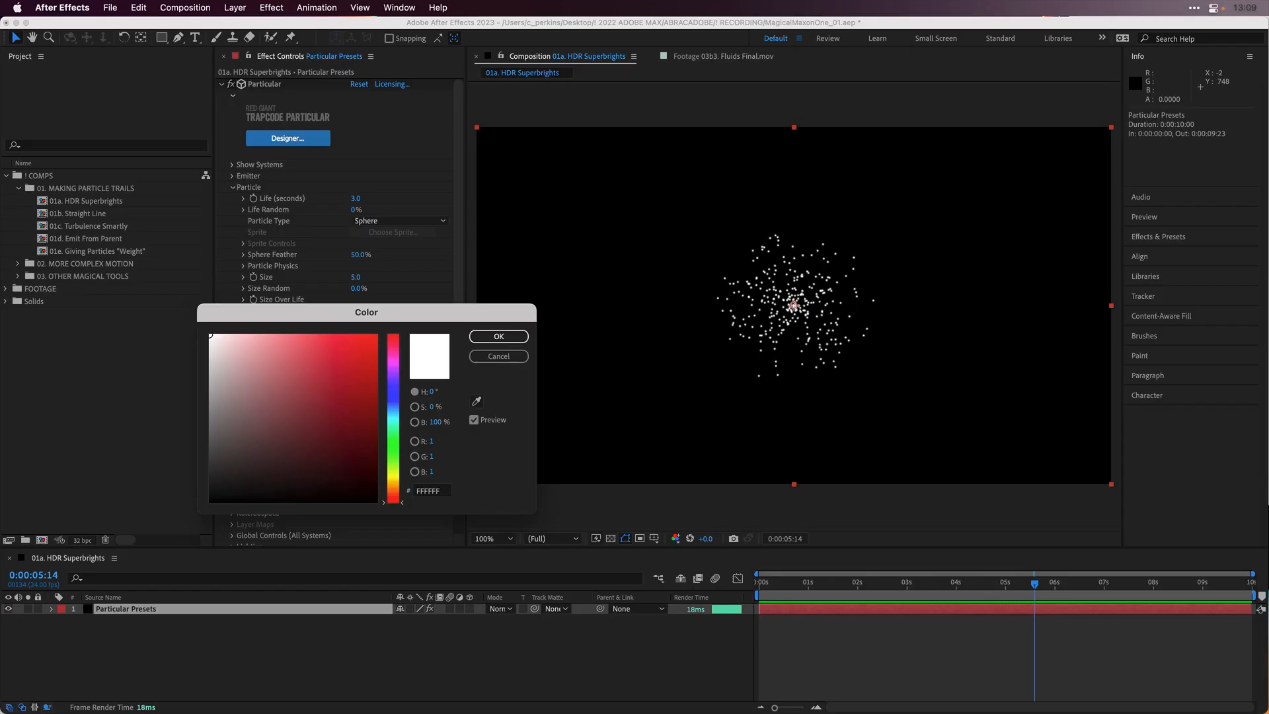
{"action": "left_click", "coordinate": [433, 441]}
{"action": "type", "text": "2"}
{"action": "left_click", "coordinate": [436, 456]}
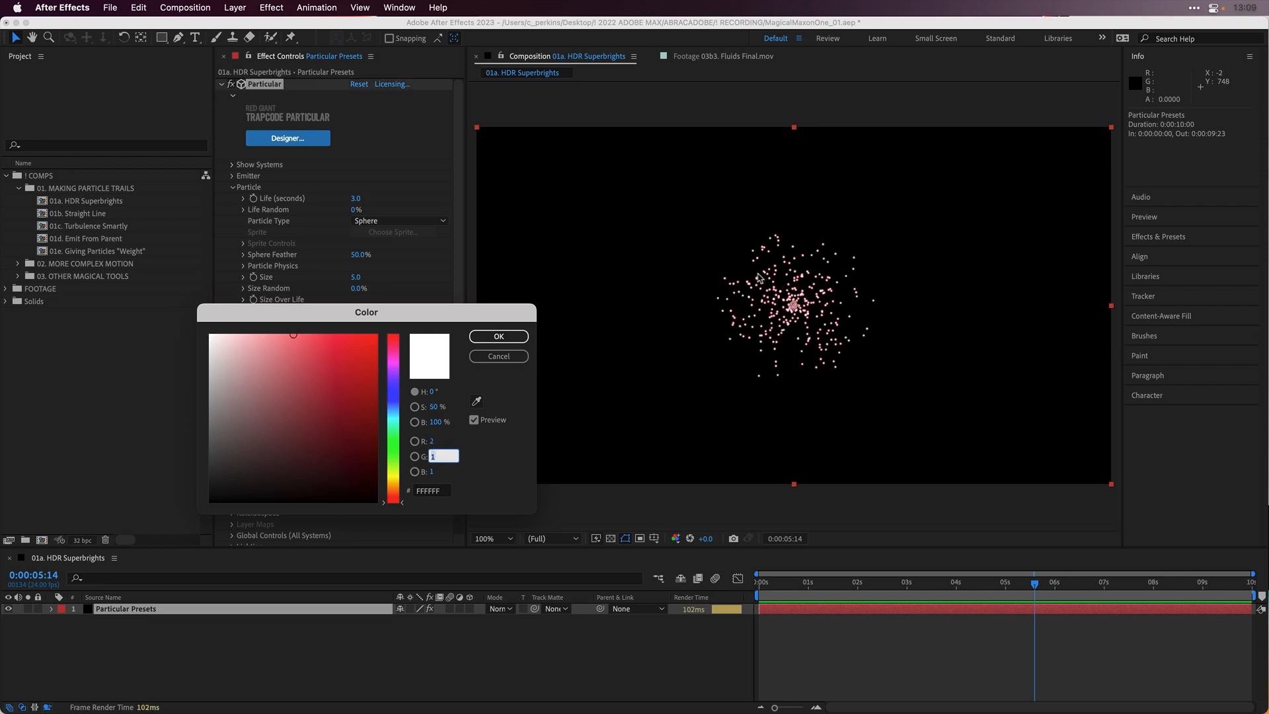
{"action": "left_click", "coordinate": [431, 474]}
{"action": "type", "text": "2"}
{"action": "key", "text": "Return"}
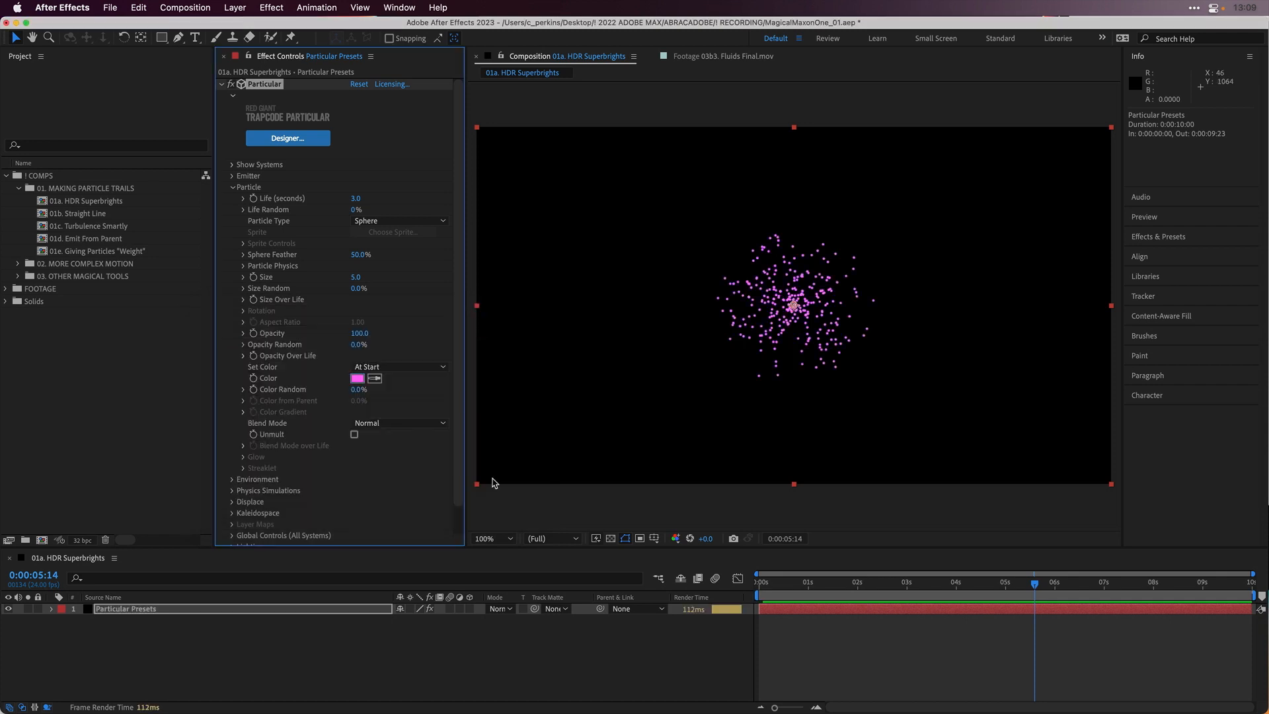
- Lower the particle color's blue value to 2 and enlarge the particles to size 27 with 82% sphere feather
{"action": "left_click", "coordinate": [361, 377]}
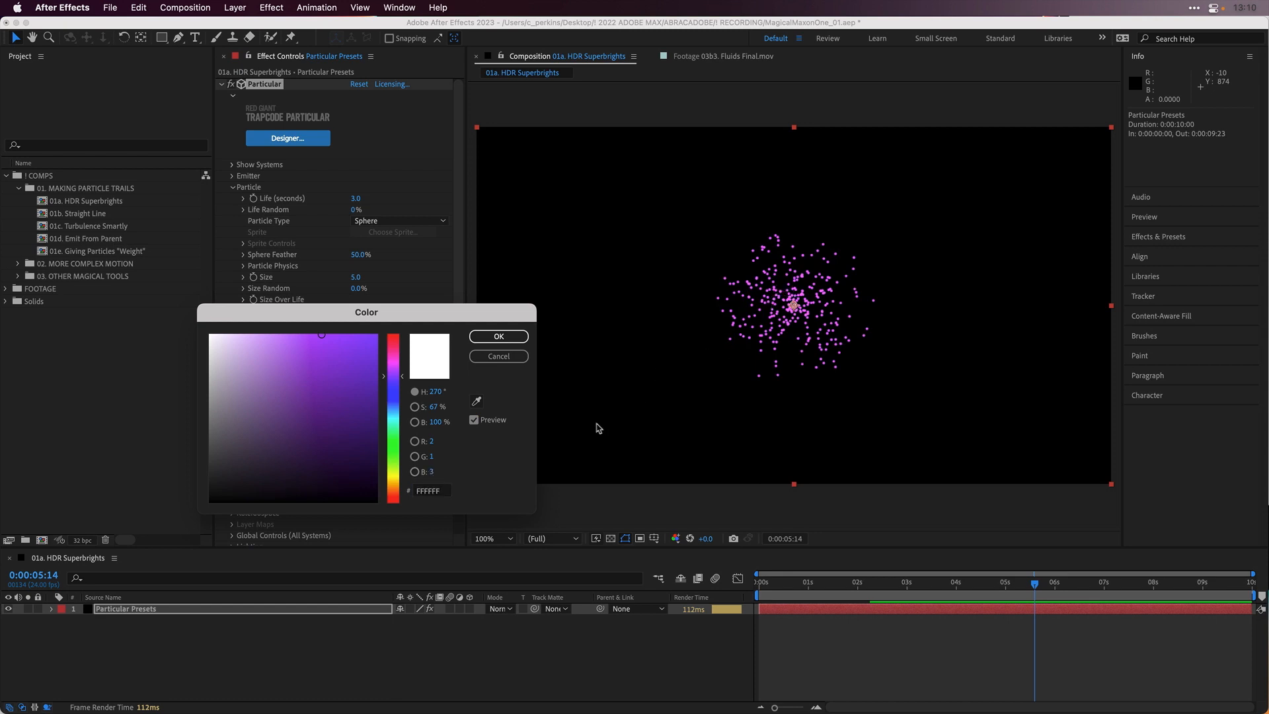
{"action": "left_click", "coordinate": [431, 471]}
{"action": "type", "text": "2"}
{"action": "key", "text": "Return"}
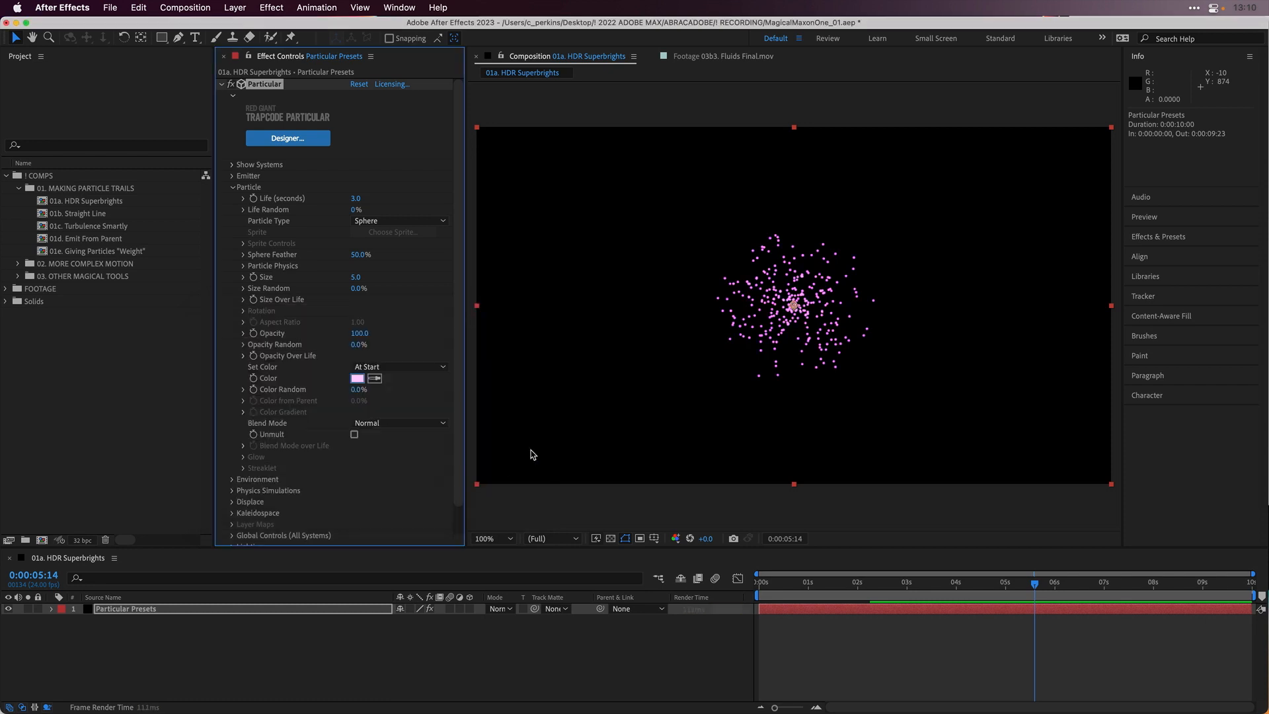
{"action": "left_click_drag", "start_coordinate": [355, 278], "coordinate": [380, 264]}
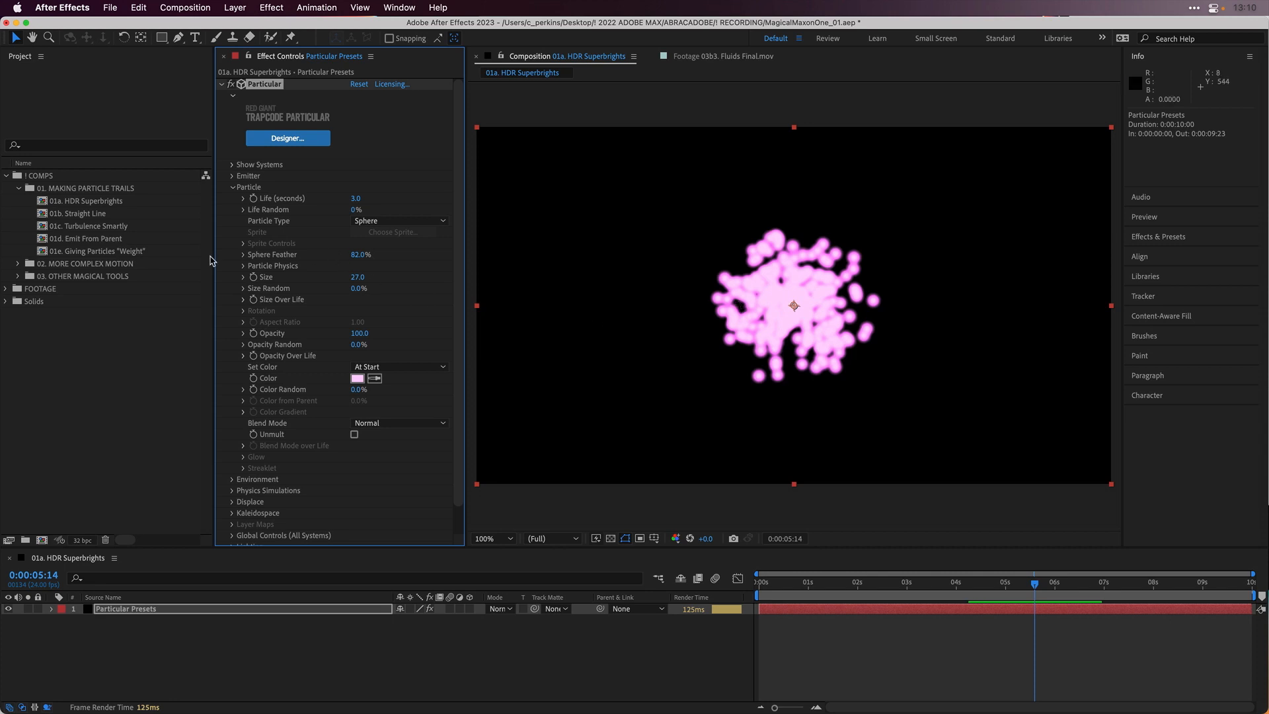
- Open the 01b. Straight Line composition and scrub through its particle emission, stopping at 0:00:00:15
{"action": "double_click", "coordinate": [73, 213]}
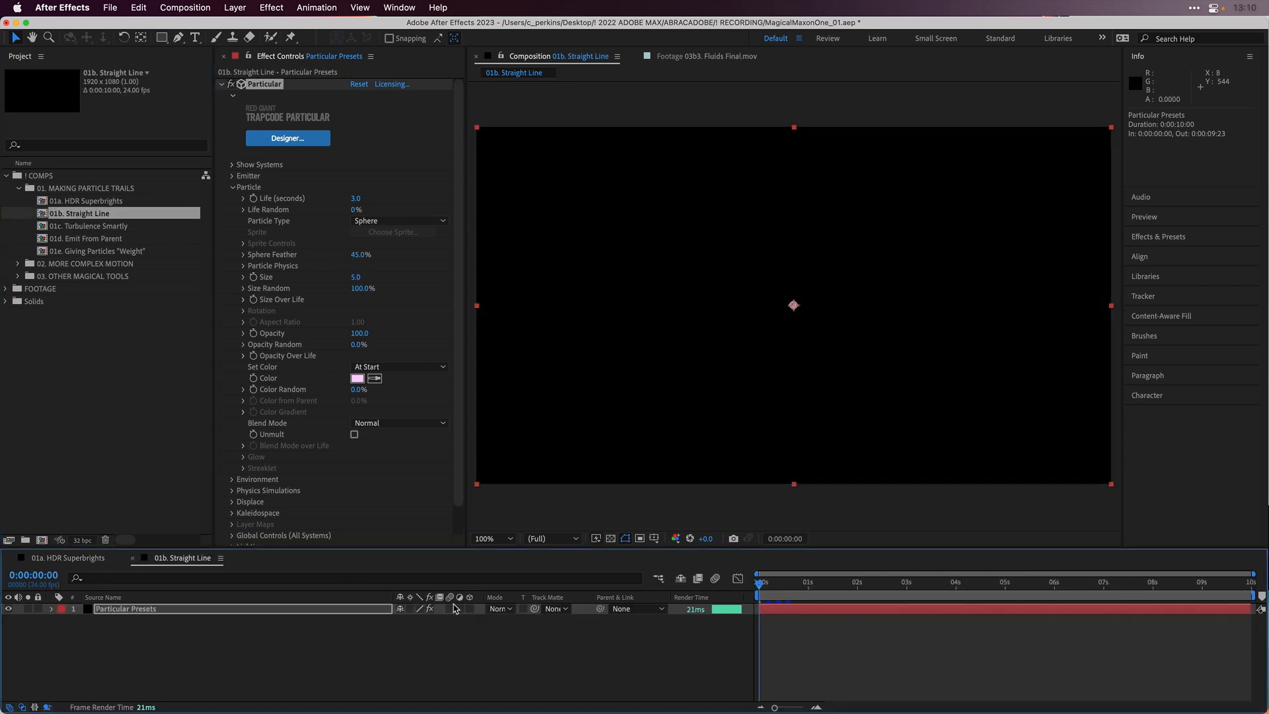
{"action": "mouse_move", "coordinate": [758, 597]}
{"action": "left_mouse_down"}
{"action": "mouse_move", "coordinate": [771, 584]}
{"action": "mouse_move", "coordinate": [976, 582]}
{"action": "mouse_move", "coordinate": [747, 577]}
{"action": "left_mouse_up"}
{"action": "left_click_drag", "start_coordinate": [831, 582], "coordinate": [790, 584]}
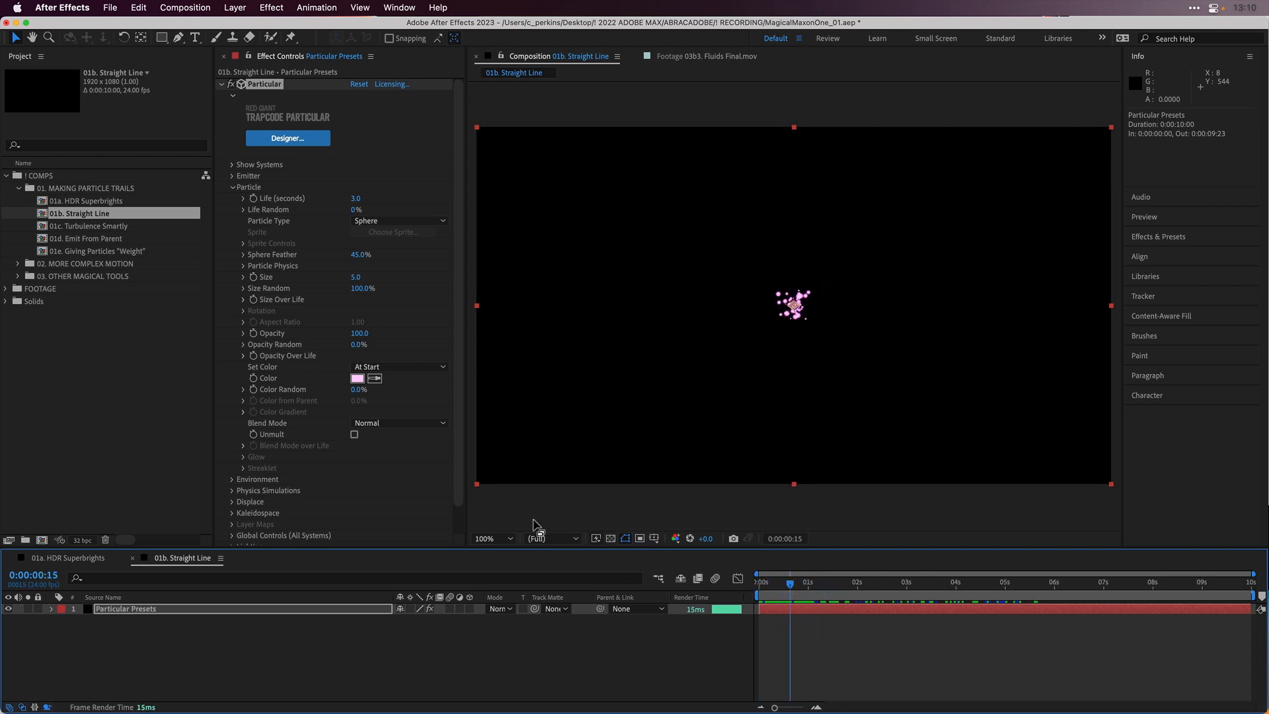
- Move the Particular emitter toward the left side of the frame, at X position 396
{"action": "left_click", "coordinate": [233, 188]}
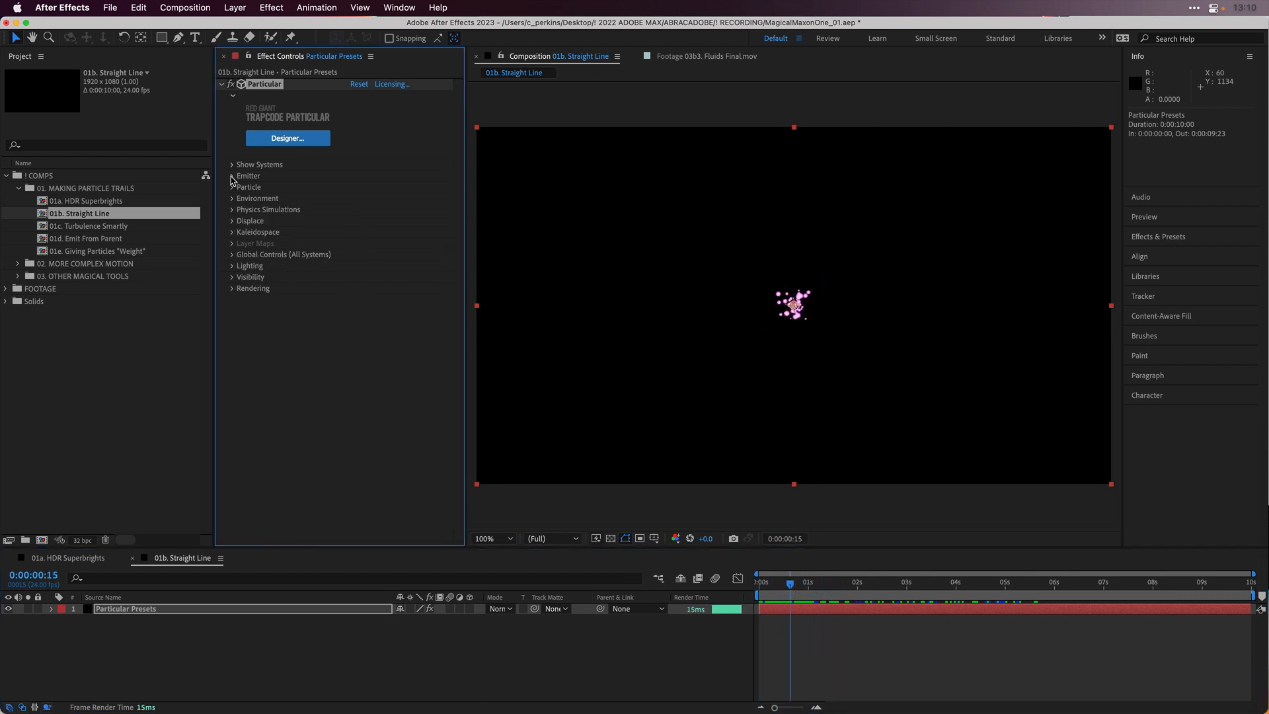
{"action": "left_click", "coordinate": [233, 176]}
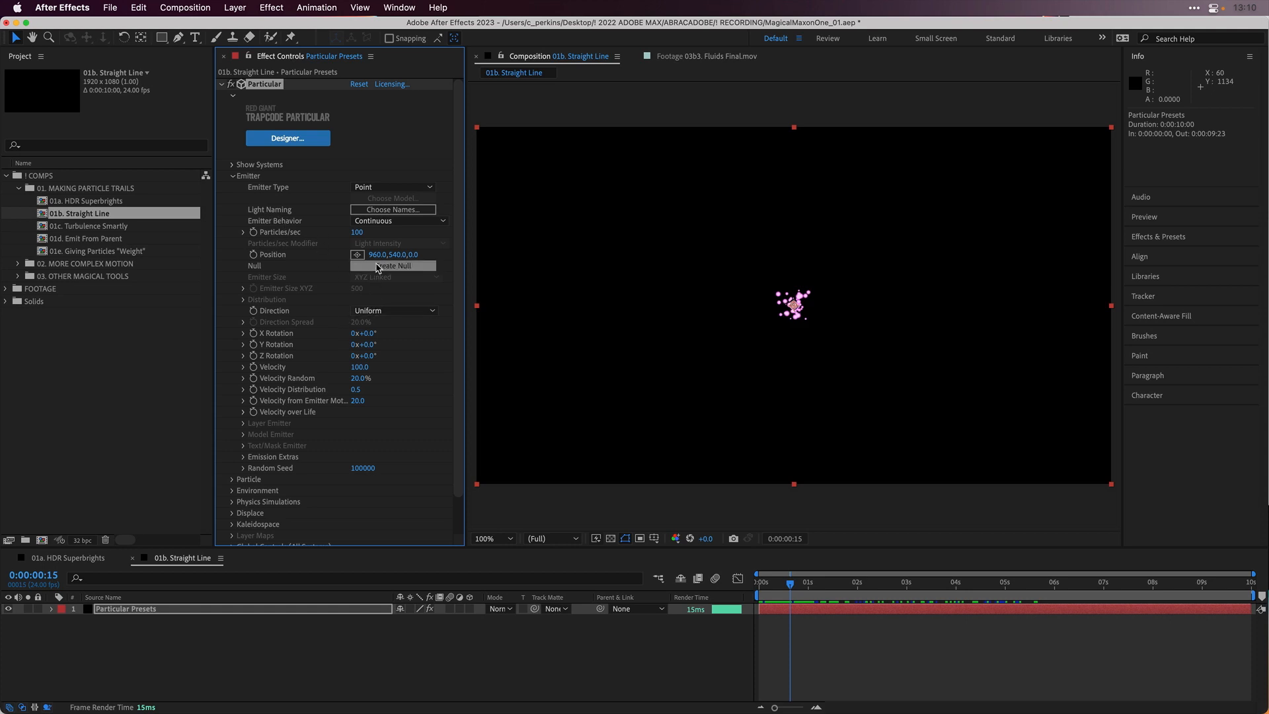
{"action": "left_click_drag", "start_coordinate": [375, 254], "coordinate": [57, 244]}
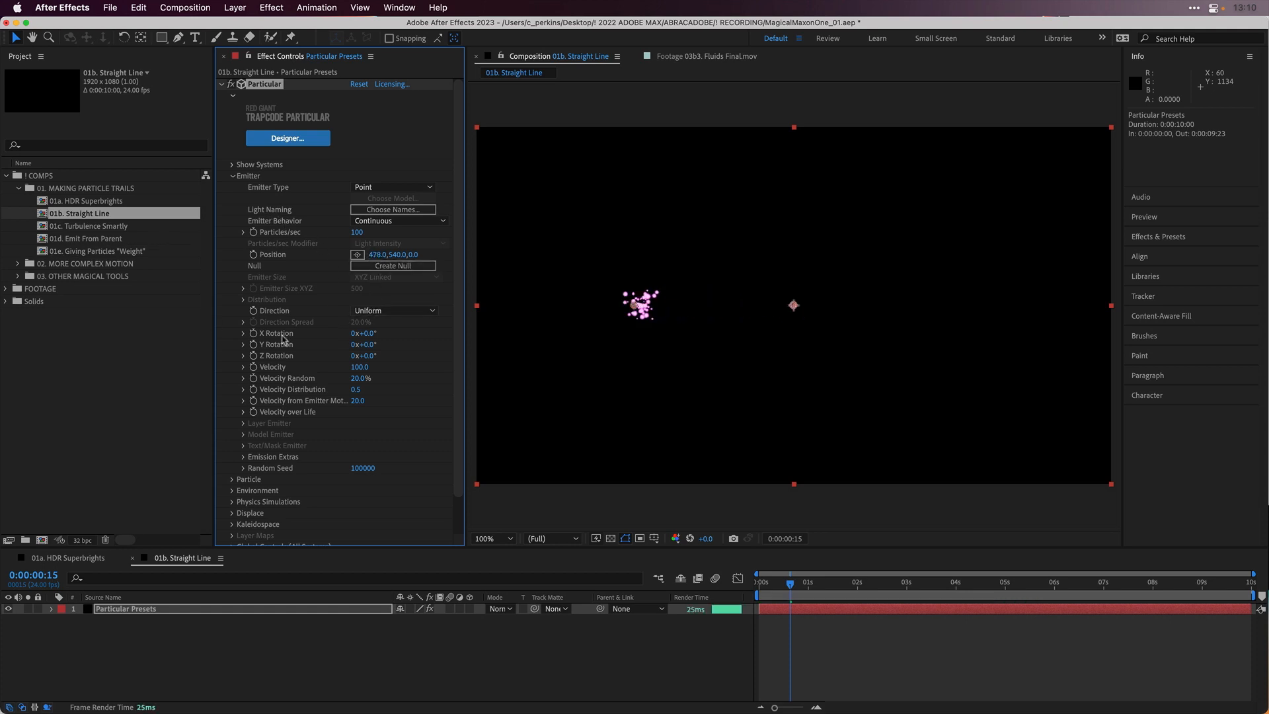
{"action": "left_click_drag", "start_coordinate": [387, 257], "coordinate": [373, 258]}
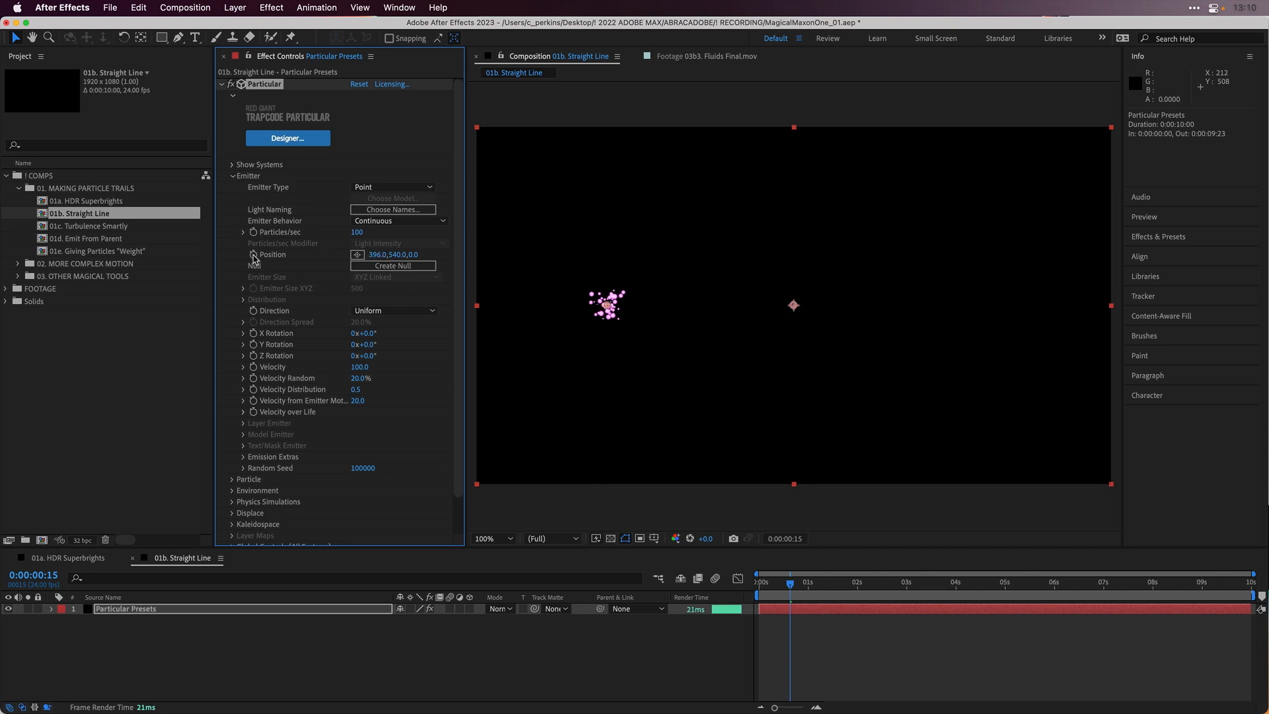
- Animate the emitter Position from the current frame to X 1849 at 0:00:07:05, and scrub through the motion
{"action": "left_click_drag", "start_coordinate": [946, 585], "coordinate": [1114, 583]}
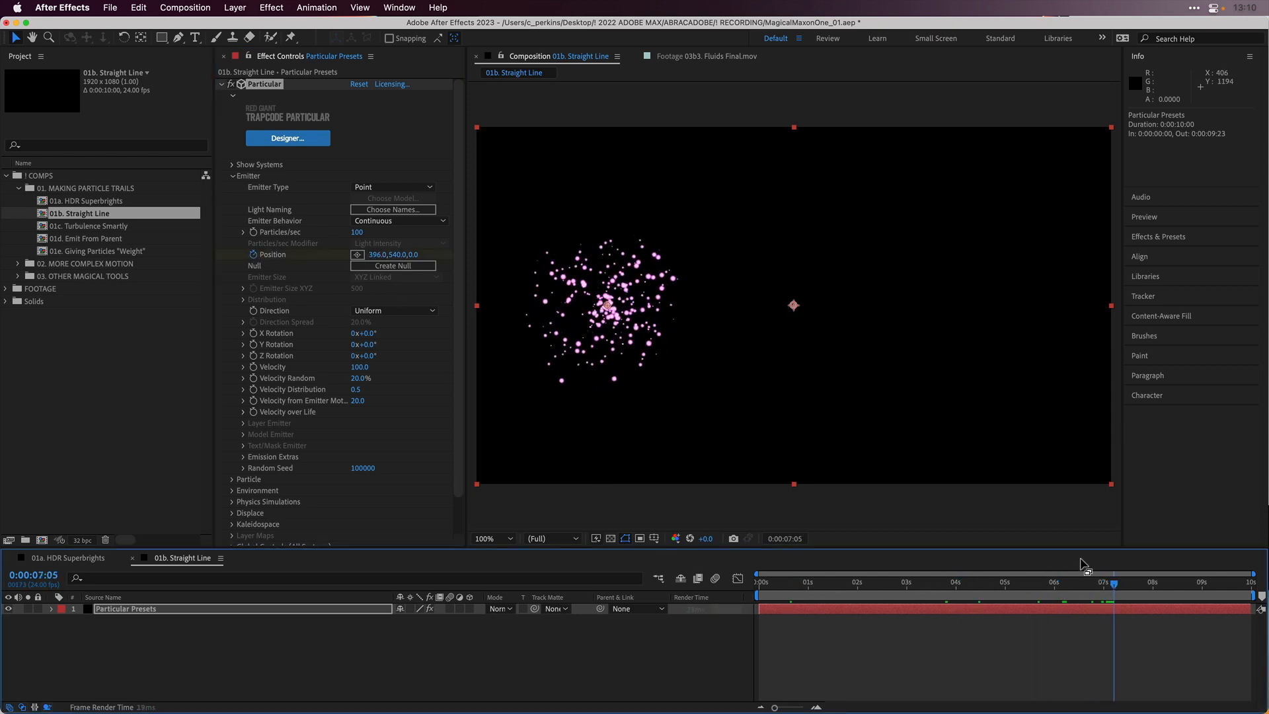
{"action": "left_click_drag", "start_coordinate": [377, 255], "coordinate": [1266, 287]}
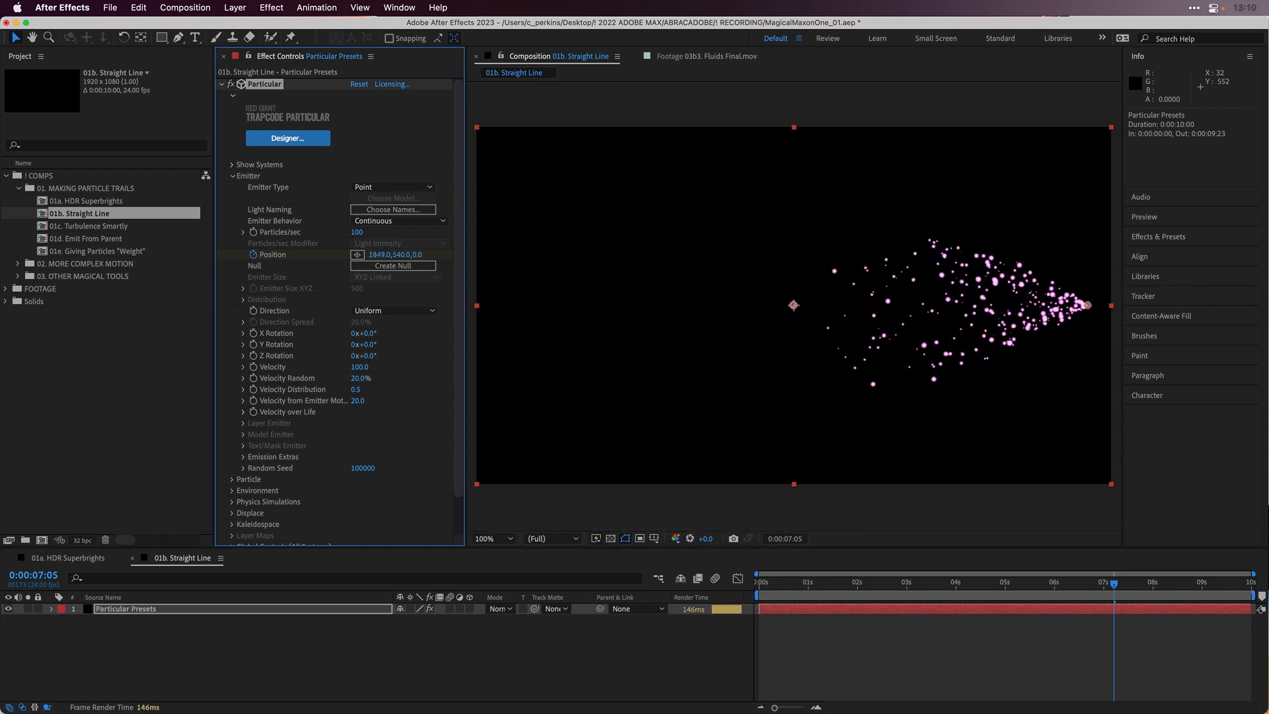
{"action": "left_click_drag", "start_coordinate": [783, 586], "coordinate": [991, 571]}
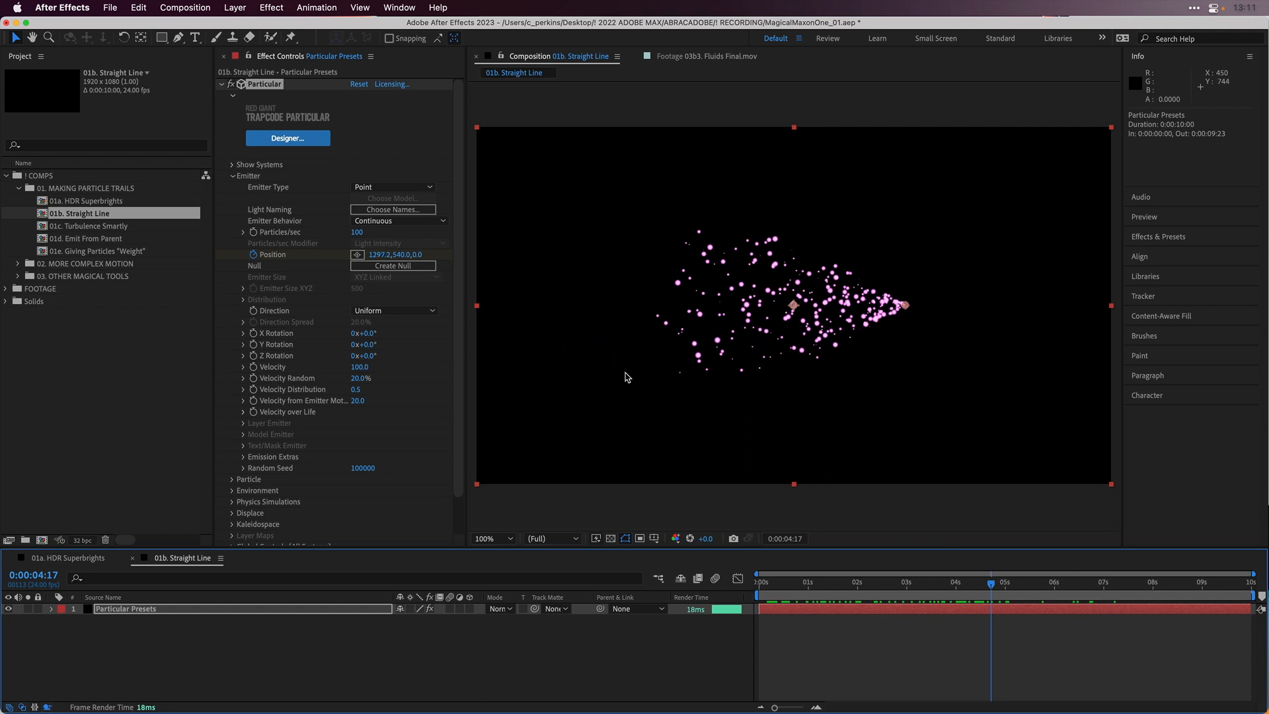
- Set the emitter Velocity to 0 and scrub through the resulting particle line
{"action": "left_click", "coordinate": [358, 367]}
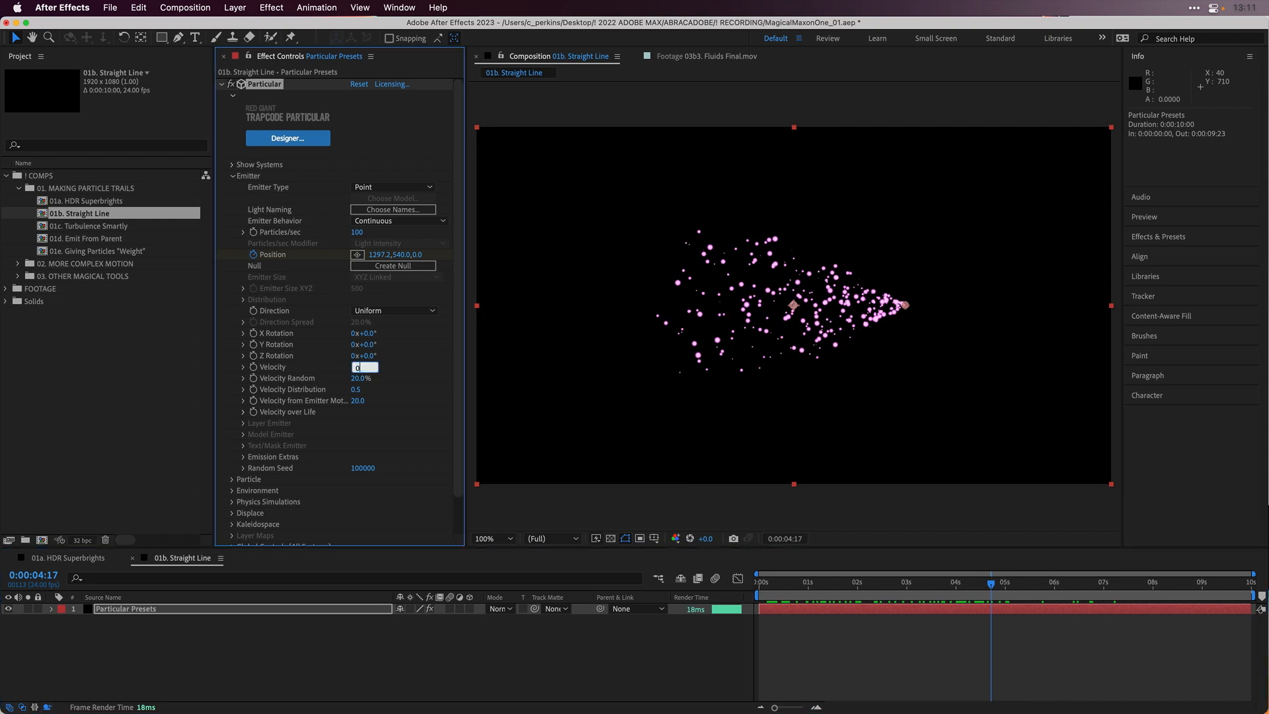
{"action": "type", "text": "0"}
{"action": "key", "text": "Return"}
{"action": "left_click_drag", "start_coordinate": [825, 590], "coordinate": [1085, 545]}
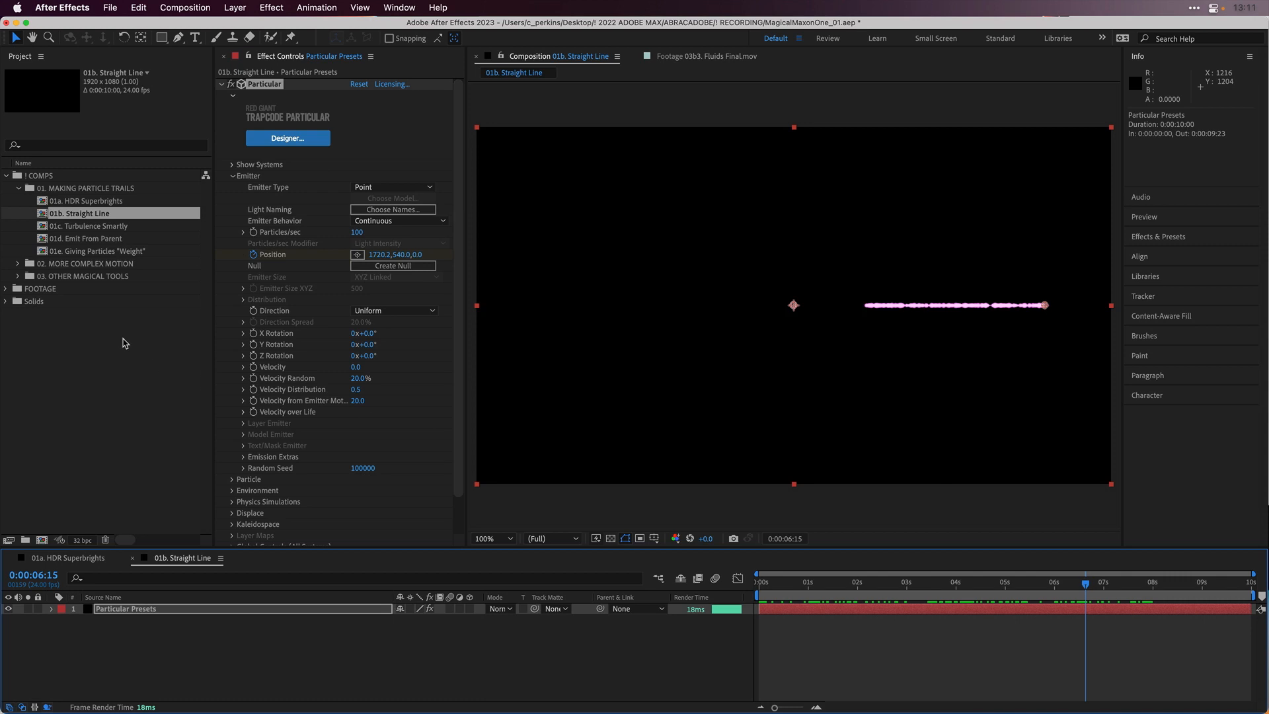
- Open the 01c. Turbulence Smartly composition and scrub through its curved particle trail
{"action": "double_click", "coordinate": [61, 229]}
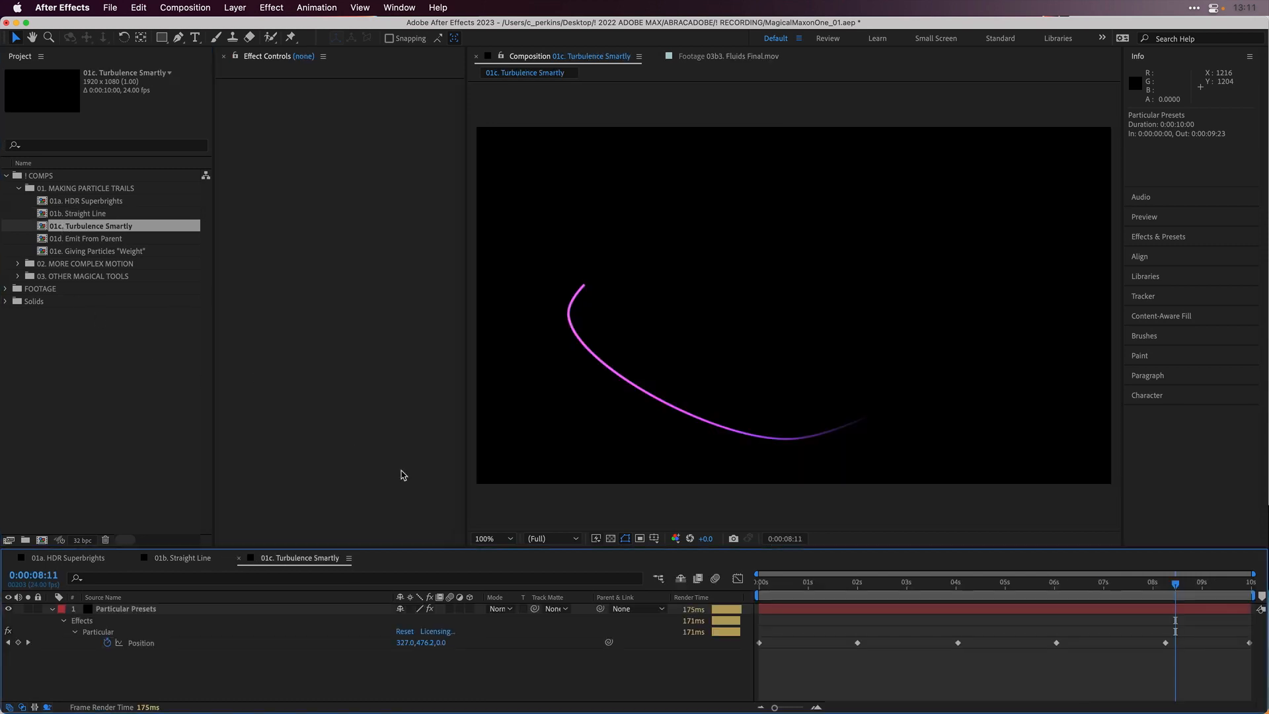
{"action": "left_click_drag", "start_coordinate": [770, 589], "coordinate": [1190, 589]}
- Return to the 01b. Straight Line composition and raise the emitter's Particles/sec to 290 at 0:00:04:00
{"action": "left_click", "coordinate": [176, 557]}
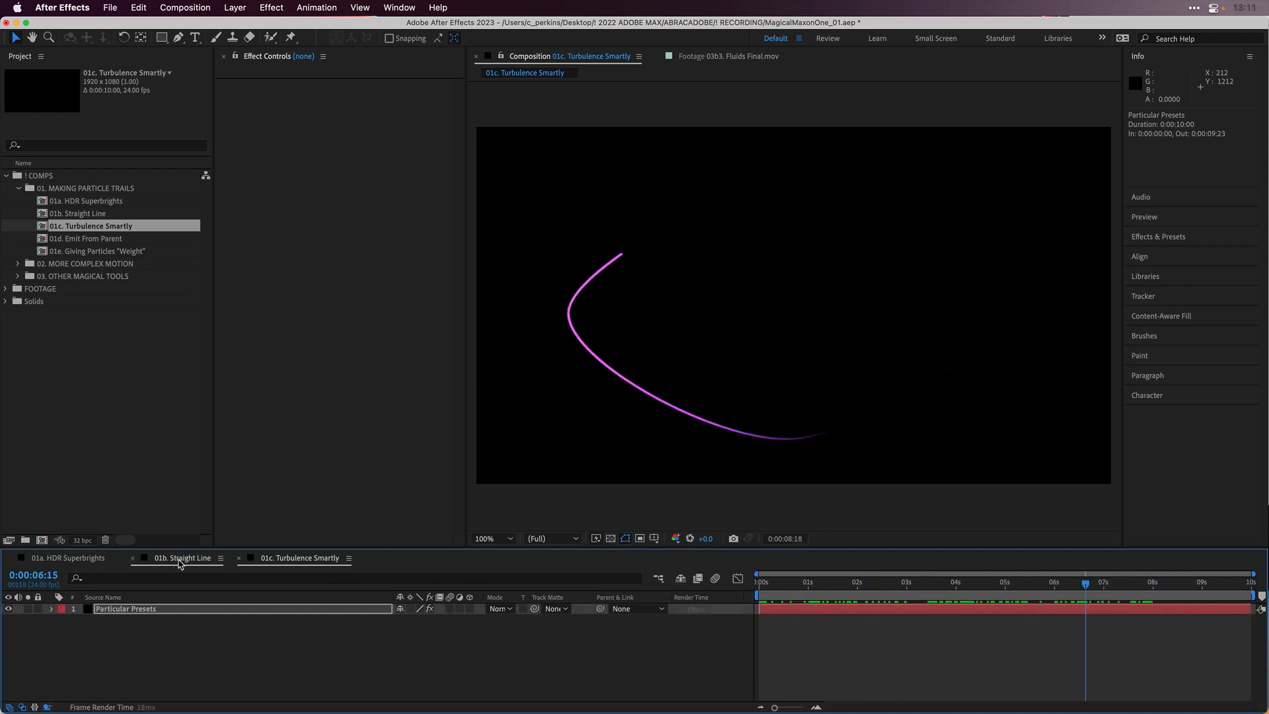
{"action": "left_click_drag", "start_coordinate": [780, 584], "coordinate": [955, 586]}
{"action": "left_click_drag", "start_coordinate": [352, 234], "coordinate": [369, 232]}
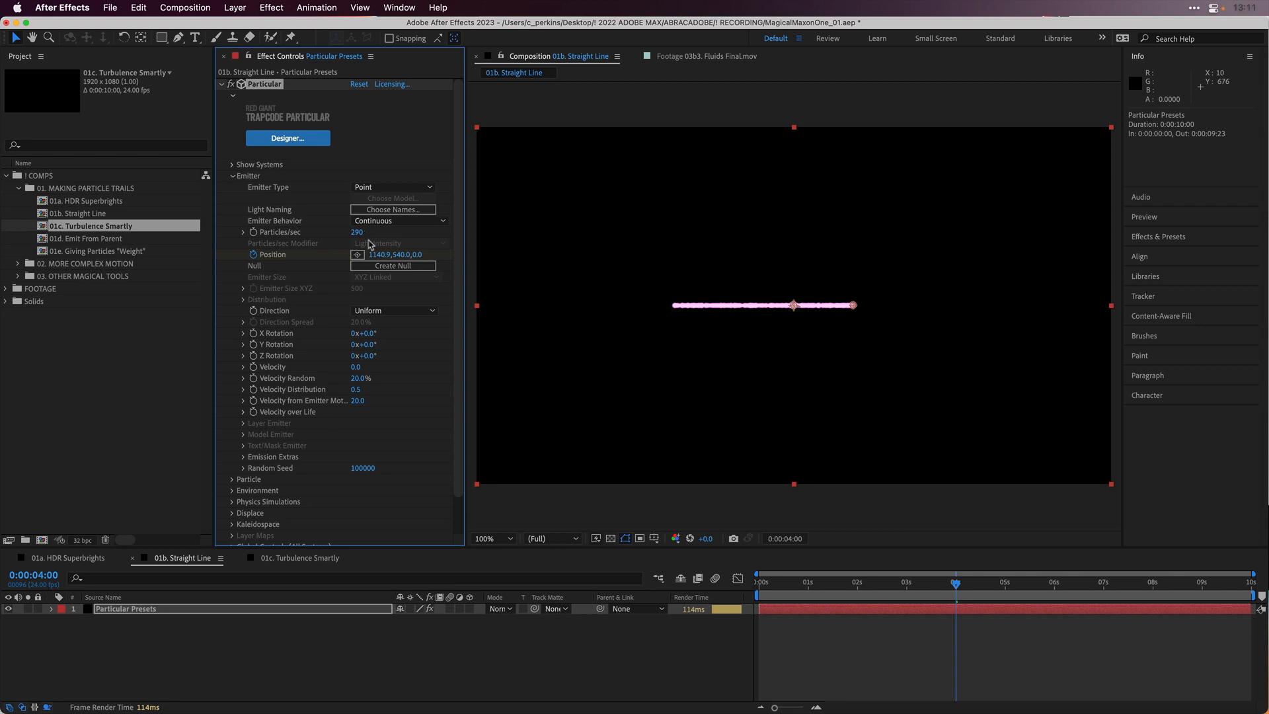
- Try a particle Life of 1 second, and restore it to 3 seconds
{"action": "left_click", "coordinate": [233, 177]}
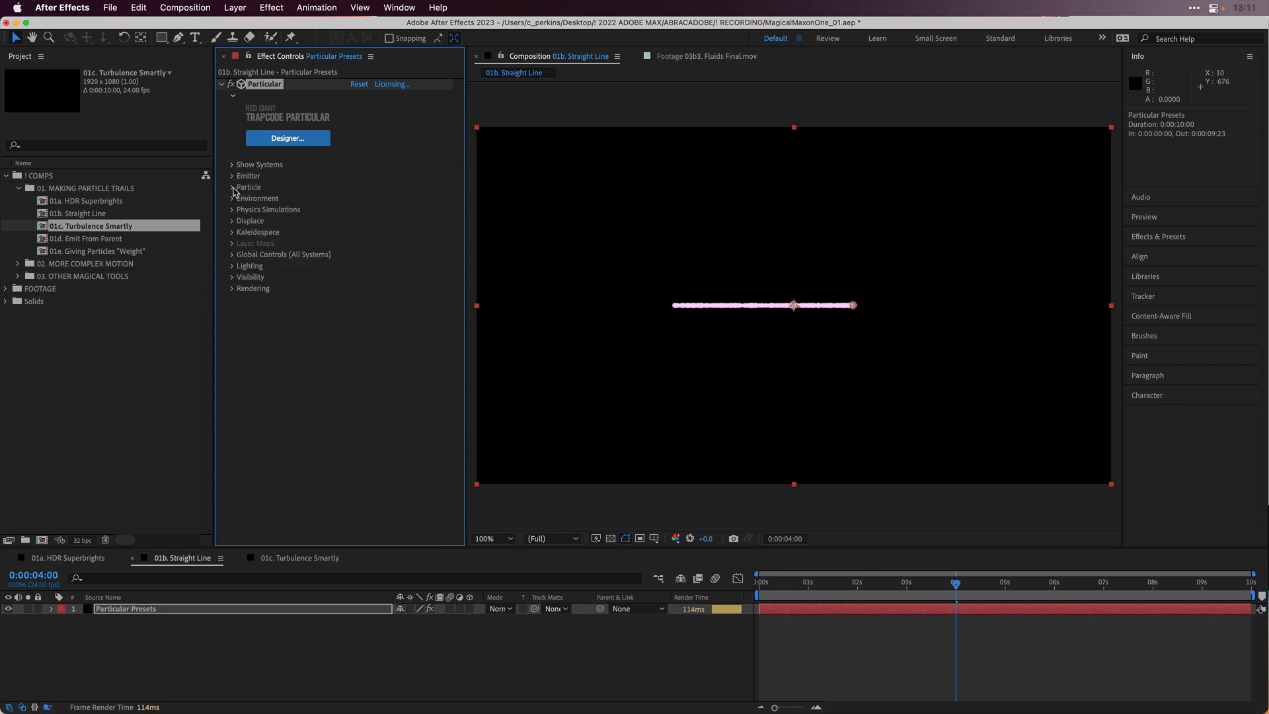
{"action": "left_click", "coordinate": [232, 188]}
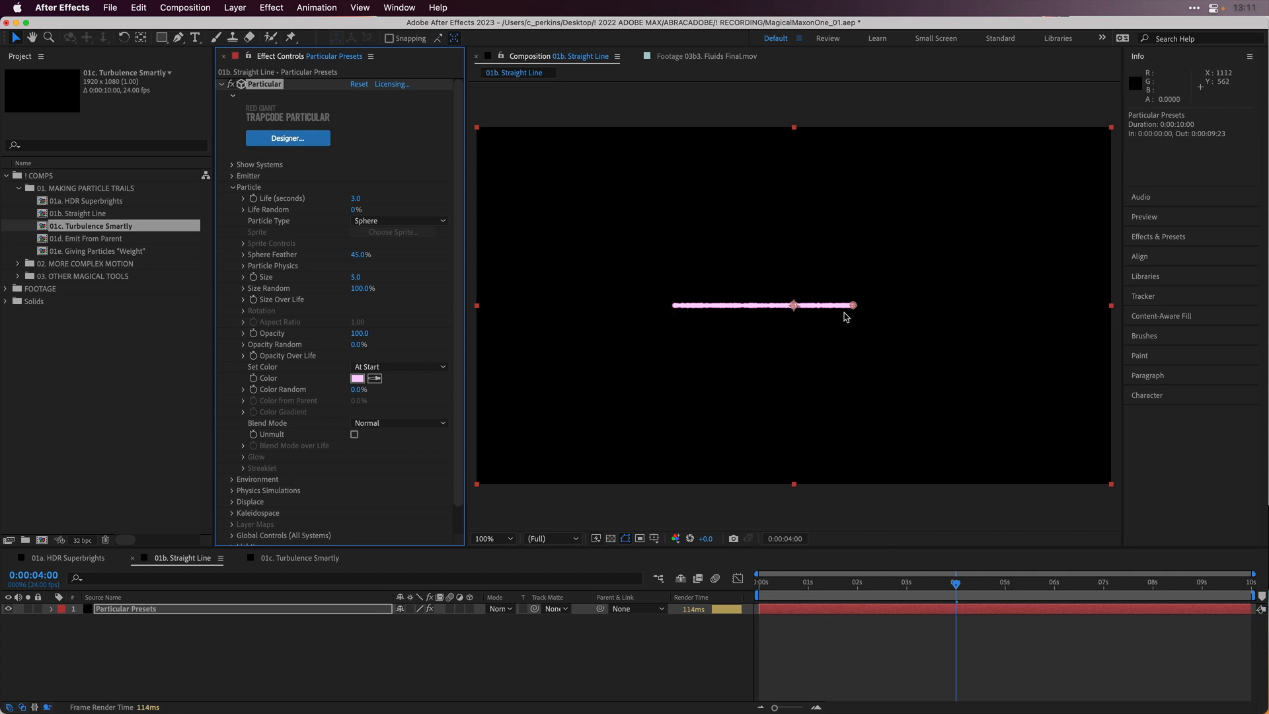
{"action": "left_click", "coordinate": [356, 199]}
{"action": "key", "text": "Return"}
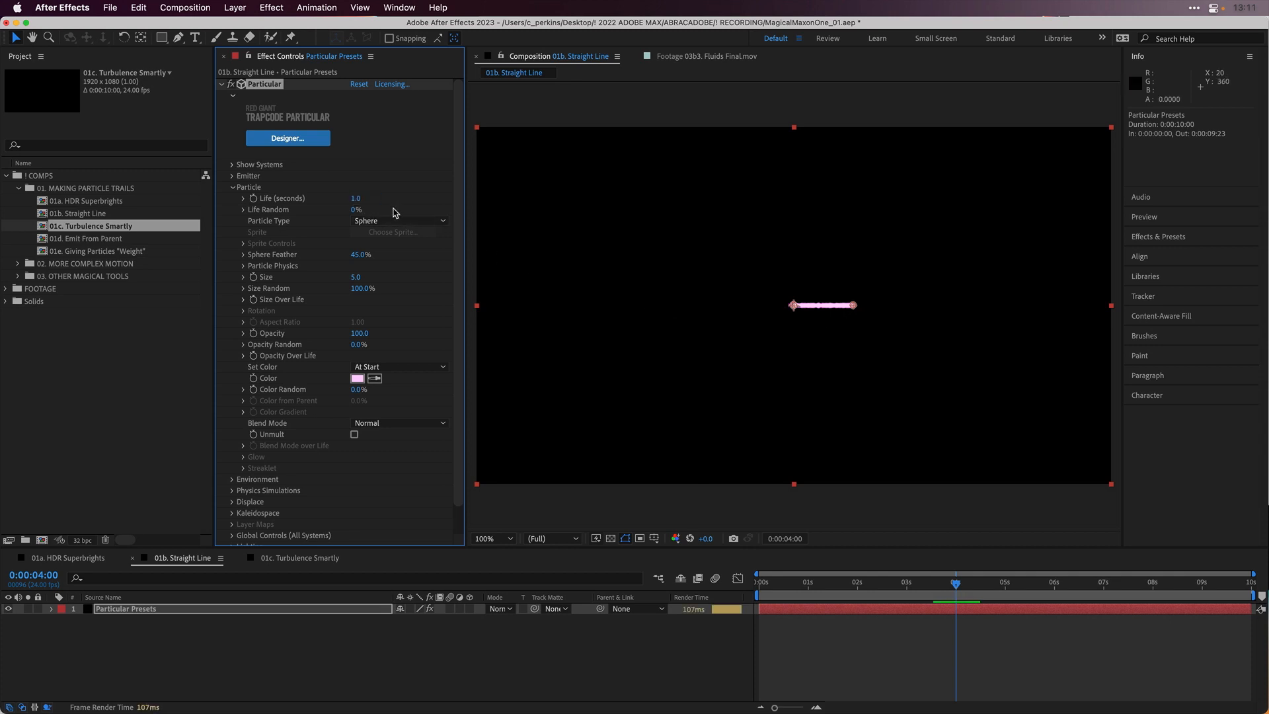
{"action": "left_click", "coordinate": [356, 199]}
{"action": "type", "text": "3"}
{"action": "key", "text": "Return"}
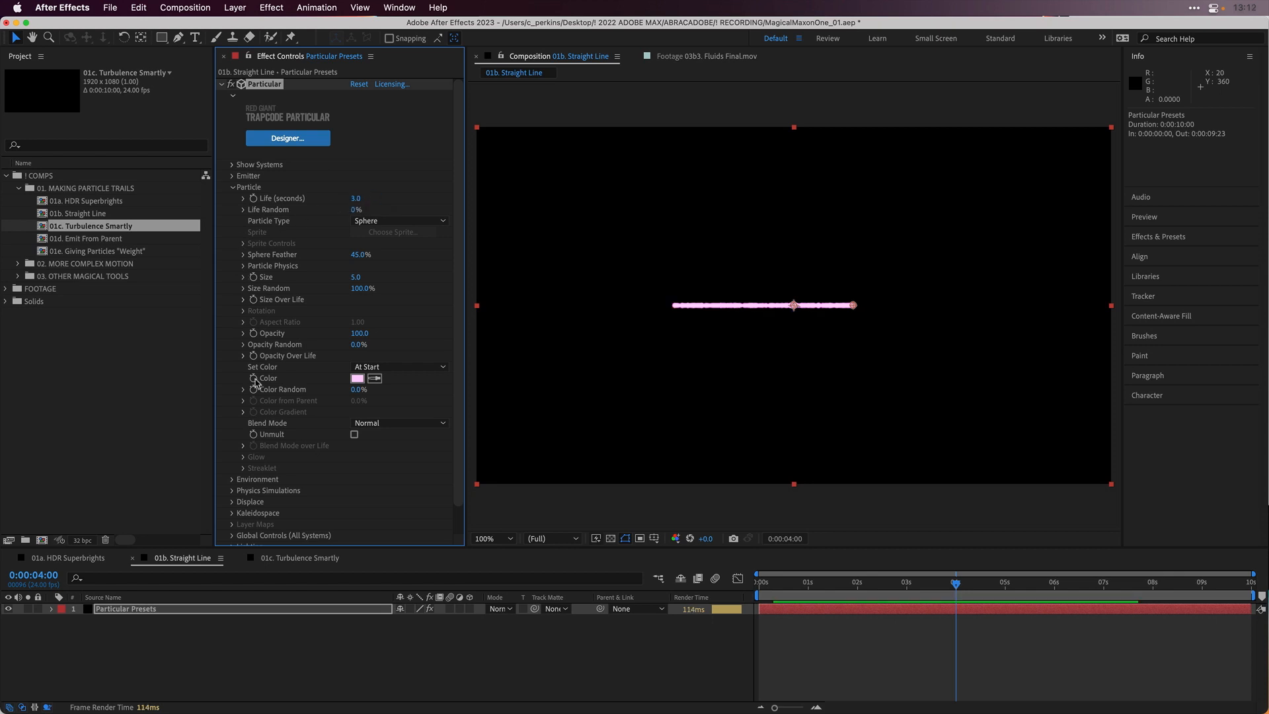
- Apply the Linear Slope curve preset to the particles' Size Over Life
{"action": "left_click", "coordinate": [244, 300]}
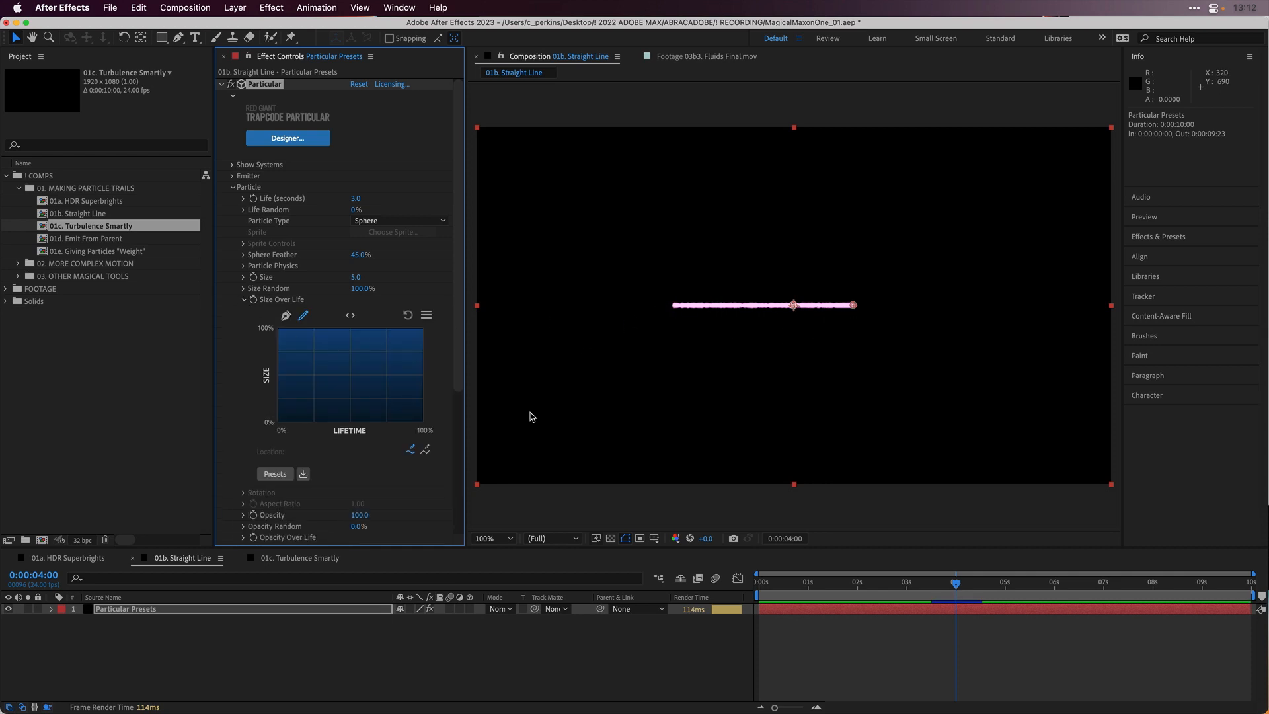
{"action": "left_click", "coordinate": [274, 474]}
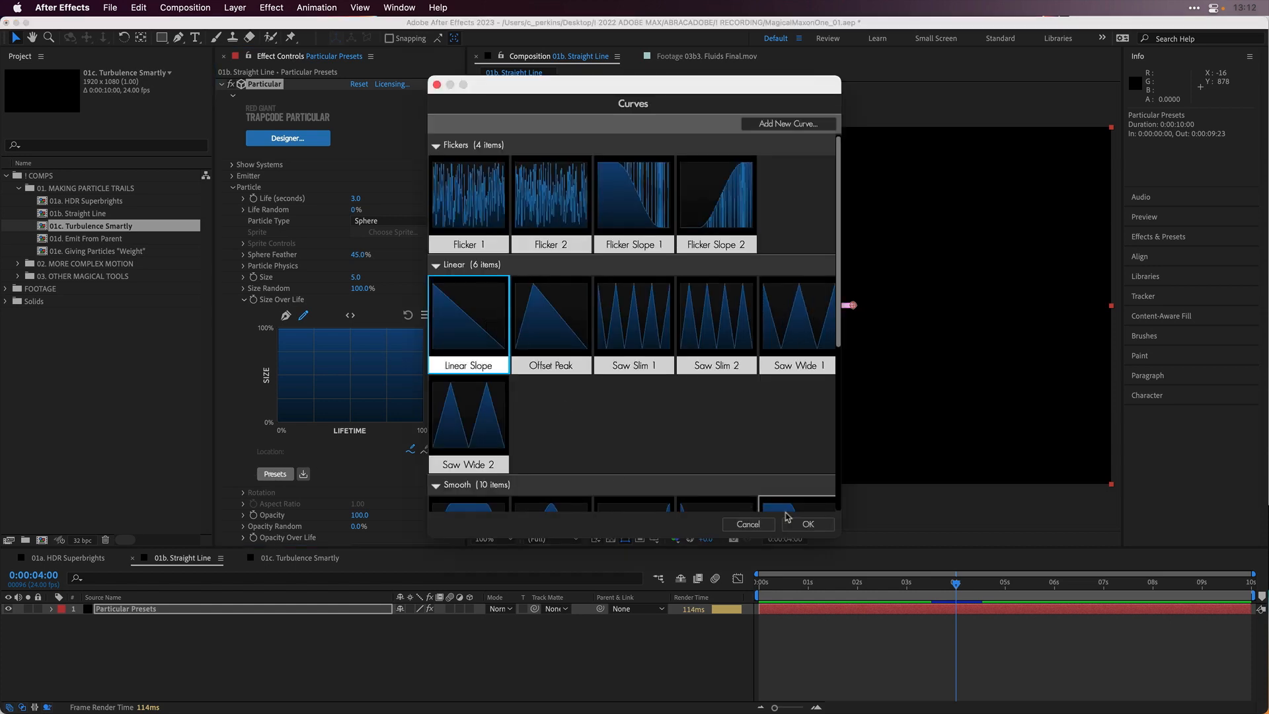
{"action": "left_click", "coordinate": [803, 523]}
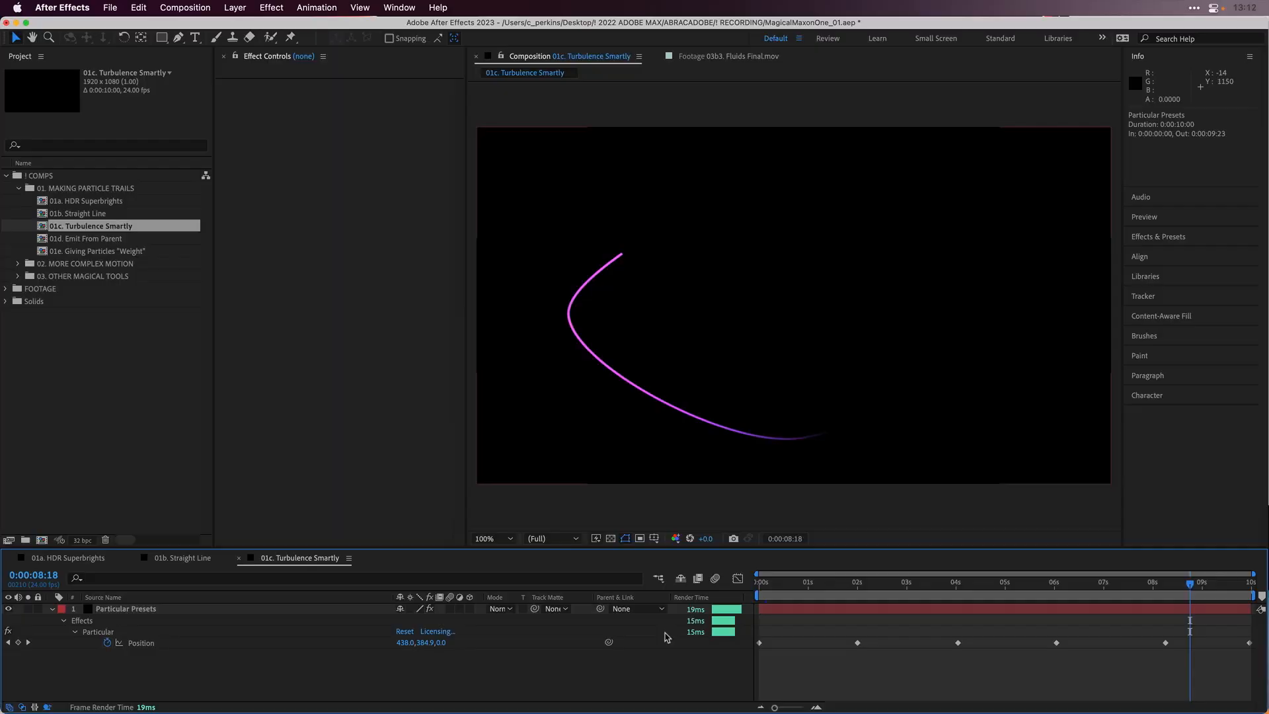
- Scrub the 01c. Turbulence Smartly trail to 0:00:07:06 and examine the Environment settings of its Particular effect, collapsing Air Turbulence
{"action": "left_click_drag", "start_coordinate": [793, 584], "coordinate": [1117, 576]}
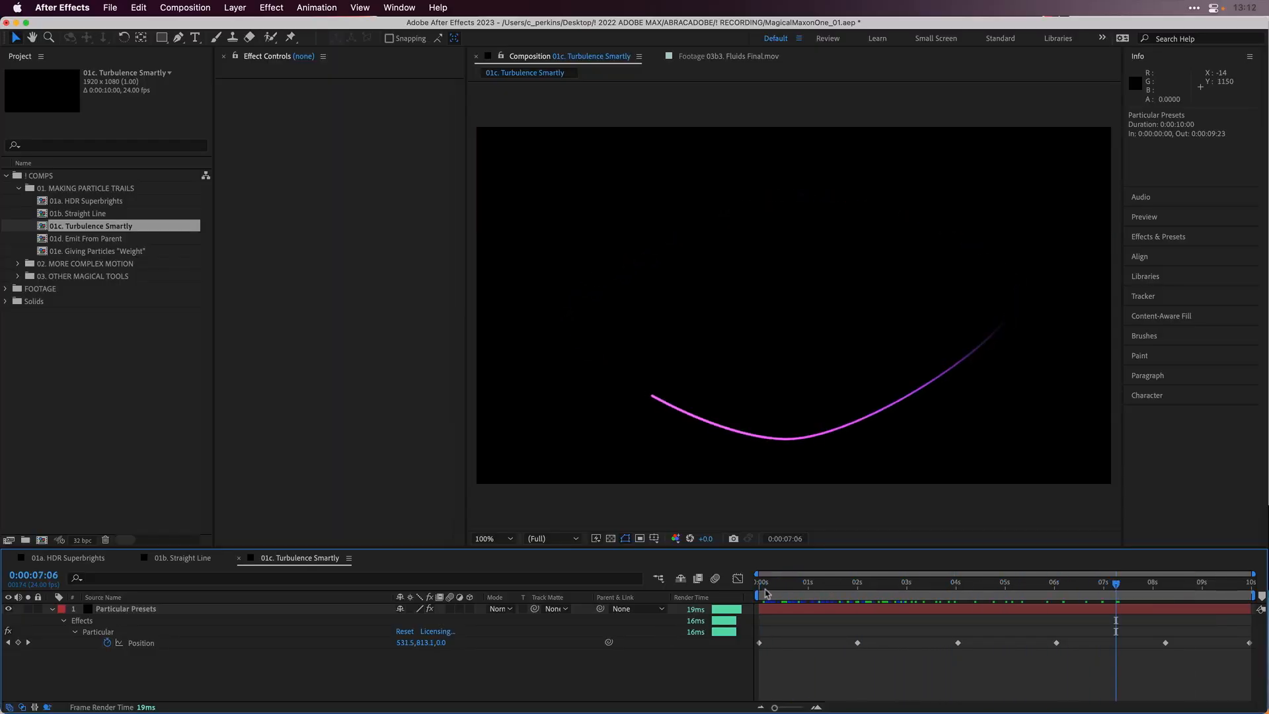
{"action": "left_click", "coordinate": [52, 609]}
{"action": "left_click", "coordinate": [123, 610]}
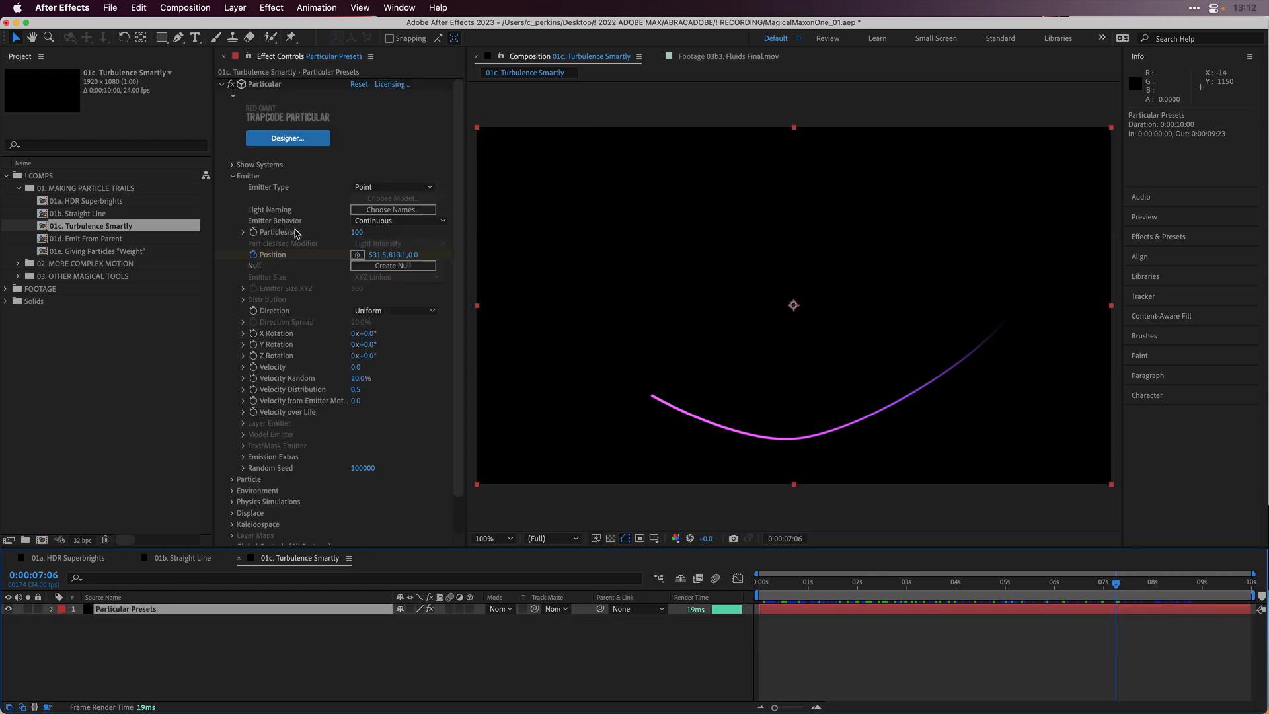
{"action": "left_click", "coordinate": [234, 175]}
{"action": "left_click", "coordinate": [232, 198]}
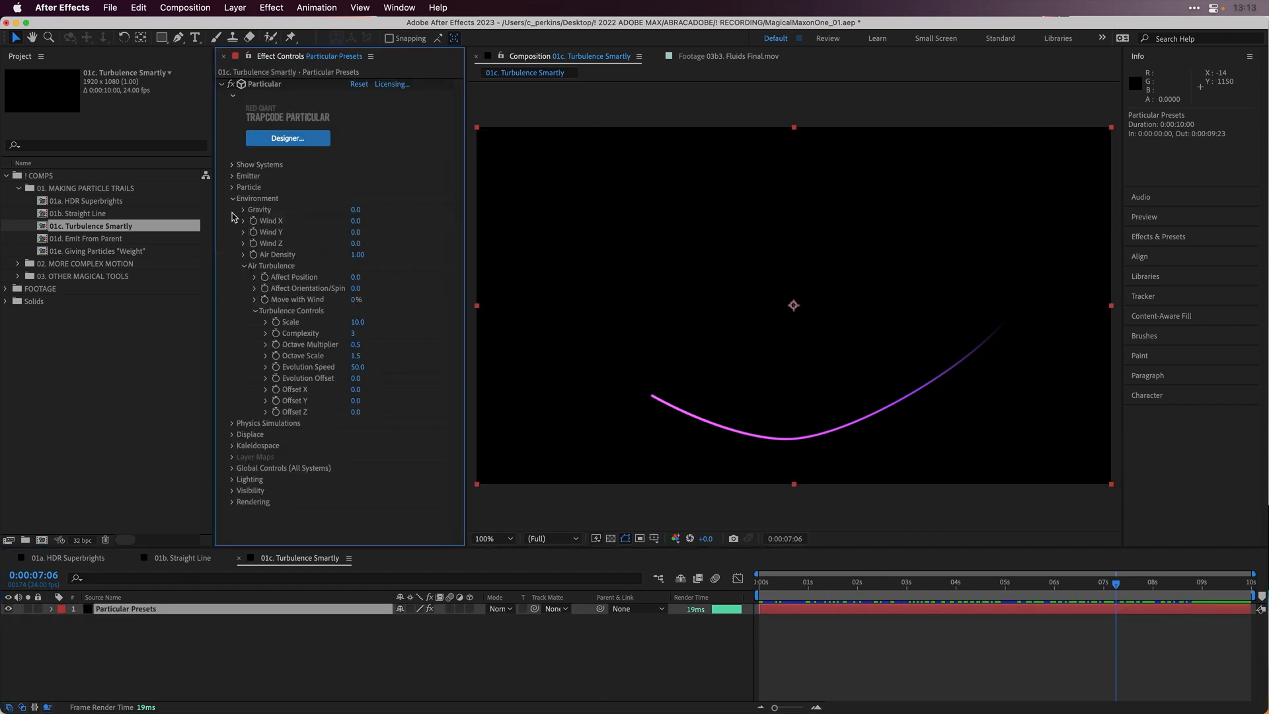
{"action": "left_click", "coordinate": [244, 266]}
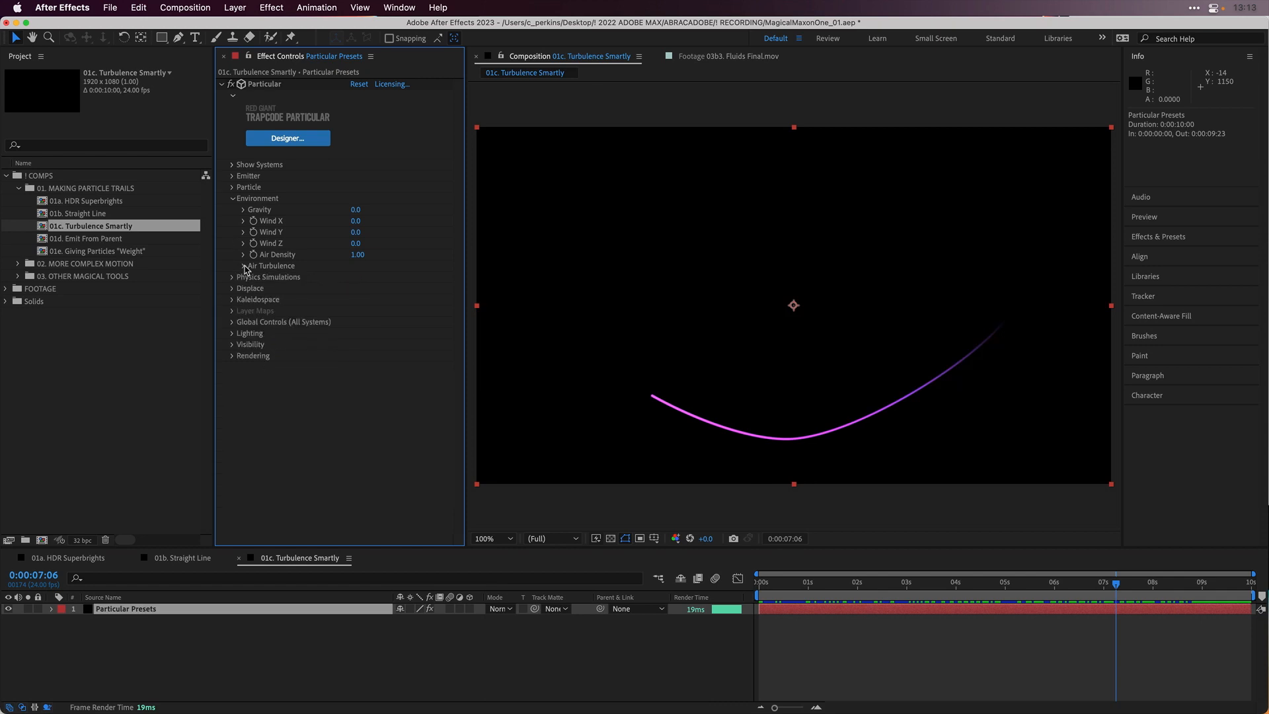
- Set the Turbulence Field's TF Displace XYZ to 199 and scrub through the distorted trail
{"action": "left_click", "coordinate": [232, 288]}
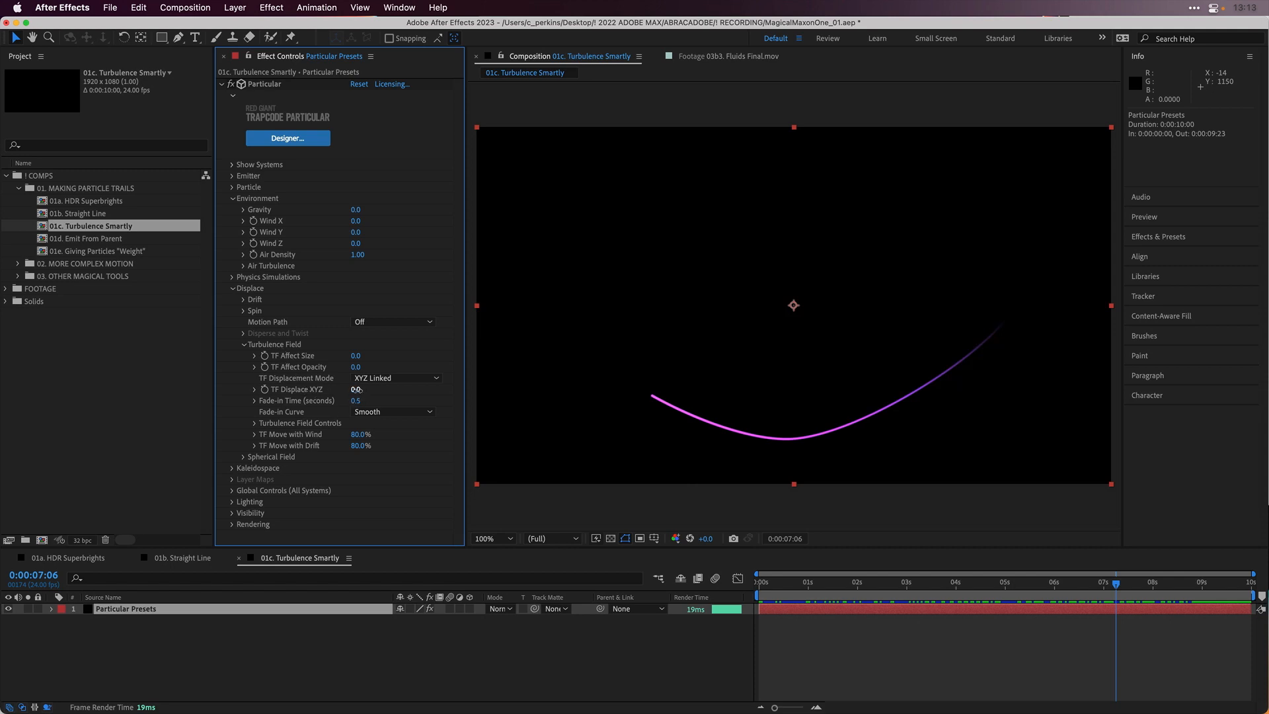
{"action": "left_click_drag", "start_coordinate": [357, 389], "coordinate": [485, 385]}
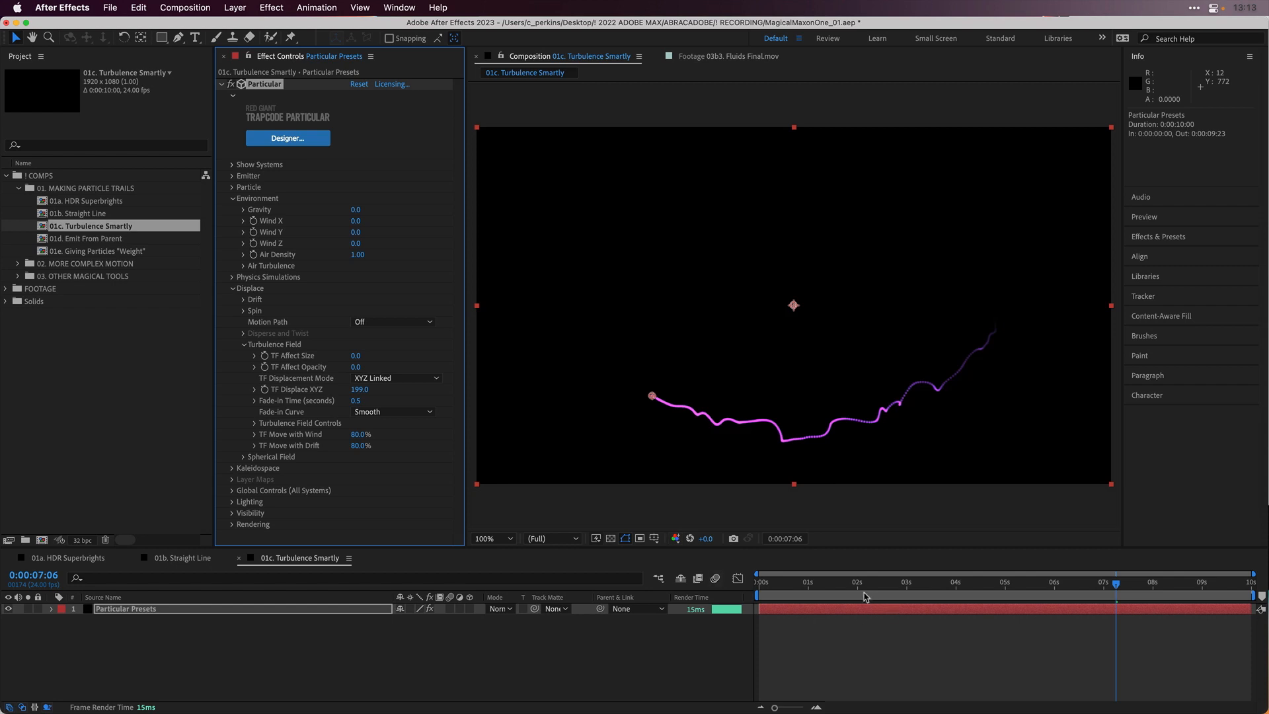
{"action": "left_click_drag", "start_coordinate": [838, 584], "coordinate": [1016, 582]}
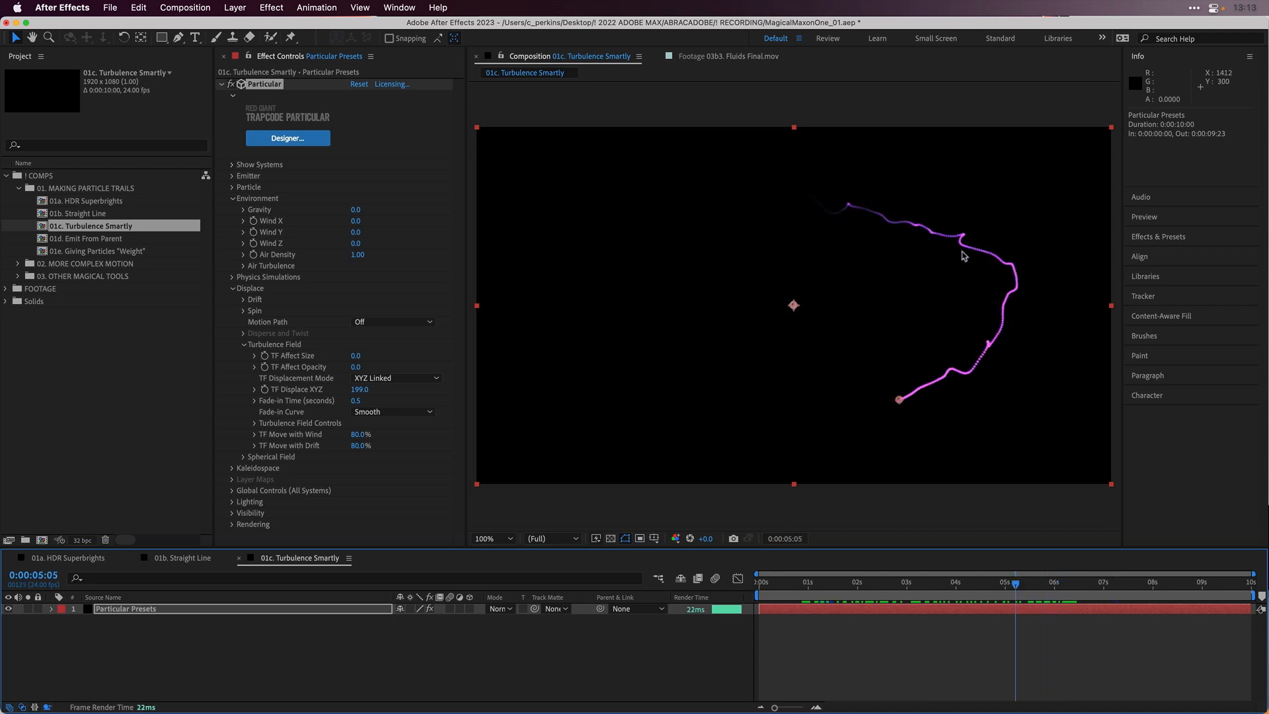
- Scrub and play back the 01c. Turbulence Smartly trail to examine how the Turbulence Field displaces it over time
{"action": "left_click_drag", "start_coordinate": [944, 584], "coordinate": [1011, 569]}
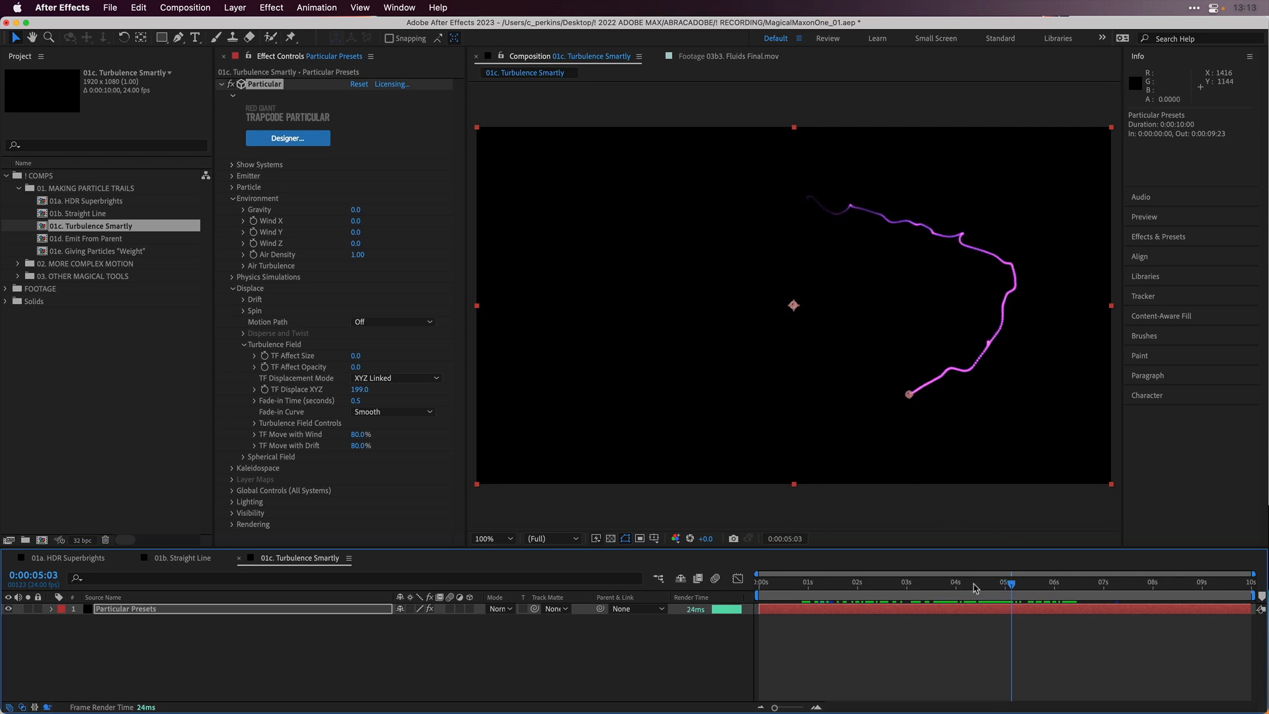
{"action": "left_click_drag", "start_coordinate": [912, 596], "coordinate": [985, 579]}
{"action": "key", "text": "space"}
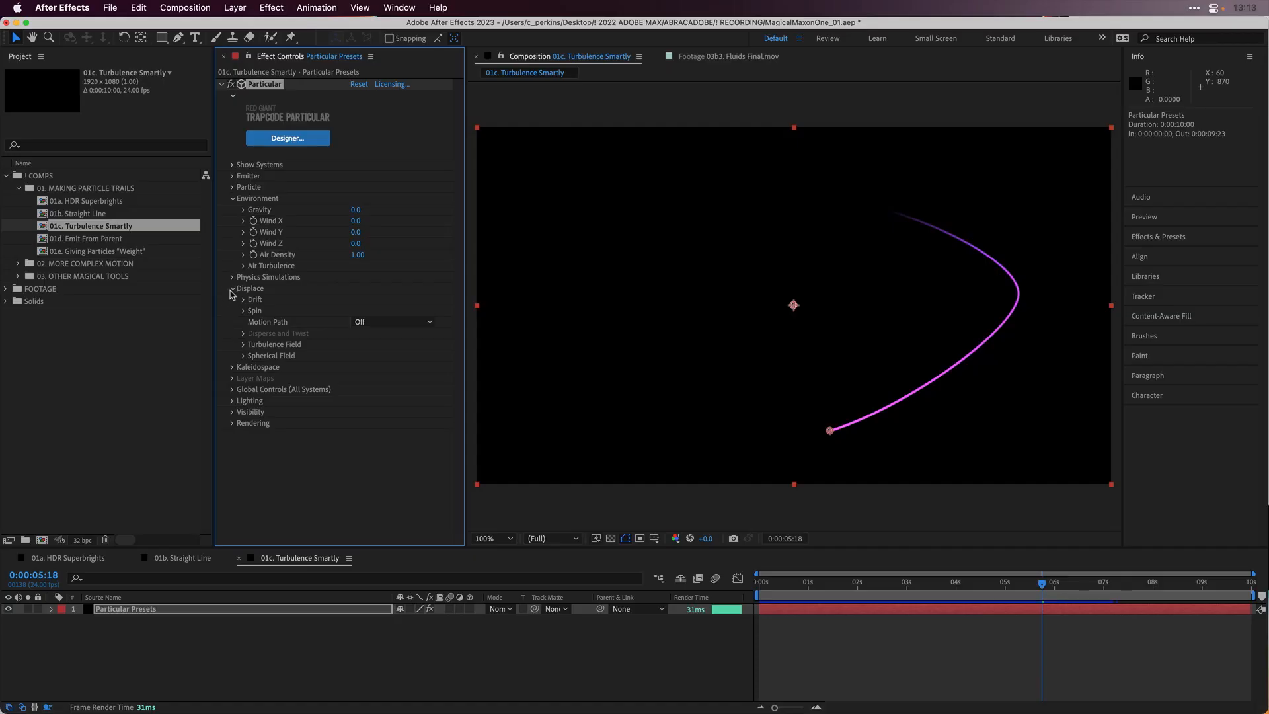
- Set the Air Turbulence's Affect Position to 53 in the Environment settings and scrub through the resulting trail
{"action": "left_click", "coordinate": [232, 289]}
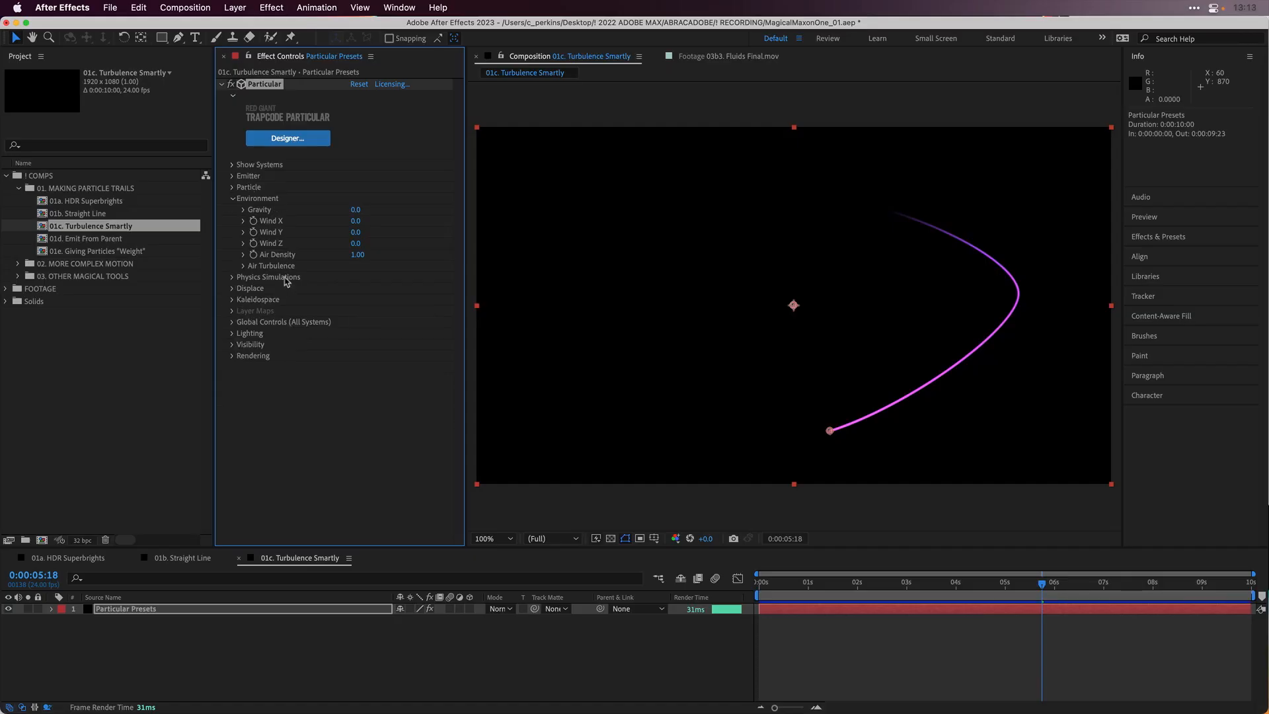
{"action": "left_click", "coordinate": [242, 266]}
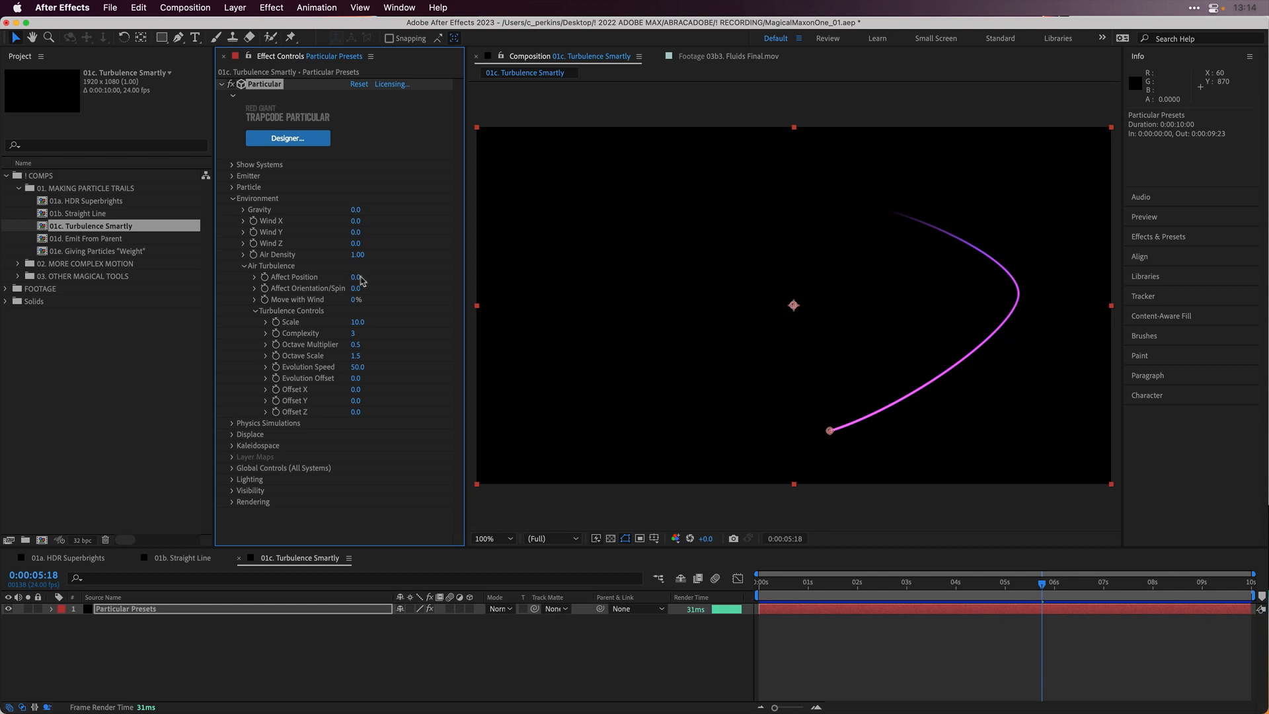
{"action": "left_click_drag", "start_coordinate": [356, 277], "coordinate": [384, 272]}
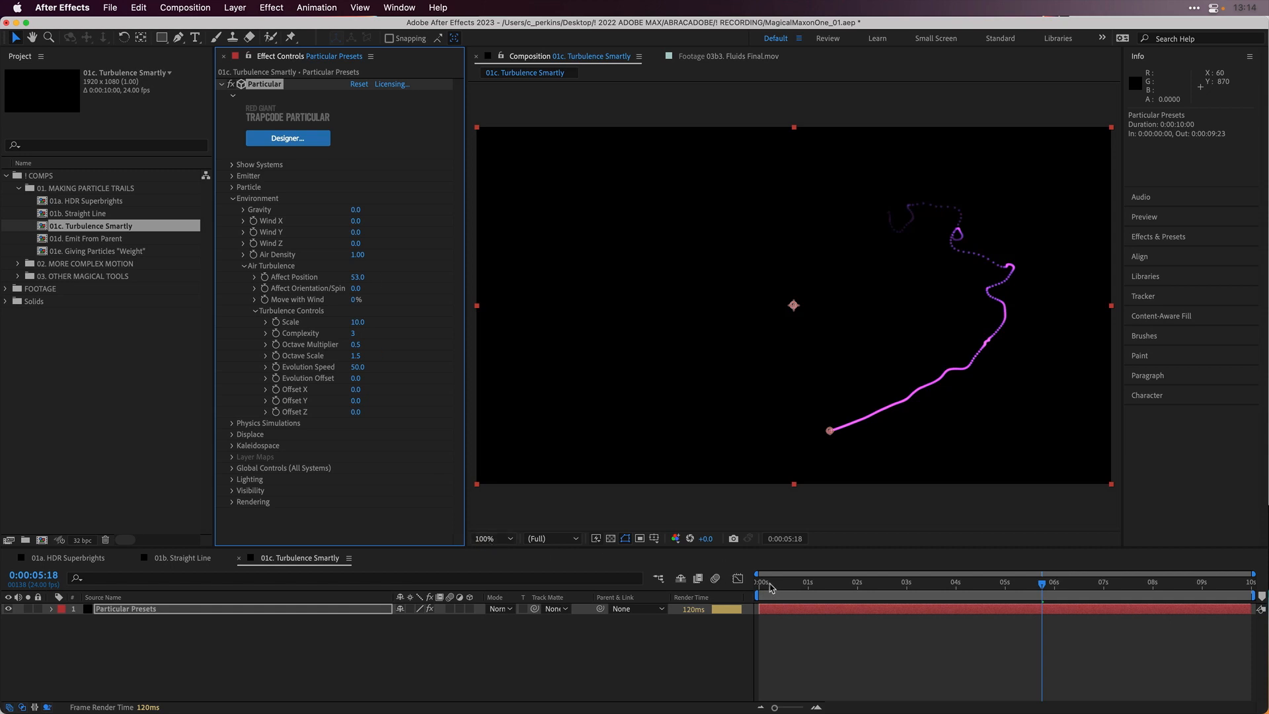
{"action": "left_click_drag", "start_coordinate": [771, 588], "coordinate": [958, 557]}
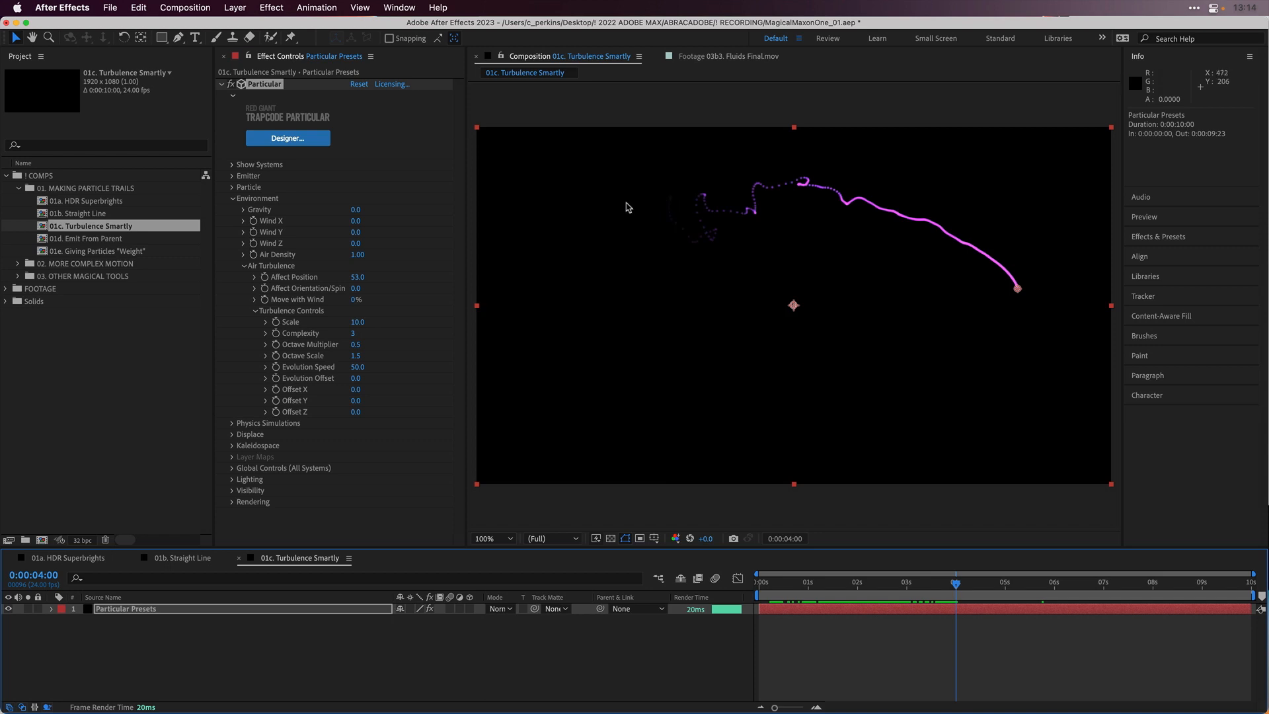
{"action": "left_click_drag", "start_coordinate": [824, 586], "coordinate": [991, 553]}
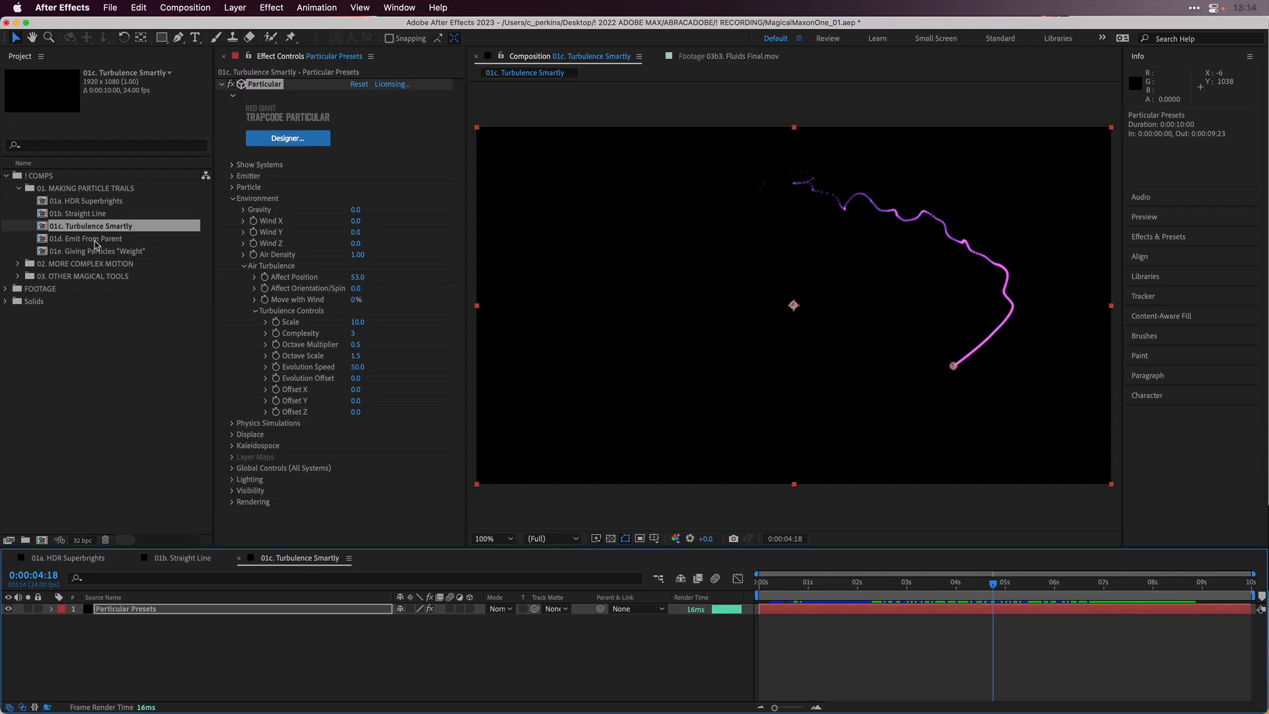
- Open the 01d. Emit From Parent composition and scrub through its particle trail to 0:00:04:19
{"action": "double_click", "coordinate": [94, 239]}
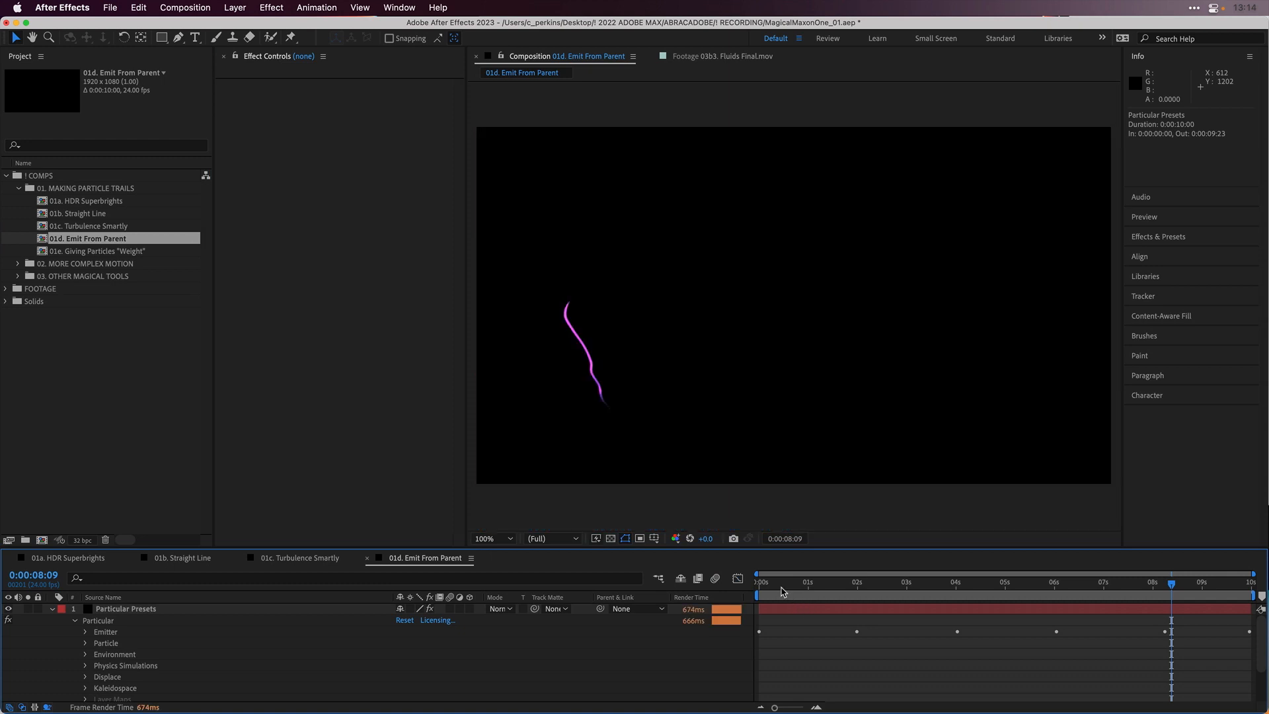
{"action": "left_click_drag", "start_coordinate": [782, 592], "coordinate": [962, 572]}
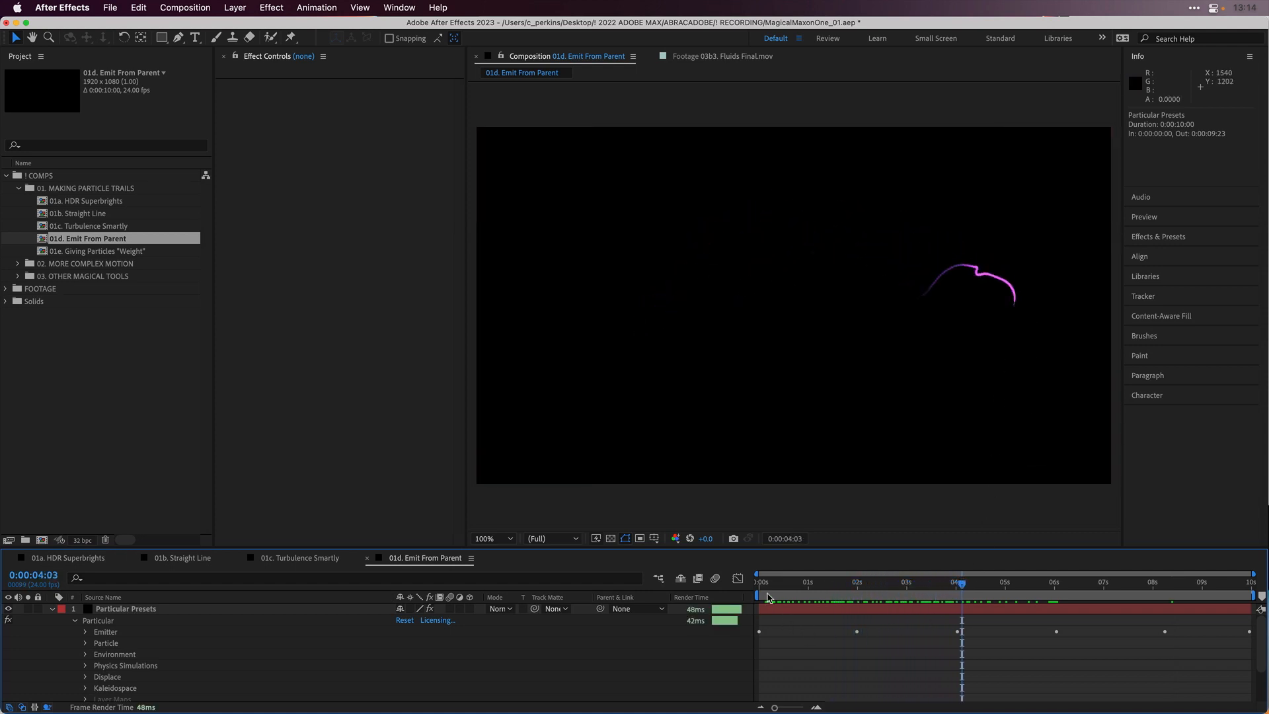
{"action": "left_click_drag", "start_coordinate": [771, 585], "coordinate": [994, 584]}
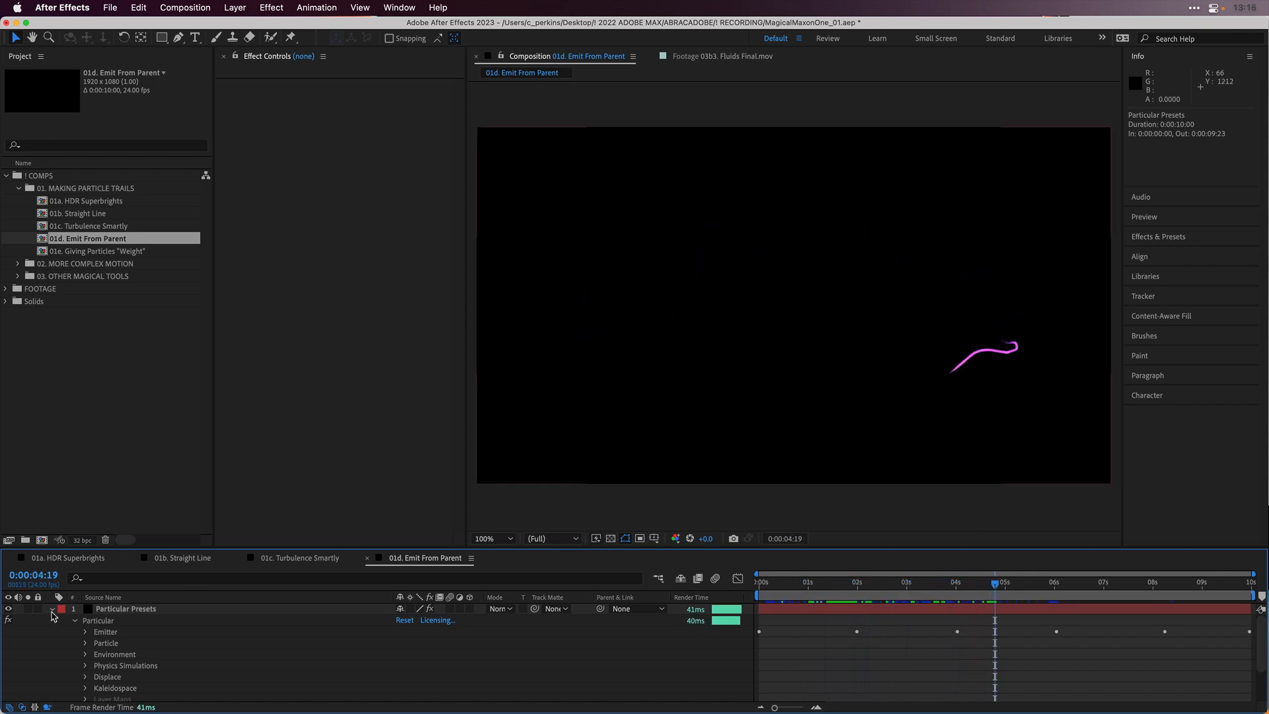
- Add a second particle system with default settings to the Particular effect on the Particular Presets layer and apply it
{"action": "left_click", "coordinate": [51, 613]}
{"action": "left_click", "coordinate": [108, 608]}
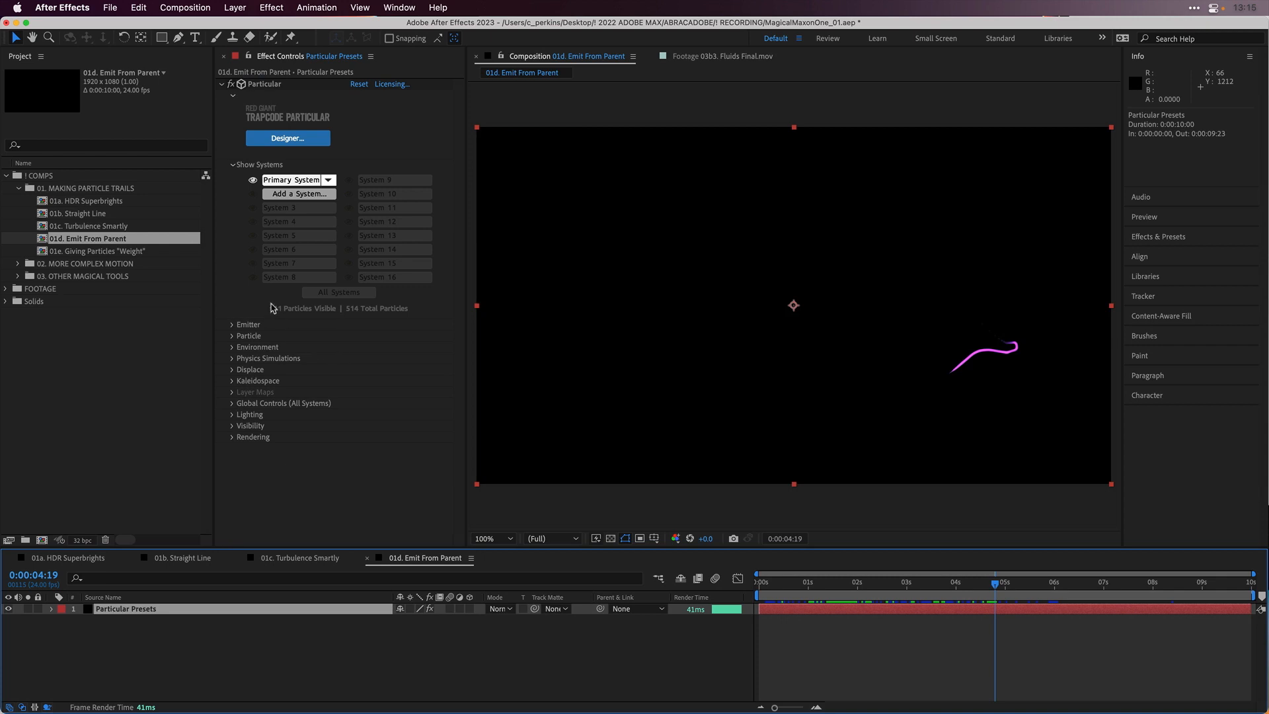
{"action": "left_click", "coordinate": [307, 199]}
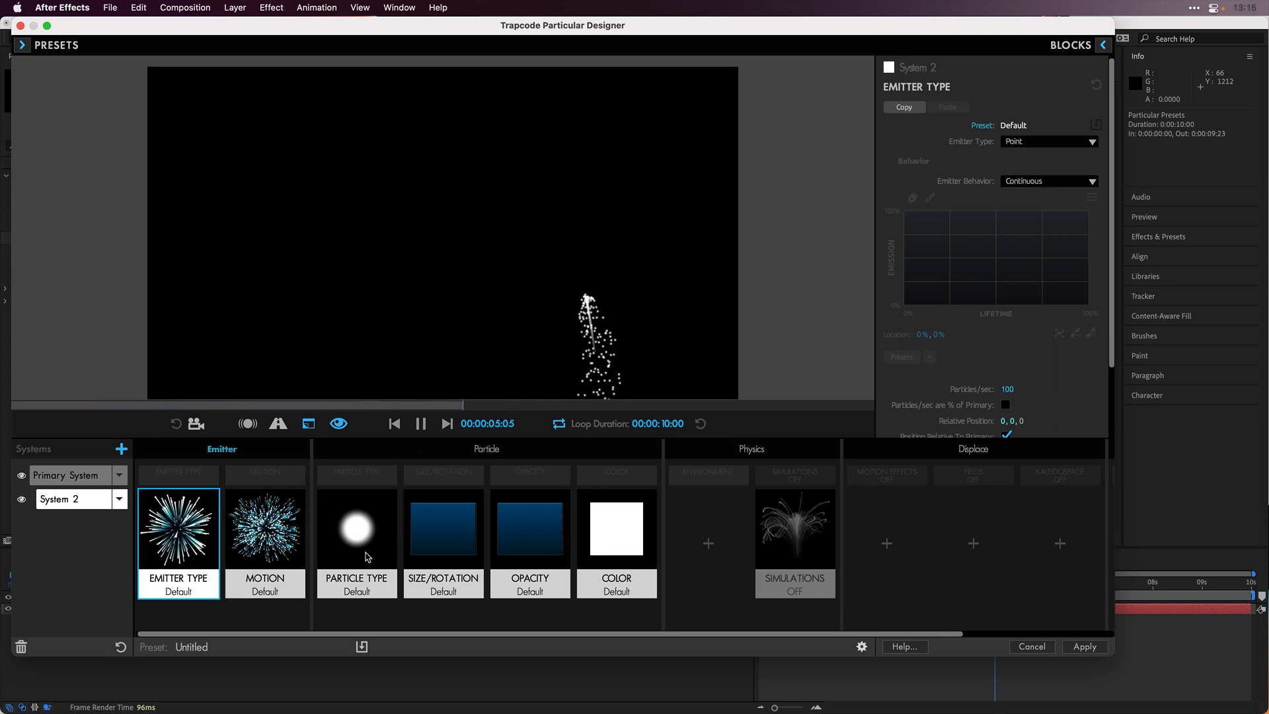
{"action": "left_click", "coordinate": [1084, 646]}
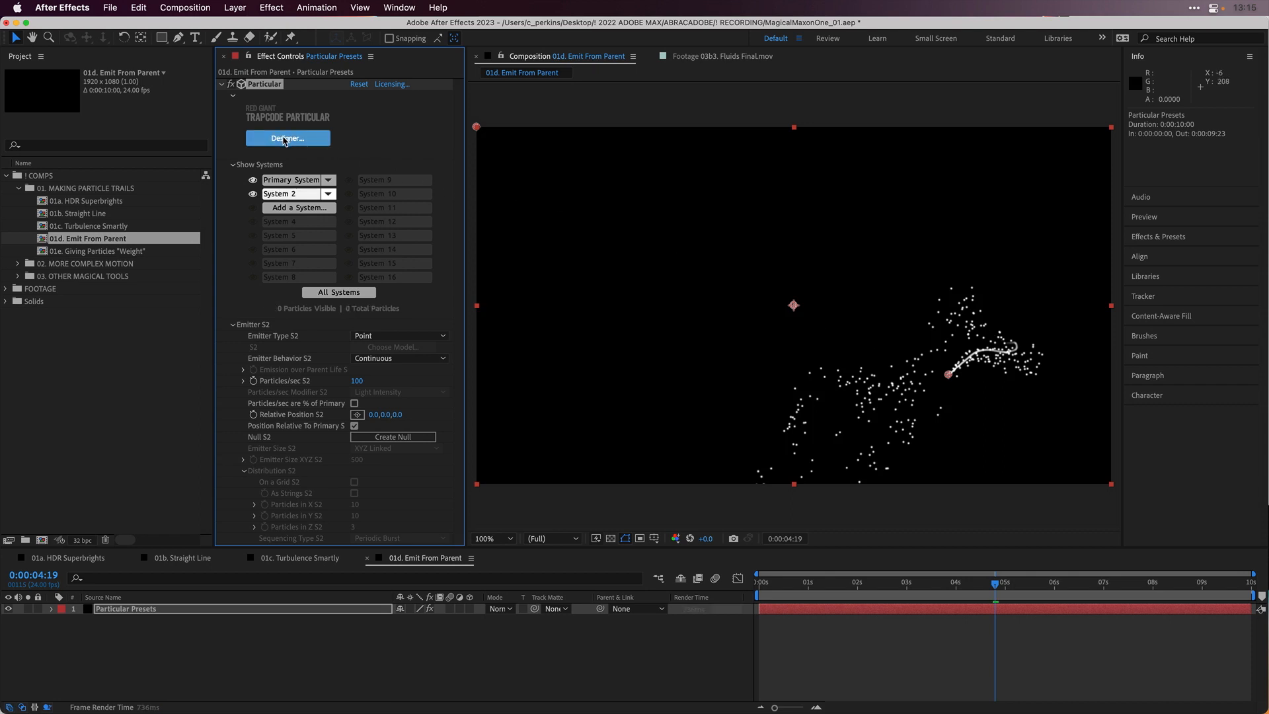
- Remove System 2's Color block in the Designer, view the Primary System's Color block, and apply the change
{"action": "left_click", "coordinate": [285, 139]}
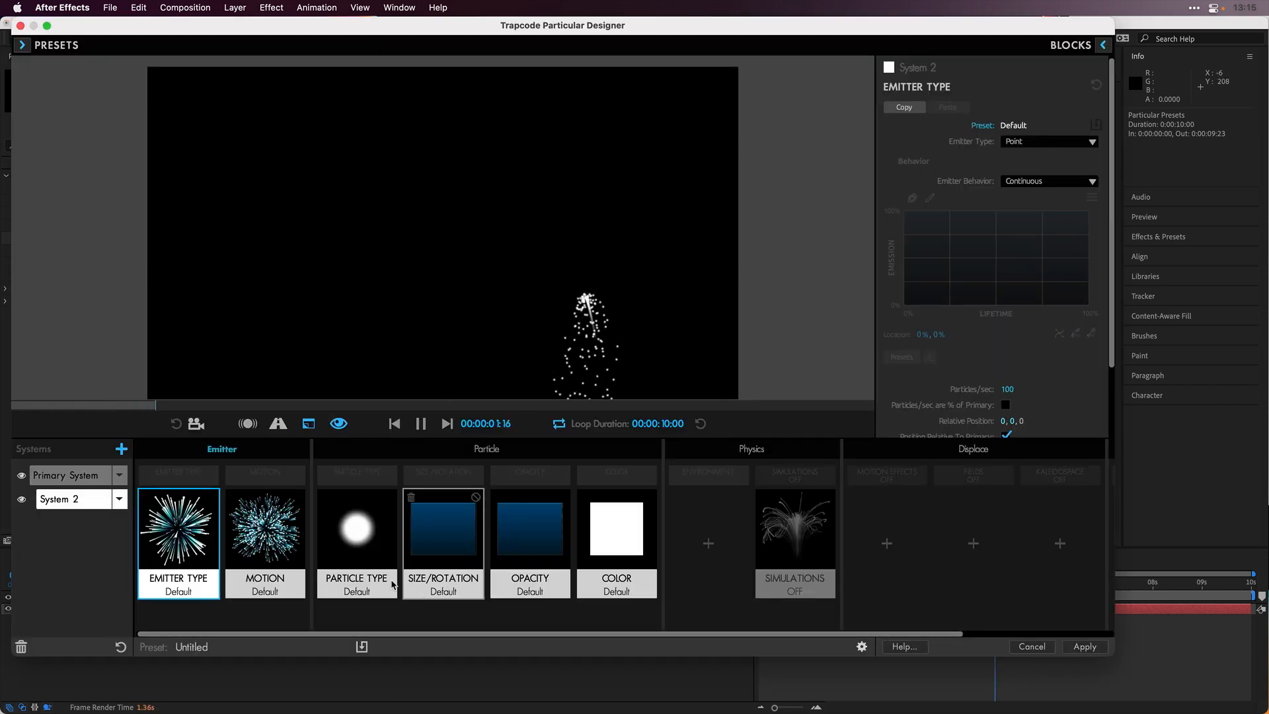
{"action": "mouse_move", "coordinate": [585, 498]}
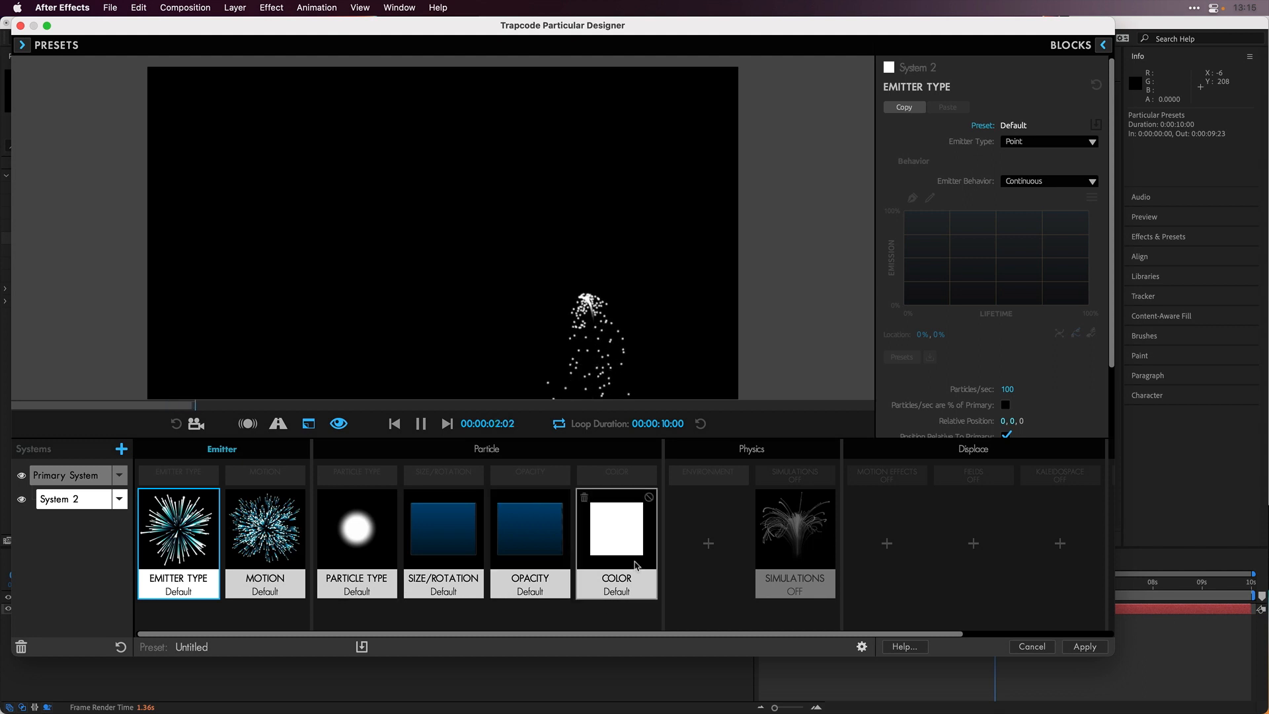
{"action": "left_click", "coordinate": [613, 515]}
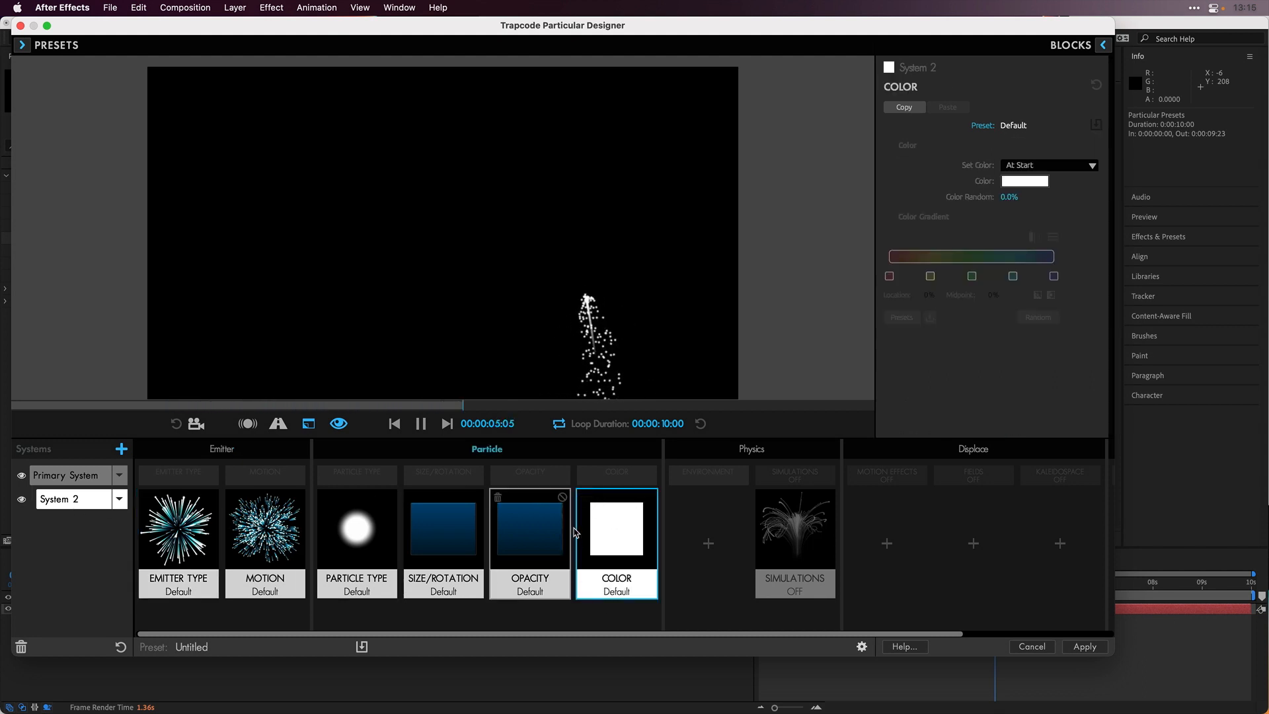
{"action": "left_click", "coordinate": [585, 499]}
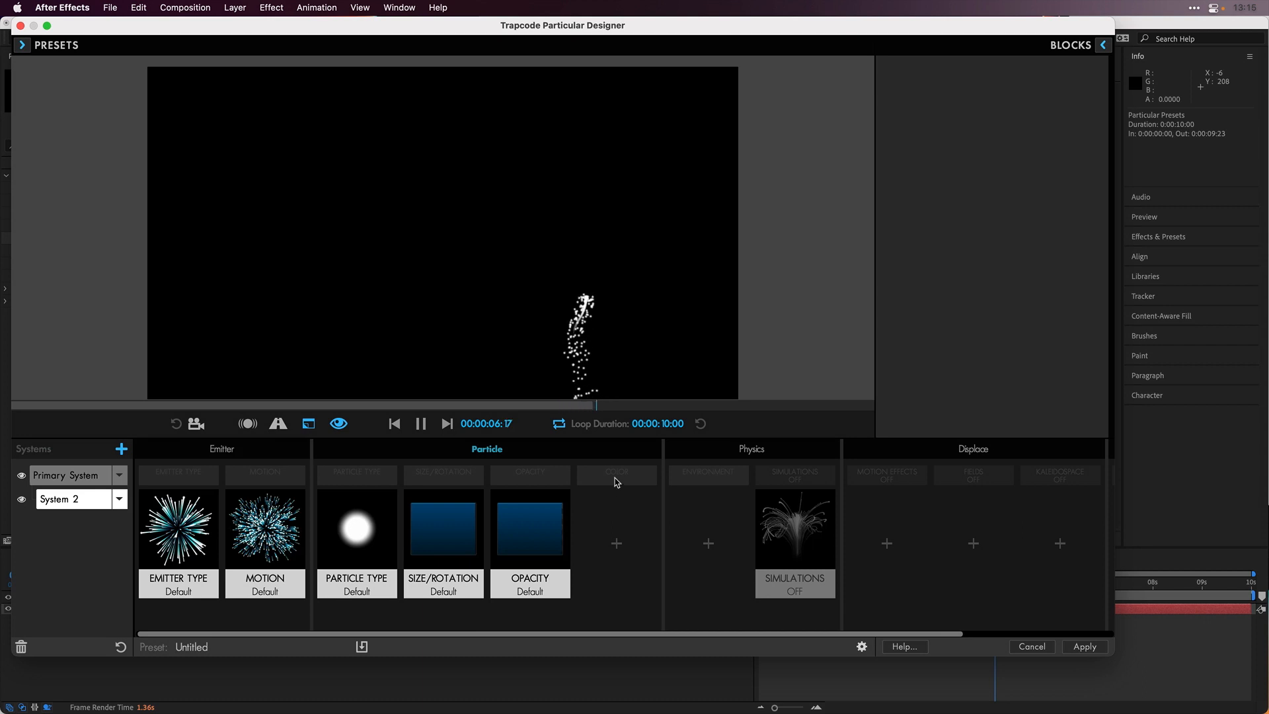
{"action": "left_click", "coordinate": [616, 479]}
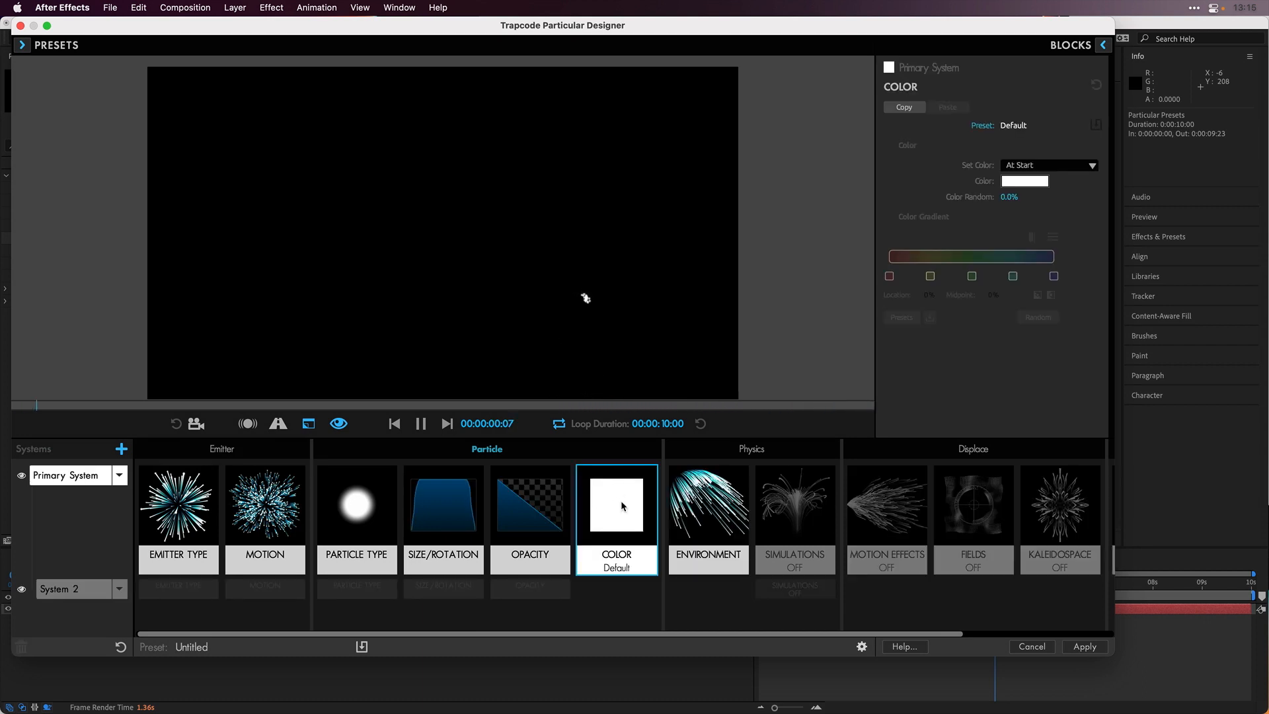
{"action": "left_click", "coordinate": [1084, 646]}
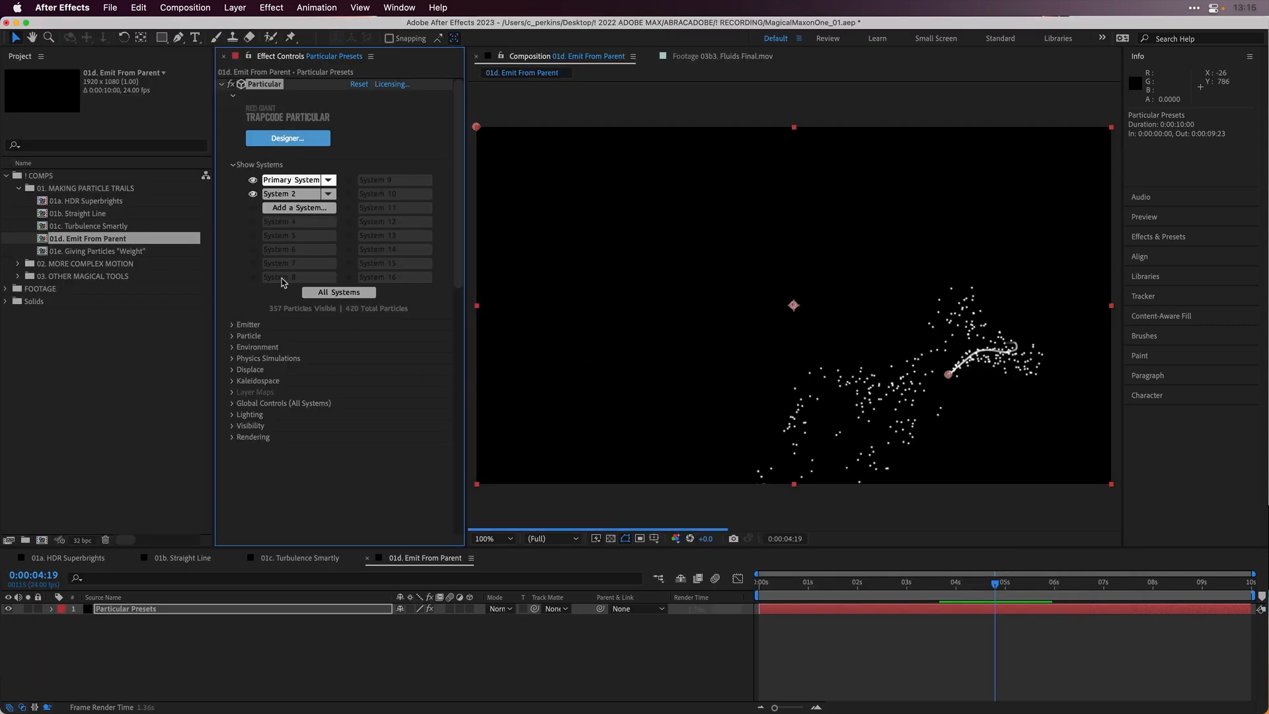
- Set the Primary System's particle Color to the HDR values R 2, G 1, B 2
{"action": "left_click", "coordinate": [232, 336]}
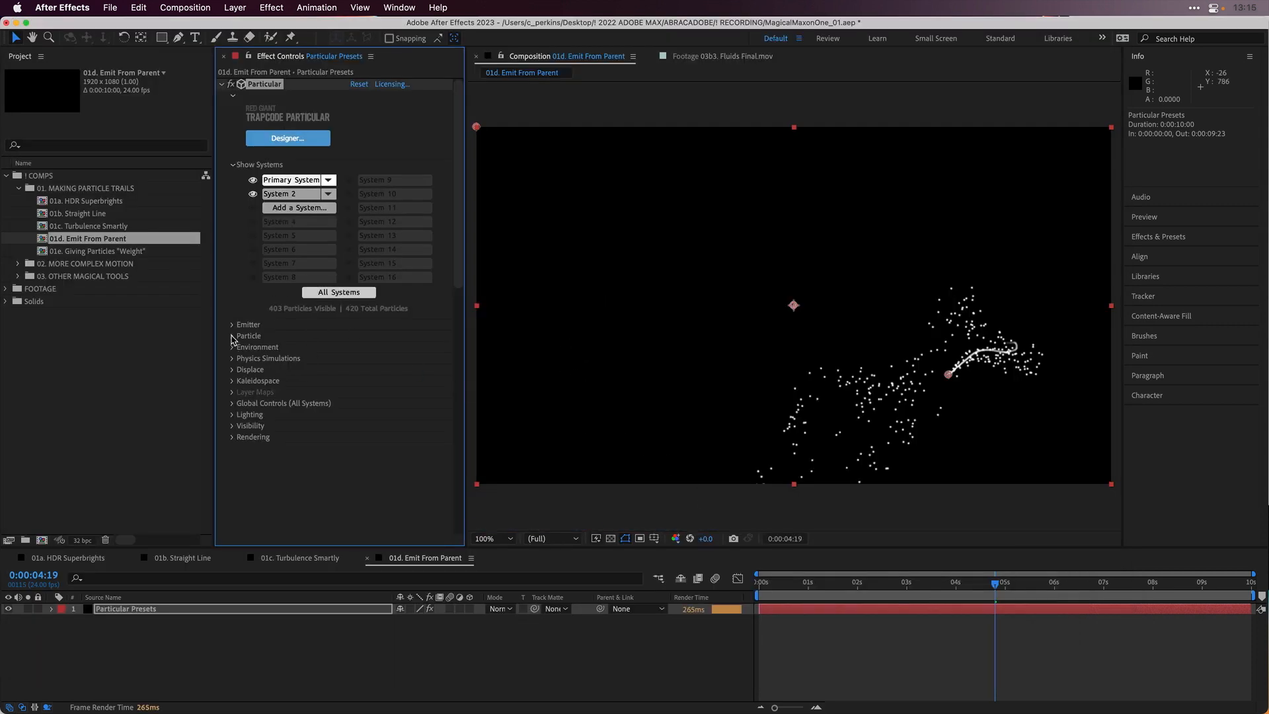
{"action": "scroll", "coordinate": [281, 436], "scroll_direction": "down", "scroll_amount": 5}
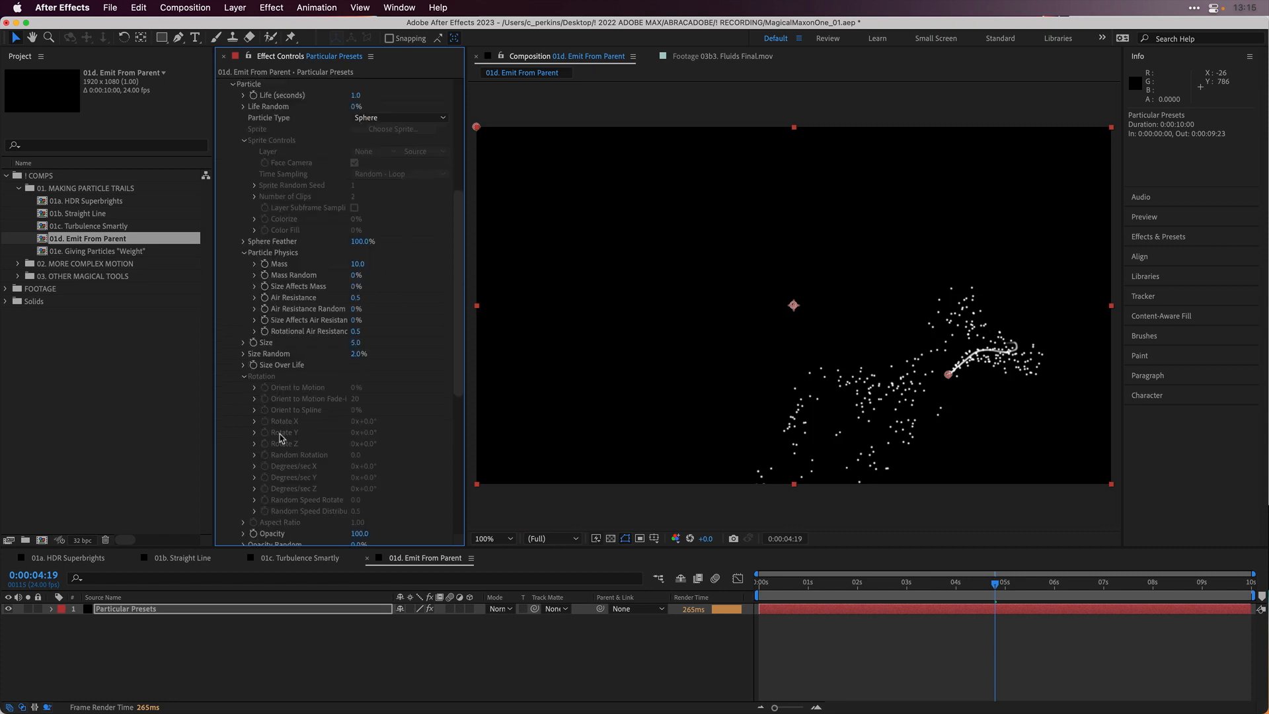
{"action": "left_click", "coordinate": [243, 253]}
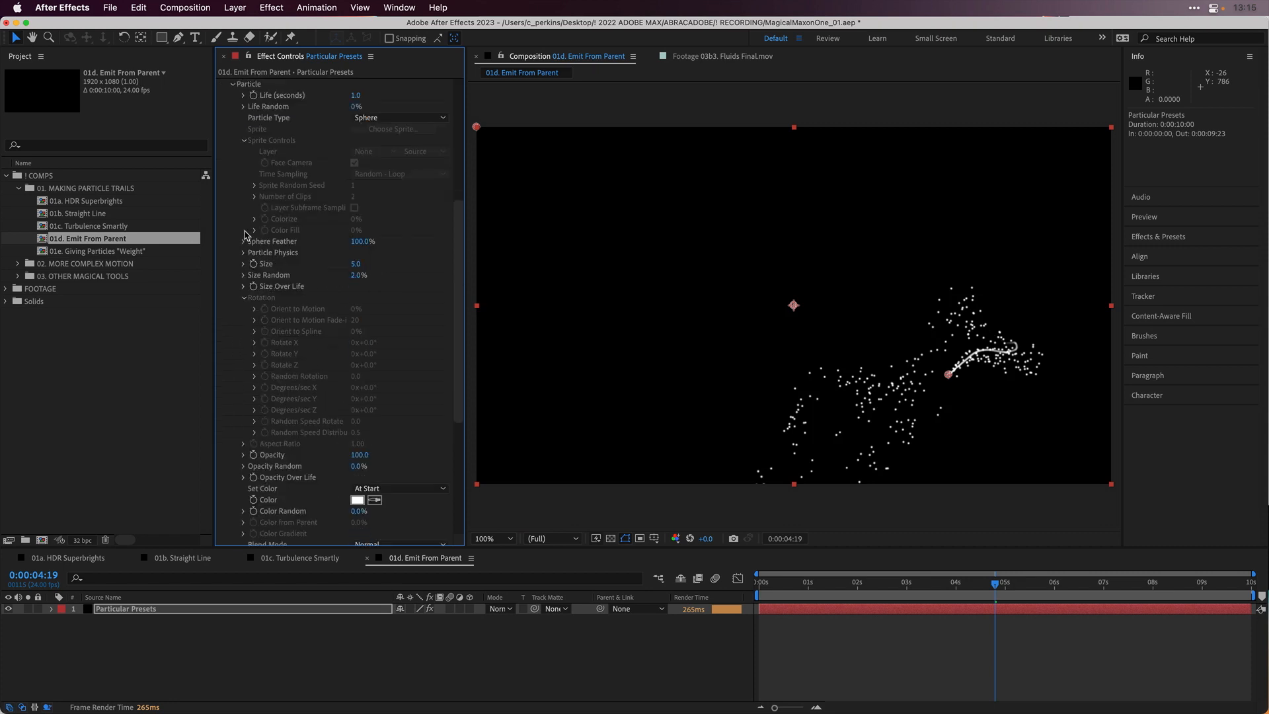
{"action": "left_click", "coordinate": [243, 141]}
{"action": "left_click", "coordinate": [357, 410]}
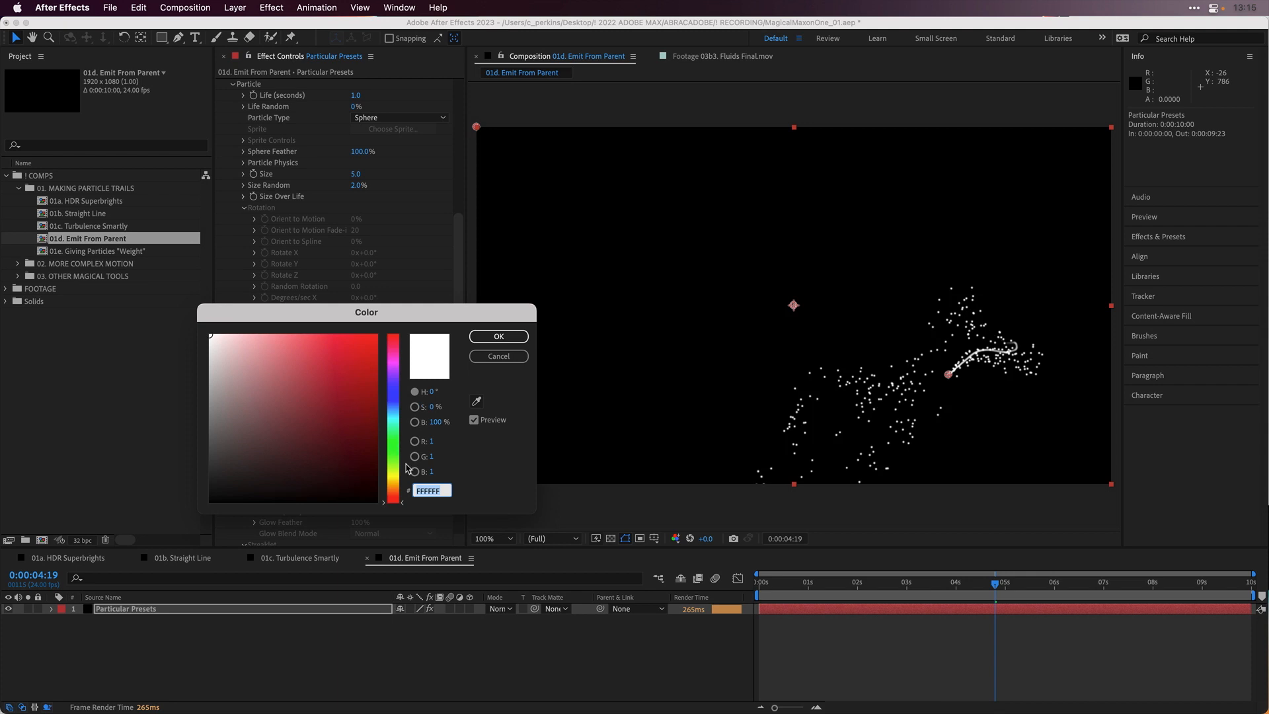
{"action": "left_click", "coordinate": [432, 442]}
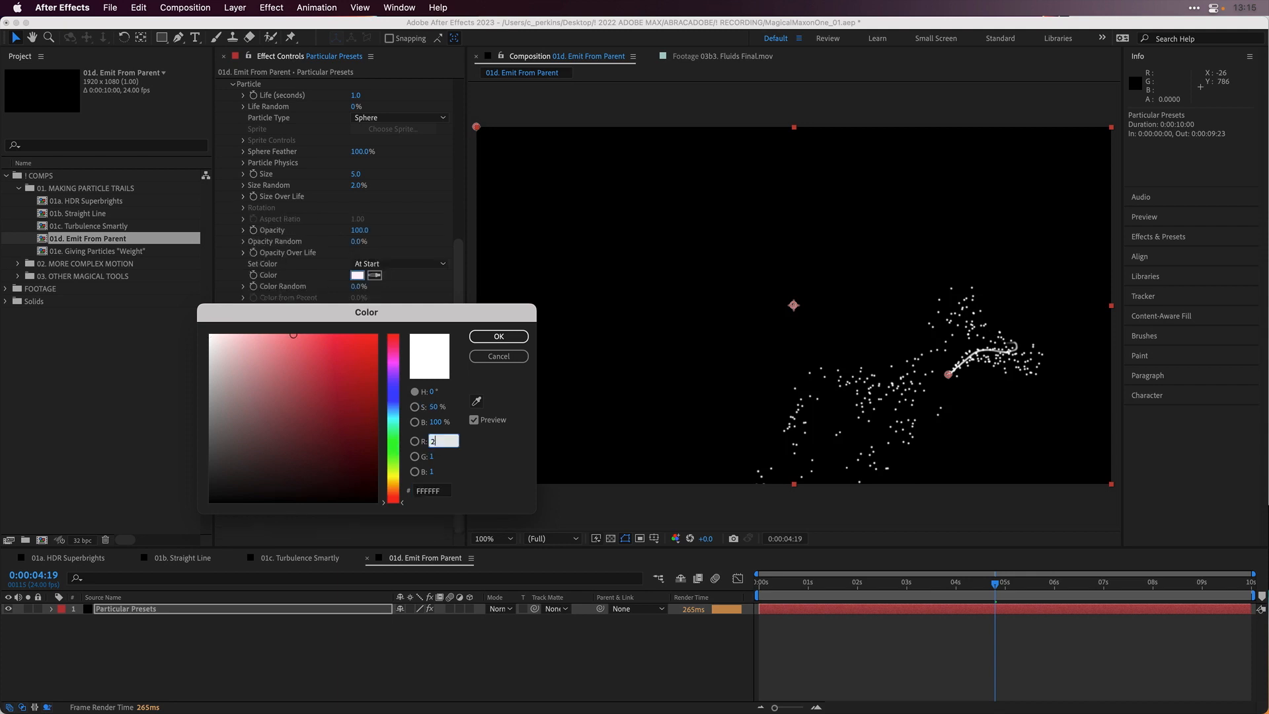
{"action": "type", "text": "2"}
{"action": "key", "text": "Tab"}
{"action": "key", "text": "Tab"}
{"action": "type", "text": "2"}
{"action": "key", "text": "Return"}
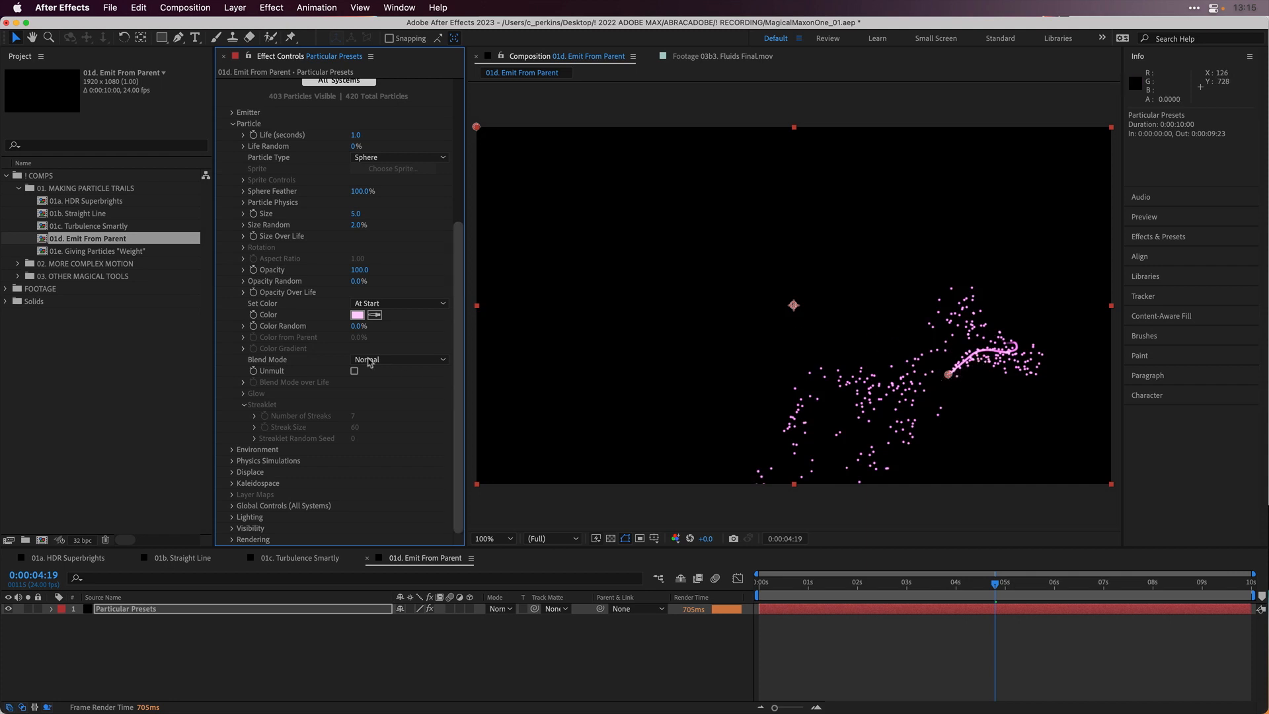
- Switch the effect settings to System 2 and scrub the composition to 0:00:02:14
{"action": "scroll", "coordinate": [462, 249], "scroll_direction": "up", "scroll_amount": 2}
{"action": "scroll", "coordinate": [462, 250], "scroll_direction": "up", "scroll_amount": 5}
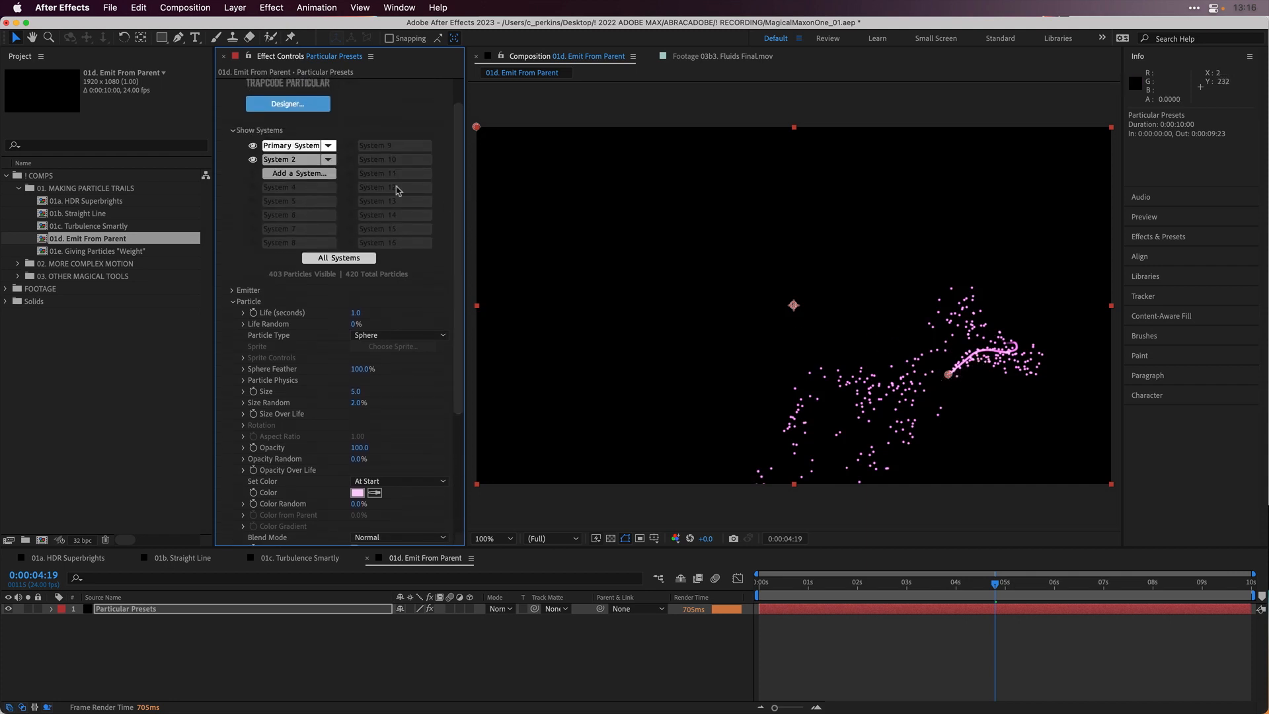
{"action": "left_click", "coordinate": [296, 160]}
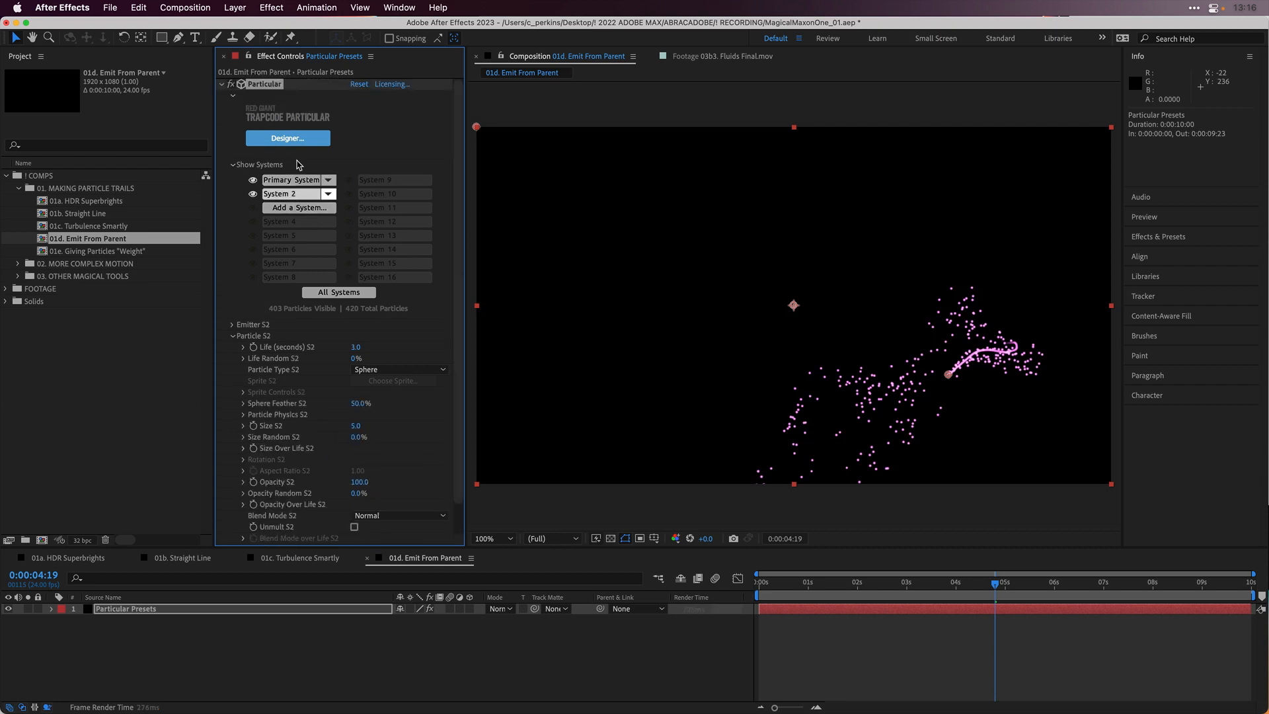
{"action": "left_click_drag", "start_coordinate": [780, 587], "coordinate": [885, 588]}
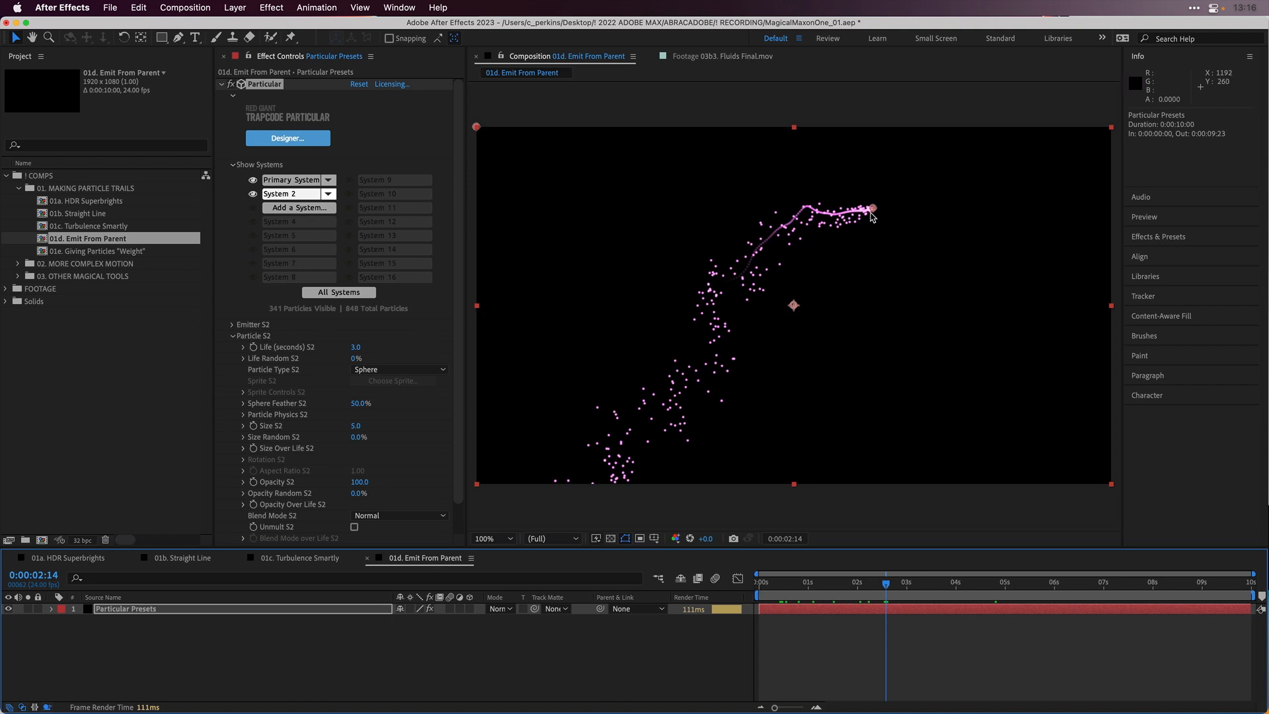
- Set System 2's Emitter Type to Emit from Parent System
{"action": "left_click", "coordinate": [232, 336]}
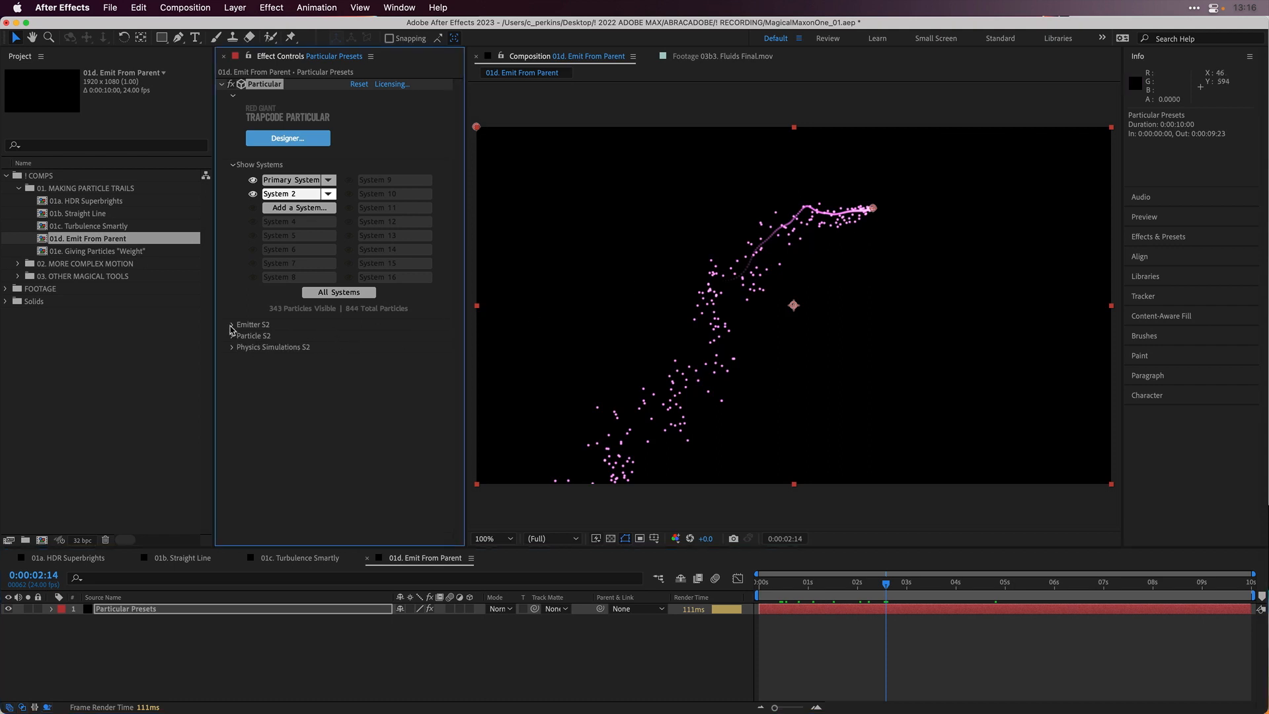
{"action": "left_click", "coordinate": [231, 324]}
{"action": "scroll", "coordinate": [274, 204], "scroll_direction": "up", "scroll_amount": 3}
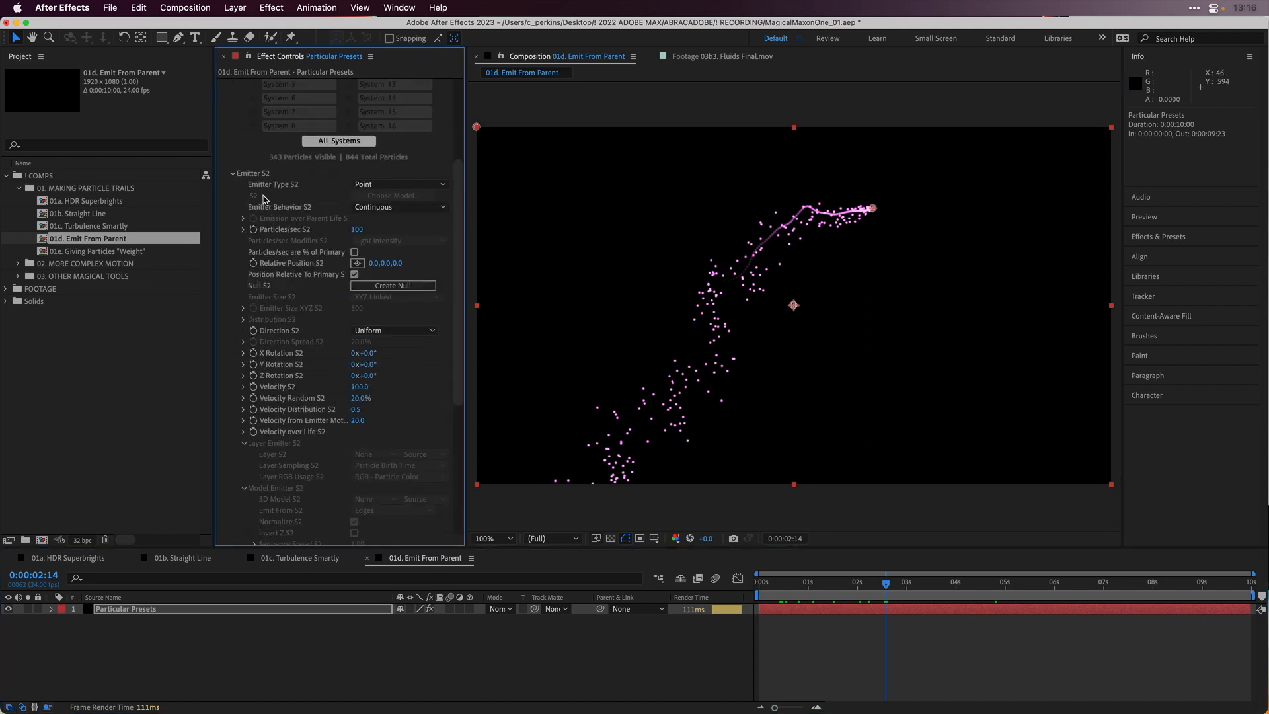
{"action": "left_click", "coordinate": [376, 185]}
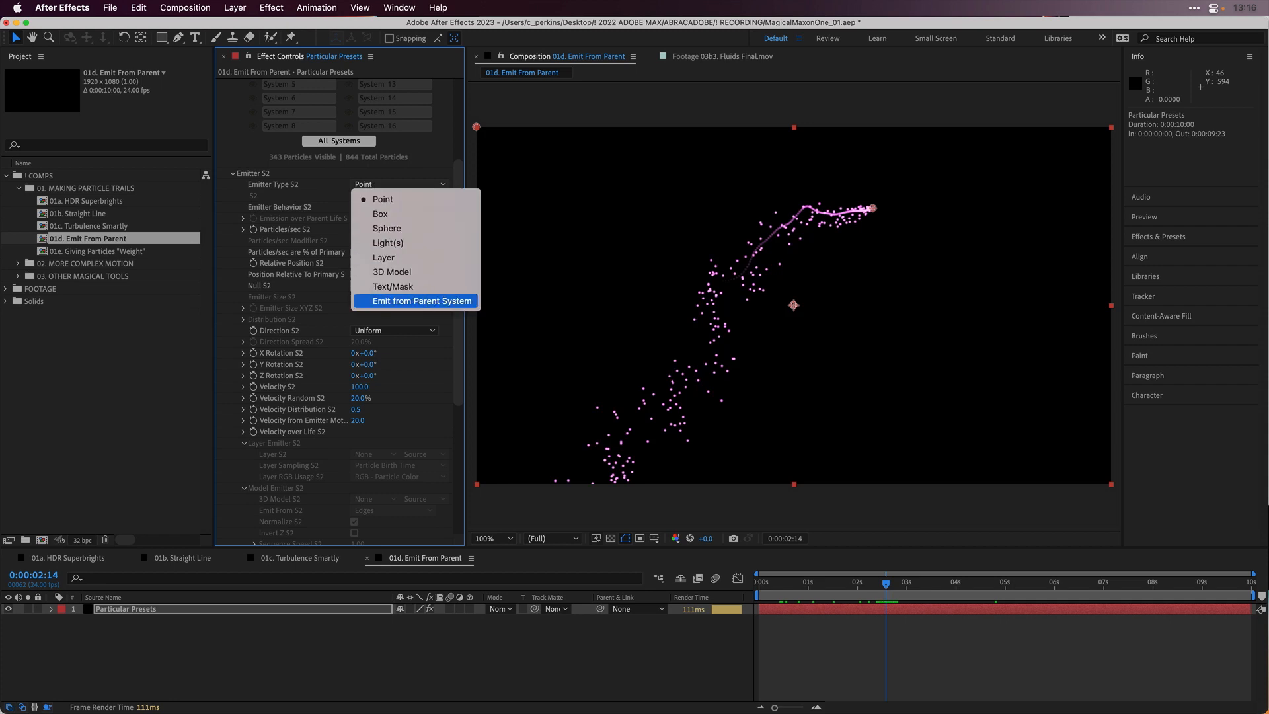
{"action": "left_click", "coordinate": [429, 302]}
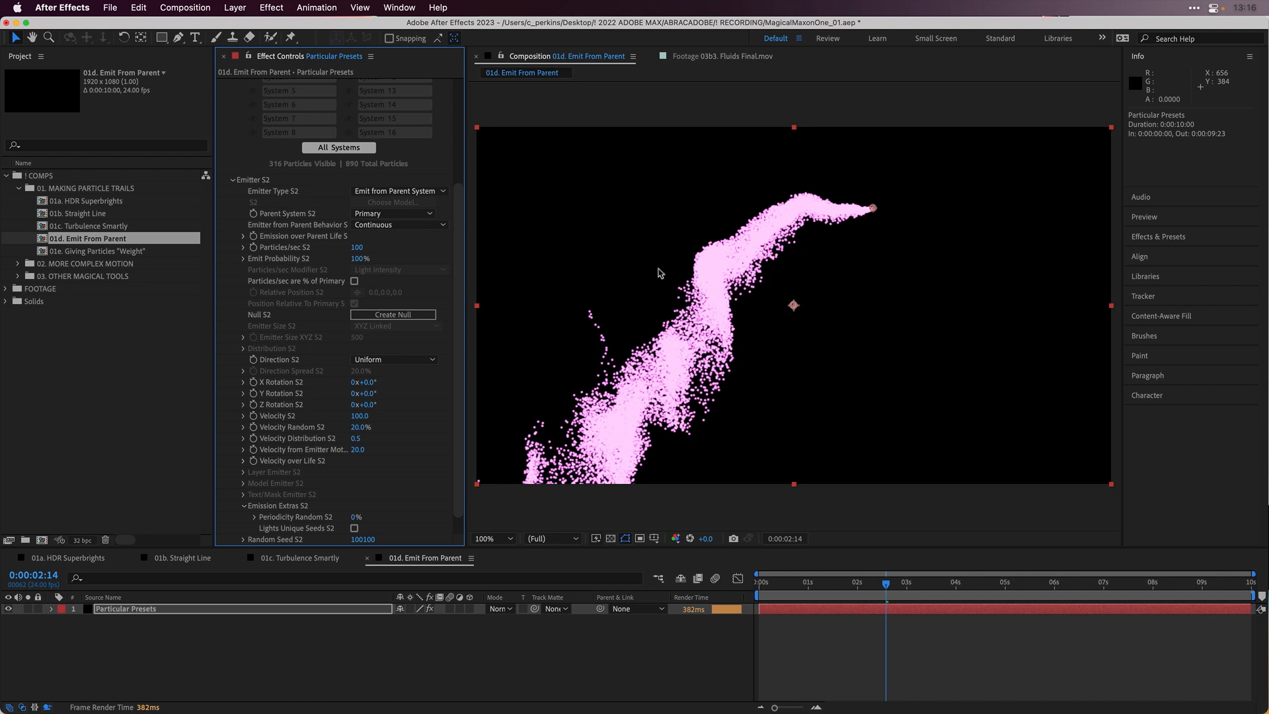
- Try 20 for System 2's Particles/sec, and settle on 10
{"action": "left_click", "coordinate": [356, 248]}
{"action": "type", "text": "20"}
{"action": "key", "text": "Return"}
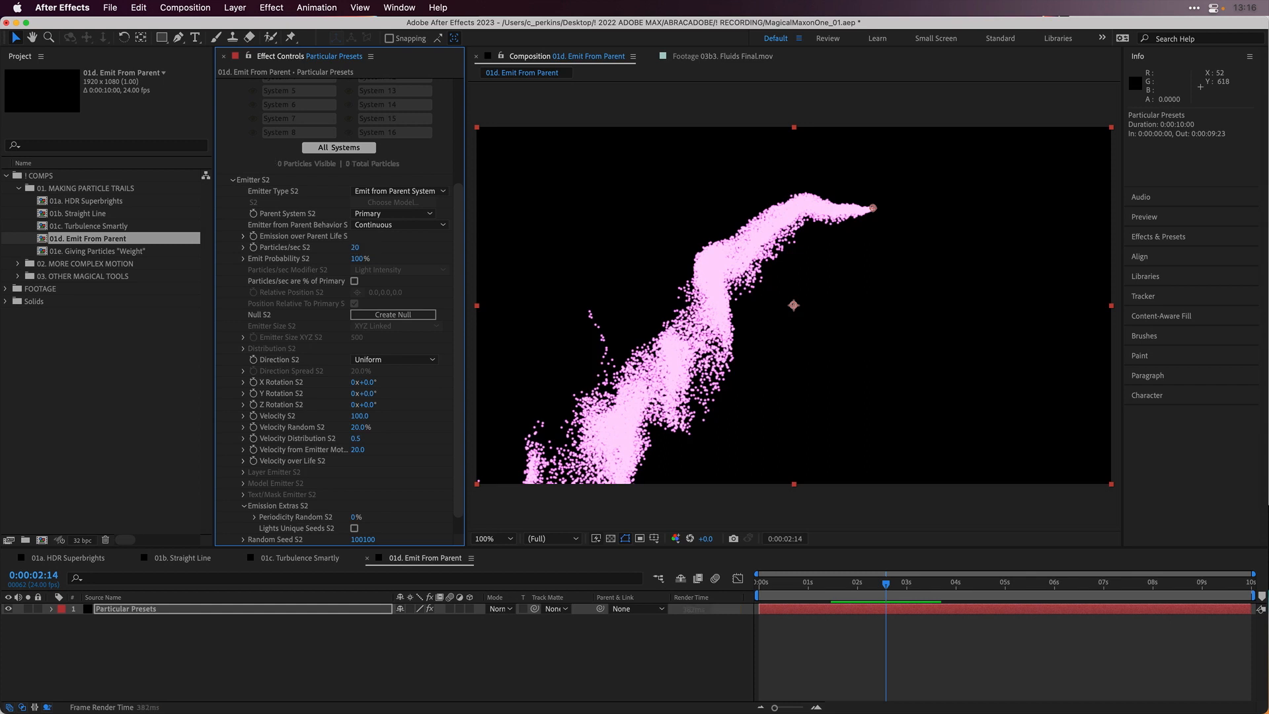
{"action": "left_click", "coordinate": [356, 247]}
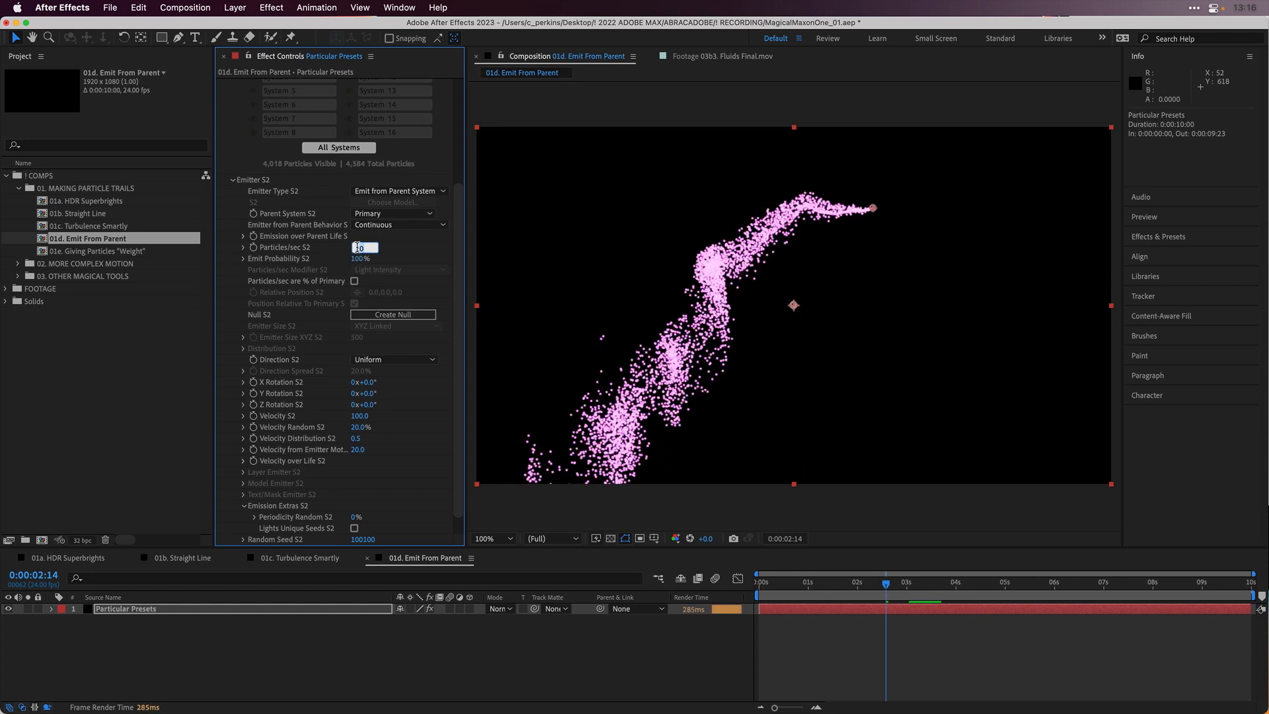
{"action": "type", "text": "10"}
{"action": "key", "text": "Return"}
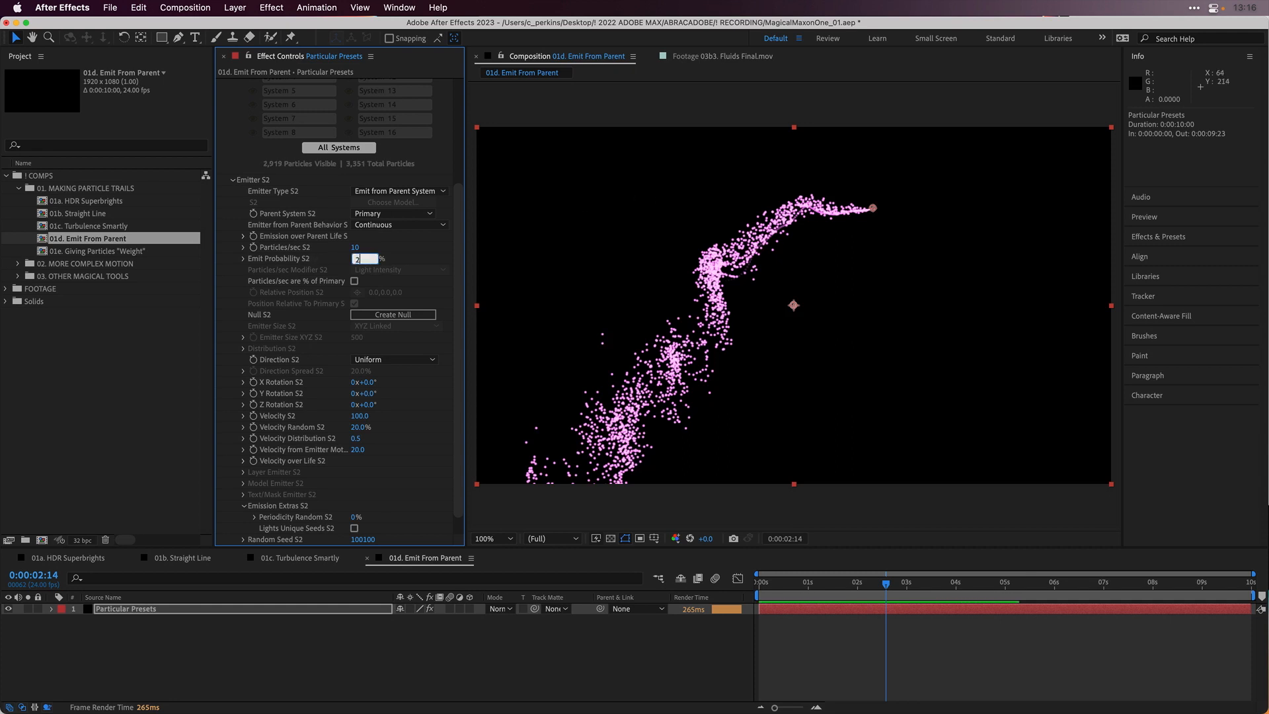
- Try an Emit Probability of 20% and a Velocity of 0 for System 2
{"action": "key", "text": "Return"}
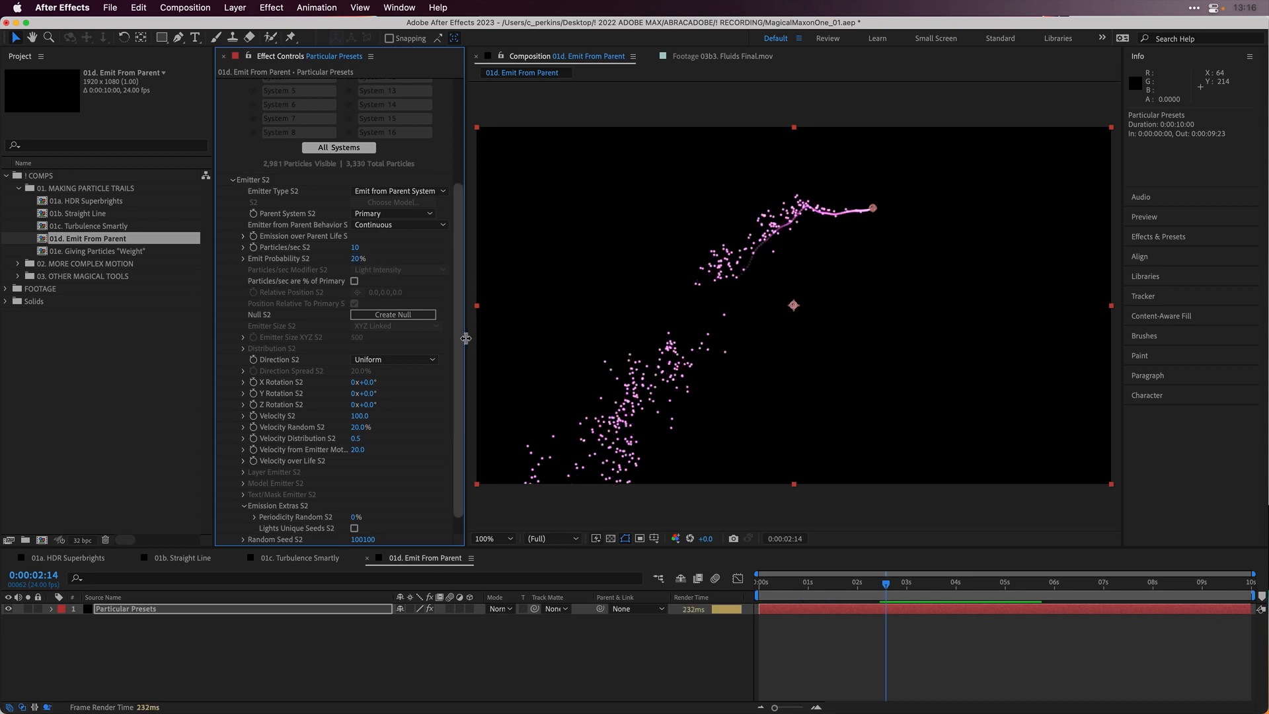
{"action": "left_click", "coordinate": [362, 416]}
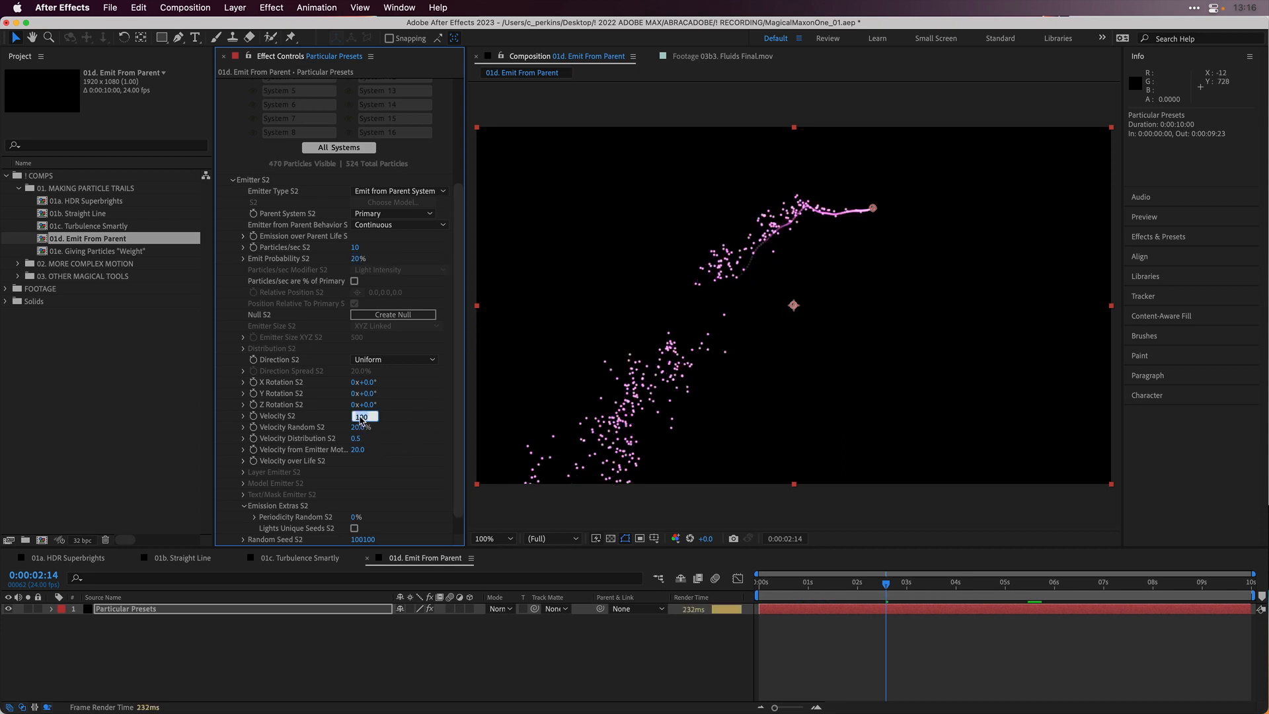
{"action": "key", "text": "Return"}
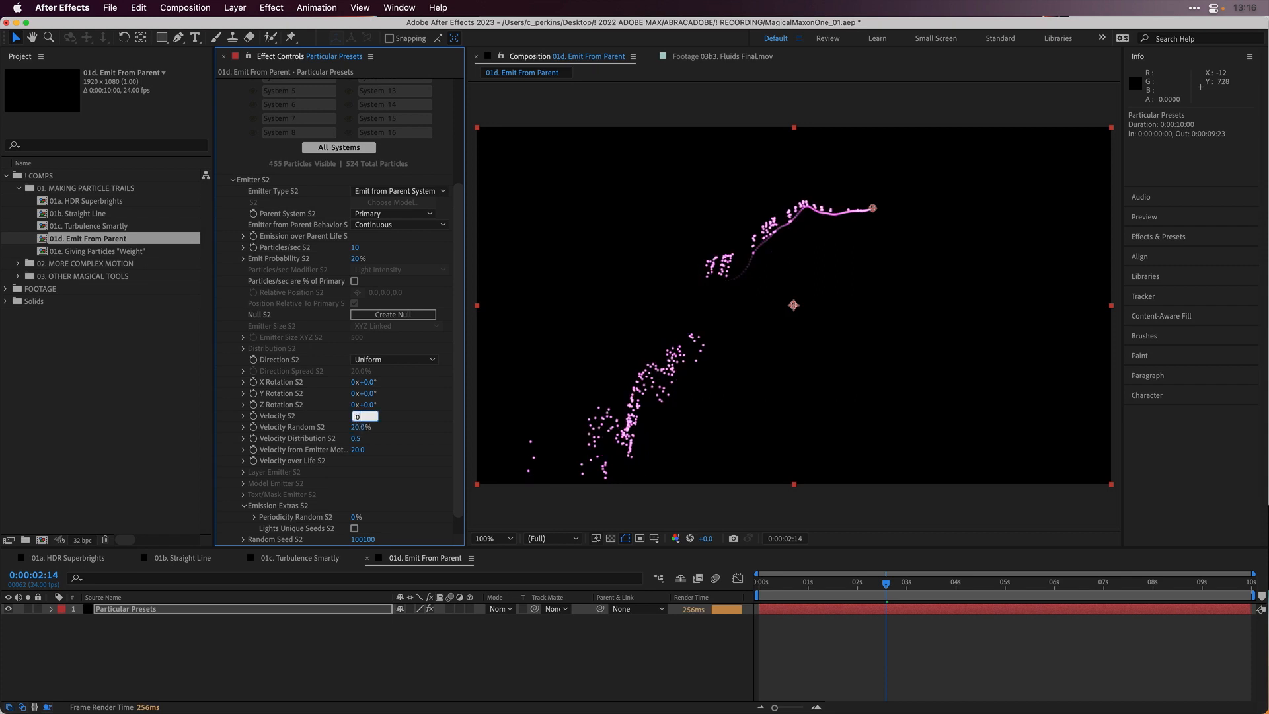
{"action": "key", "text": "Return"}
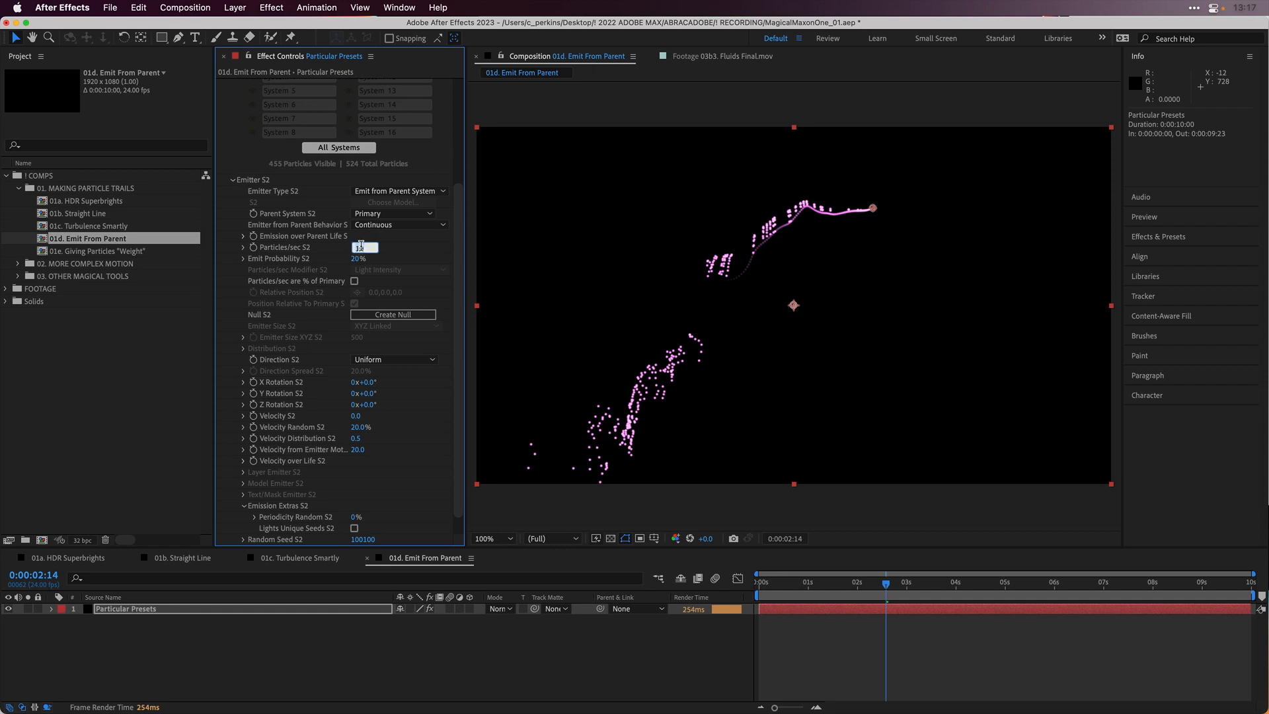
- Set System 2's Particles/sec to 20 and its Velocity to 10
{"action": "key", "text": "Return"}
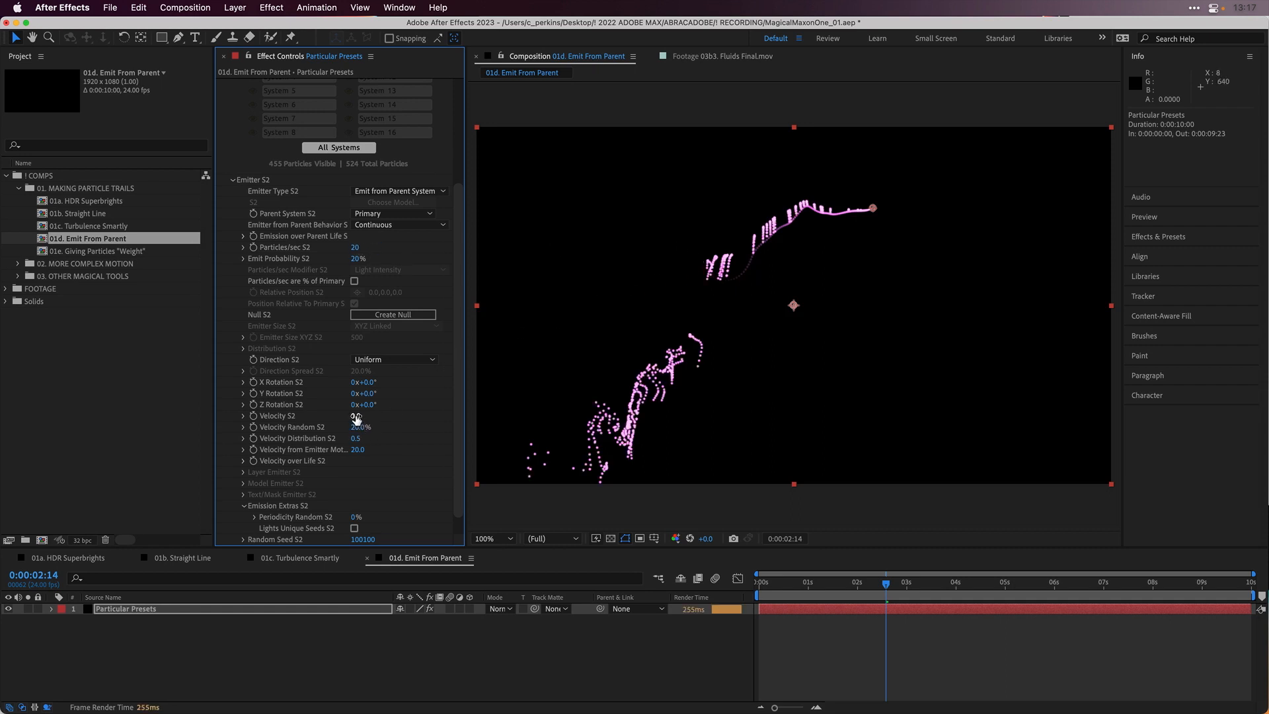
{"action": "type", "text": "10"}
{"action": "key", "text": "Return"}
- Scrub the composition to 0:00:03:15 and set System 2's Emit Probability to 80%
{"action": "left_click_drag", "start_coordinate": [755, 575], "coordinate": [978, 547]}
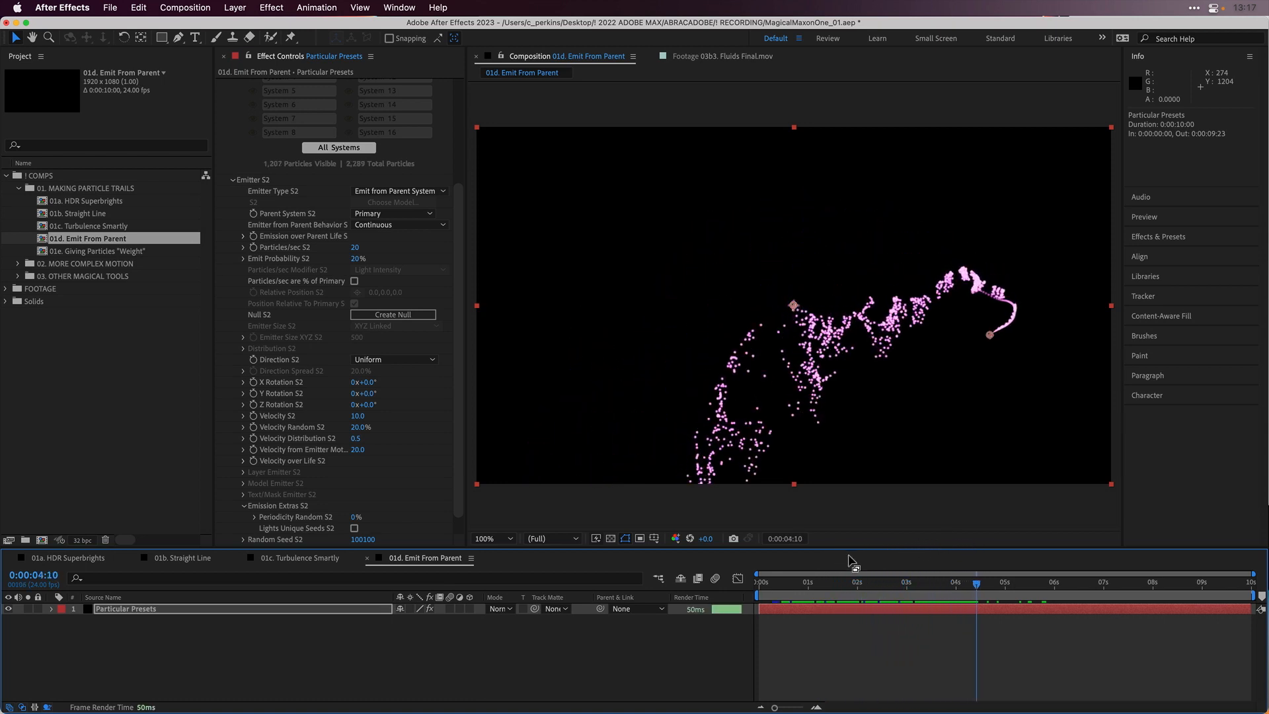
{"action": "left_click_drag", "start_coordinate": [850, 590], "coordinate": [937, 574]}
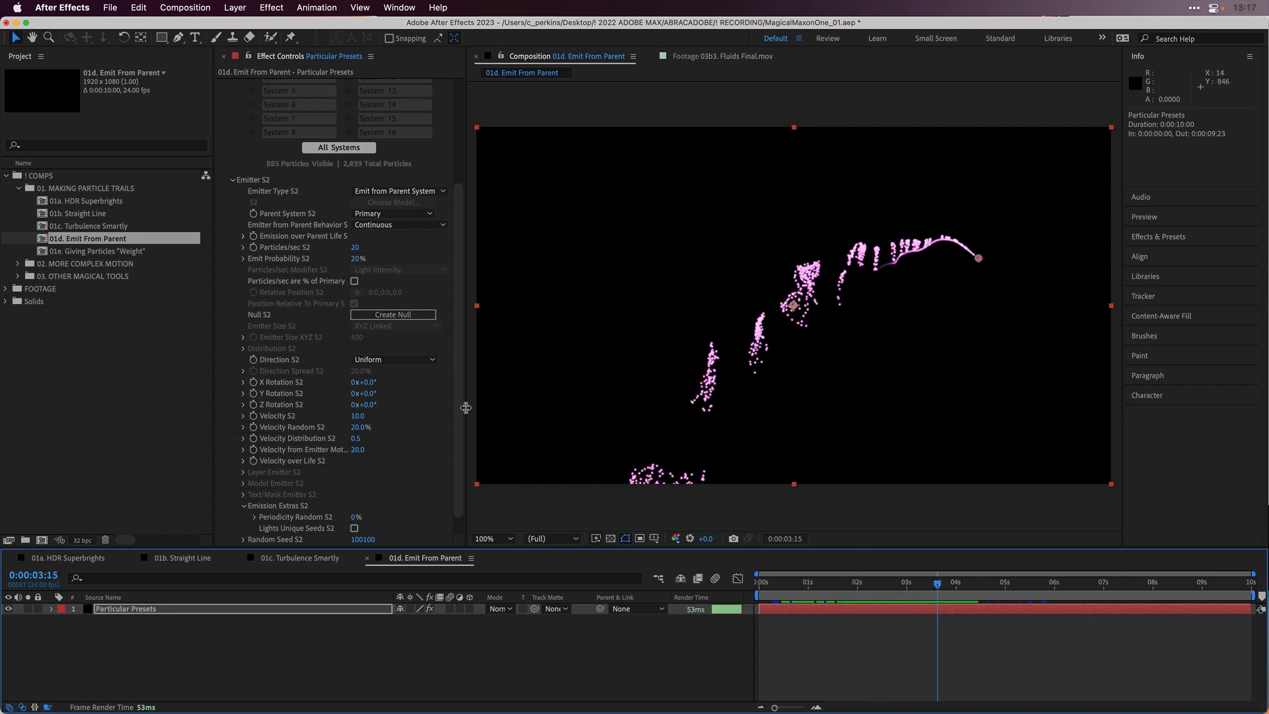
{"action": "left_click", "coordinate": [356, 258]}
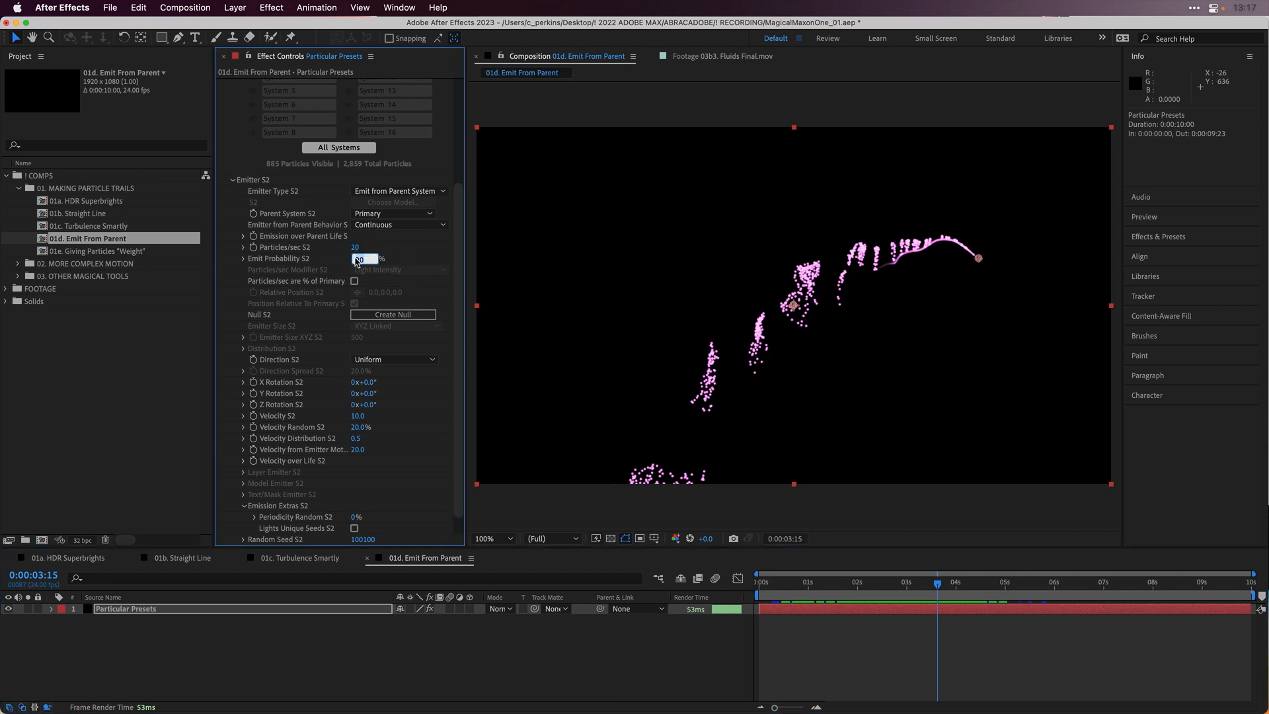
{"action": "type", "text": "80"}
{"action": "key", "text": "Return"}
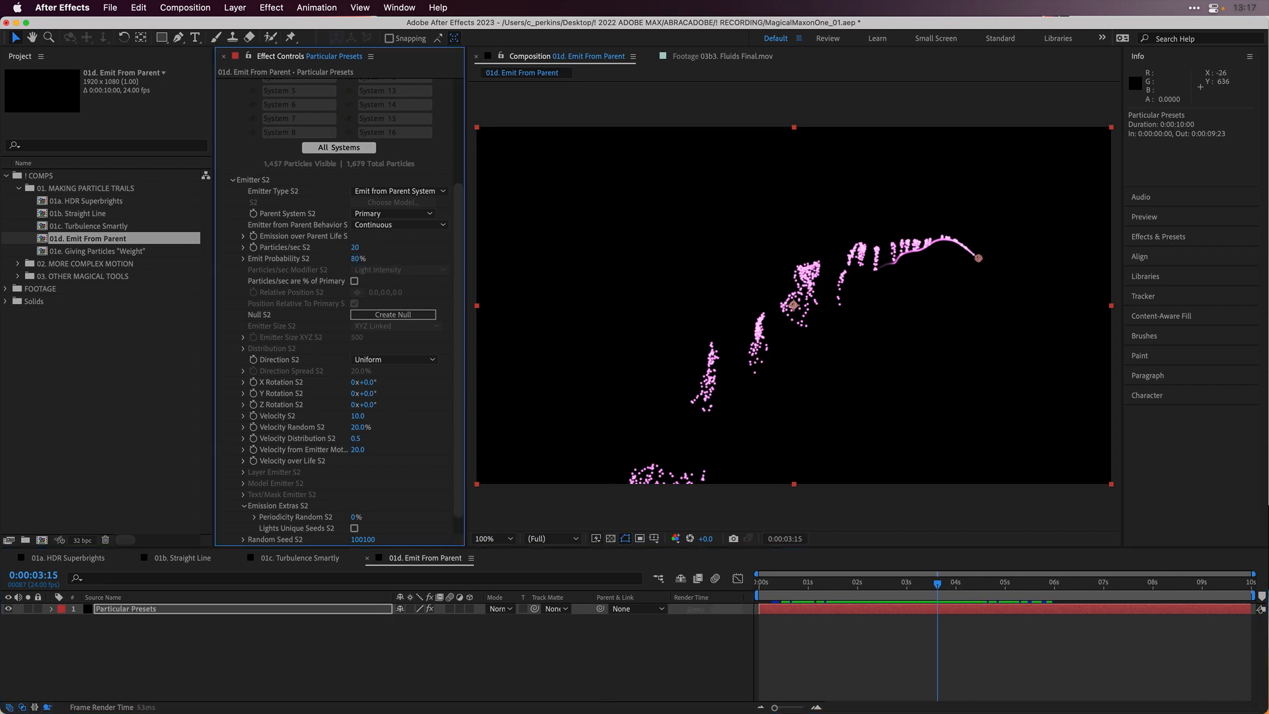
- Set System 2's particle Size Random to 78% and Life to 1.0 second, scrubbing to 0:00:03:16 to preview the trail
{"action": "left_click", "coordinate": [232, 181]}
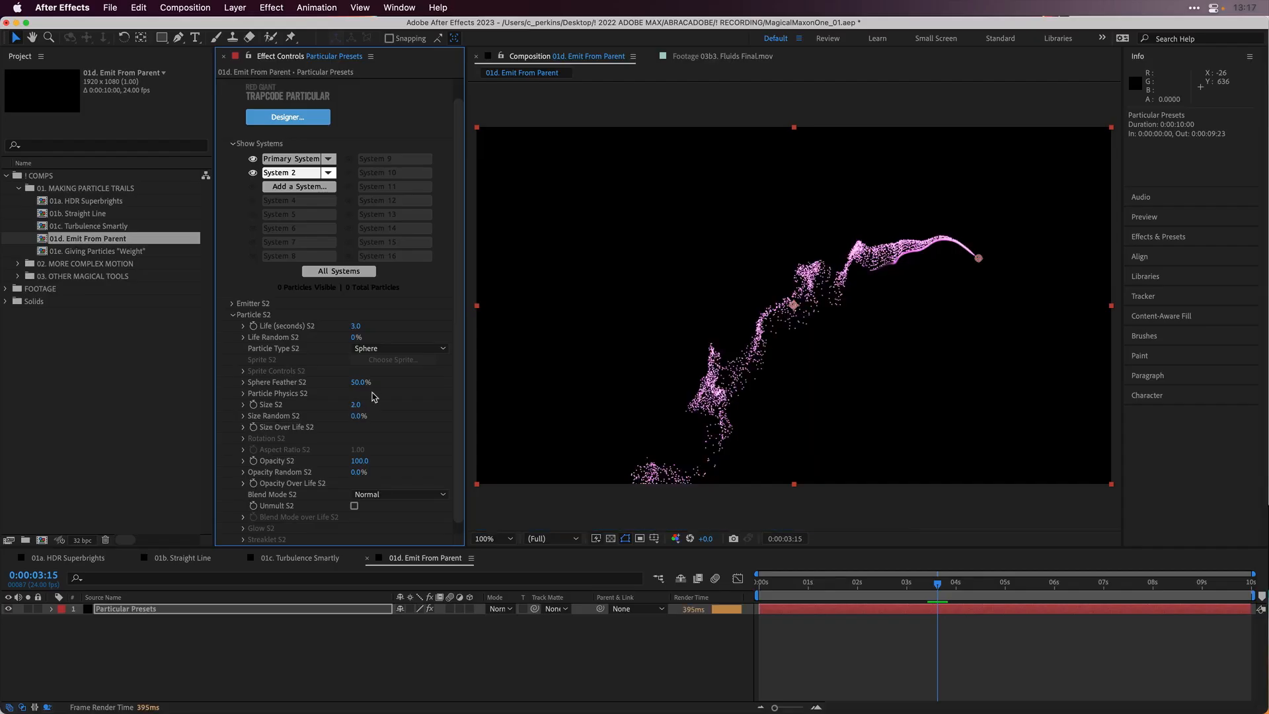
{"action": "left_click_drag", "start_coordinate": [374, 413], "coordinate": [383, 415]}
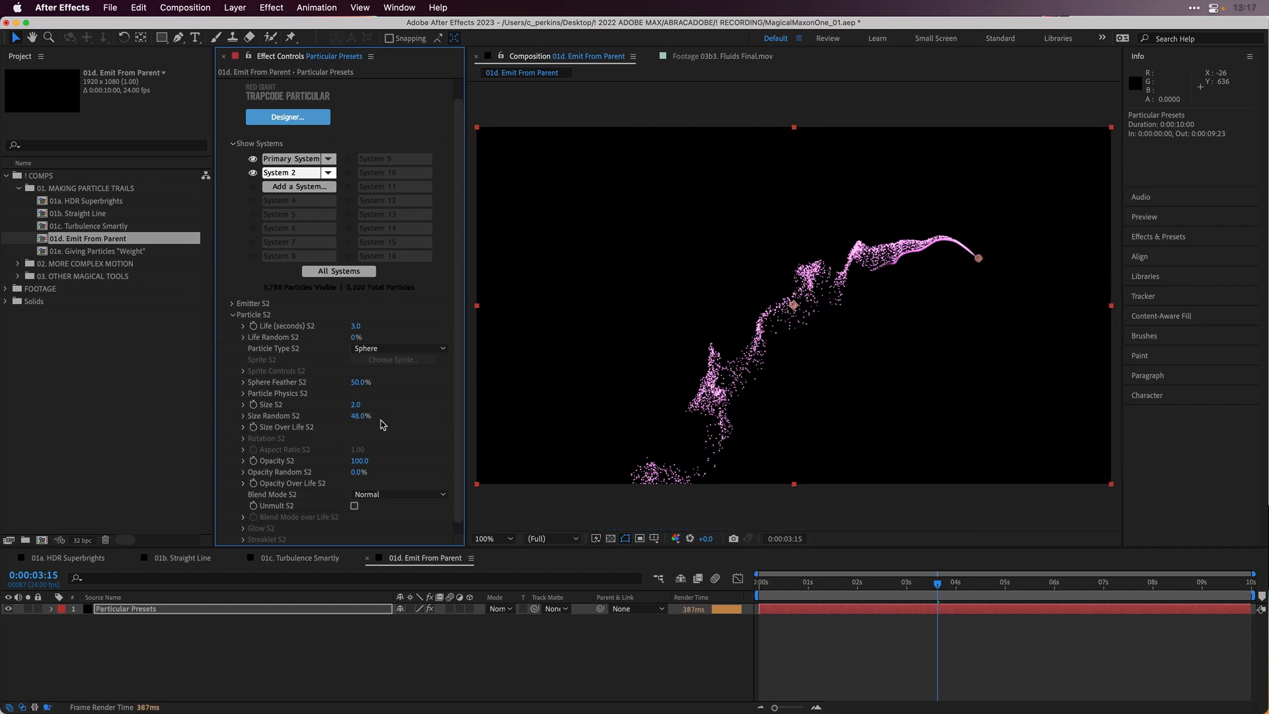
{"action": "left_click_drag", "start_coordinate": [374, 413], "coordinate": [392, 414]}
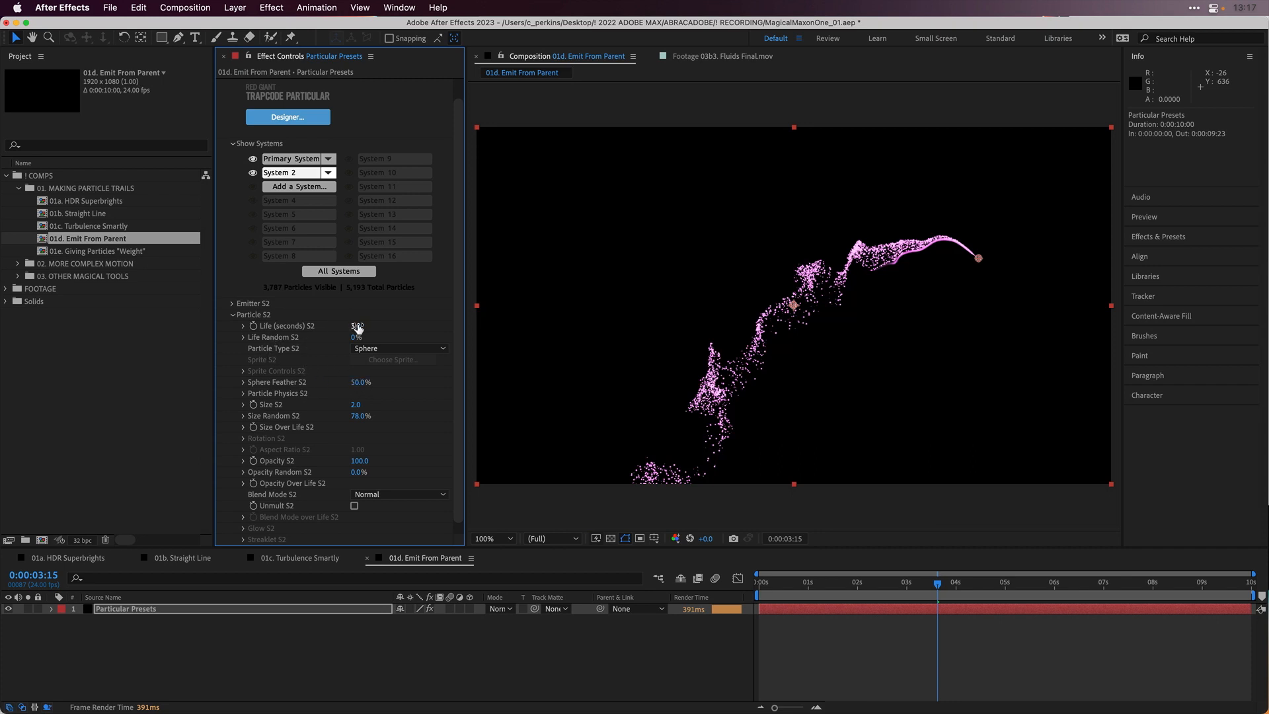
{"action": "key", "text": "Return"}
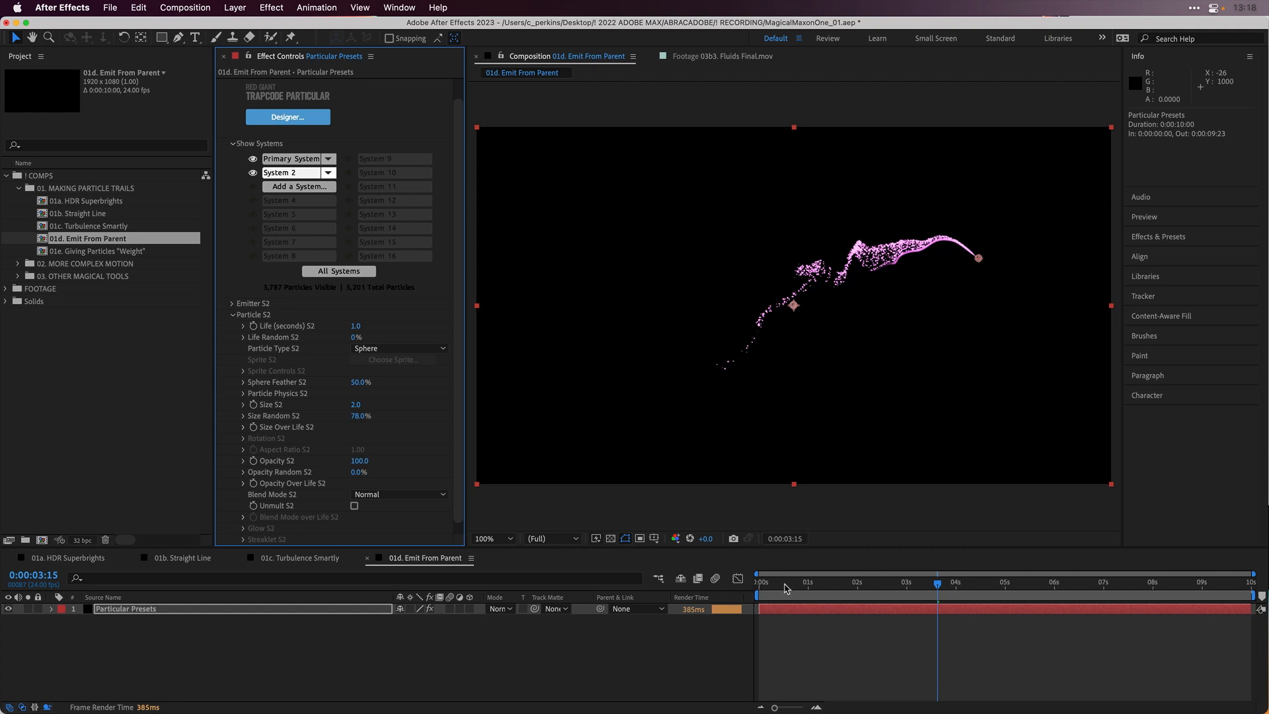
{"action": "left_click_drag", "start_coordinate": [786, 588], "coordinate": [925, 561]}
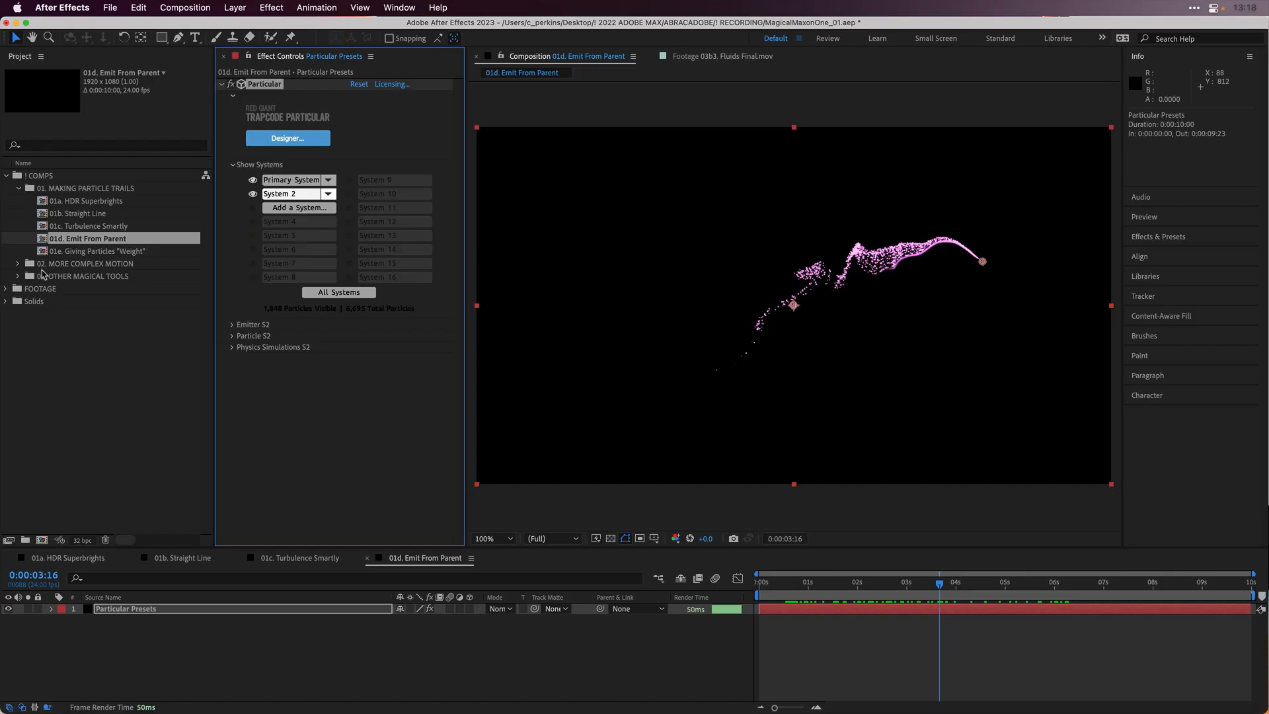
- Open the composition 01e. Giving Particles "Weight" and scrub through it, stopping at 0:00:03:18
{"action": "left_click", "coordinate": [46, 253]}
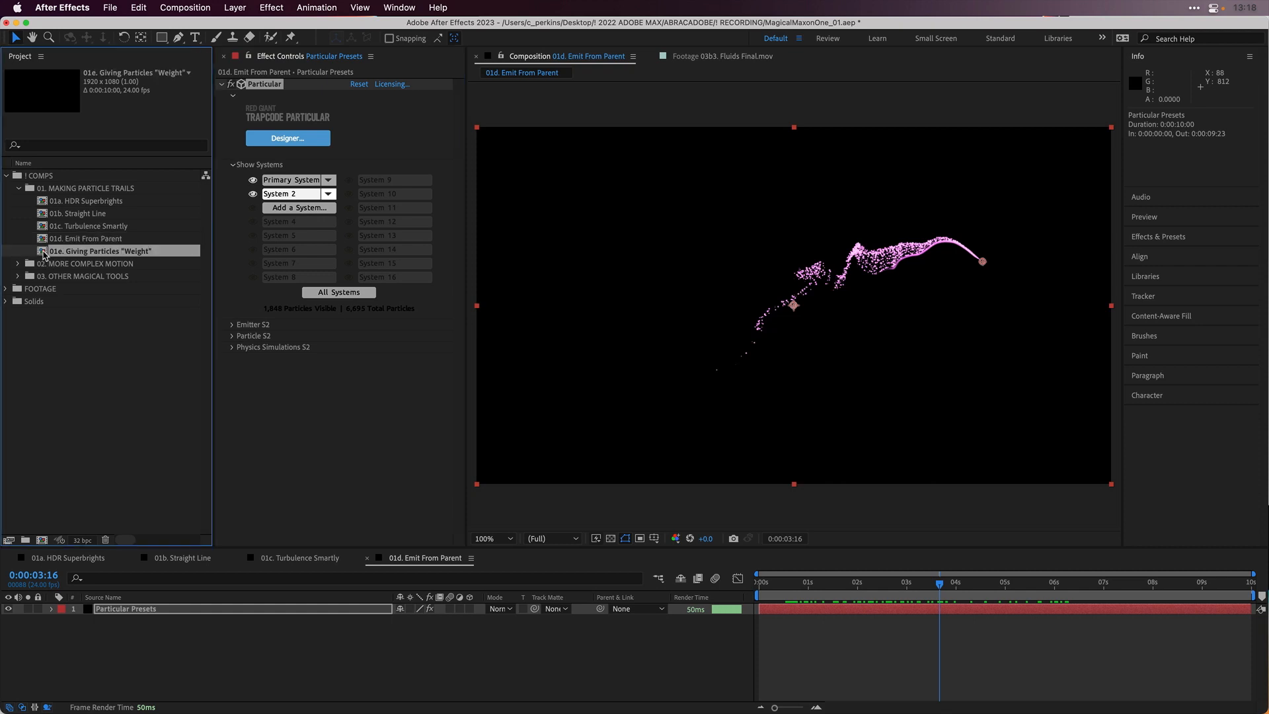
{"action": "double_click", "coordinate": [43, 254]}
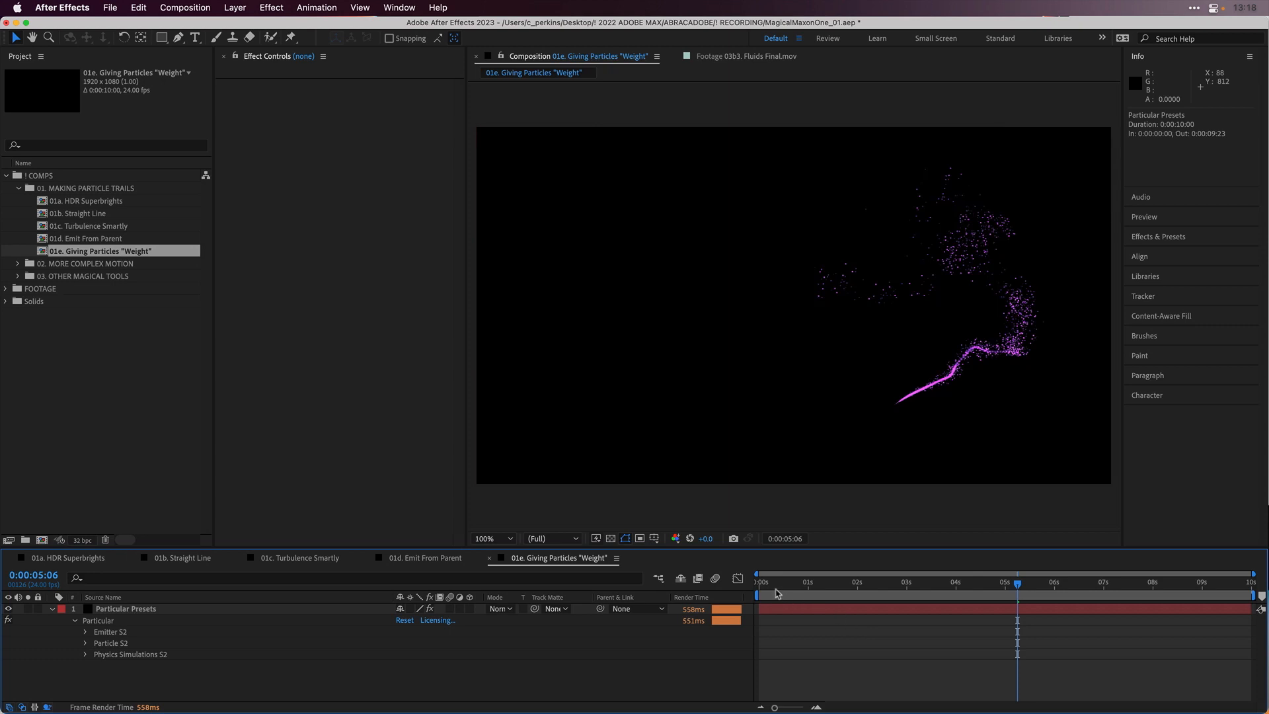
{"action": "left_click_drag", "start_coordinate": [760, 582], "coordinate": [1163, 587]}
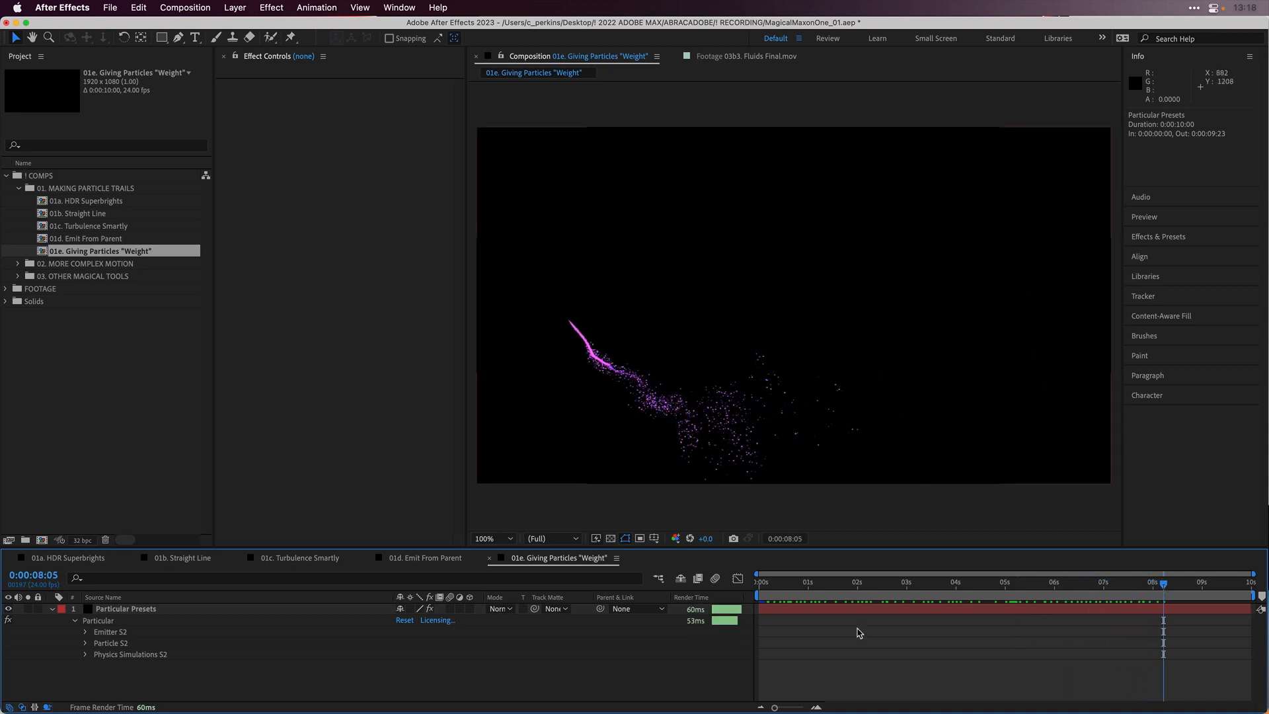
{"action": "left_click_drag", "start_coordinate": [765, 583], "coordinate": [944, 562]}
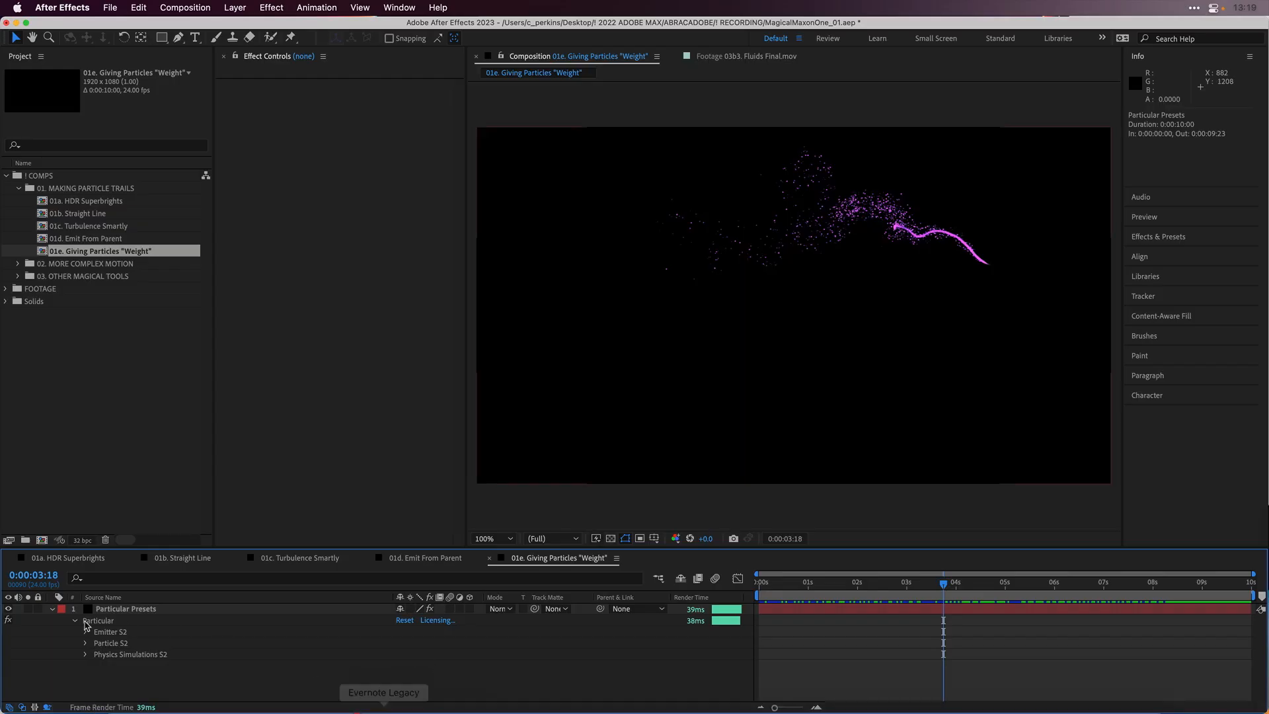
- Select the Particular Presets layer and reveal the Primary System's Environment settings
{"action": "left_click", "coordinate": [128, 612]}
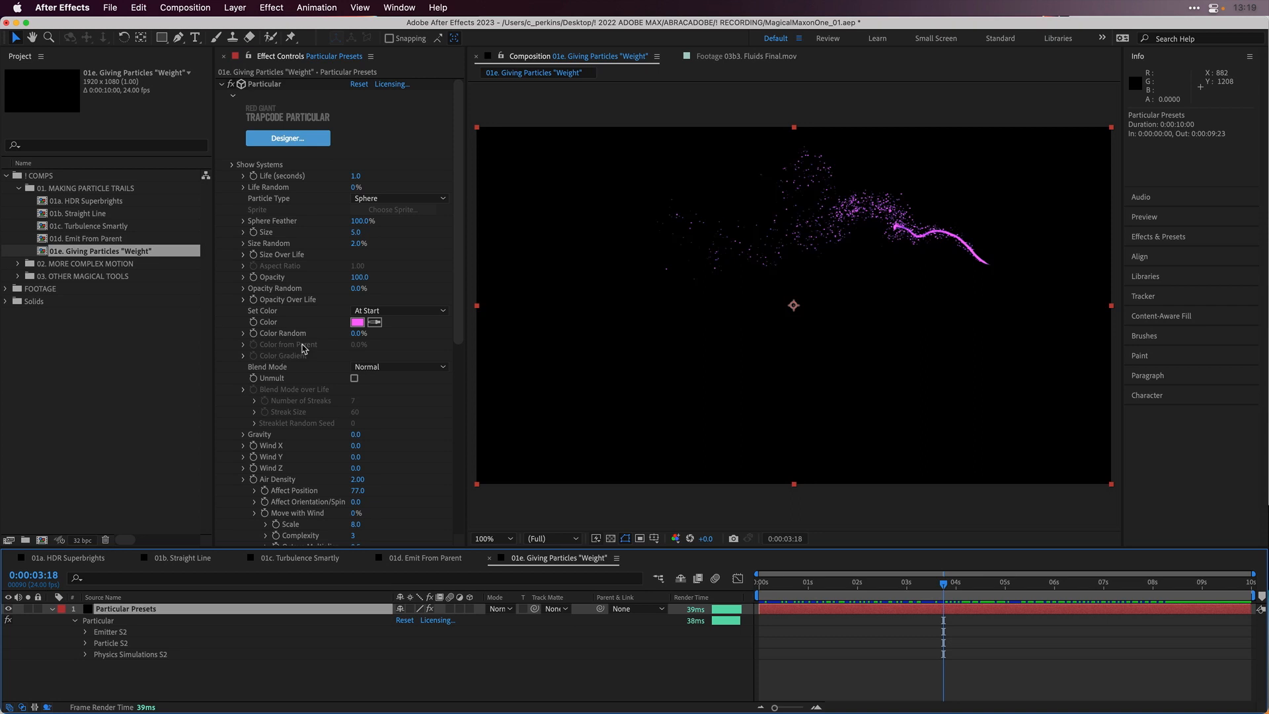
{"action": "left_click", "coordinate": [232, 165]}
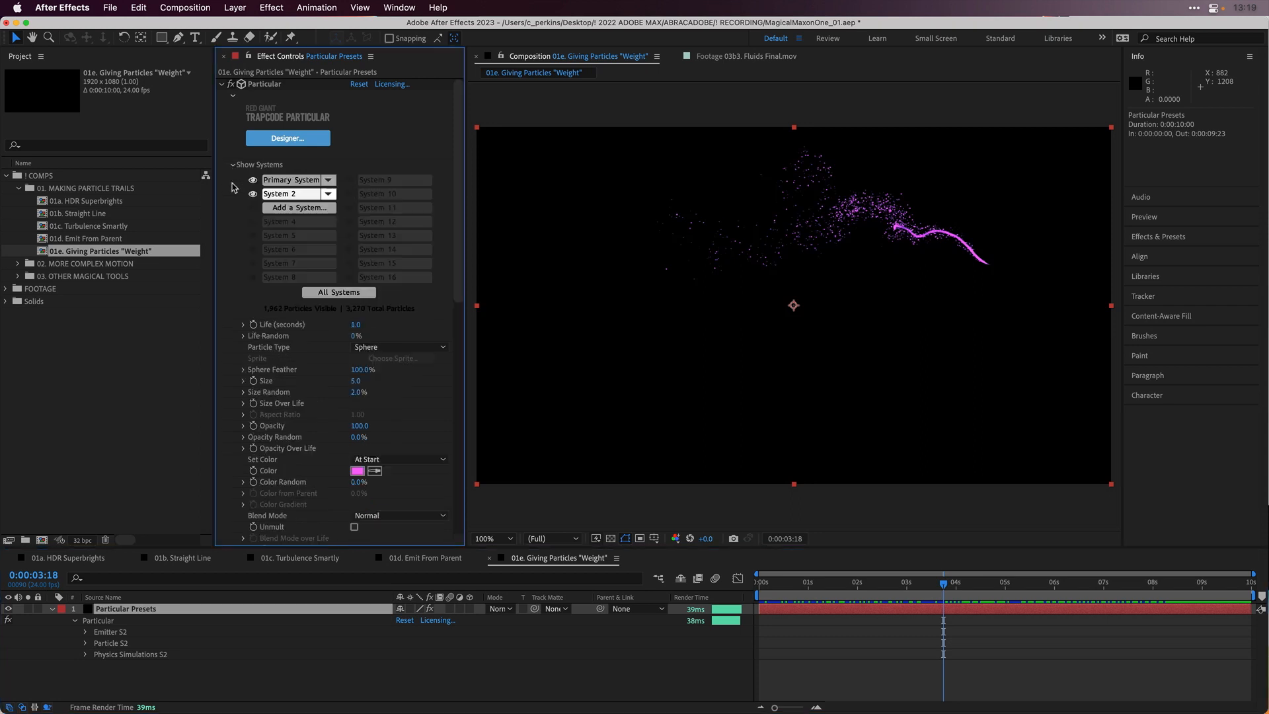
{"action": "left_click", "coordinate": [293, 184]}
{"action": "left_click", "coordinate": [235, 325]}
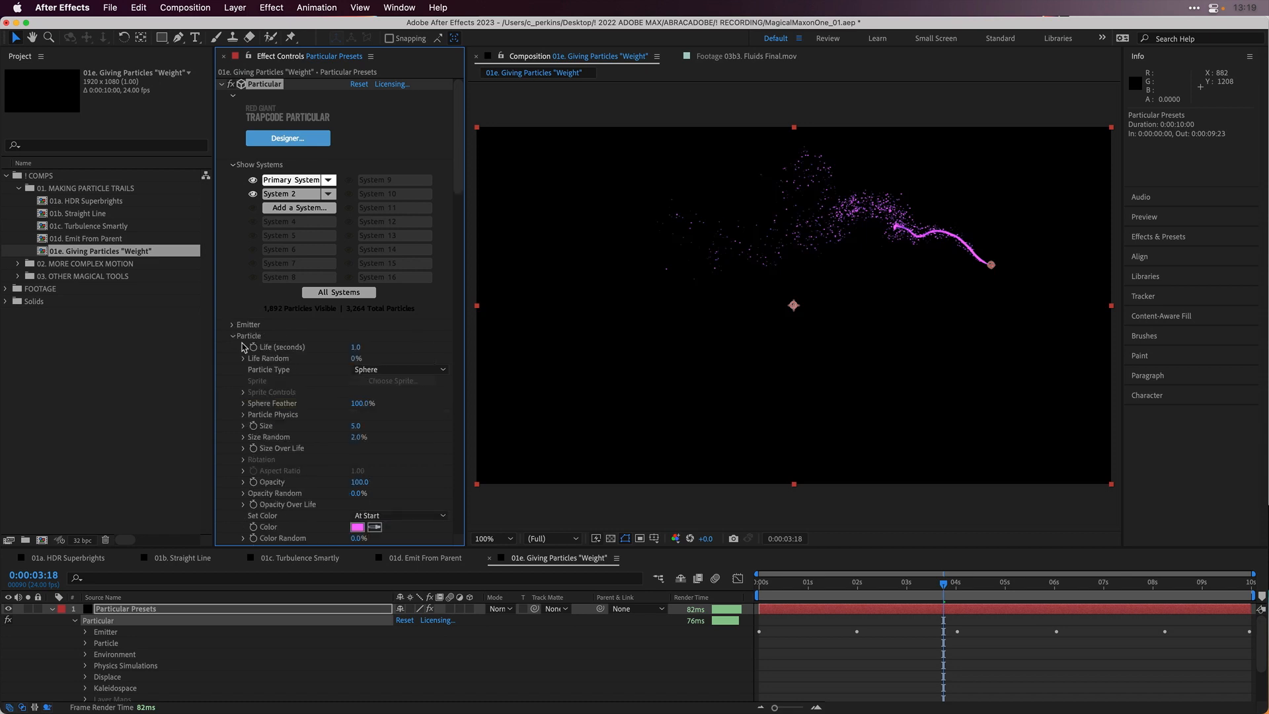
{"action": "left_click", "coordinate": [233, 336]}
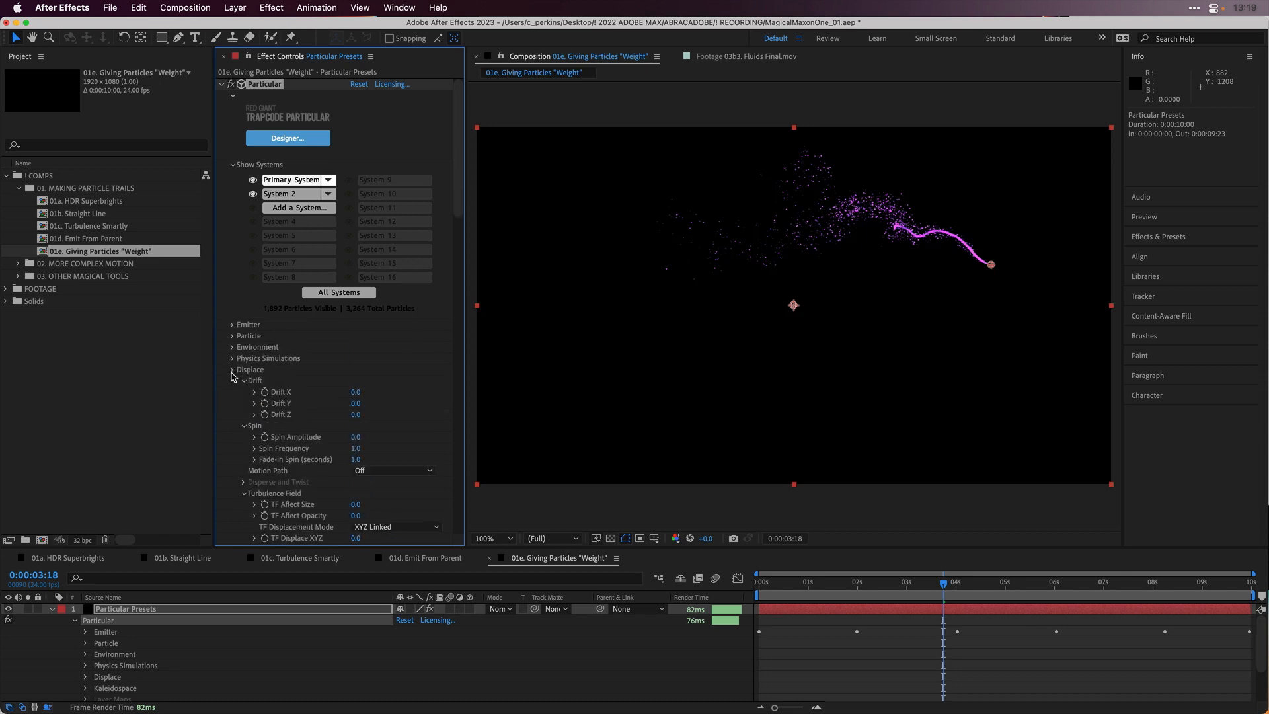
{"action": "left_click", "coordinate": [232, 370]}
{"action": "left_click", "coordinate": [232, 347]}
{"action": "scroll", "coordinate": [244, 375], "scroll_direction": "down", "scroll_amount": 1}
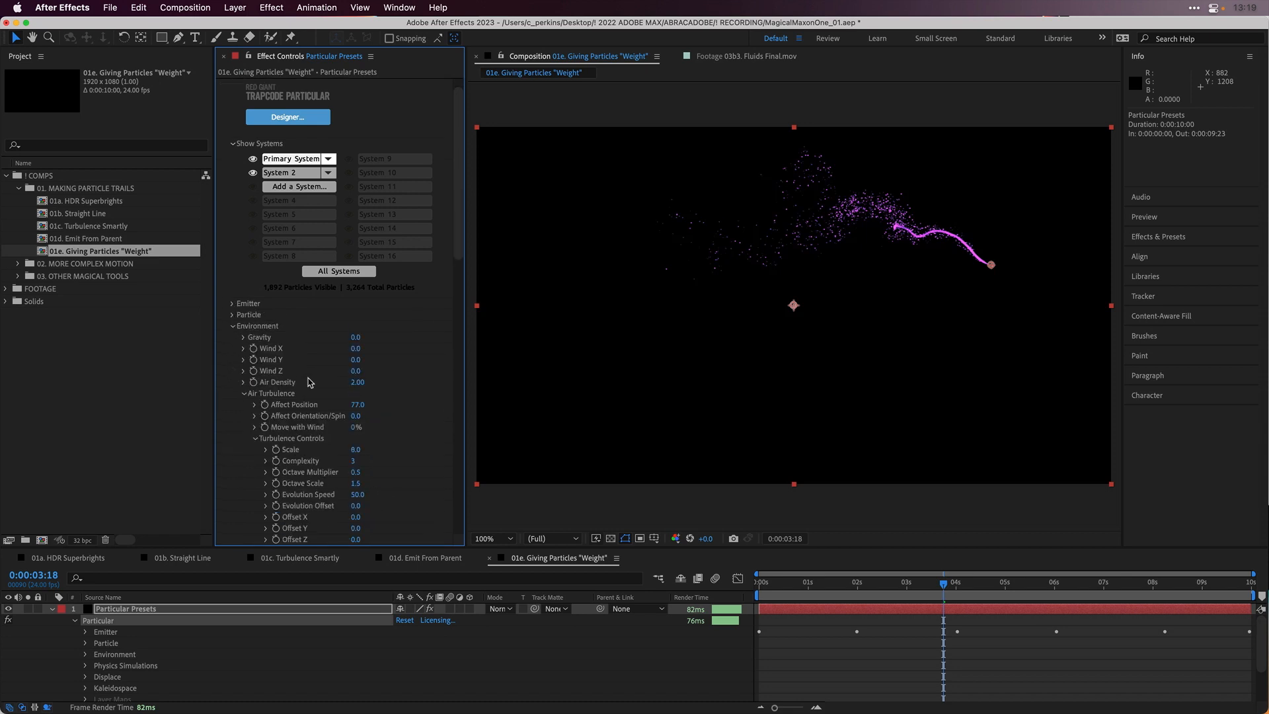
- Try a Gravity of 140 for the Primary System, and settle on -270, scrubbing the composition to preview each
{"action": "left_click_drag", "start_coordinate": [355, 337], "coordinate": [745, 582]}
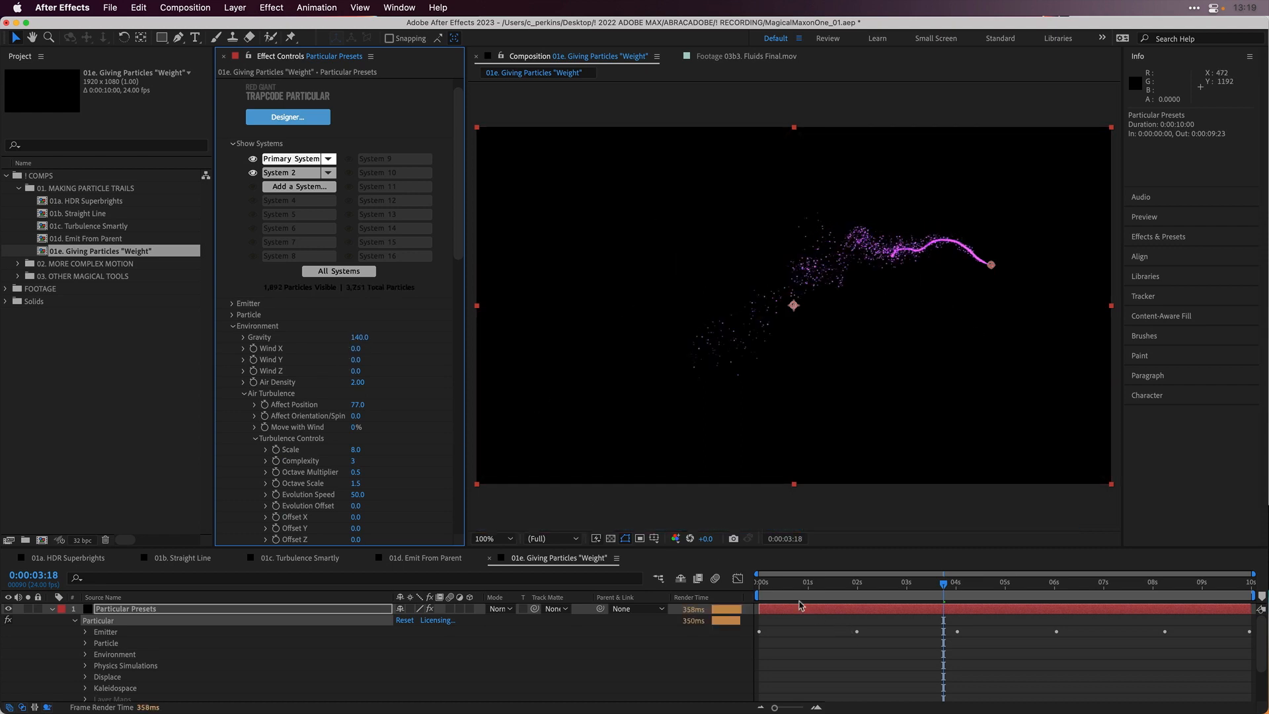
{"action": "left_click_drag", "start_coordinate": [776, 588], "coordinate": [1168, 601]}
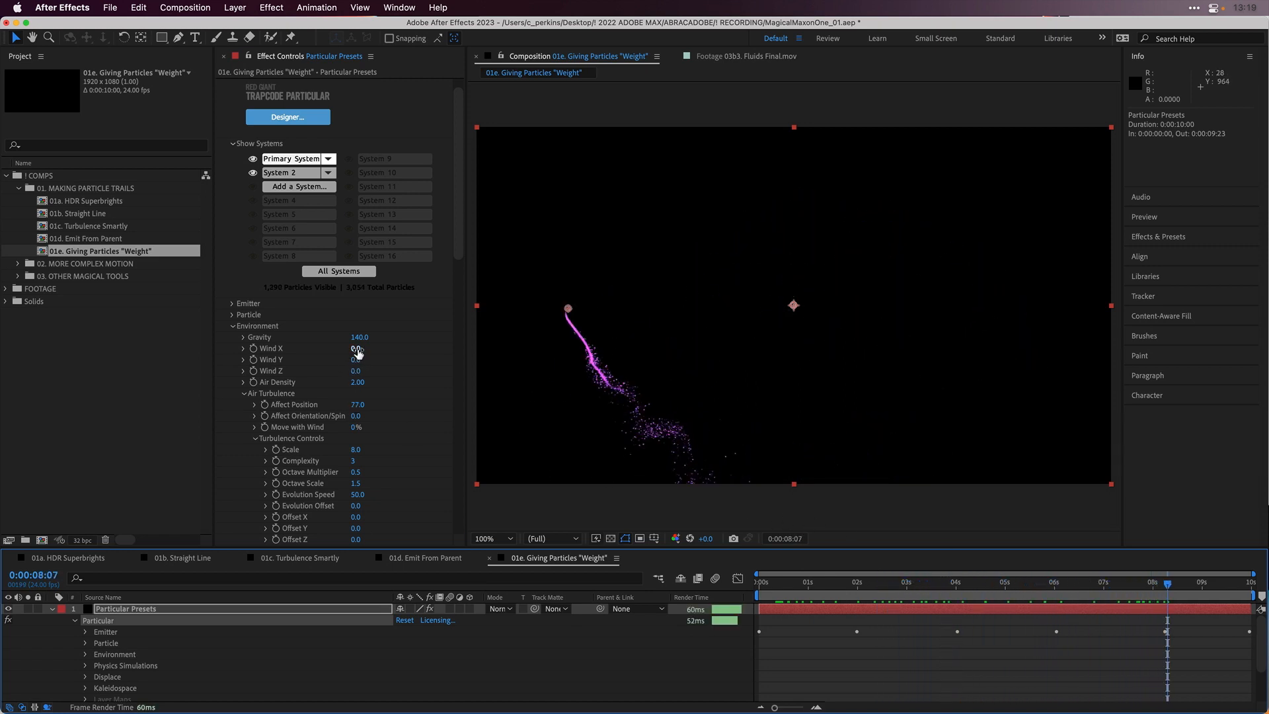
{"action": "left_click_drag", "start_coordinate": [359, 337], "coordinate": [332, 337]}
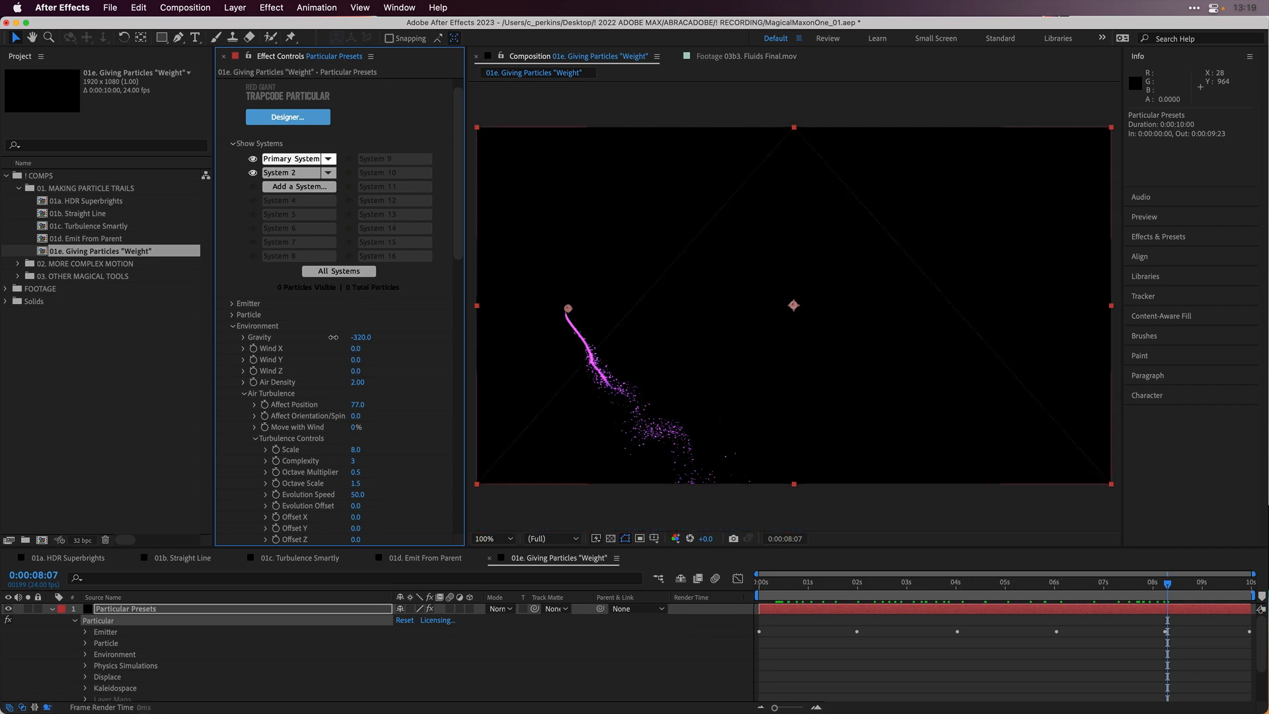
{"action": "left_click_drag", "start_coordinate": [779, 580], "coordinate": [1262, 550]}
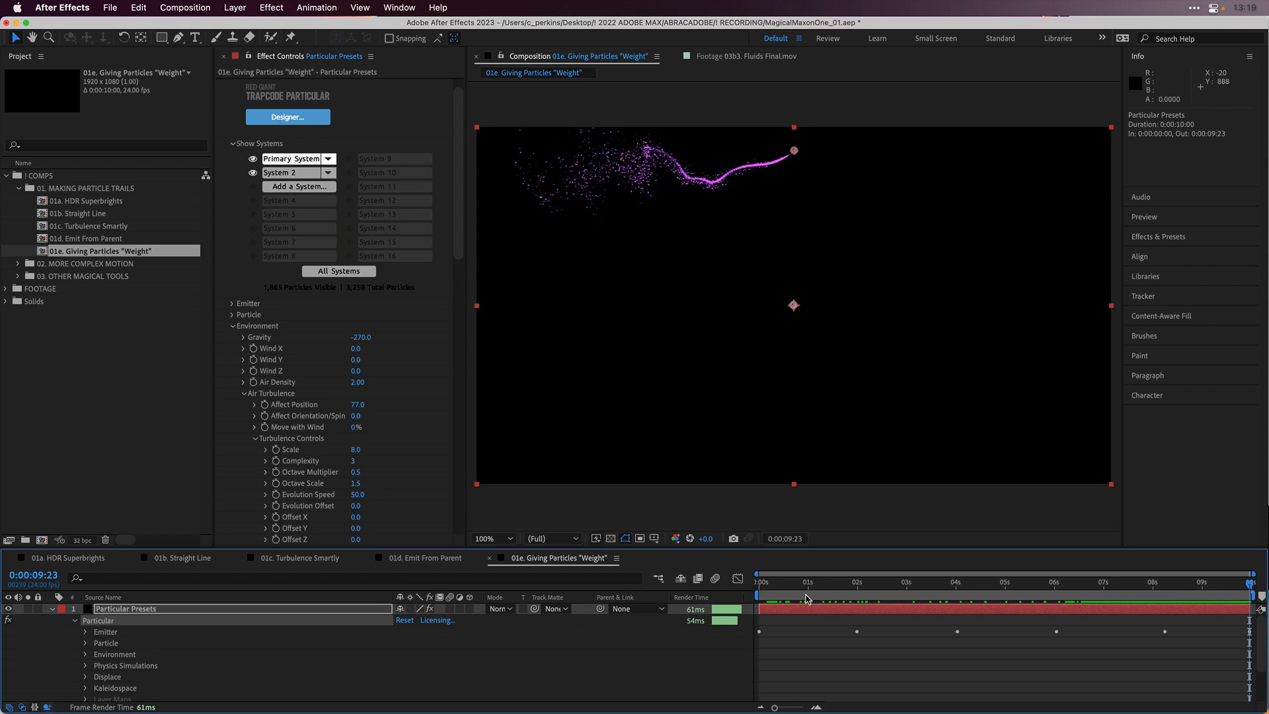
- Open the composition 02a. Nulls - Intro from the 02. MORE COMPLEX MOTION folder and close all other open timelines
{"action": "left_click", "coordinate": [19, 190]}
{"action": "left_click", "coordinate": [19, 202]}
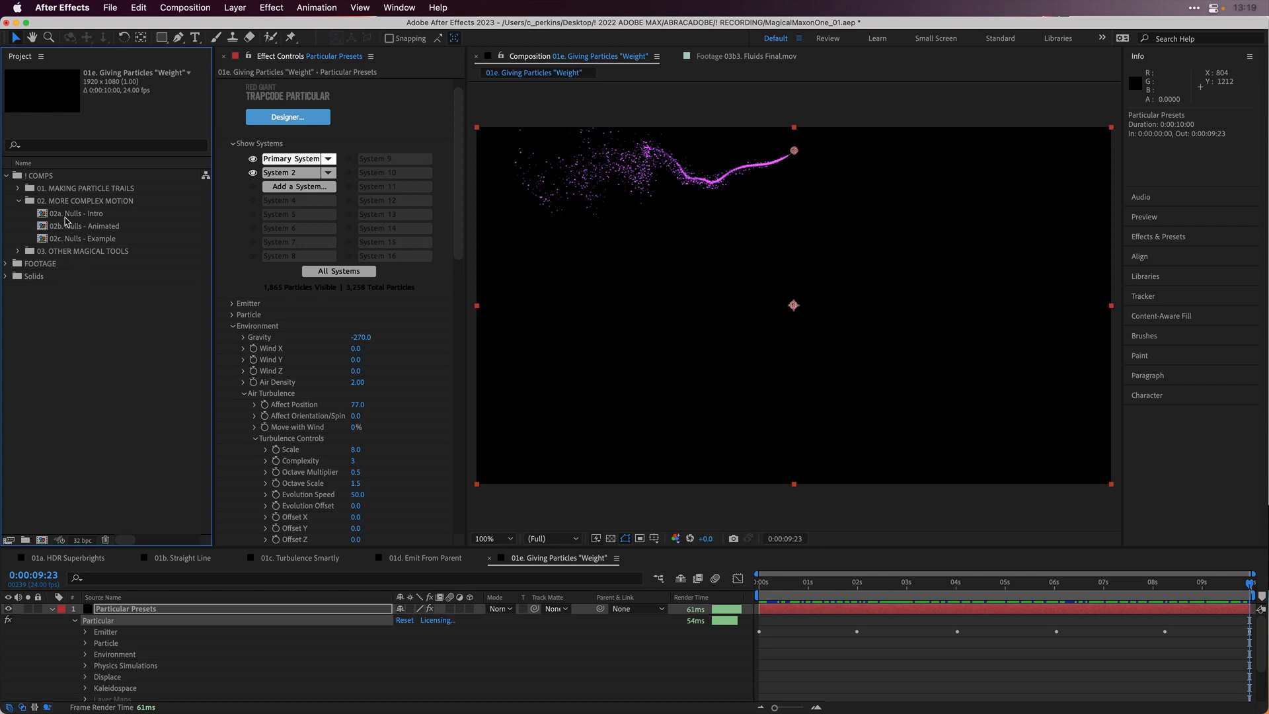
{"action": "double_click", "coordinate": [65, 216]}
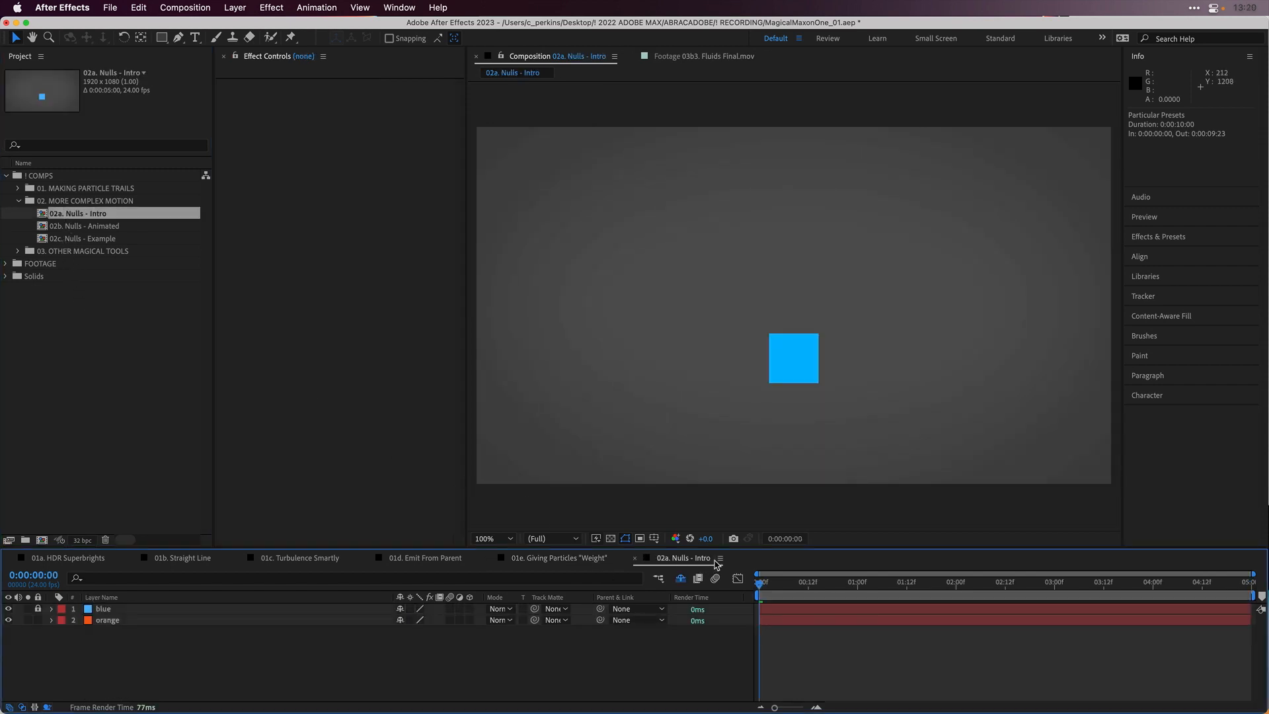
{"action": "left_click", "coordinate": [717, 559]}
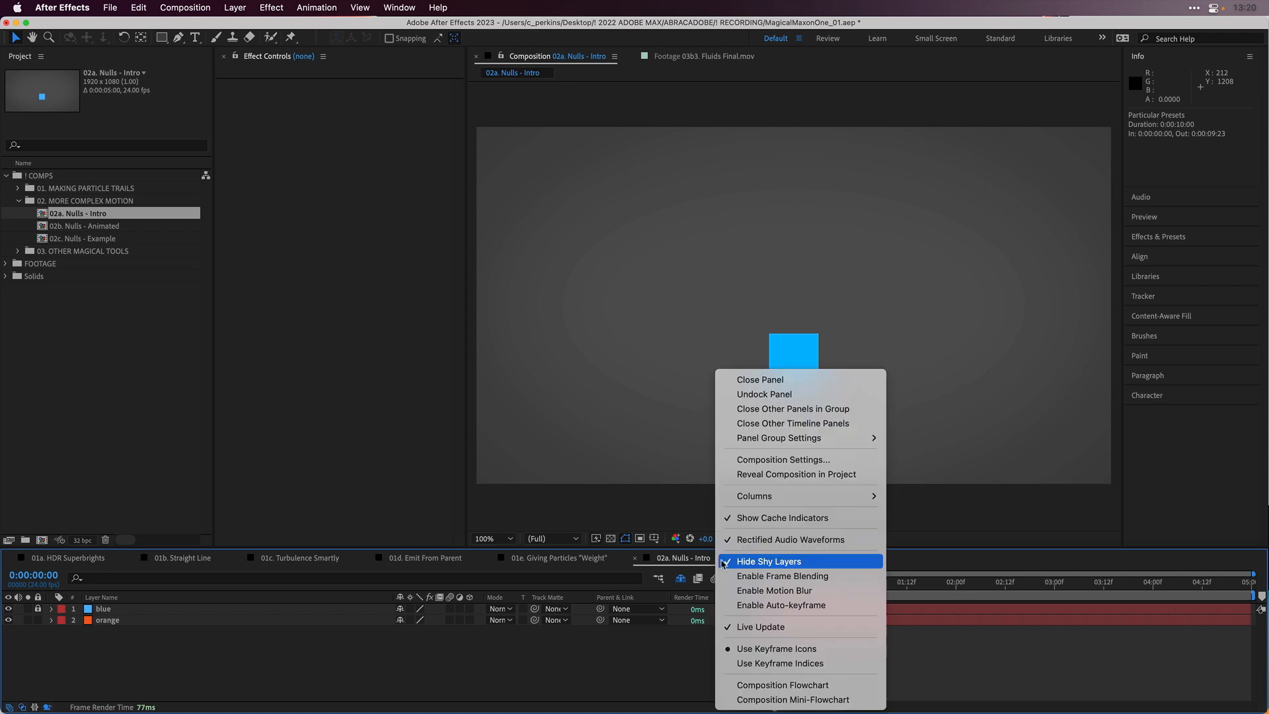
{"action": "left_click", "coordinate": [776, 410]}
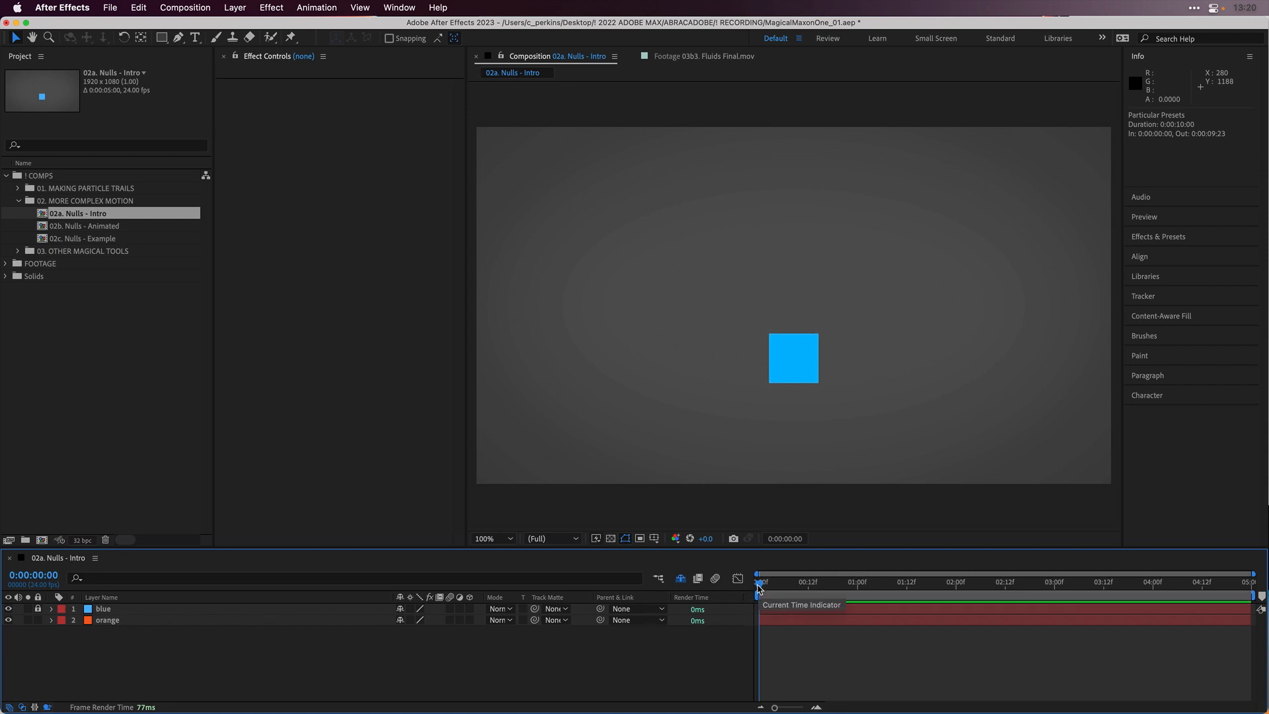
{"action": "left_click_drag", "start_coordinate": [759, 588], "coordinate": [730, 524]}
- Parent the orange layer to the blue layer and scrub the composition to 0:00:02:11
{"action": "left_click", "coordinate": [313, 622]}
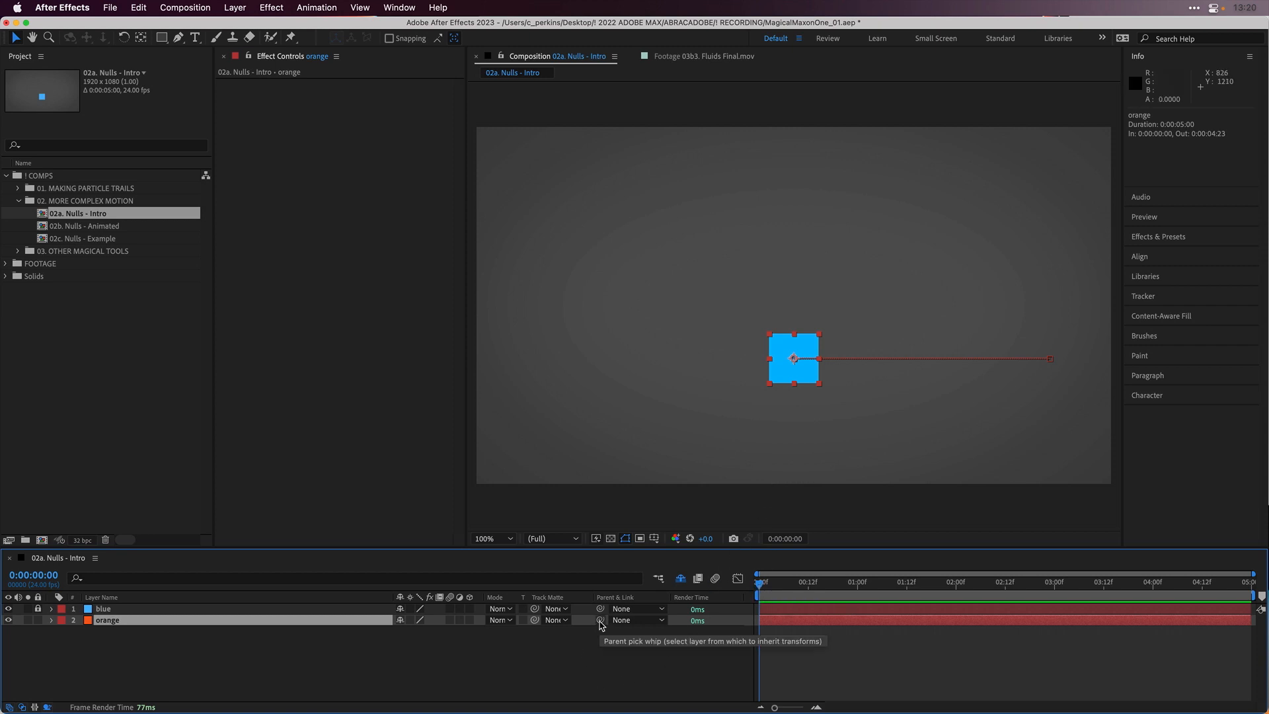
{"action": "left_click_drag", "start_coordinate": [600, 620], "coordinate": [335, 612]}
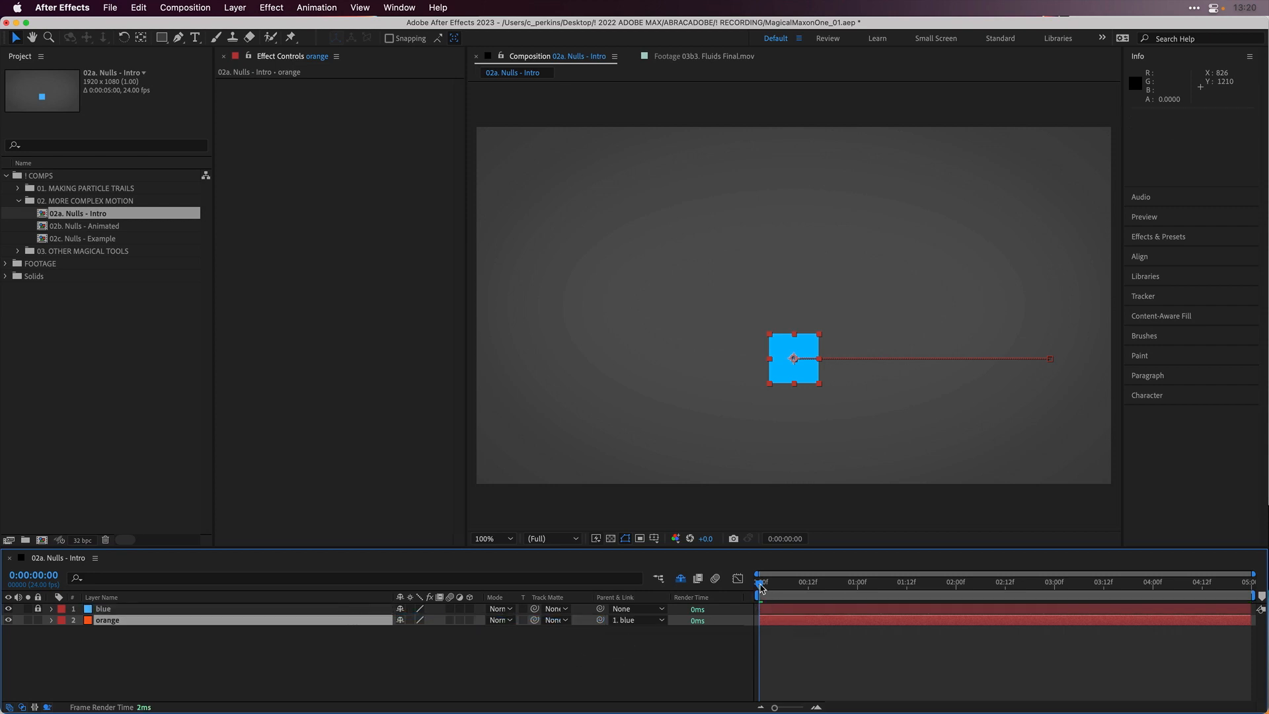
{"action": "left_click_drag", "start_coordinate": [760, 587], "coordinate": [1154, 560]}
{"action": "key", "text": "Home"}
{"action": "left_click_drag", "start_coordinate": [763, 590], "coordinate": [1001, 577]}
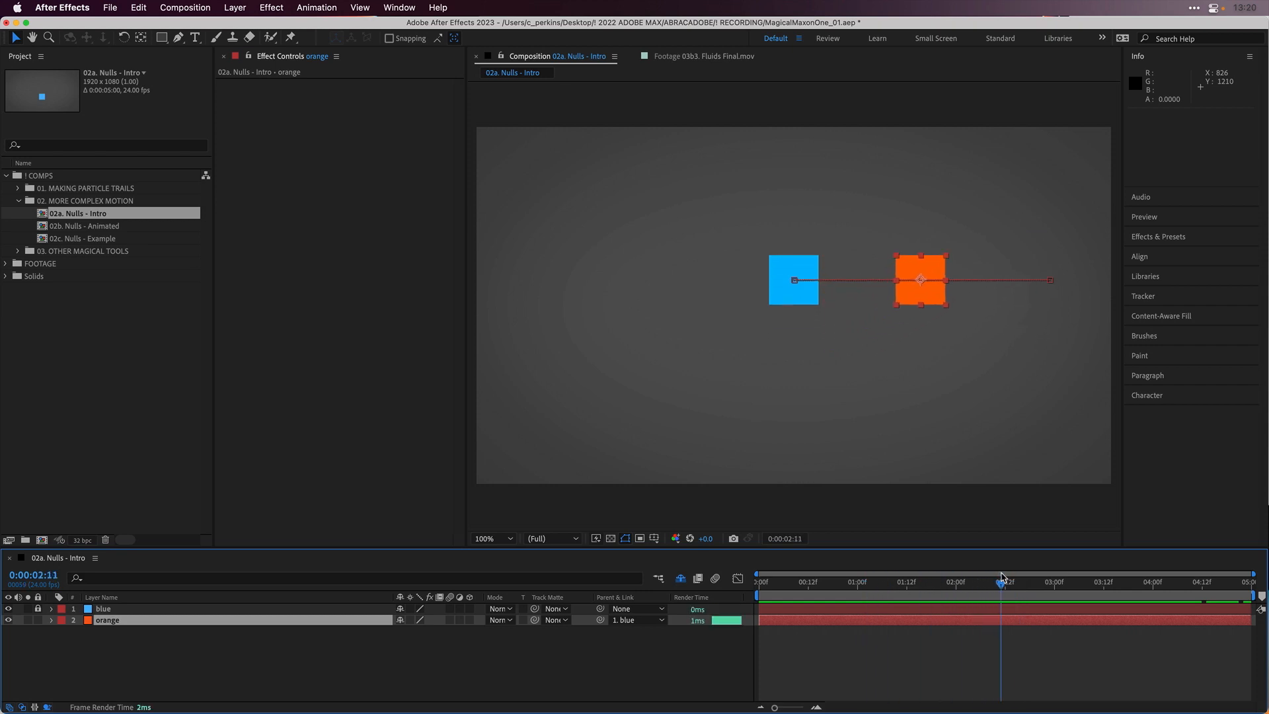
- Unlock the blue layer and make both the blue and orange layers 3D
{"action": "left_click", "coordinate": [469, 609]}
{"action": "left_click", "coordinate": [470, 619]}
{"action": "left_click", "coordinate": [684, 656]}
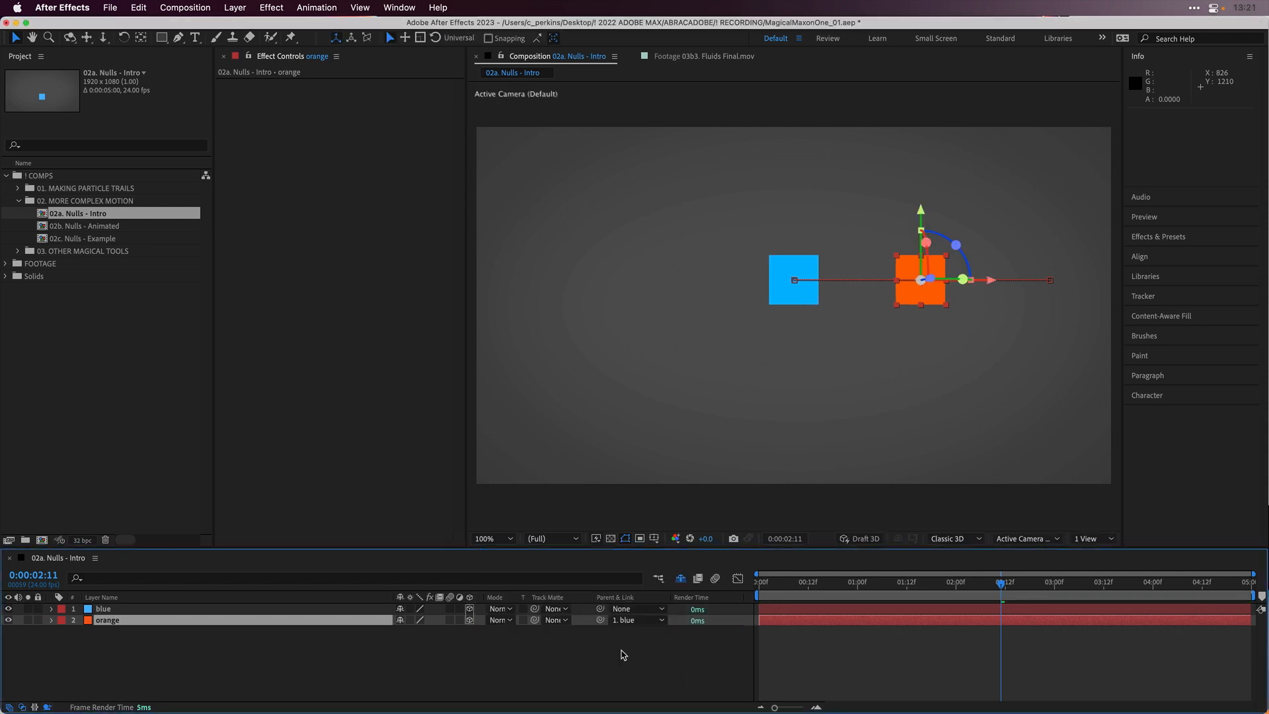
- Show the blue layer's rotation properties, set its Y Rotation to -2°, and collapse the layer
{"action": "left_click", "coordinate": [238, 609]}
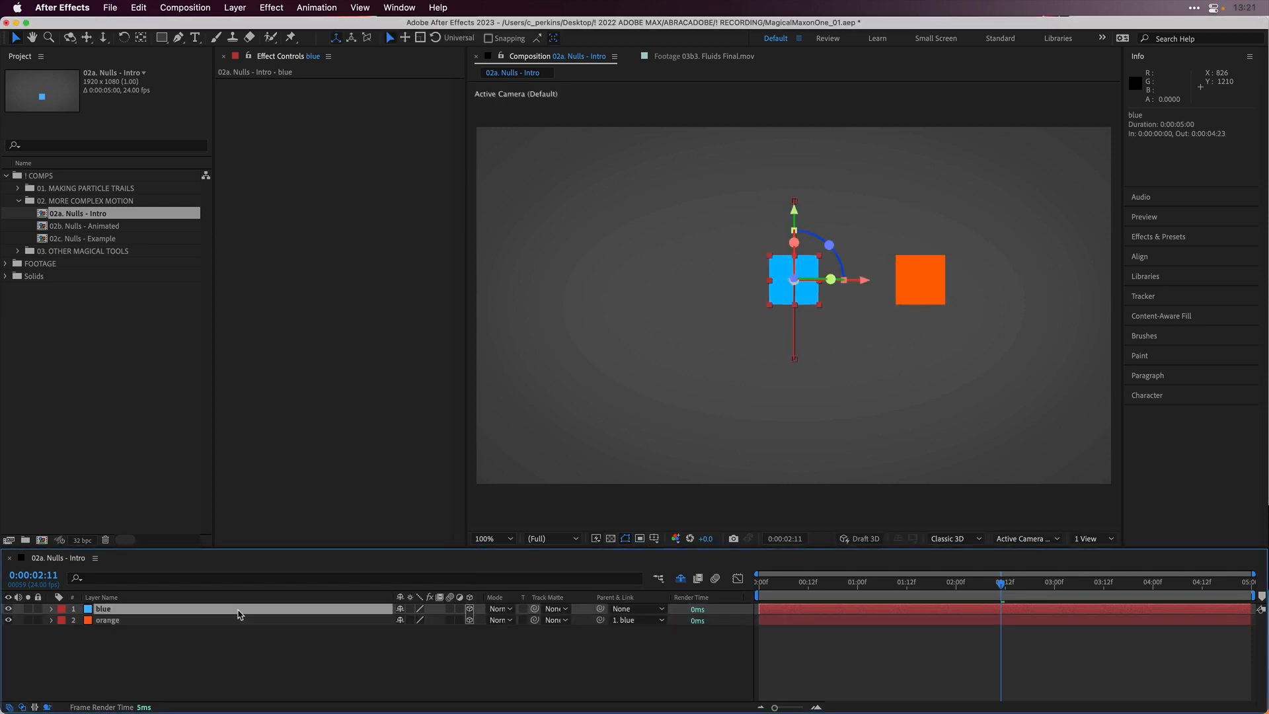
{"action": "key", "text": "r"}
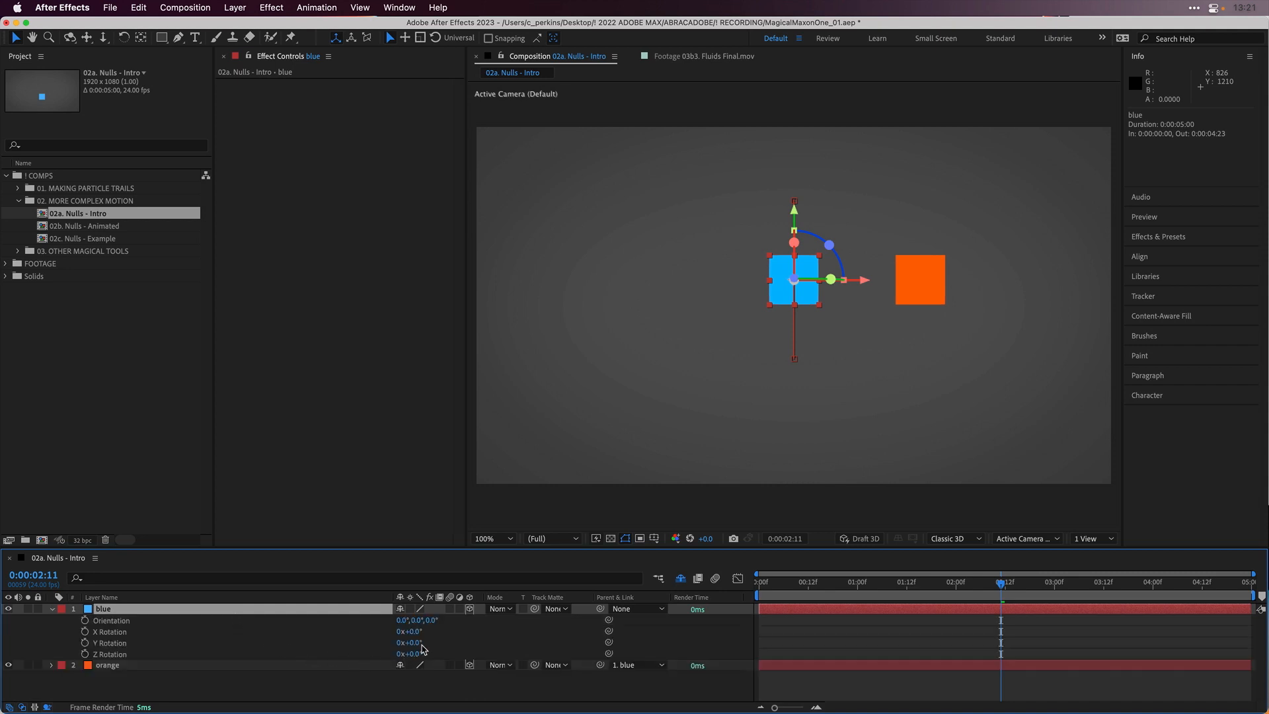
{"action": "mouse_move", "coordinate": [415, 645]}
{"action": "left_mouse_down"}
{"action": "mouse_move", "coordinate": [477, 637]}
{"action": "mouse_move", "coordinate": [345, 635]}
{"action": "mouse_move", "coordinate": [400, 633]}
{"action": "left_mouse_up"}
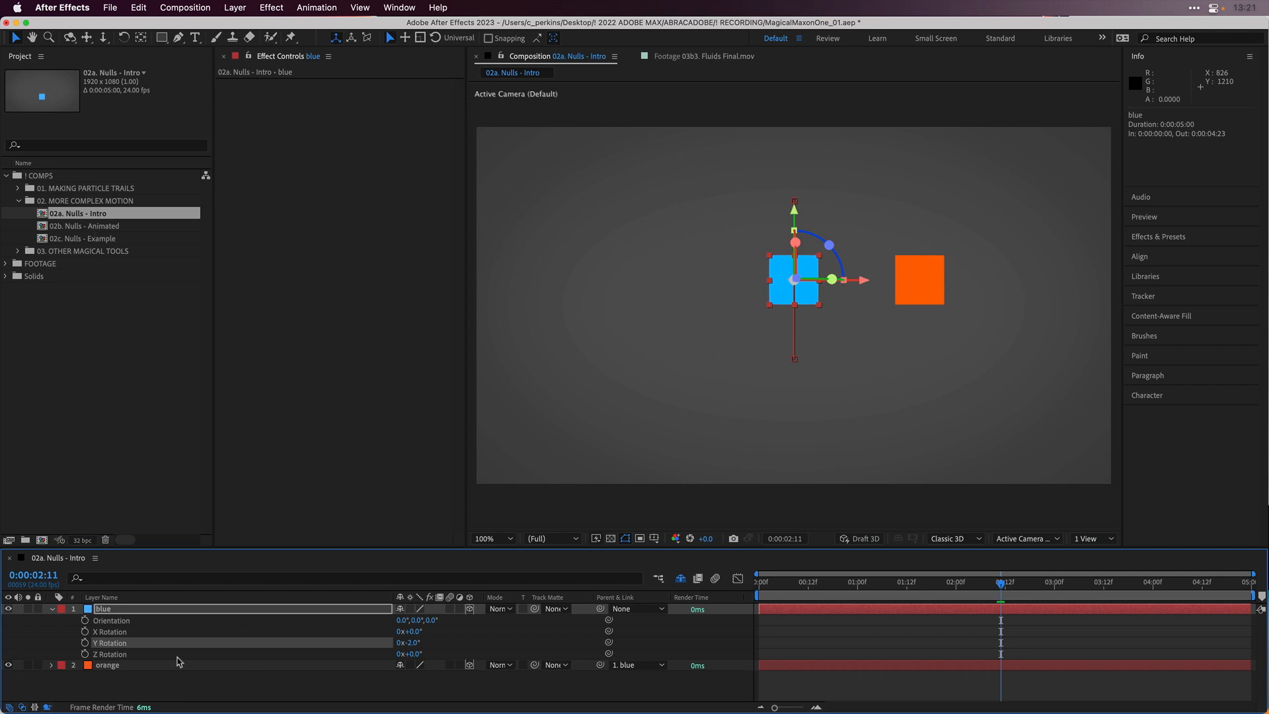
{"action": "left_click", "coordinate": [52, 609]}
- Search for "part" and apply the Particular effect to the orange layer
{"action": "left_click", "coordinate": [153, 621]}
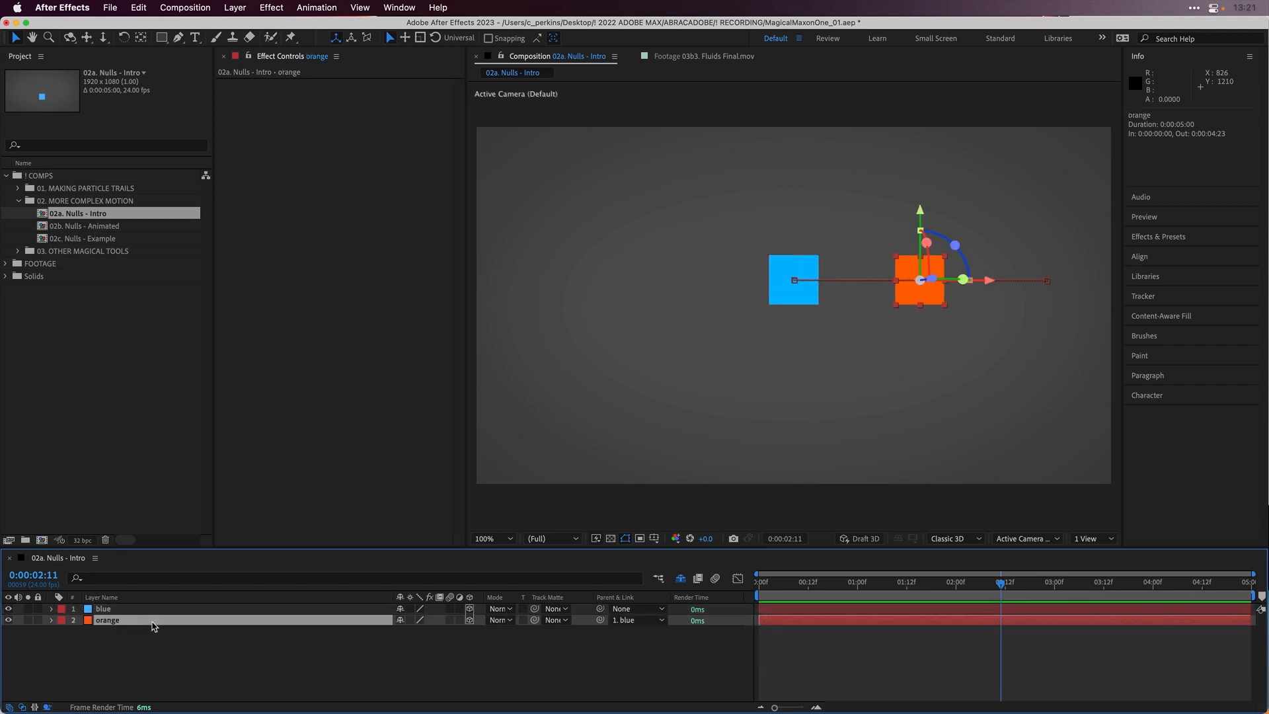
{"action": "key", "text": "ctrl+space"}
{"action": "type", "text": "part"}
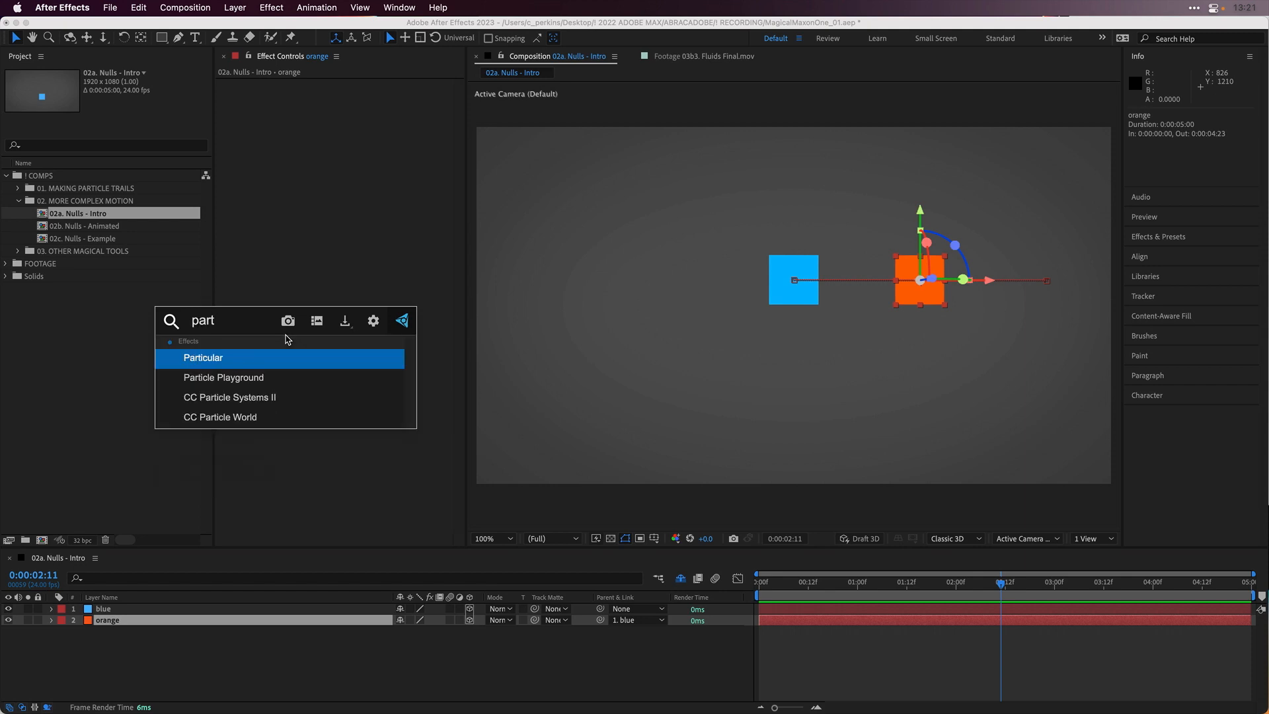
{"action": "key", "text": "Escape"}
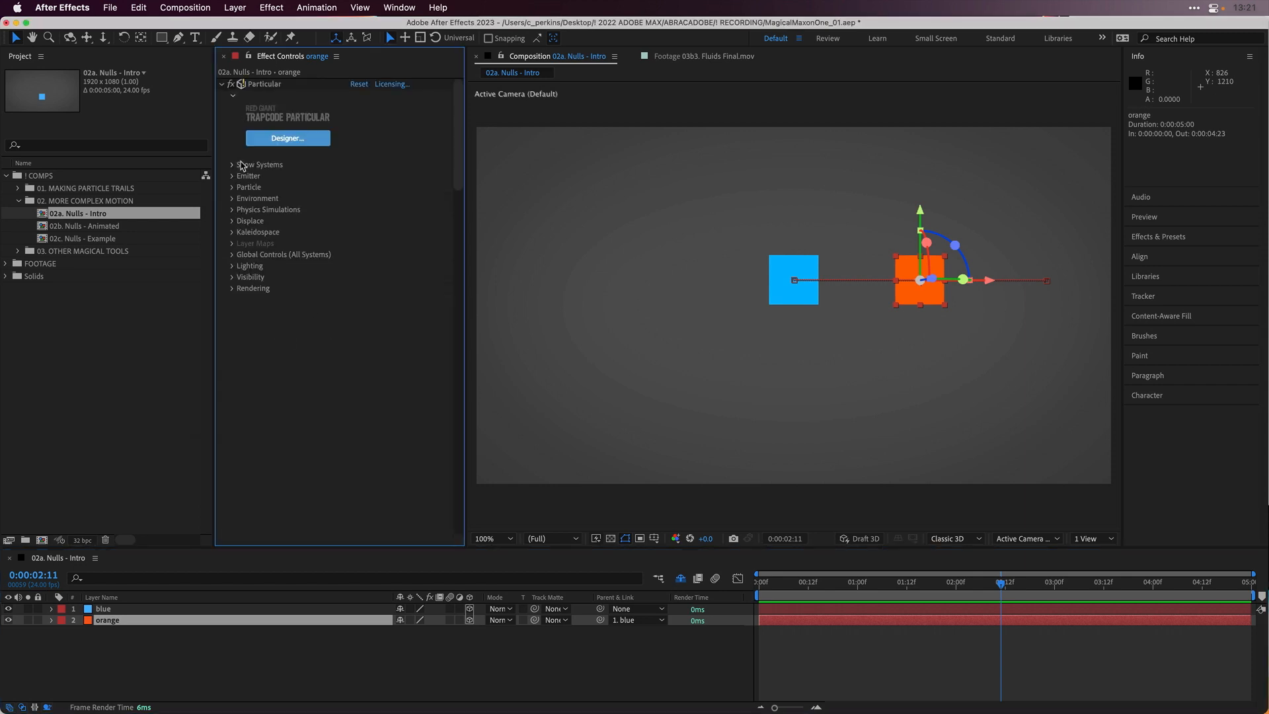
- Create a null for the emitter position of the orange layer's Particular effect, and select that null
{"action": "left_click", "coordinate": [233, 165]}
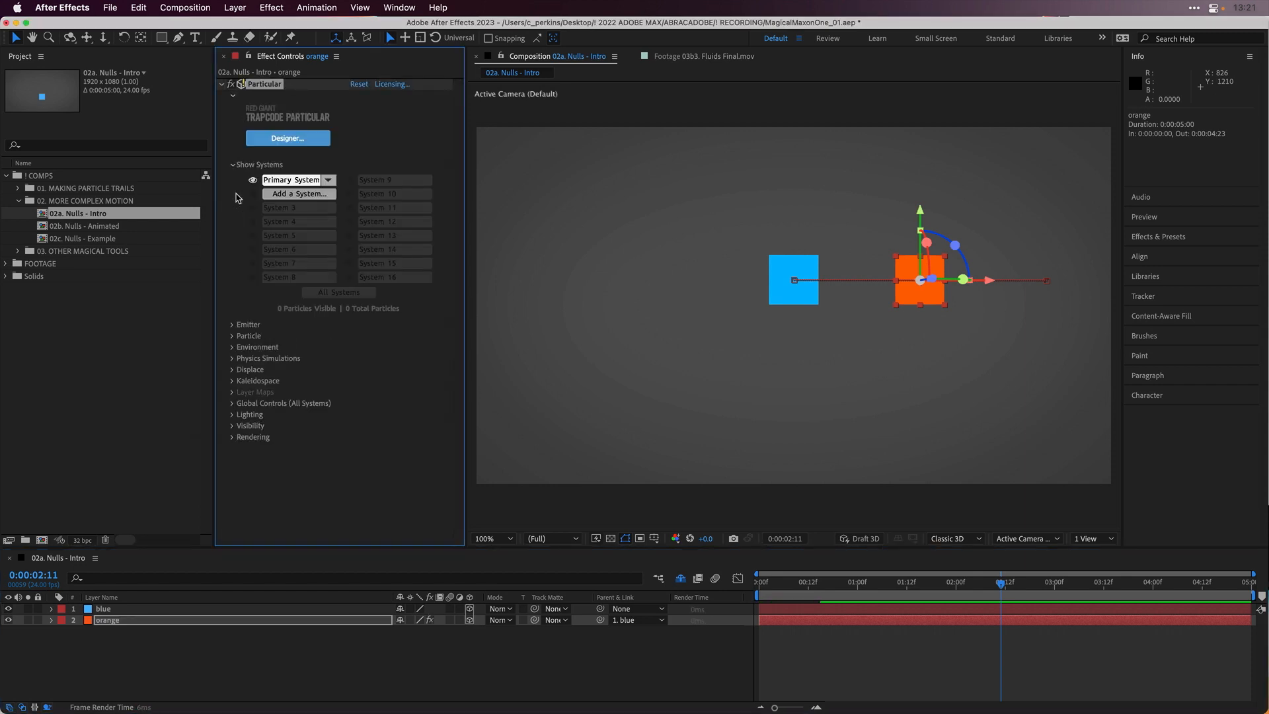
{"action": "left_click", "coordinate": [234, 165]}
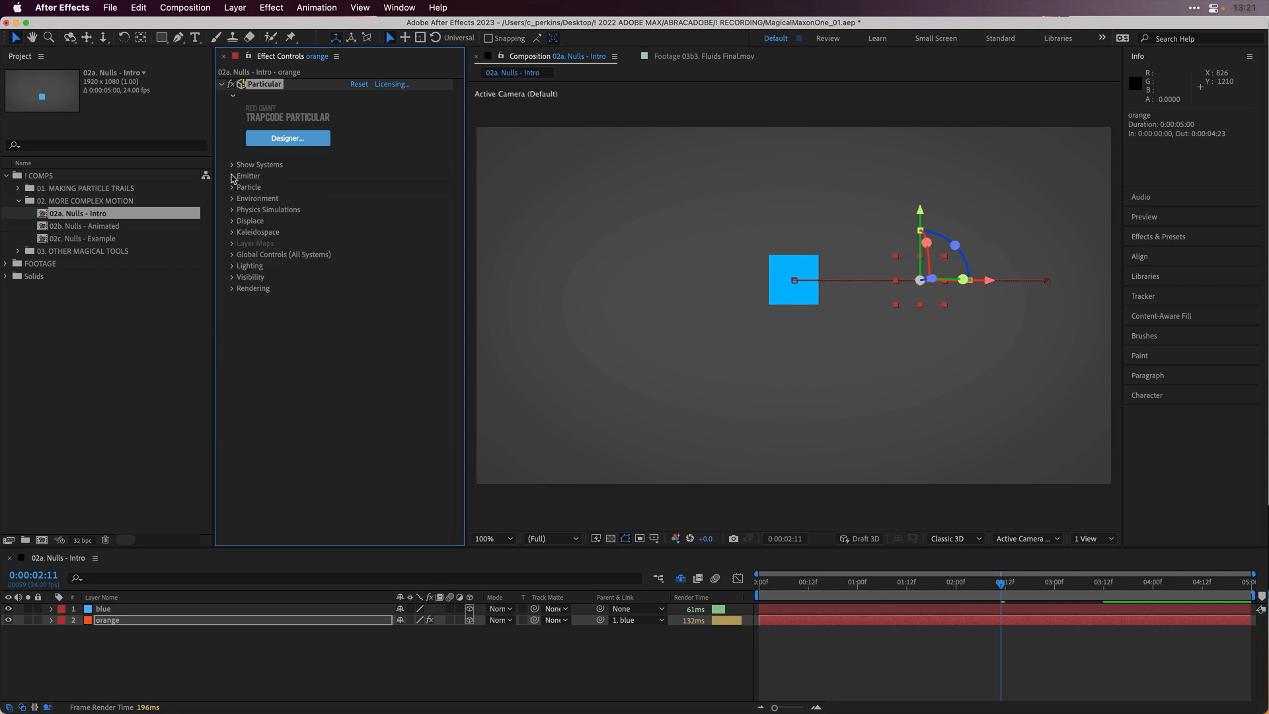
{"action": "left_click", "coordinate": [232, 176]}
{"action": "left_click", "coordinate": [390, 267]}
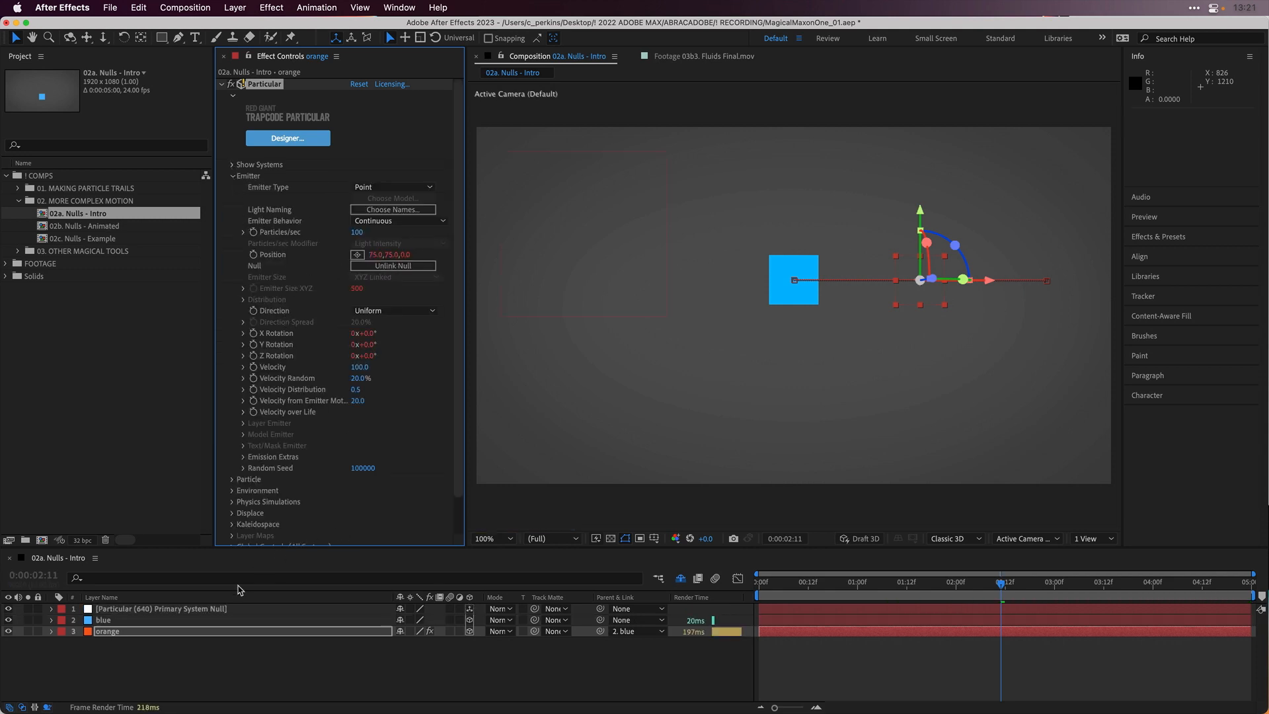
{"action": "left_click", "coordinate": [199, 608]}
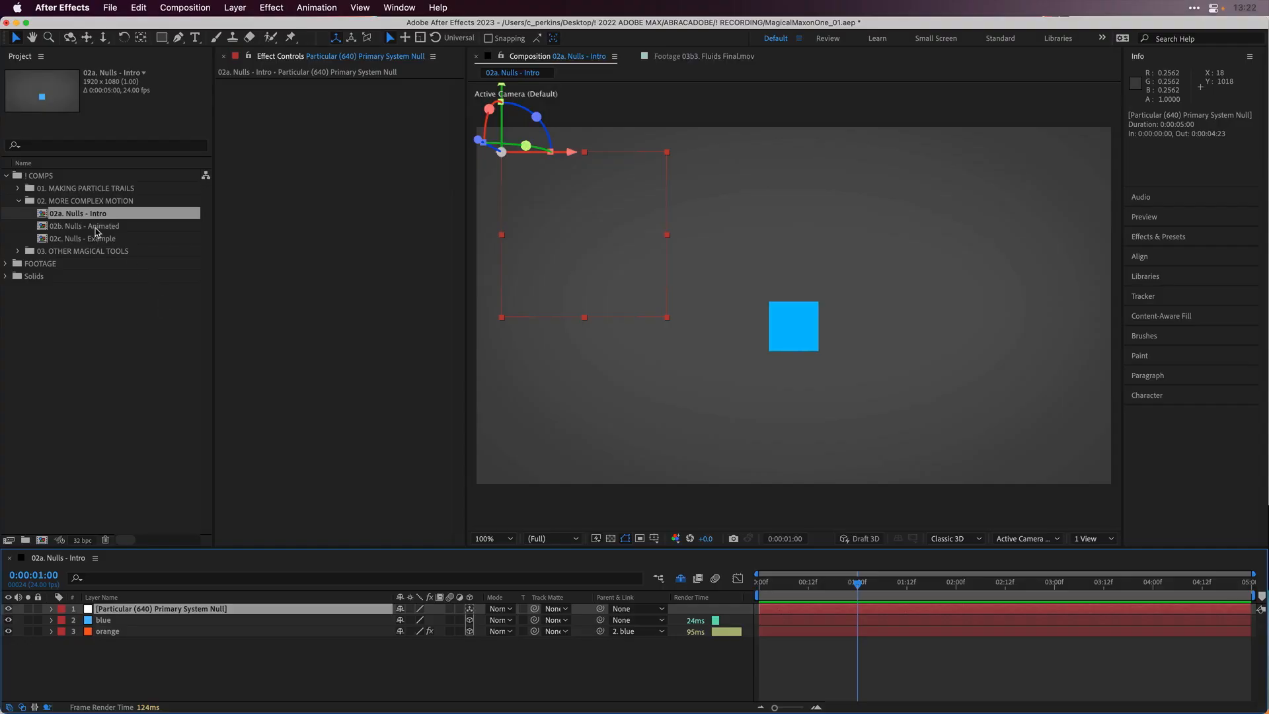
- Open the composition 02b. Nulls - Animated and scrub through its first second to preview how the nulls move
{"action": "double_click", "coordinate": [96, 228]}
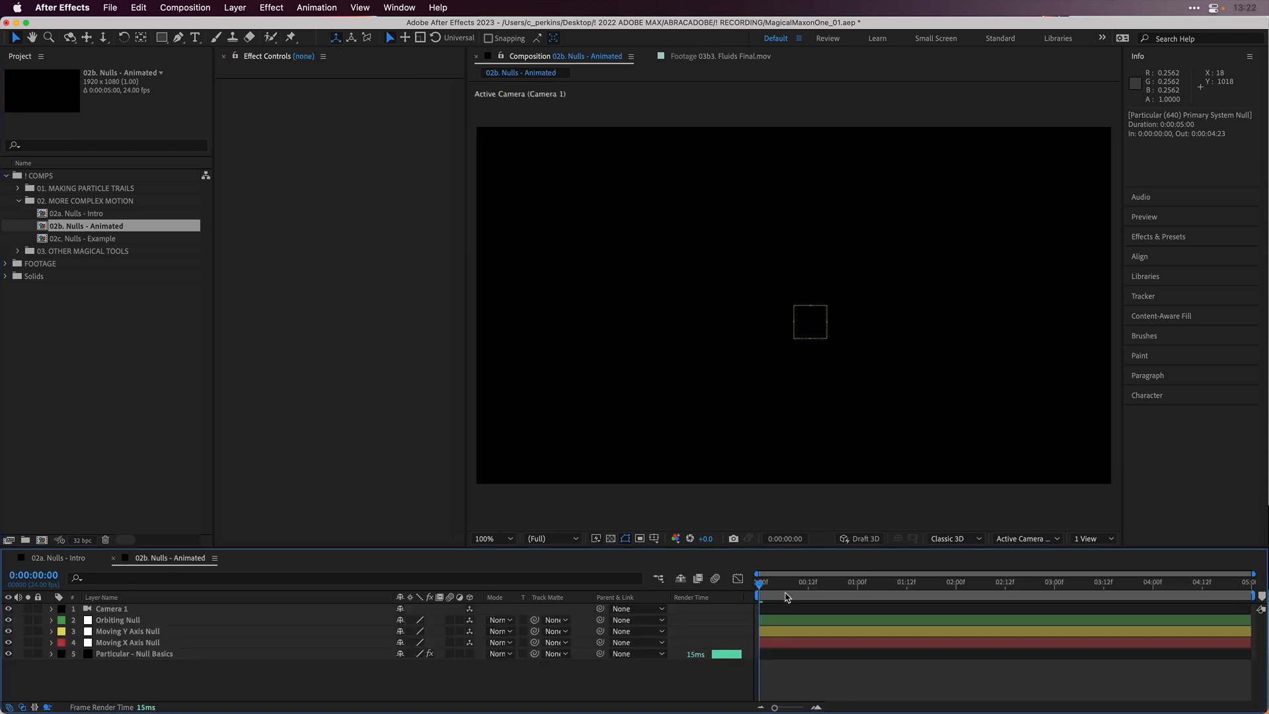
{"action": "left_click_drag", "start_coordinate": [759, 591], "coordinate": [859, 598]}
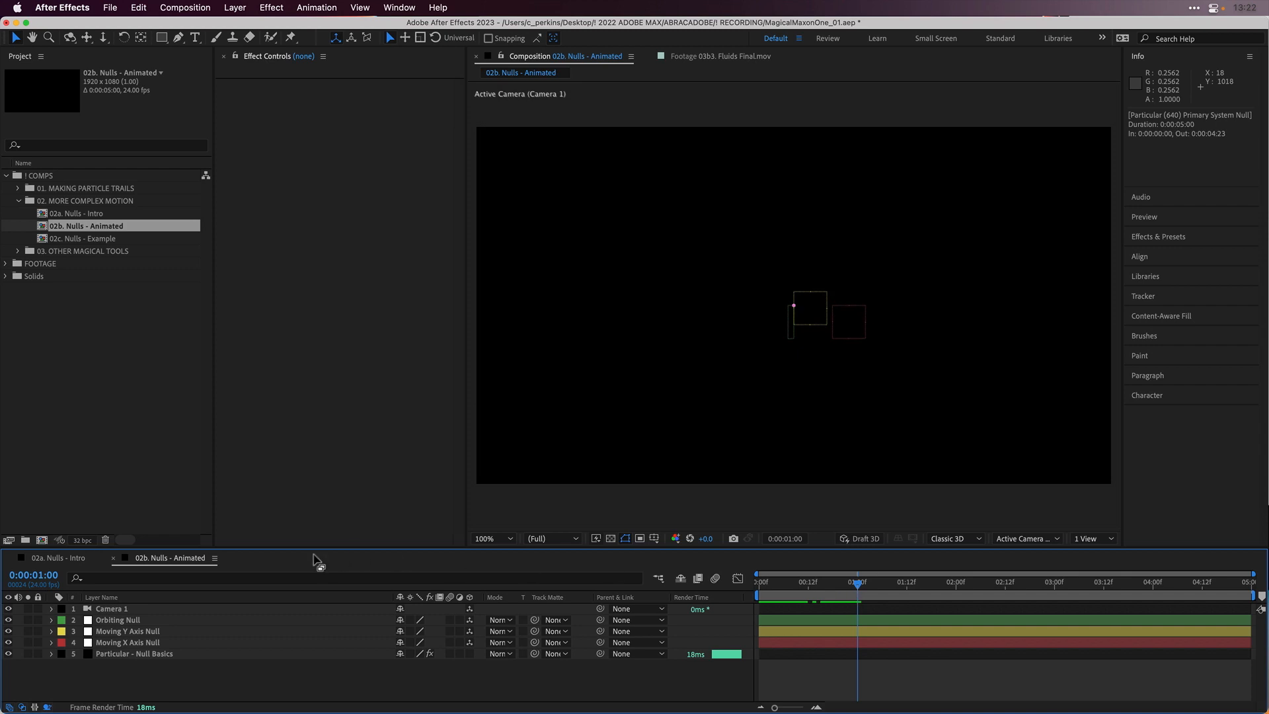
{"action": "left_click", "coordinate": [77, 560]}
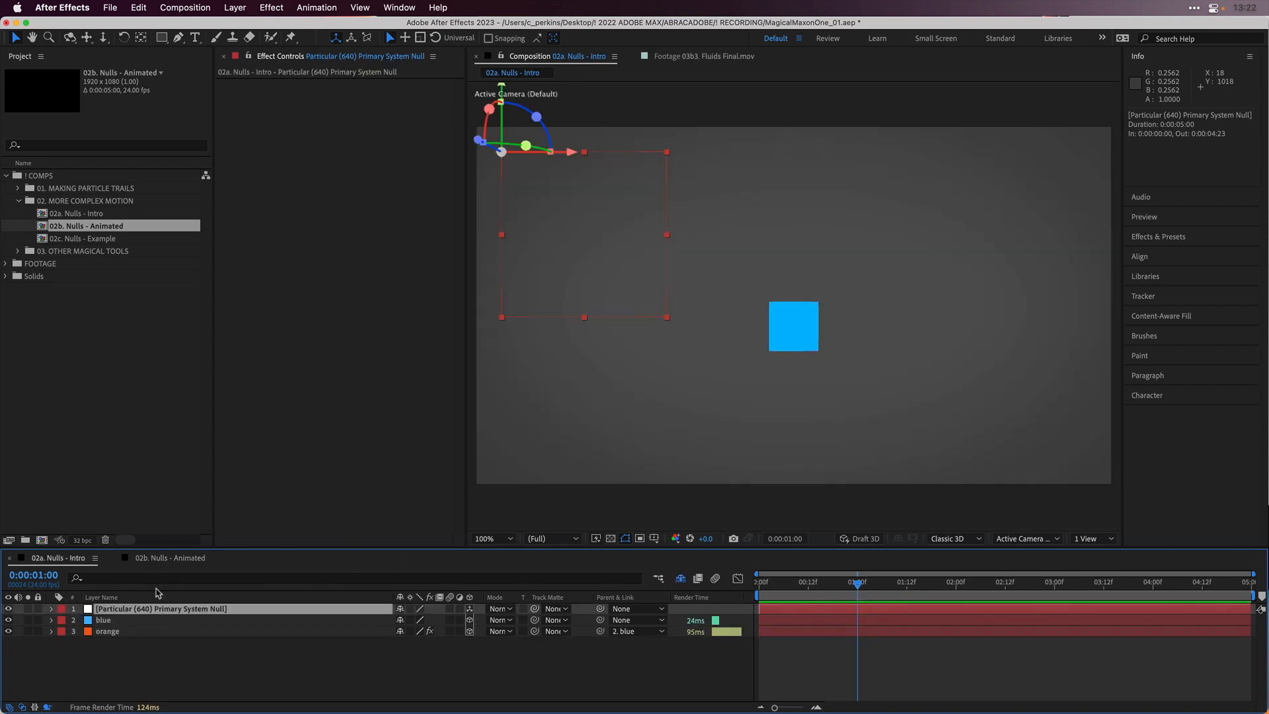
{"action": "left_click", "coordinate": [165, 561]}
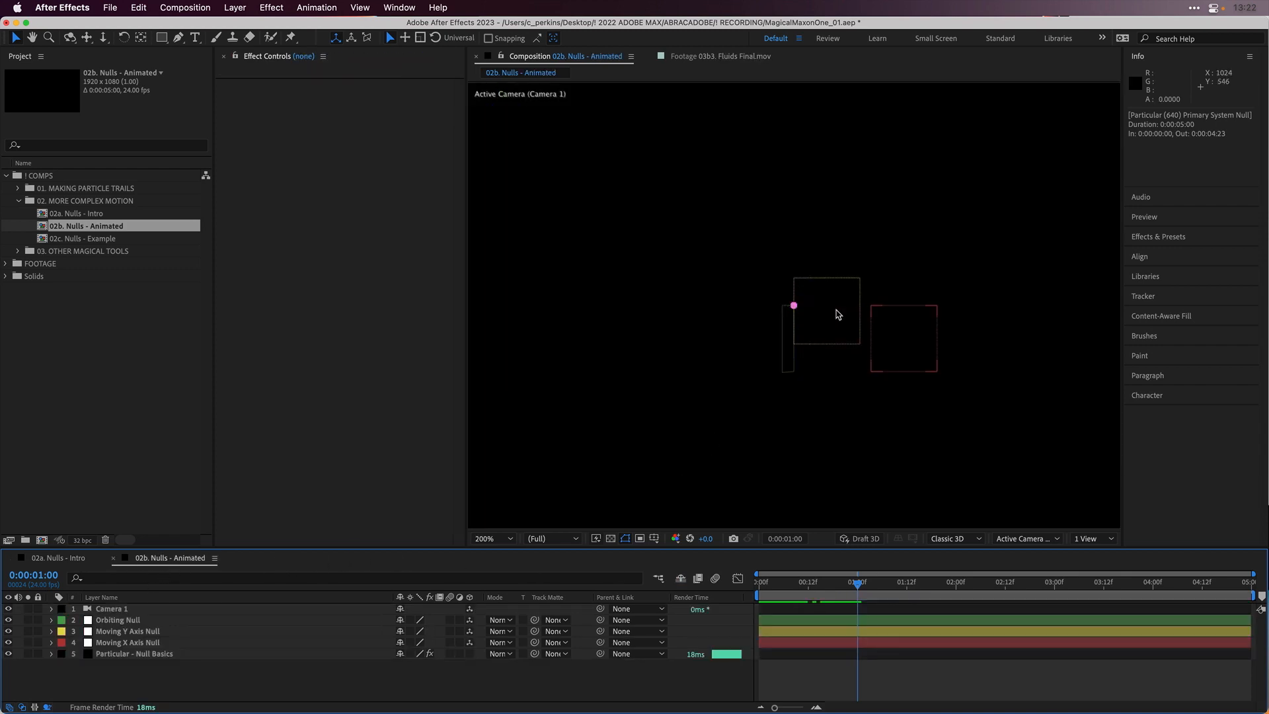
{"action": "key", "text": "."}
{"action": "key", "text": "space"}
{"action": "left_click_drag", "start_coordinate": [902, 352], "coordinate": [771, 320]}
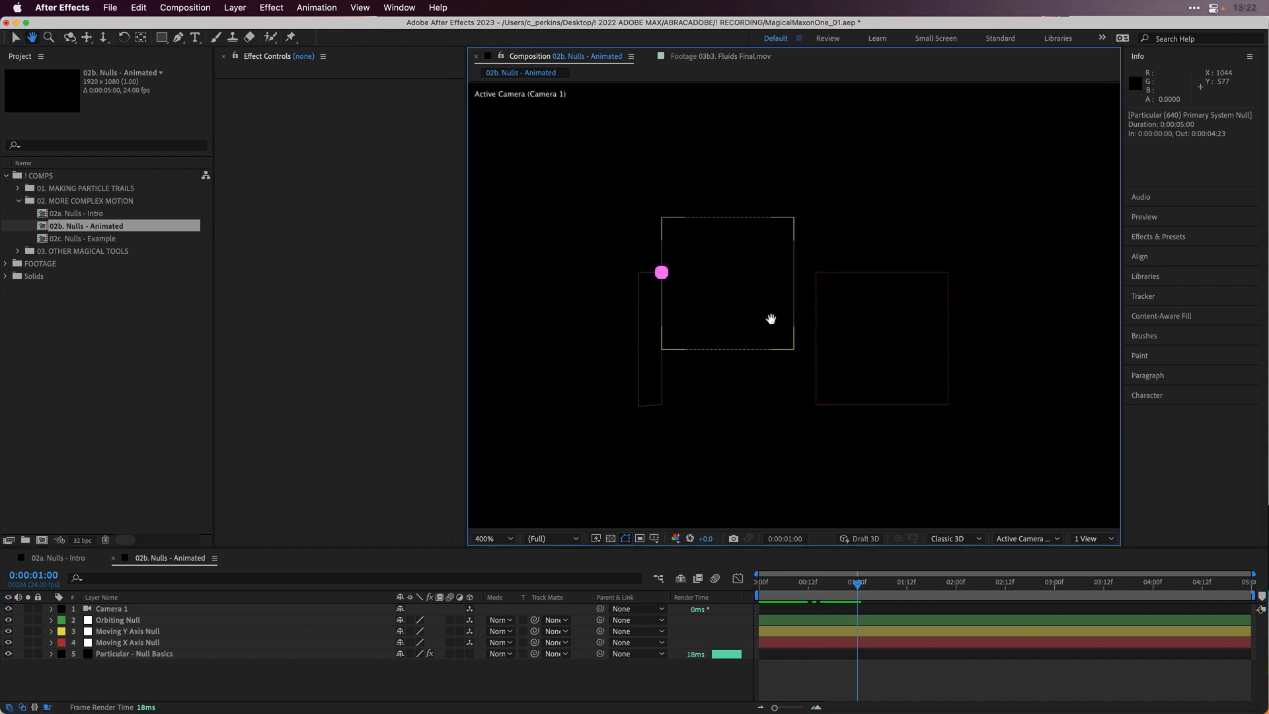
{"action": "left_click_drag", "start_coordinate": [795, 581], "coordinate": [730, 579]}
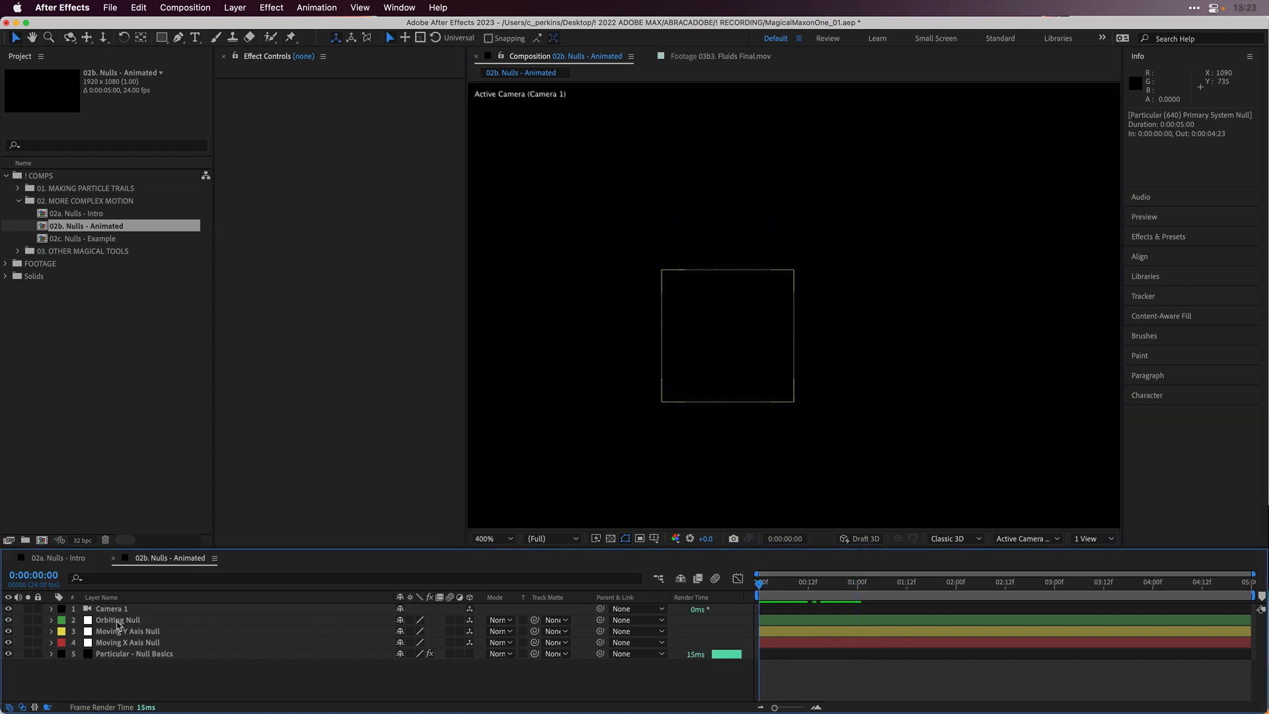
- Select the Orbiting Null, solo it, and scrub the timeline to preview its rotation
{"action": "left_click", "coordinate": [125, 623]}
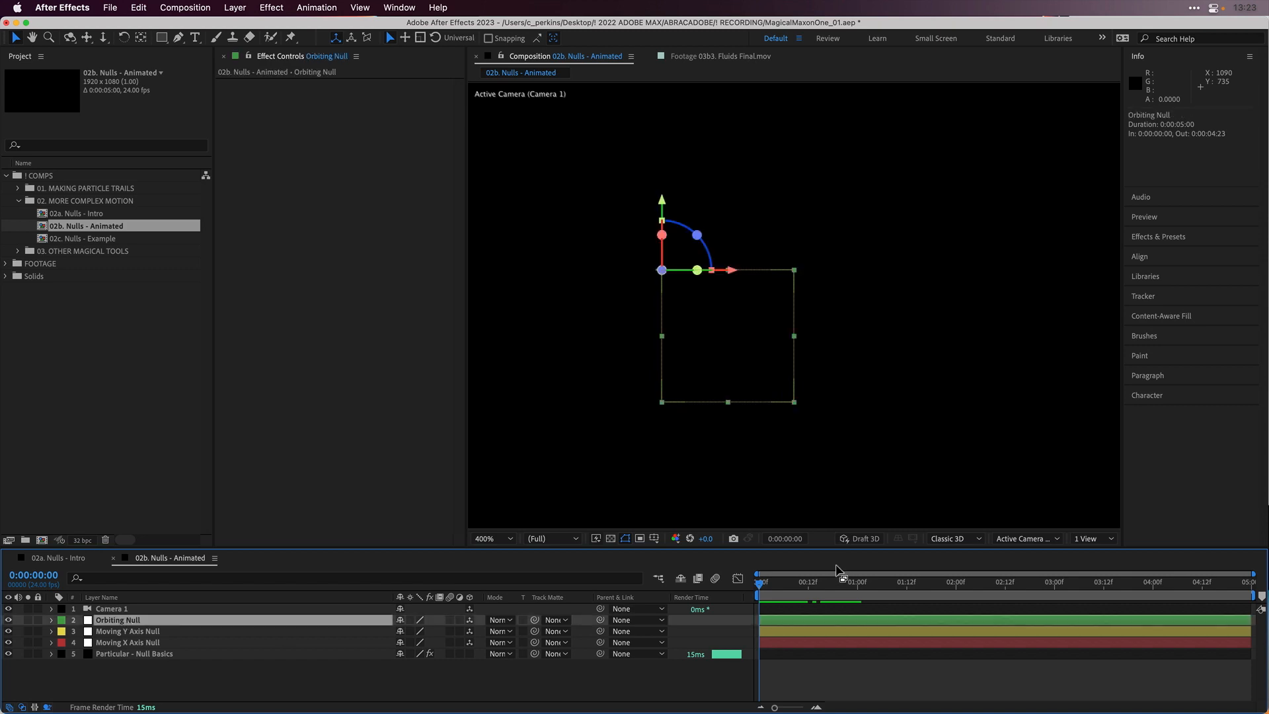
{"action": "left_click_drag", "start_coordinate": [773, 582], "coordinate": [851, 581]}
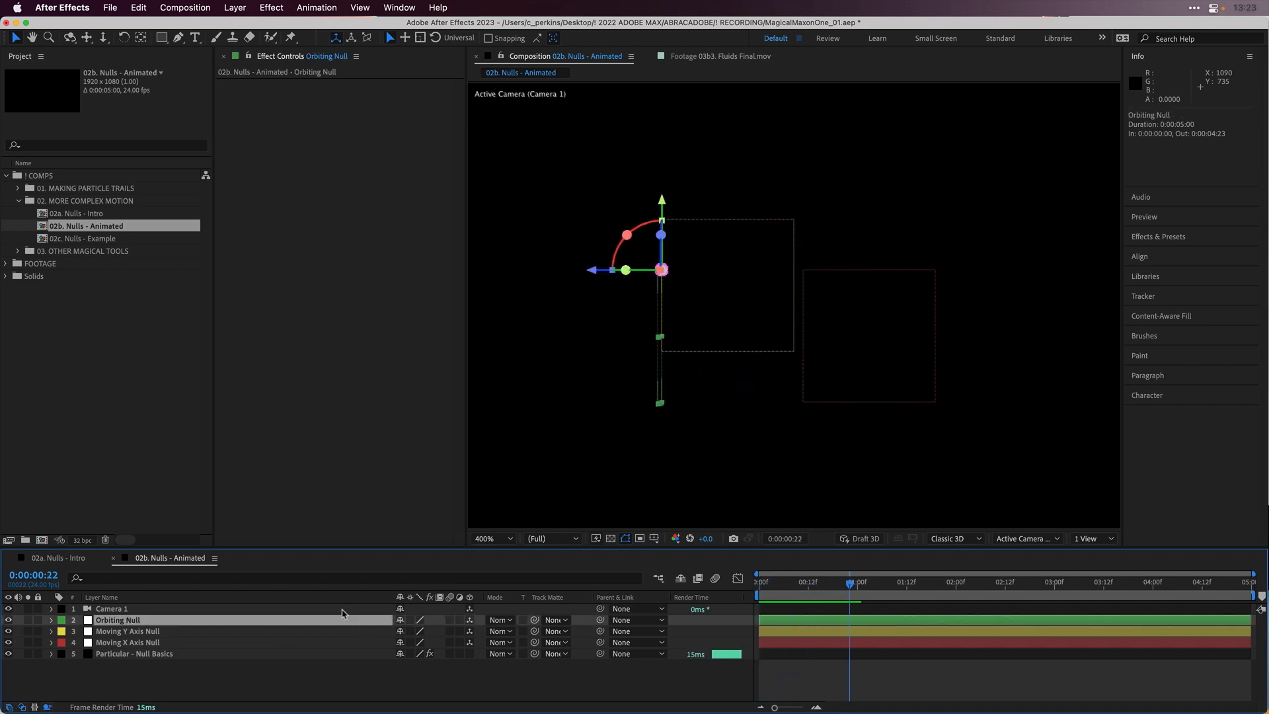
{"action": "left_click", "coordinate": [28, 620]}
{"action": "left_click_drag", "start_coordinate": [770, 583], "coordinate": [707, 509]}
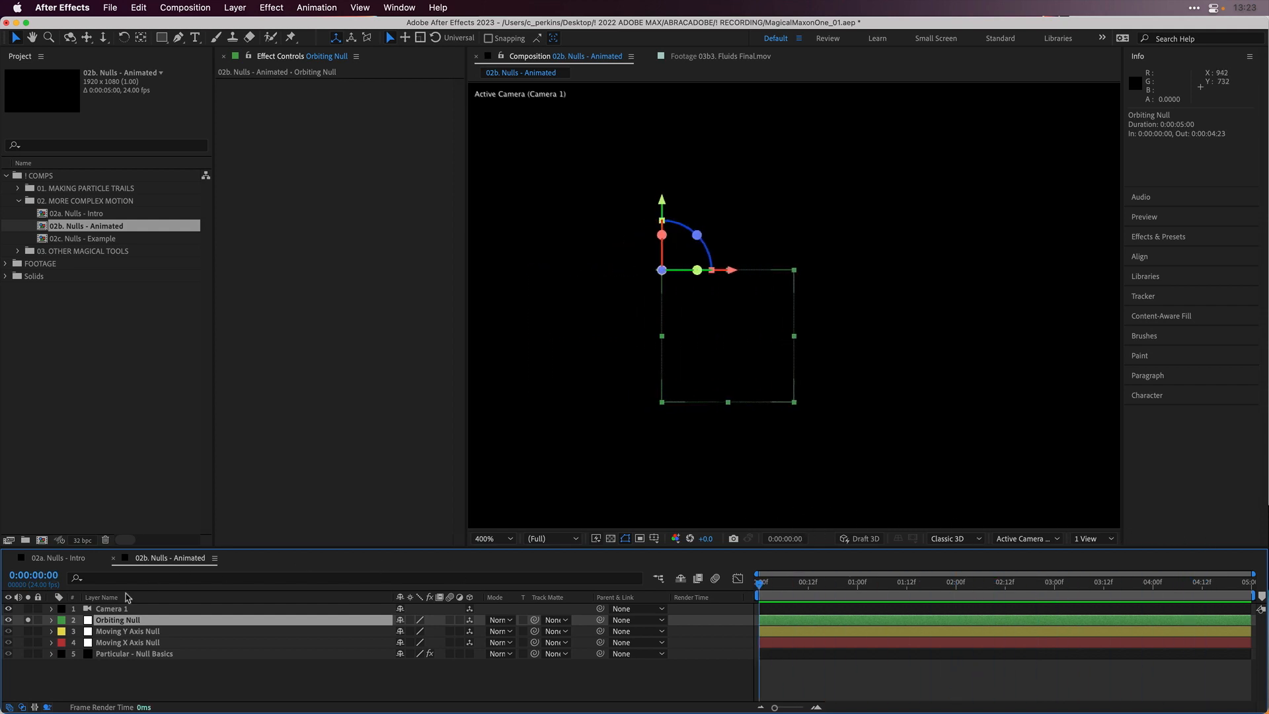
- Solo only the Moving Y Axis Null, preview its motion, and return to the start of the timeline
{"action": "left_click", "coordinate": [28, 631], "text": "alt"}
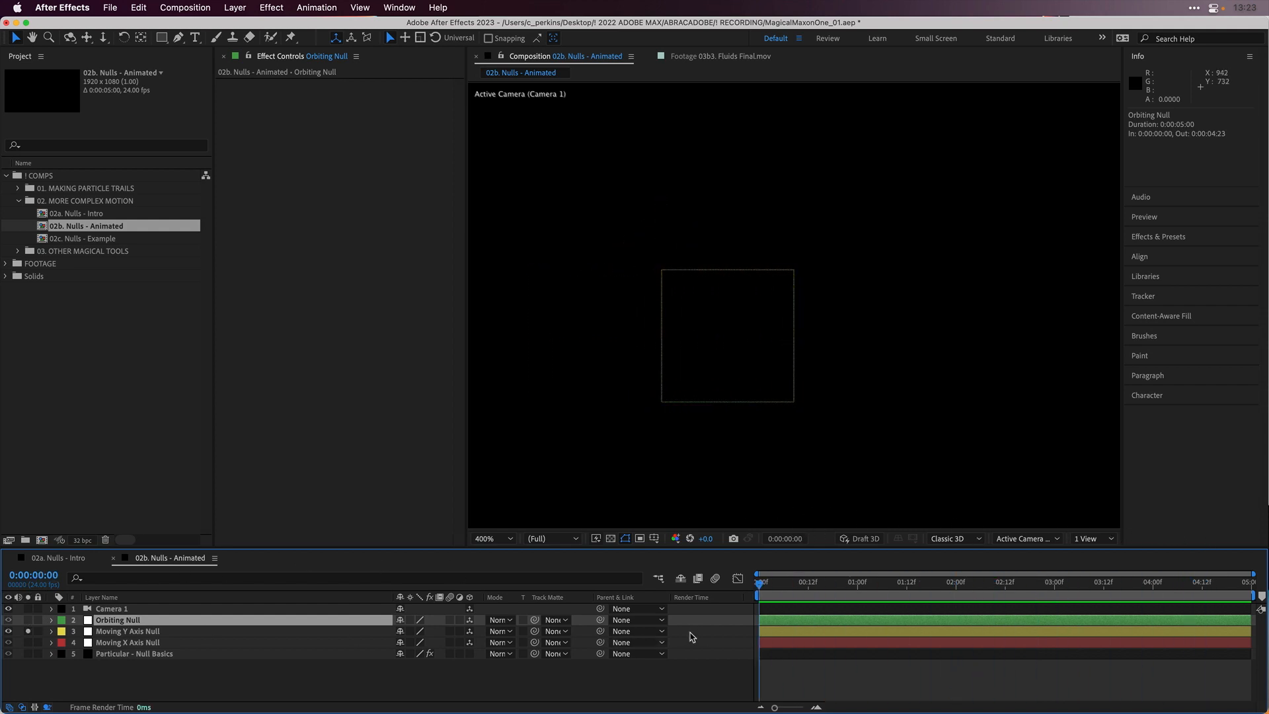
{"action": "key", "text": "space"}
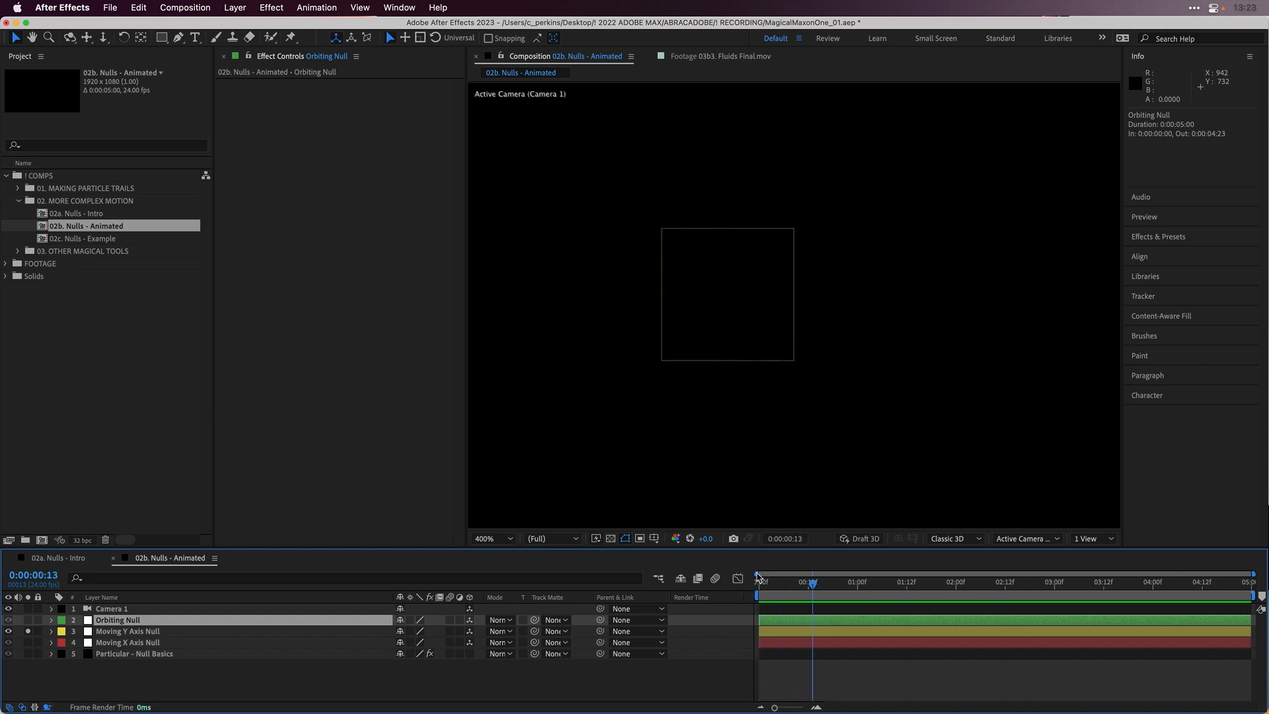
{"action": "left_click", "coordinate": [759, 580]}
- Solo only the Moving X Axis Null and play the composition to preview its motion
{"action": "left_click", "coordinate": [27, 642], "text": "alt"}
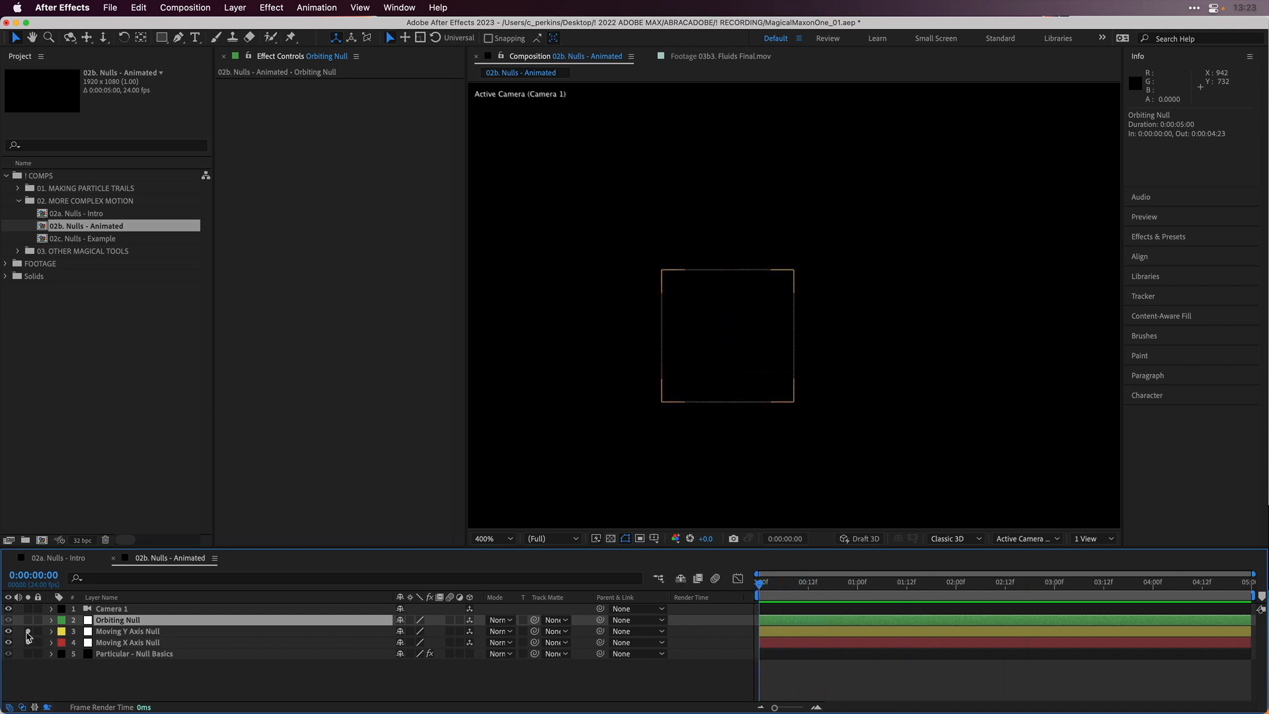
{"action": "key", "text": "space"}
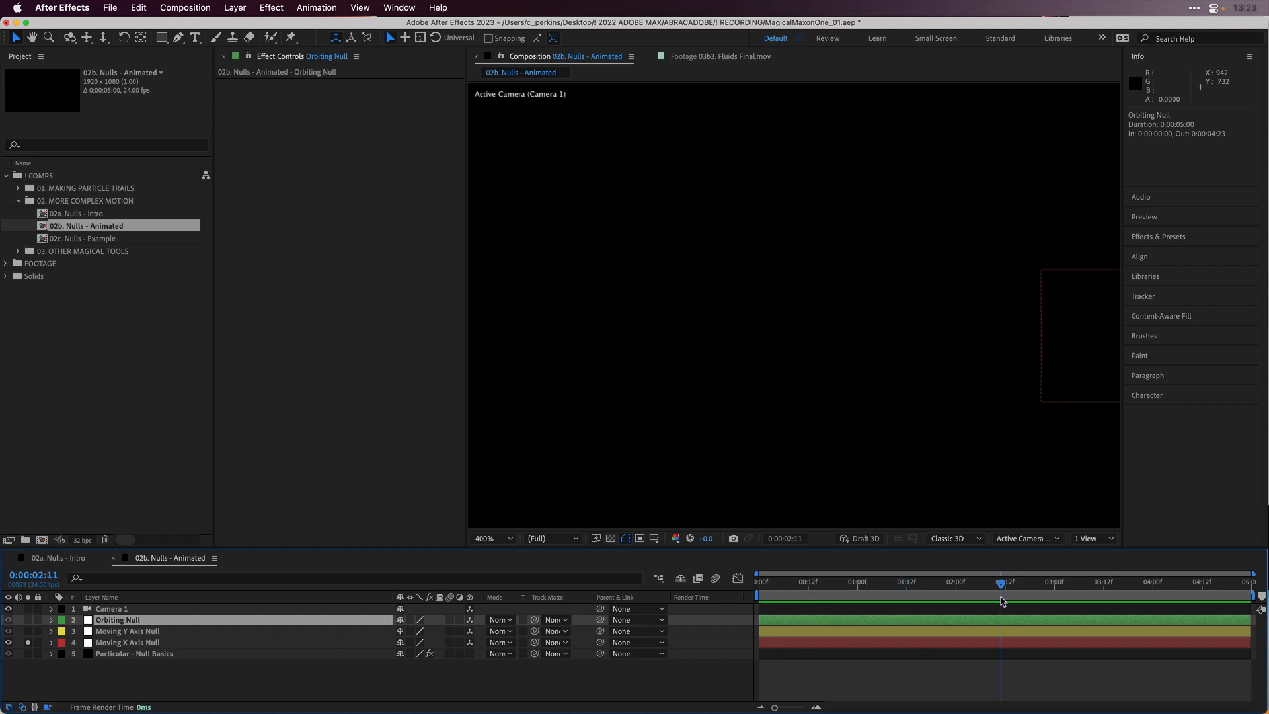
{"action": "key", "text": "space"}
- Turn off the solo on the Moving X Axis Null and play all the nulls together
{"action": "left_click", "coordinate": [28, 642]}
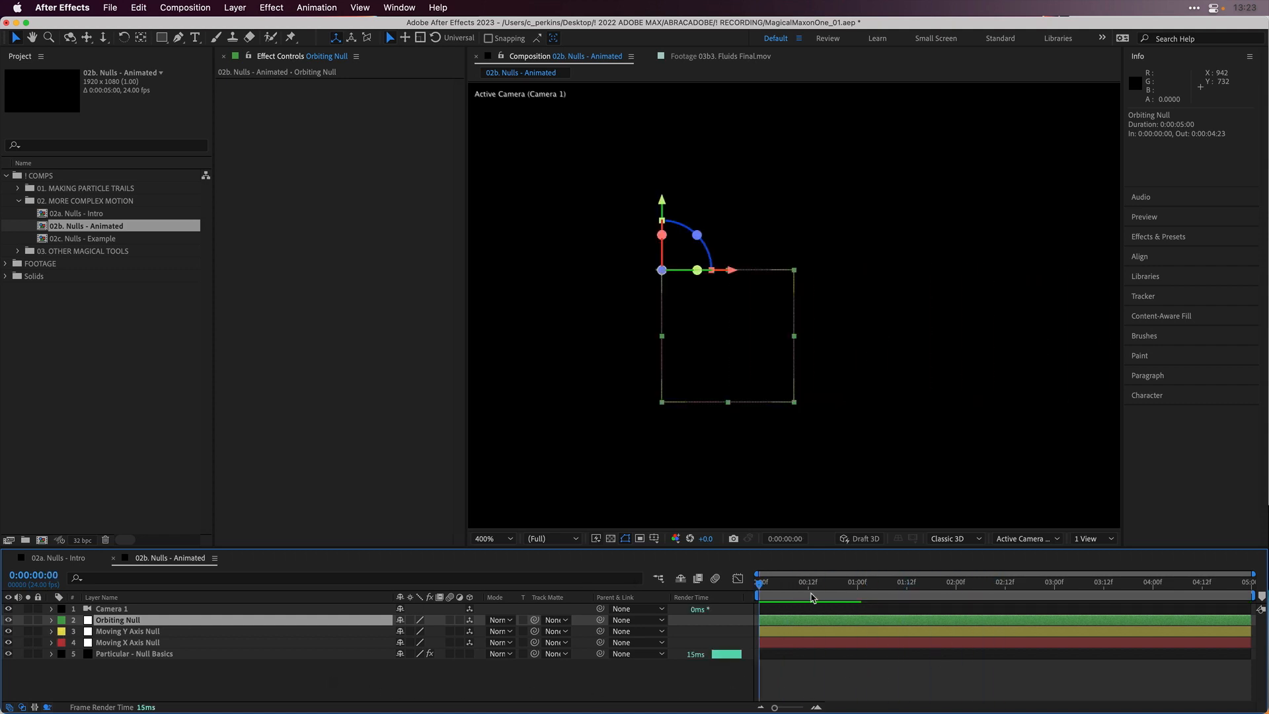
{"action": "key", "text": "space"}
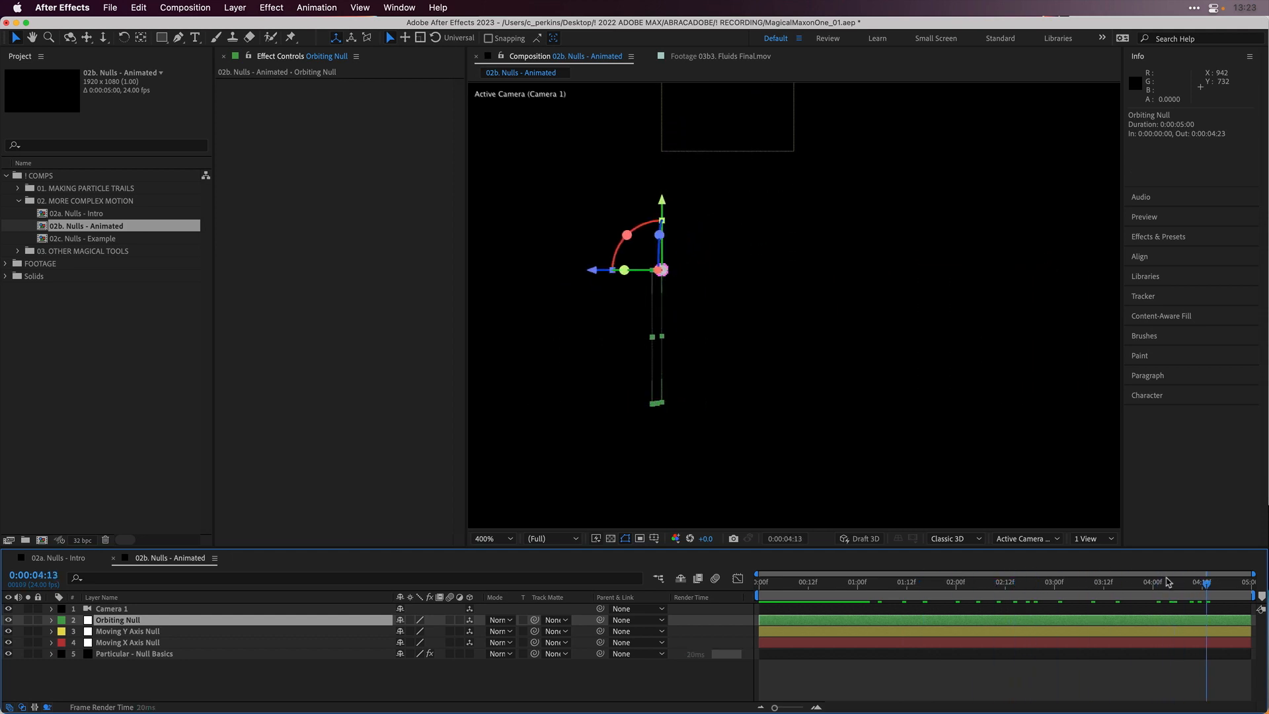
{"action": "key", "text": "space"}
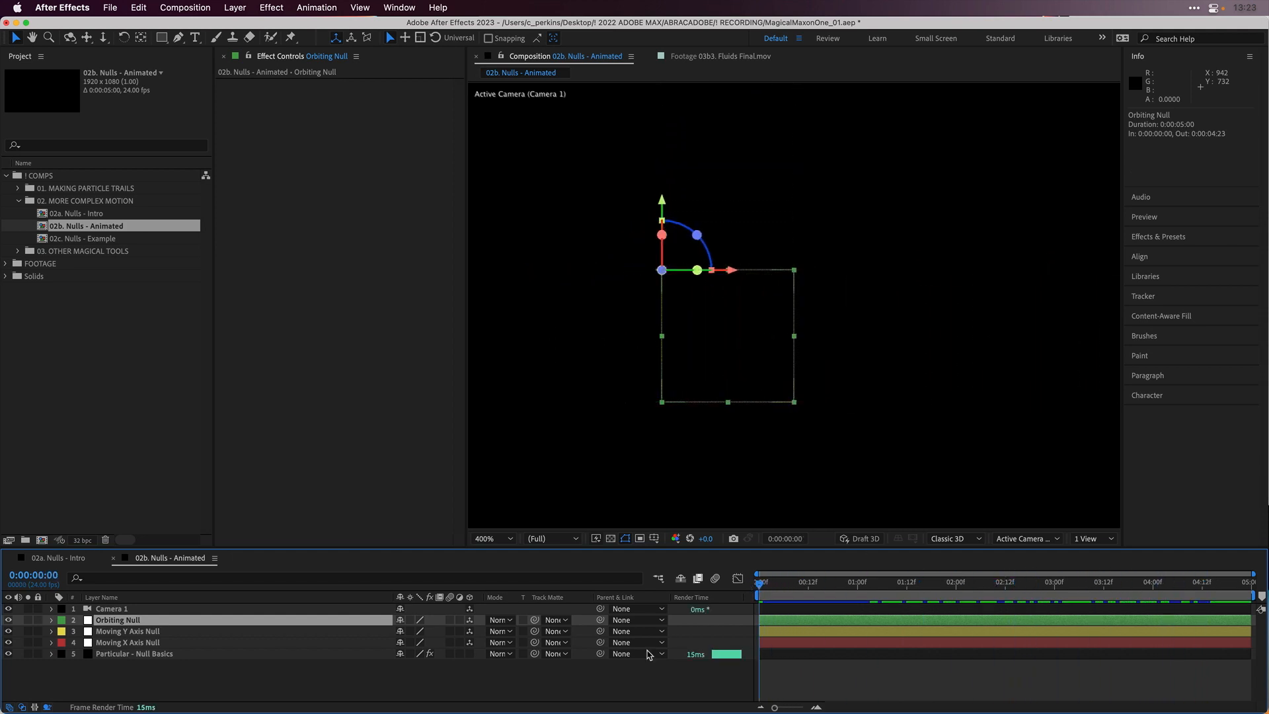
- Parent the Moving X Axis Null to the Moving Y Axis Null, and the Moving Y Axis Null to the Orbiting Null
{"action": "left_click_drag", "start_coordinate": [600, 642], "coordinate": [319, 635]}
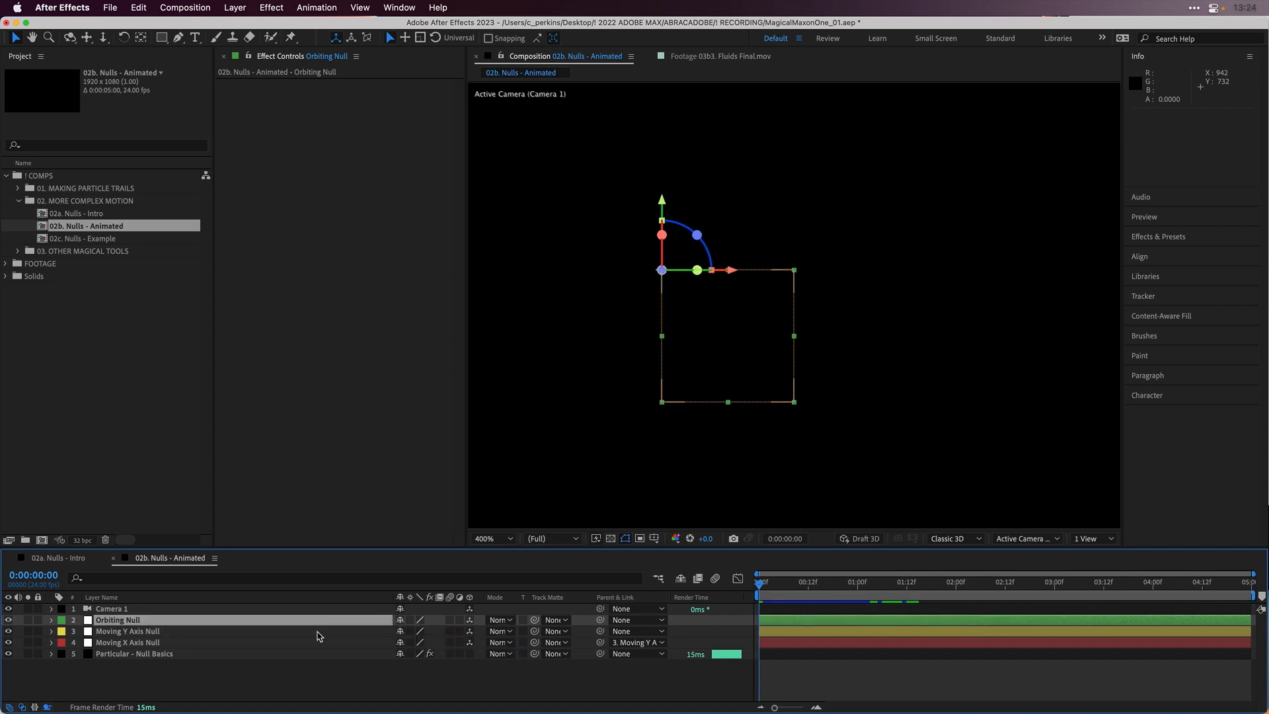
{"action": "left_click", "coordinate": [319, 635]}
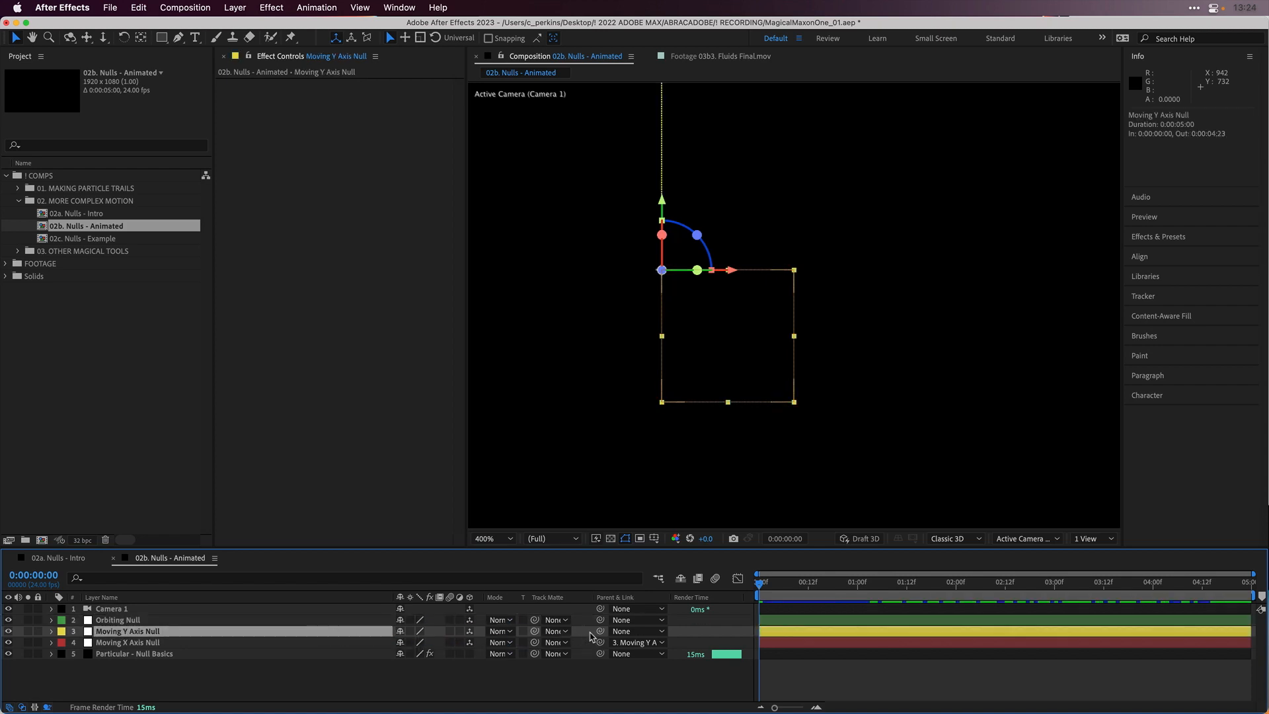
{"action": "left_click_drag", "start_coordinate": [600, 631], "coordinate": [236, 625]}
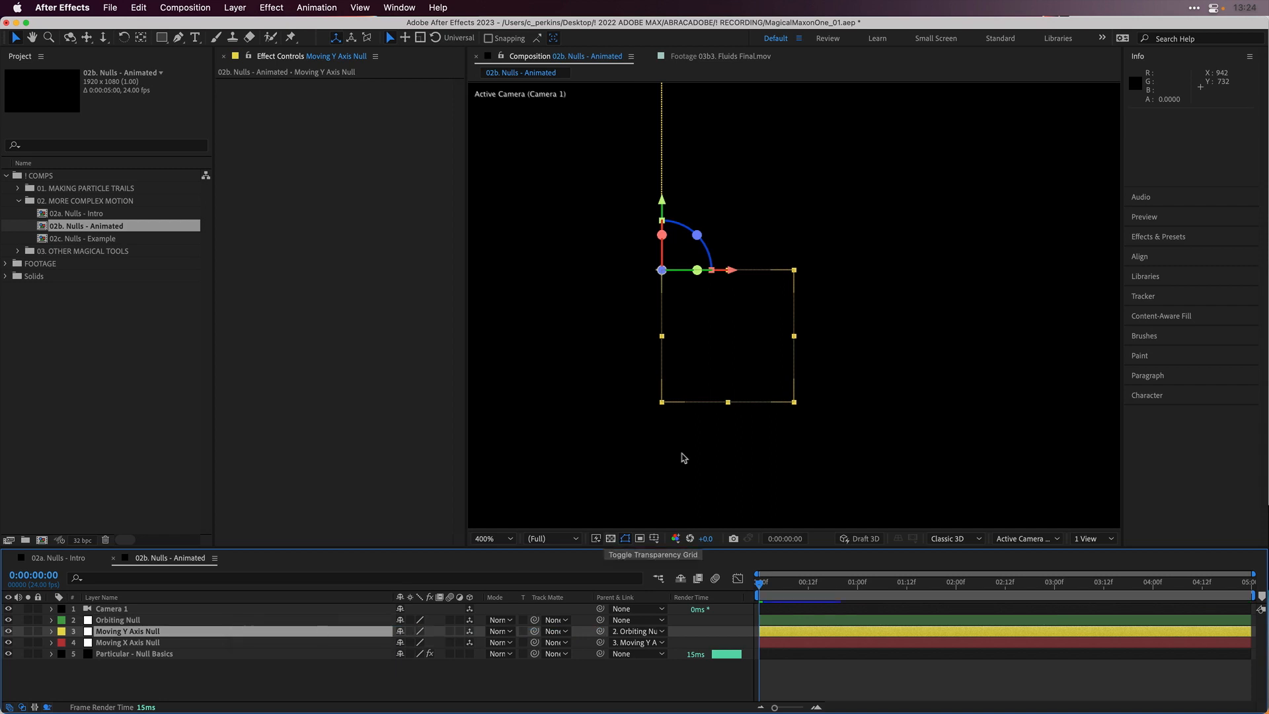
- Select the Moving X Axis Null and scrub the timeline to preview its combined motion at 100% magnification
{"action": "key", "text": "comma"}
{"action": "key", "text": "comma"}
{"action": "key", "text": "comma"}
{"action": "key", "text": "comma"}
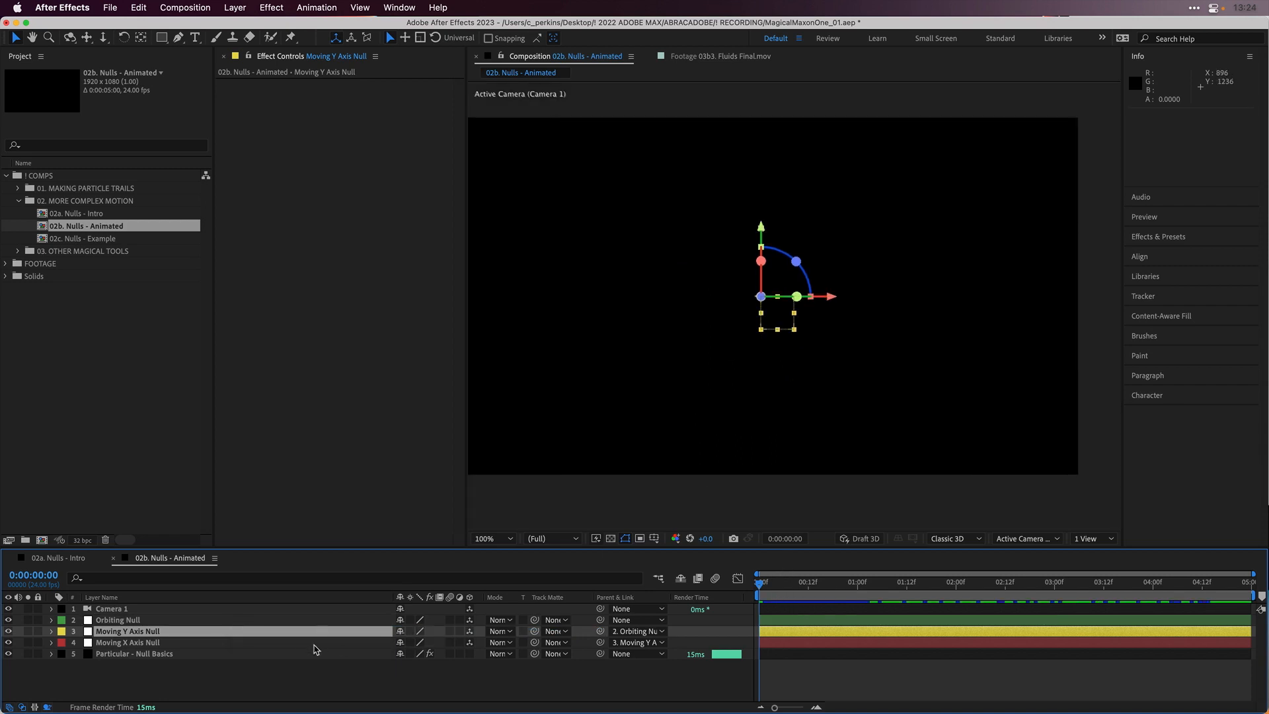
{"action": "left_click", "coordinate": [296, 644]}
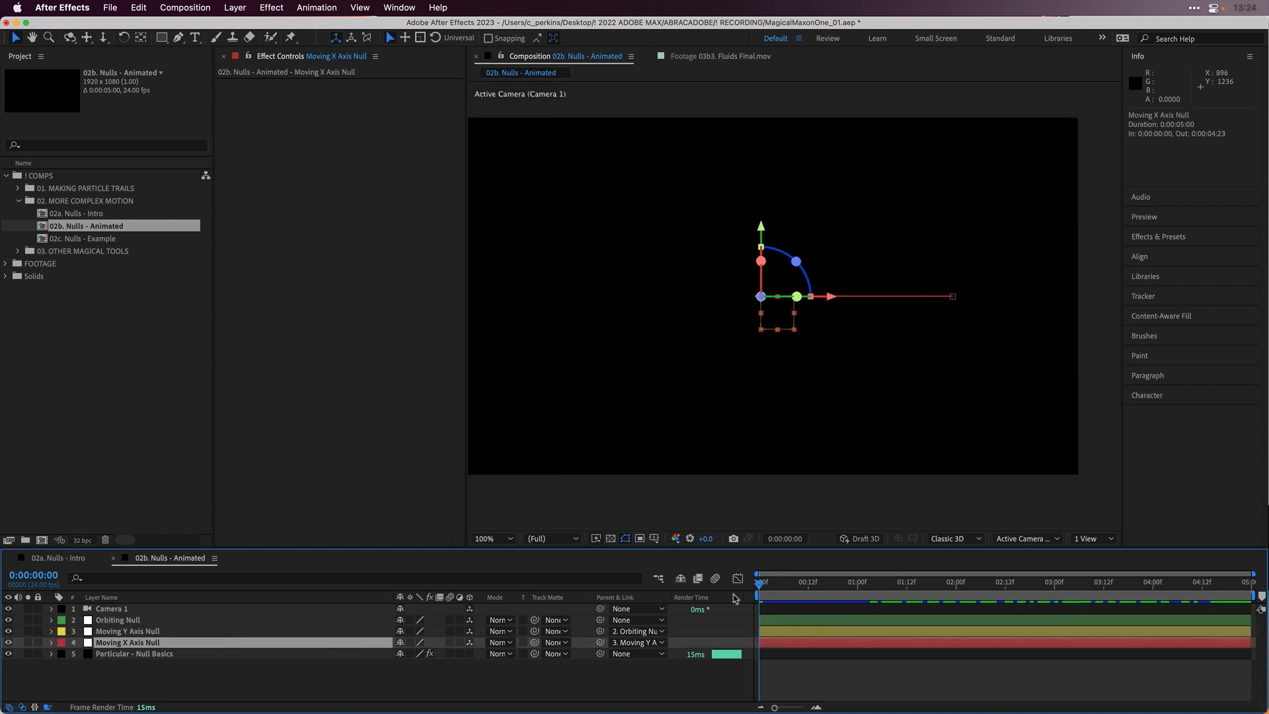
{"action": "left_click_drag", "start_coordinate": [763, 586], "coordinate": [699, 549]}
- Create an emitter null for the Particular effect on the Particular - Null Basics layer, and select that null
{"action": "left_click", "coordinate": [160, 655]}
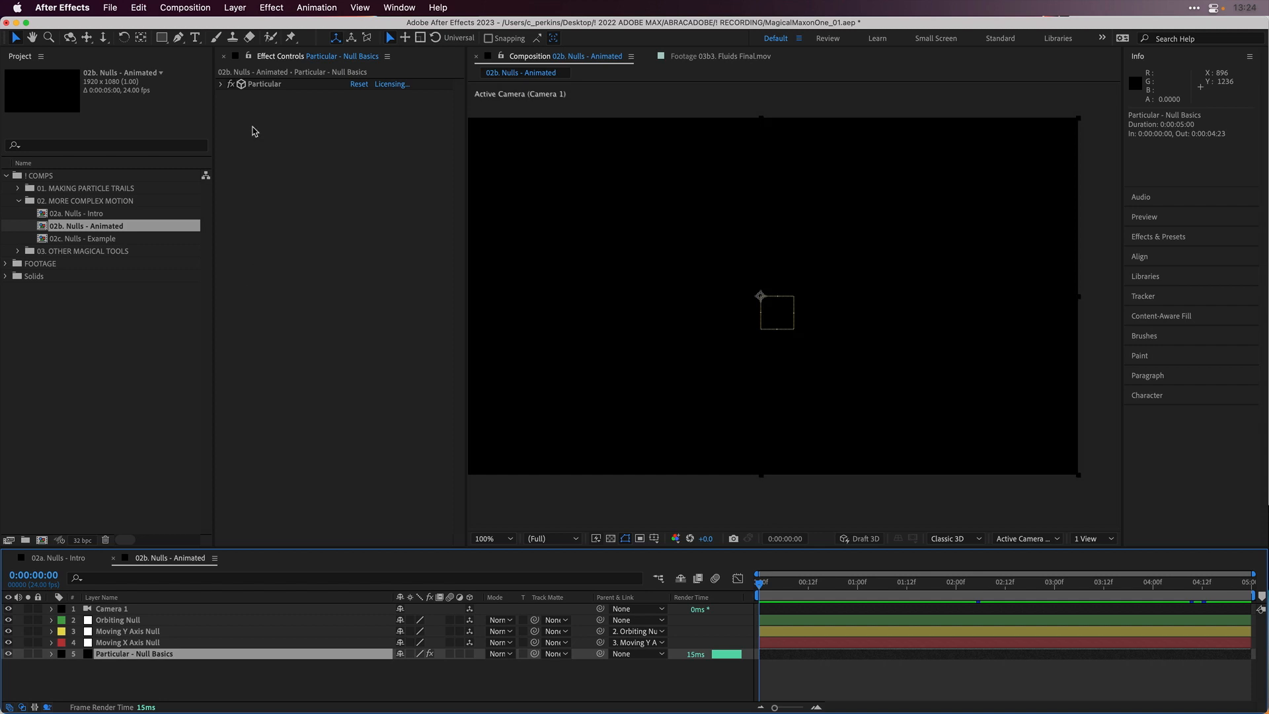
{"action": "left_click", "coordinate": [221, 84]}
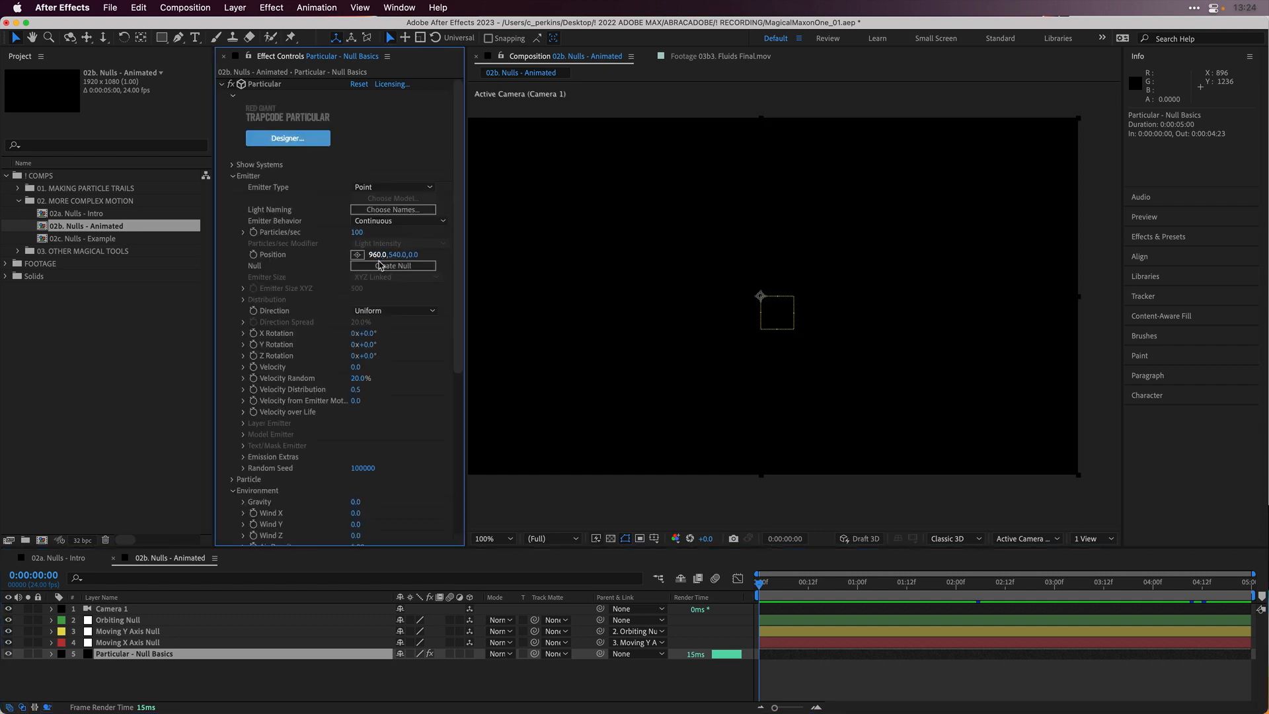
{"action": "left_click", "coordinate": [391, 266]}
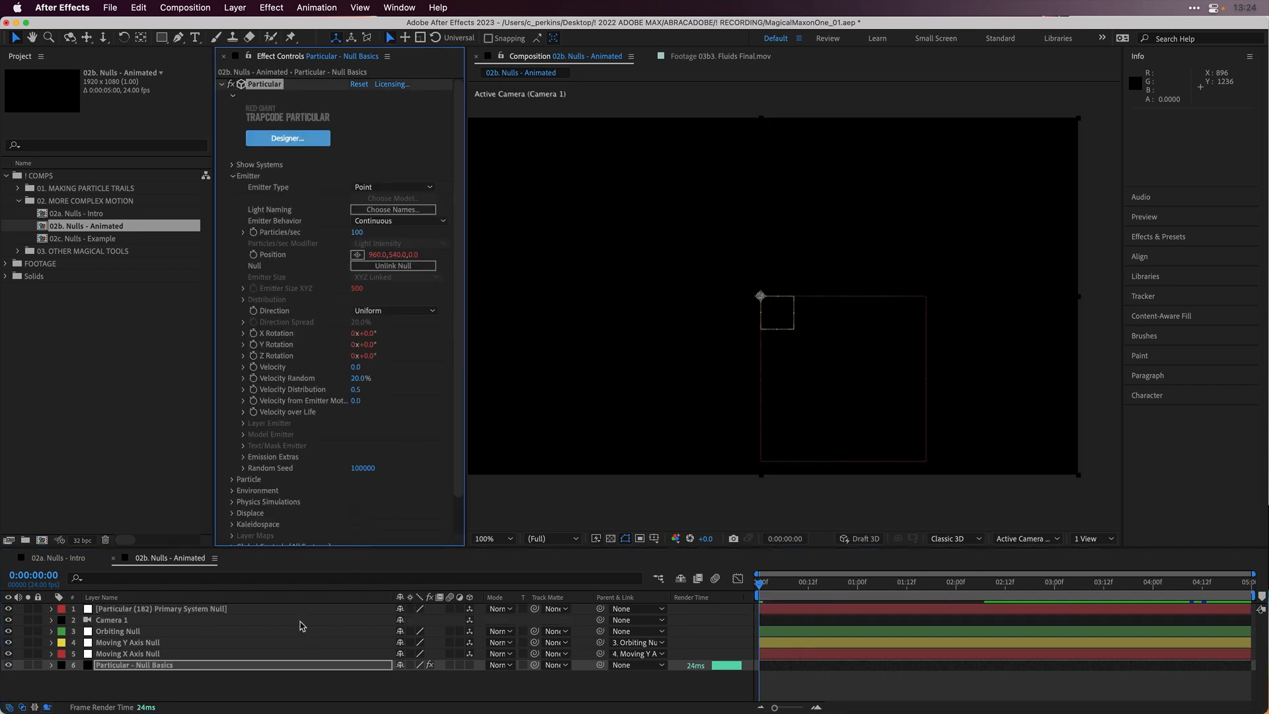
{"action": "left_click", "coordinate": [306, 612]}
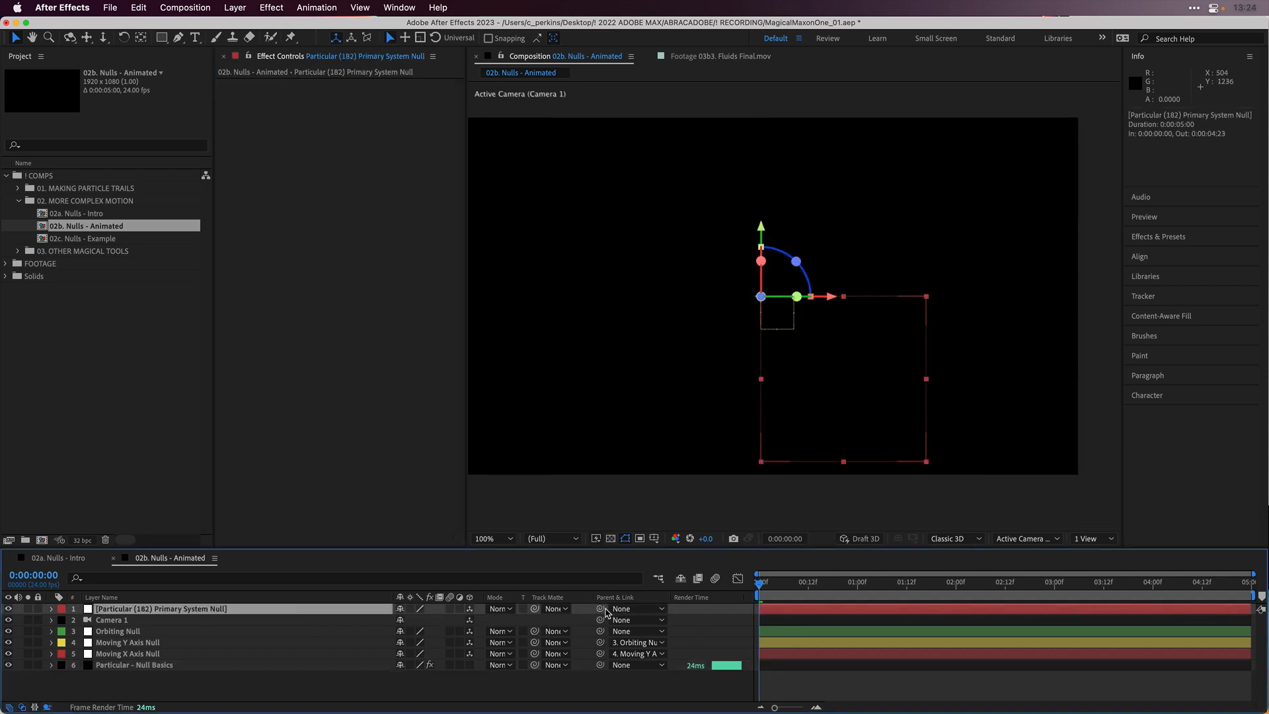
- Parent the Particular Primary System Null to the Moving X Axis Null and scrub the timeline to preview the particle trail
{"action": "left_click_drag", "start_coordinate": [600, 609], "coordinate": [198, 656]}
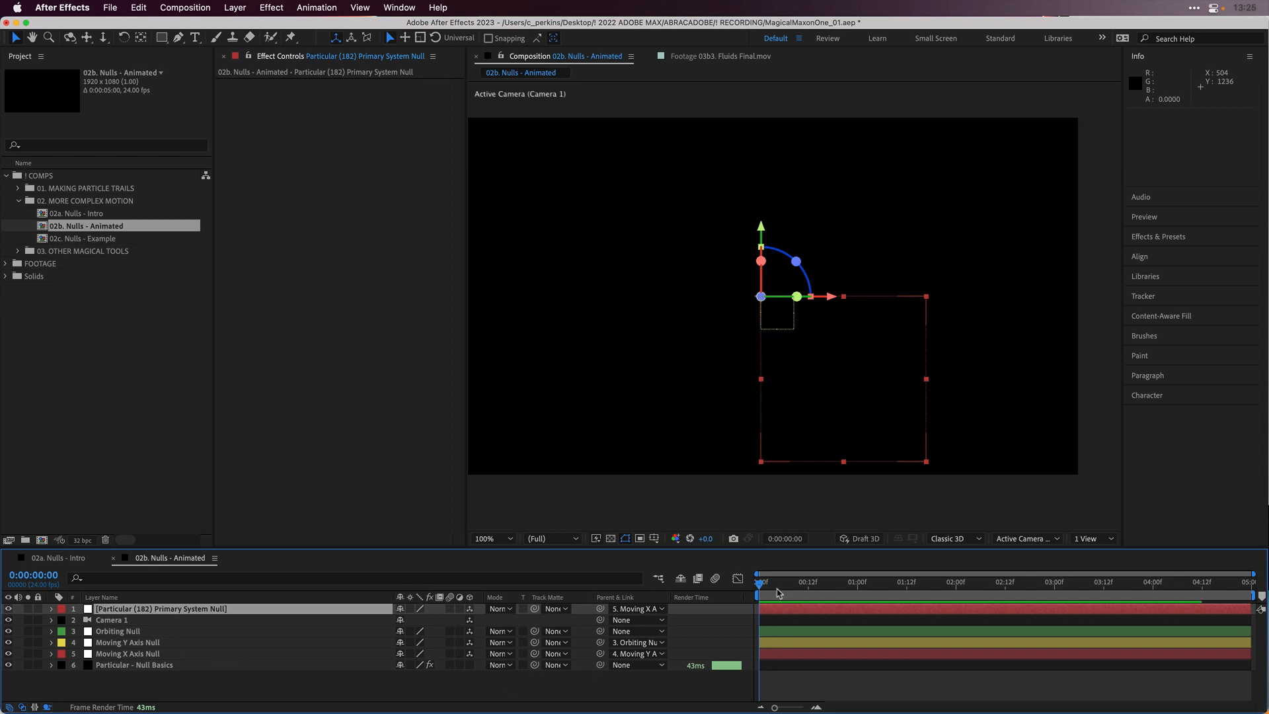
{"action": "left_click_drag", "start_coordinate": [763, 588], "coordinate": [997, 562]}
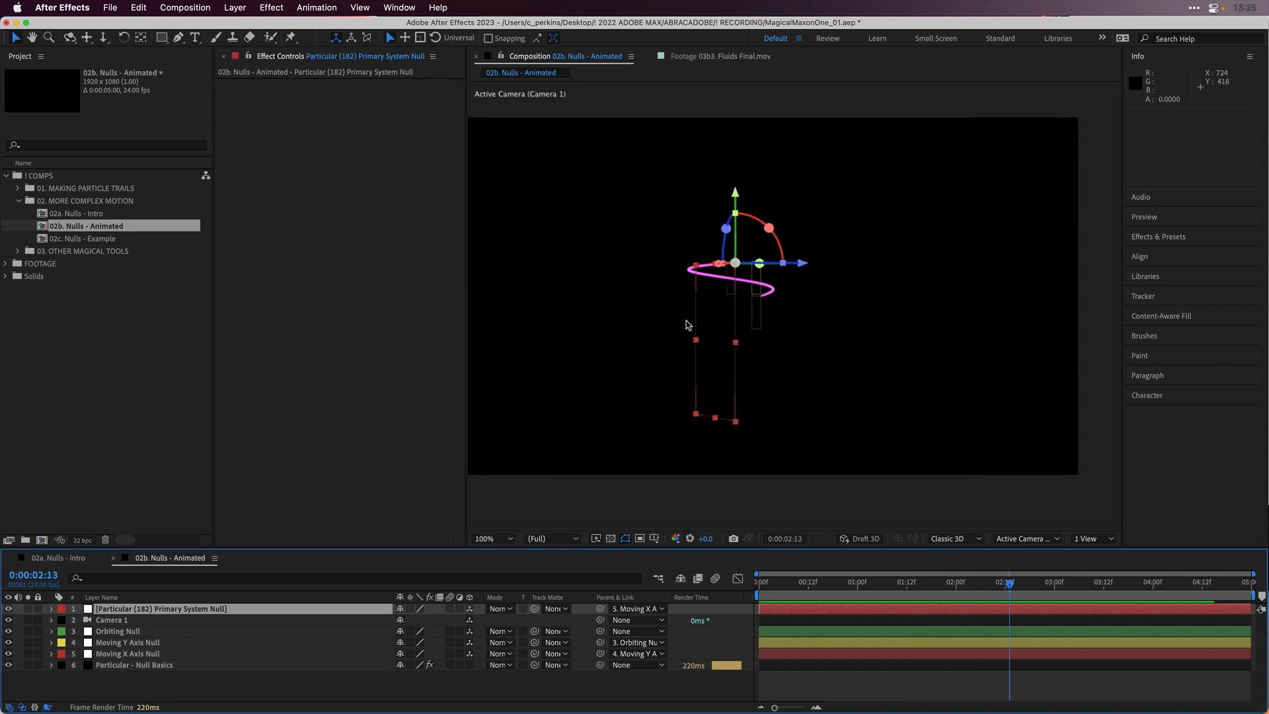
{"action": "left_click_drag", "start_coordinate": [792, 581], "coordinate": [1058, 568]}
- Add a two-node 135mm camera named Camera 2 and orbit it to view the spiral particle trail from another angle
{"action": "key", "text": "super+alt+shift+c"}
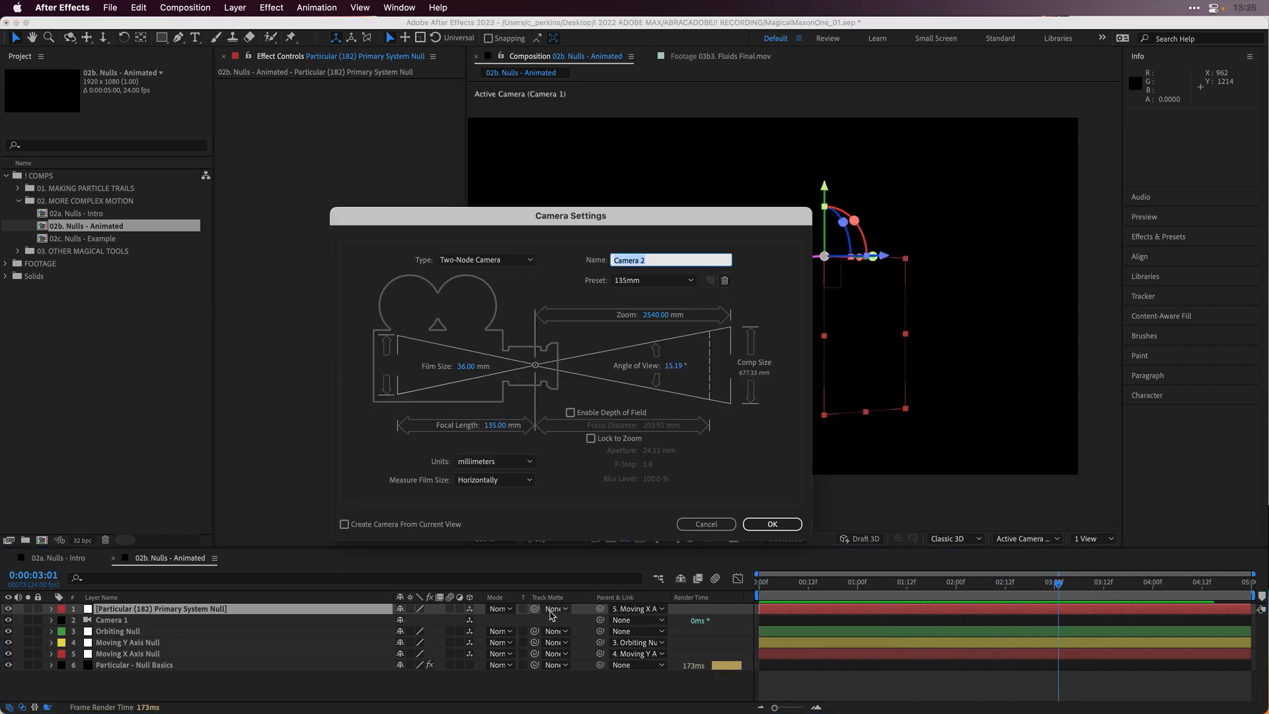
{"action": "key", "text": "Return"}
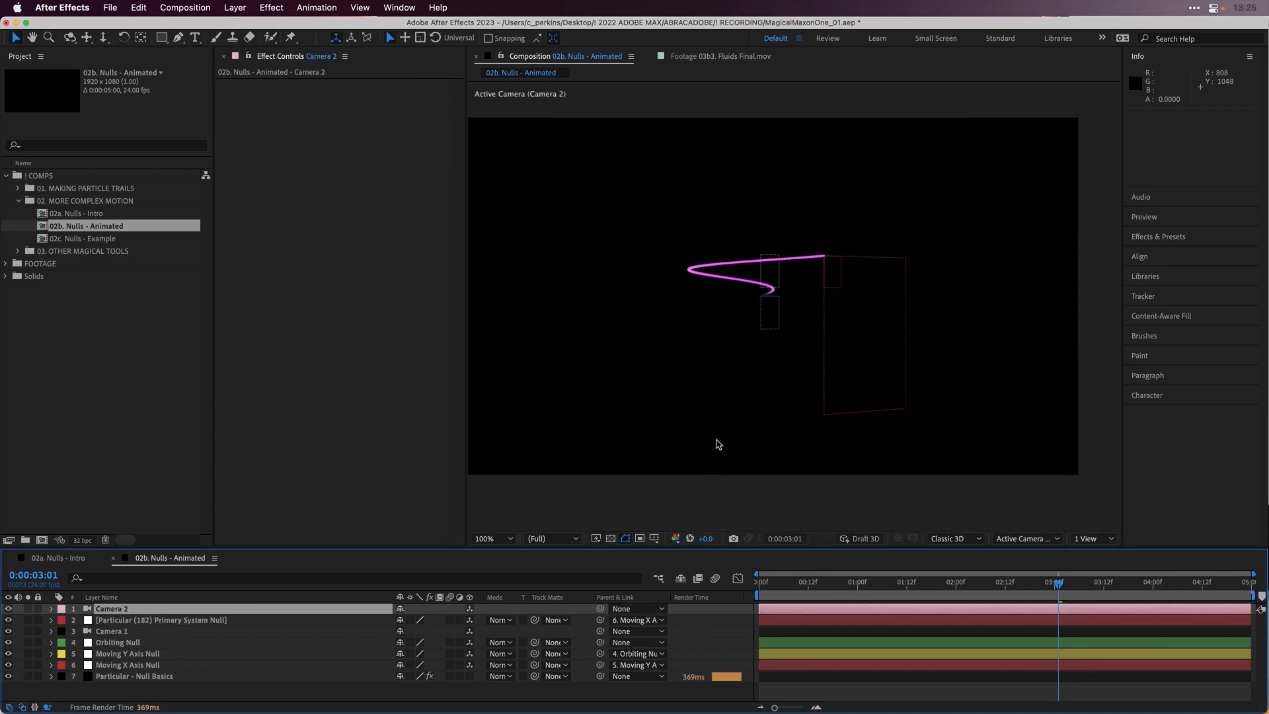
{"action": "key", "text": "c"}
{"action": "left_click_drag", "start_coordinate": [732, 266], "coordinate": [753, 187]}
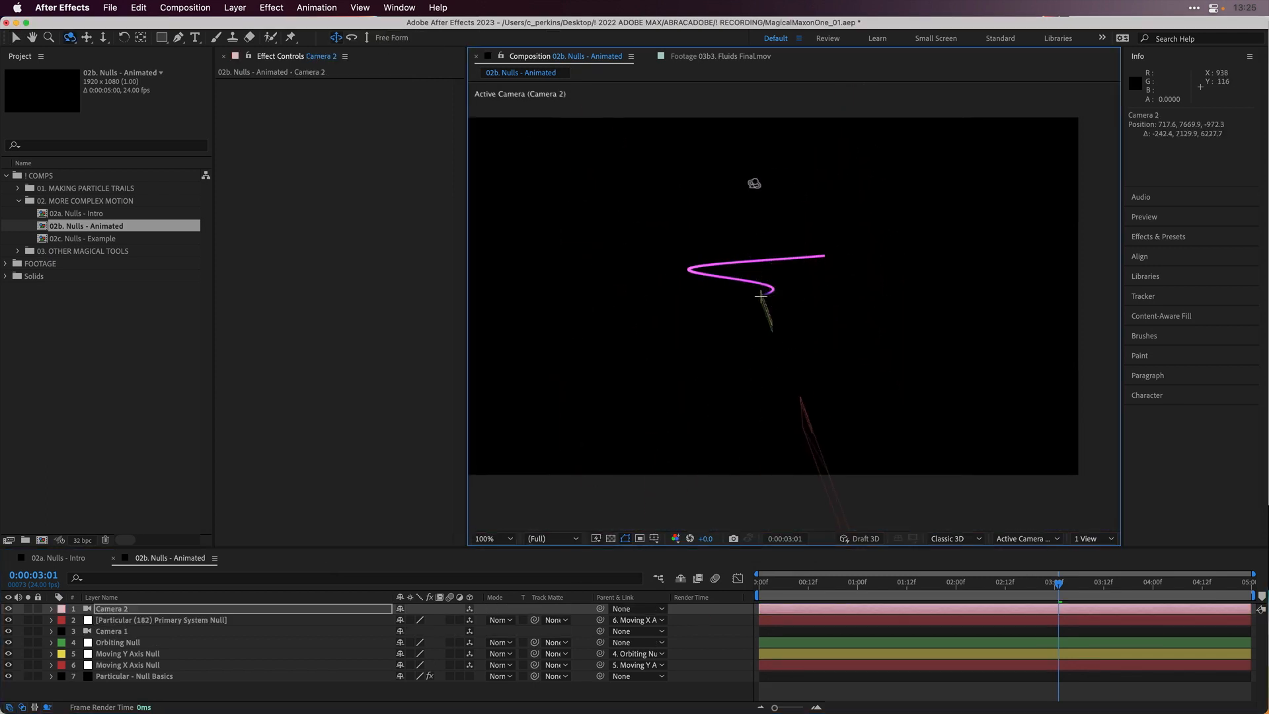
{"action": "left_click_drag", "start_coordinate": [785, 314], "coordinate": [822, 263]}
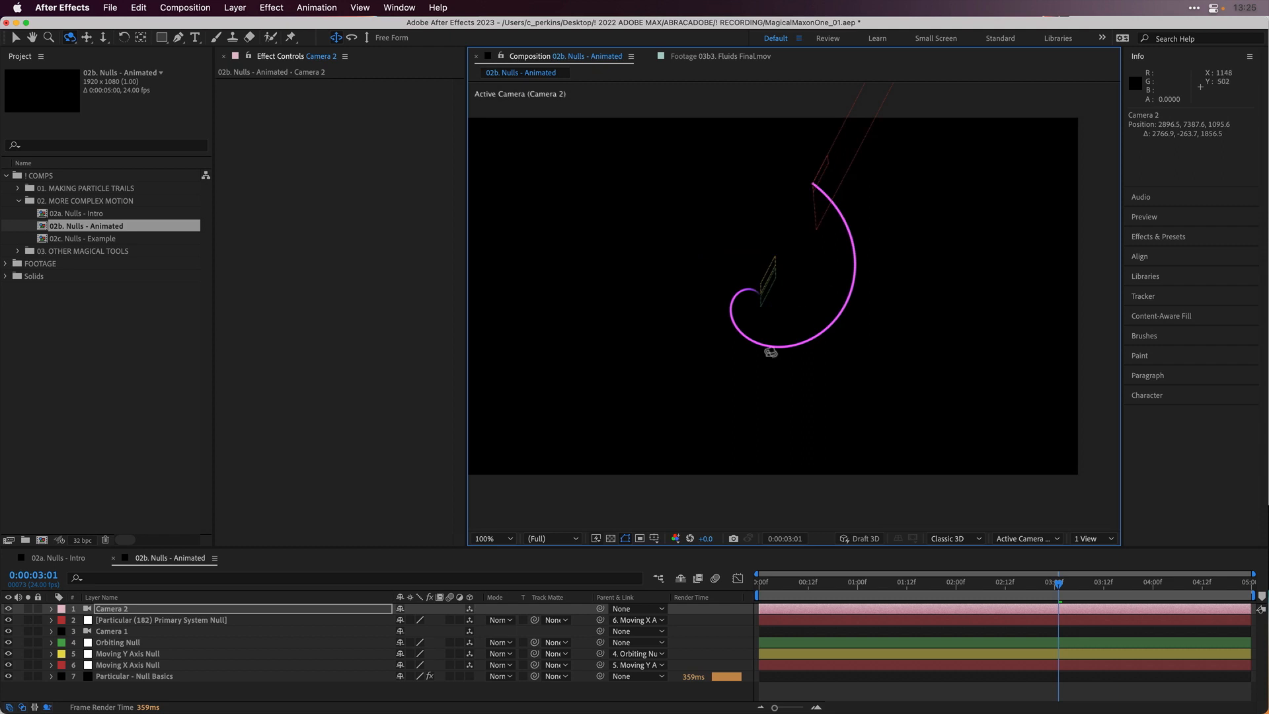
- Open the 02c. Nulls - Example composition and play a preview of the witch's spiraling particle trail
{"action": "double_click", "coordinate": [66, 239]}
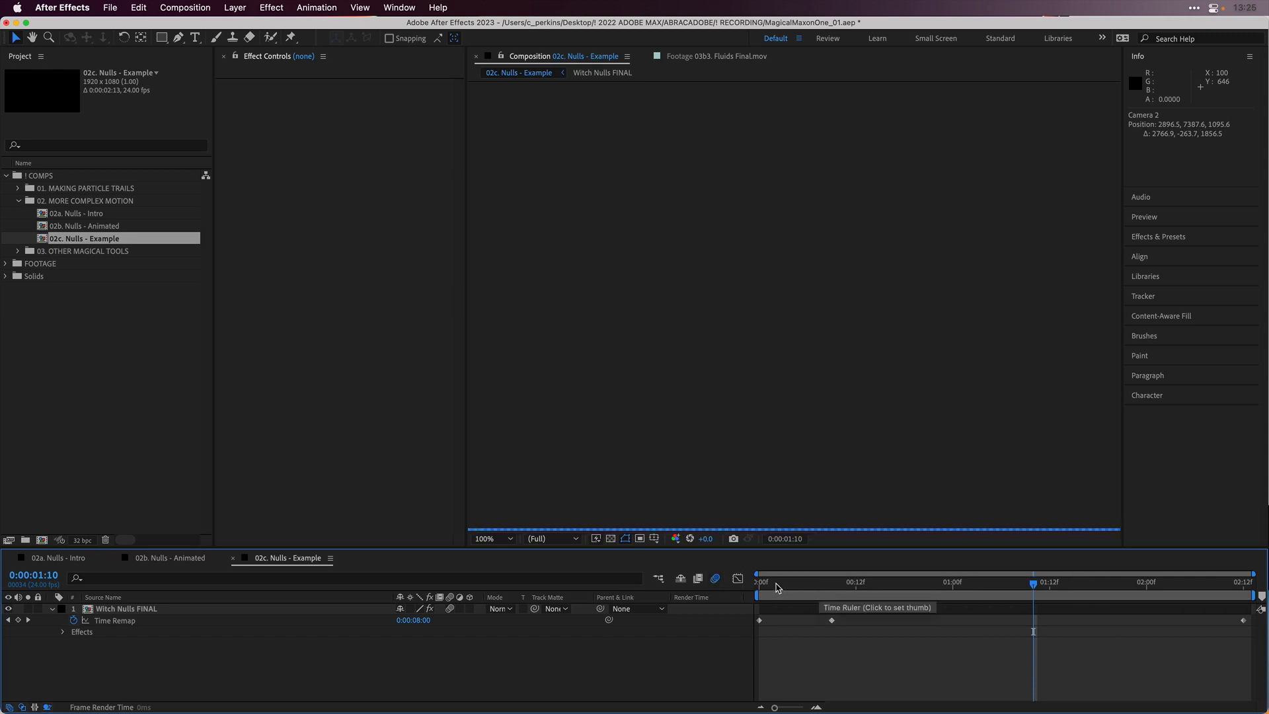
{"action": "key", "text": "space"}
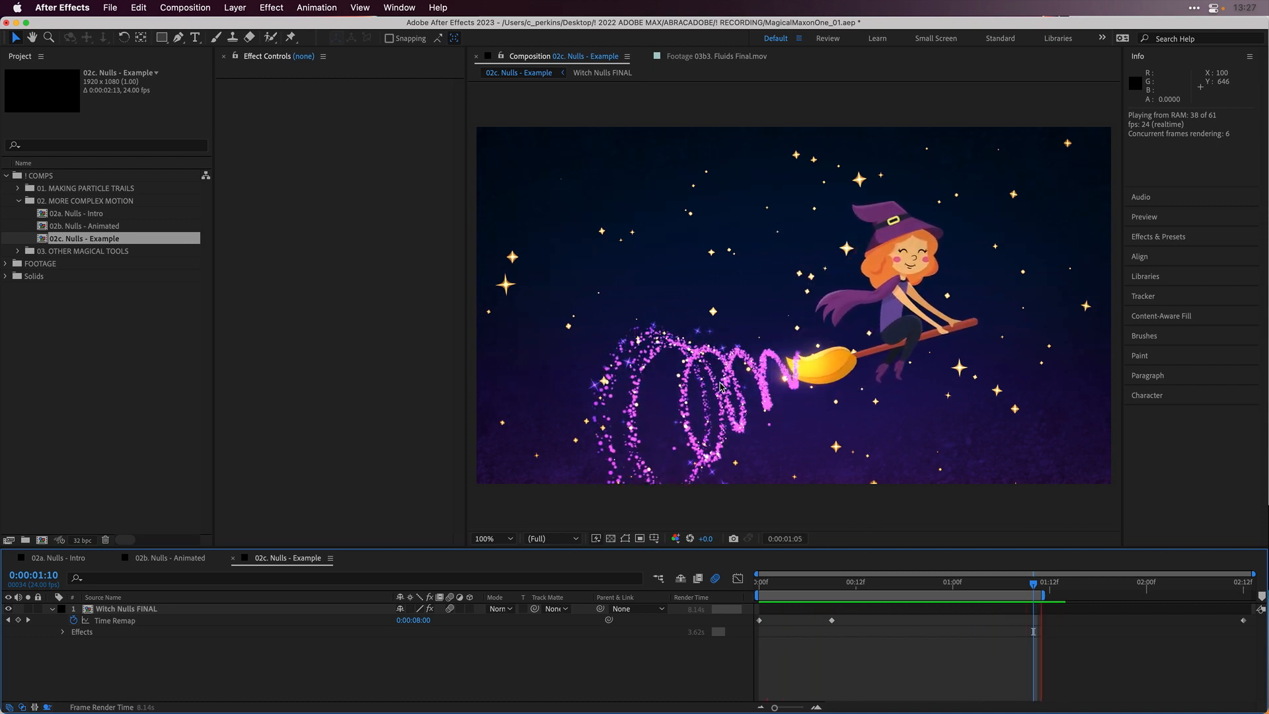
{"action": "key", "text": "space"}
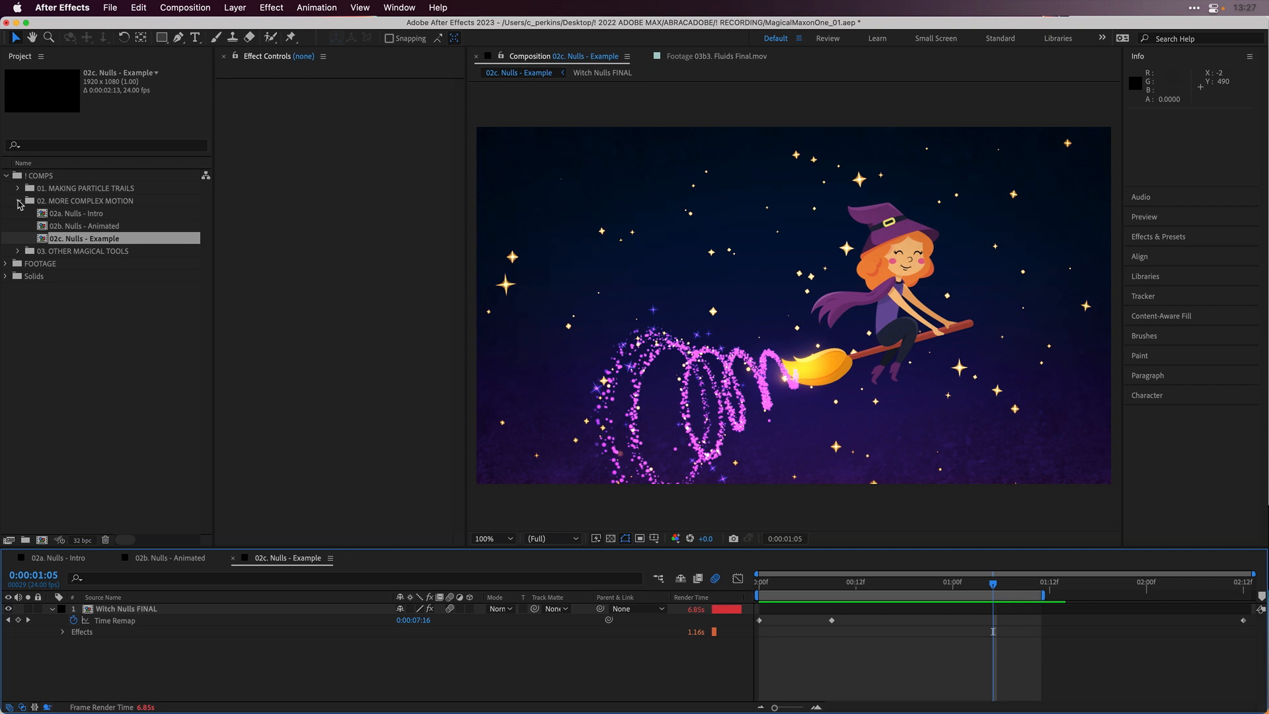
- Open the 03a. Fluids - START composition from the 03. OTHER MAGICAL TOOLS folder and close the other compositions in its timeline group
{"action": "left_click", "coordinate": [19, 201]}
{"action": "left_click", "coordinate": [18, 213]}
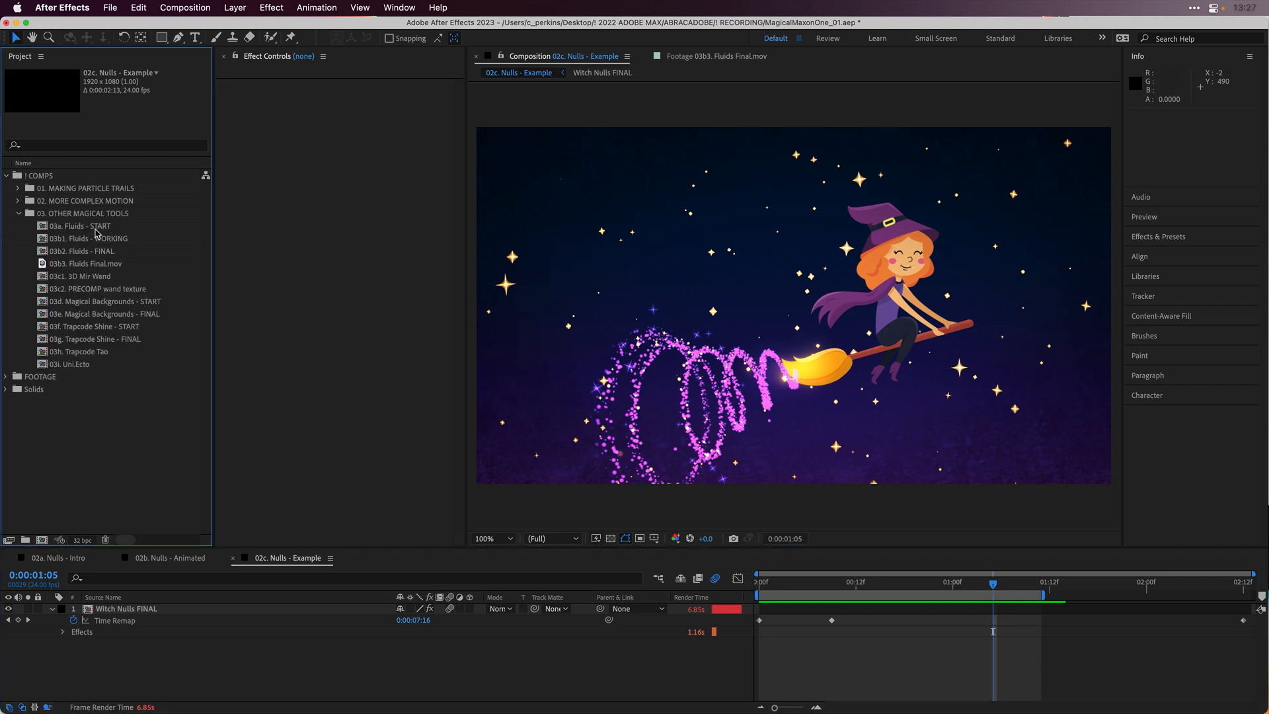
{"action": "double_click", "coordinate": [96, 227]}
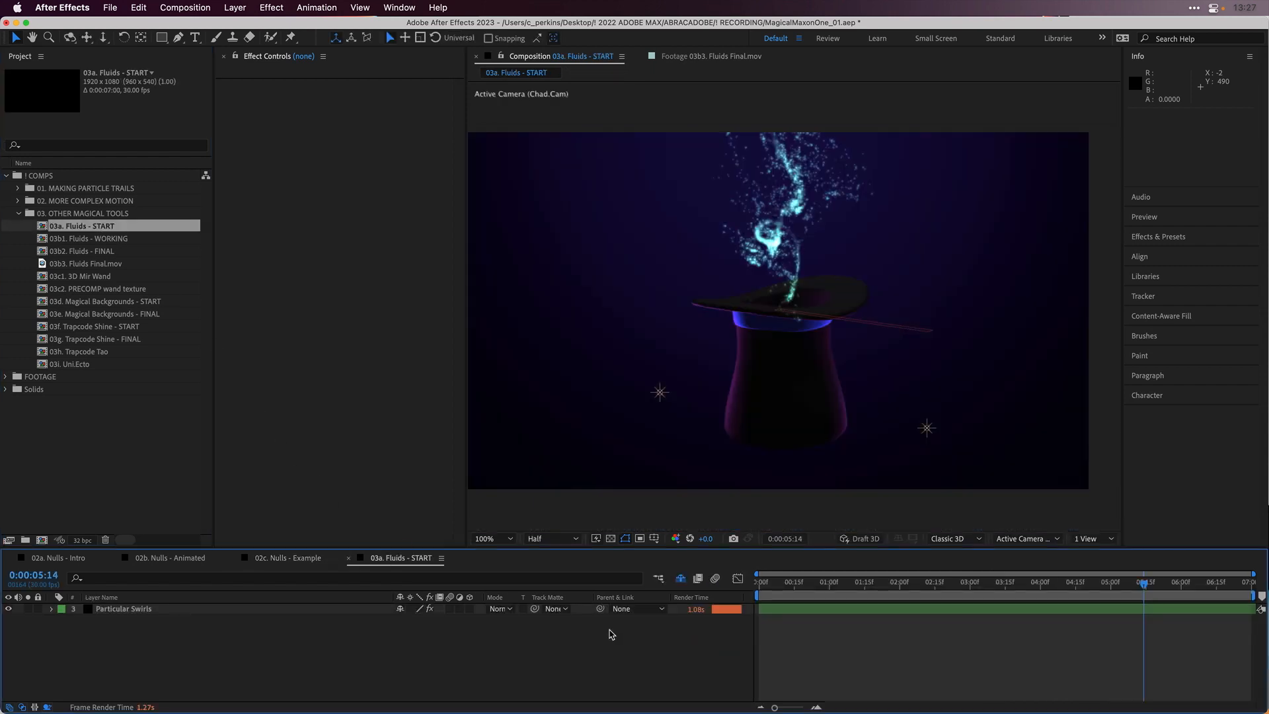
{"action": "left_click", "coordinate": [442, 560]}
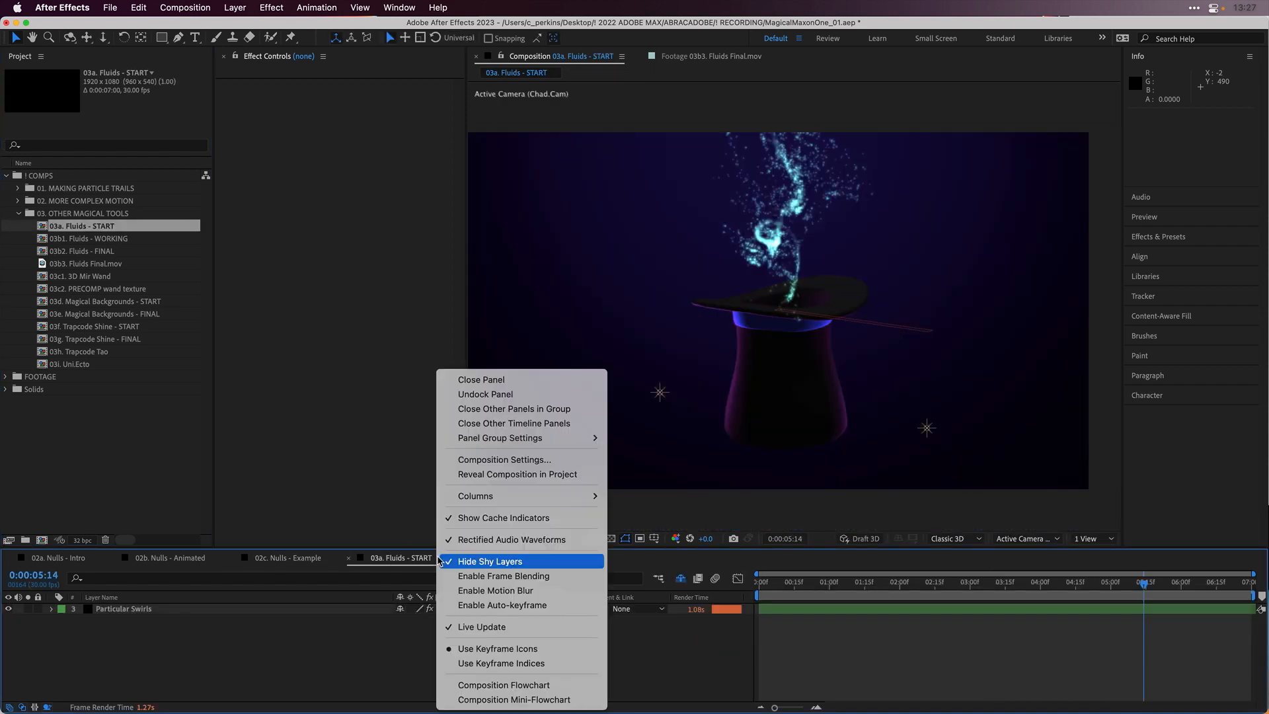
{"action": "left_click", "coordinate": [501, 410]}
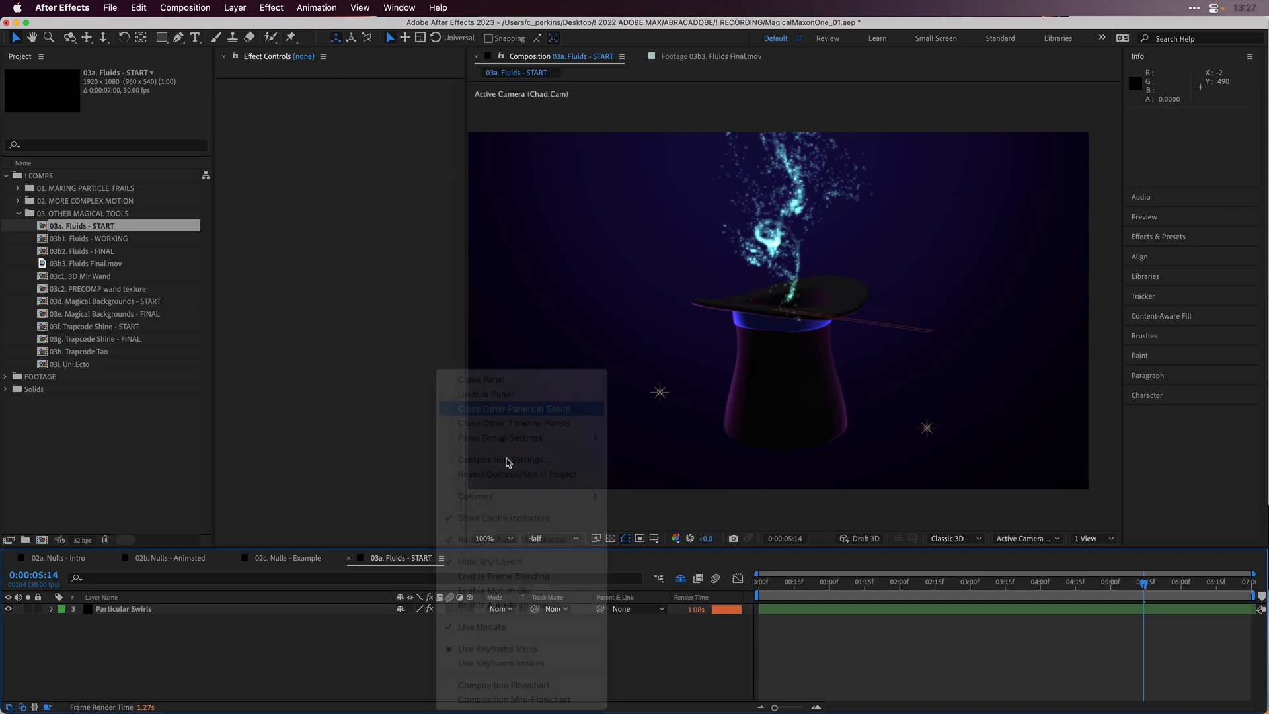
- Show the Particular Swirls layer's Fluid settings under Physics Simulations and scrub the timeline to examine the particles rising from the hat
{"action": "left_click", "coordinate": [217, 609]}
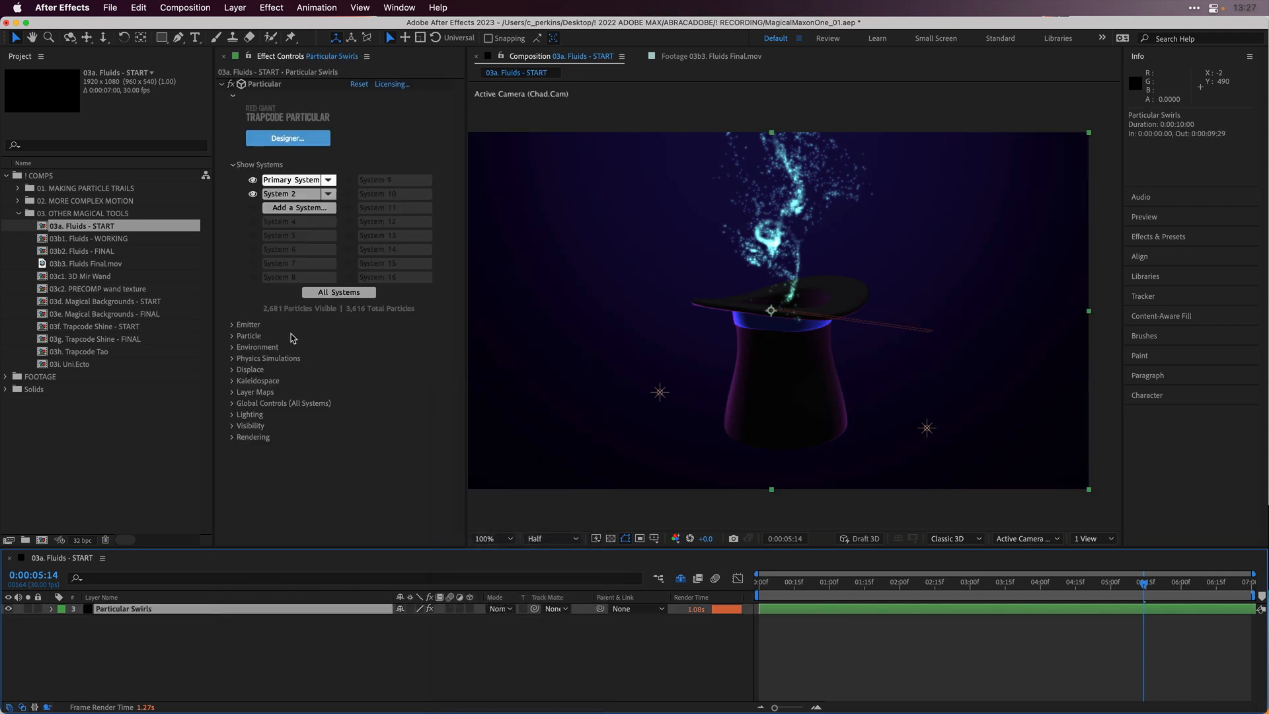
{"action": "left_click", "coordinate": [231, 358]}
{"action": "scroll", "coordinate": [245, 366], "scroll_direction": "down", "scroll_amount": 1}
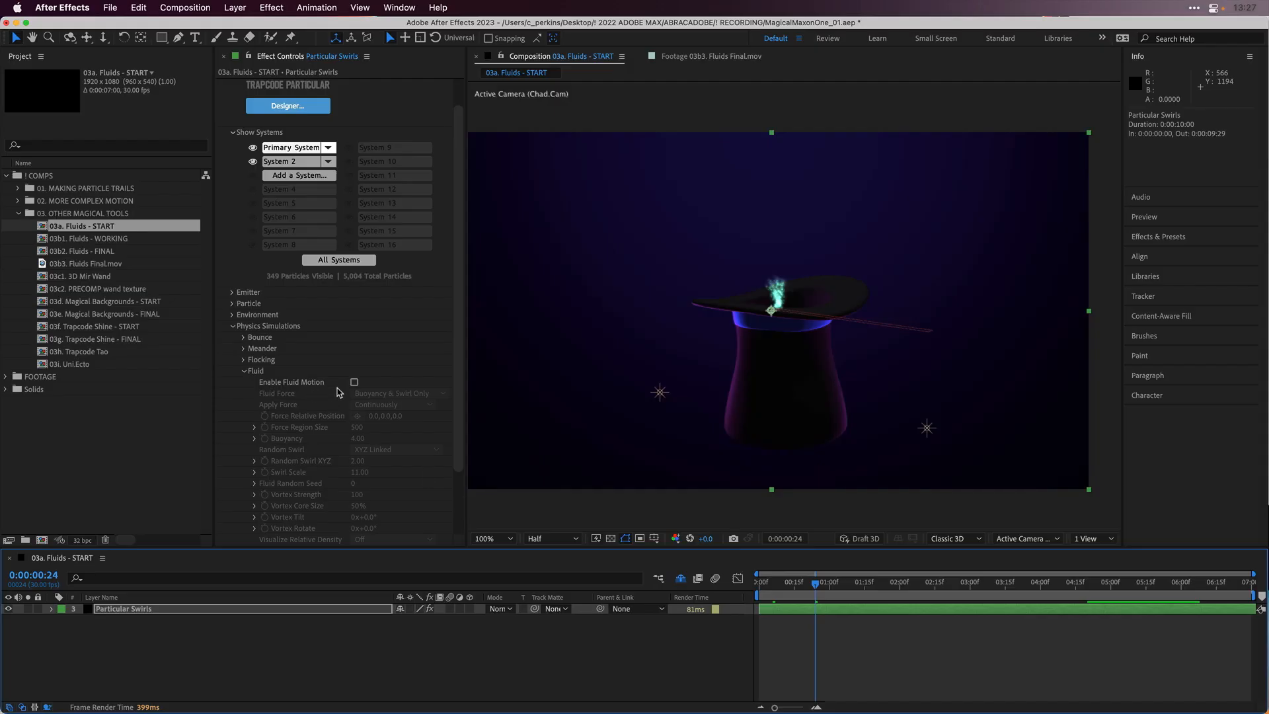
{"action": "left_click", "coordinate": [765, 582]}
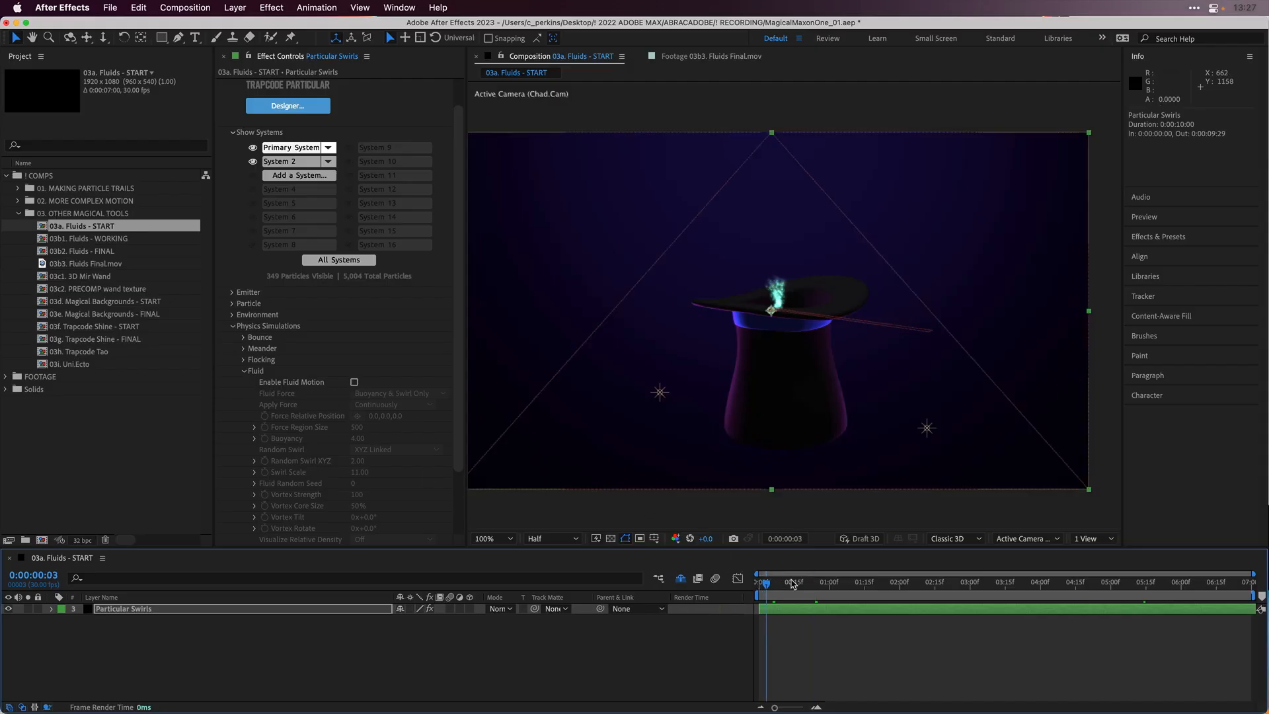
{"action": "left_click_drag", "start_coordinate": [793, 583], "coordinate": [853, 582]}
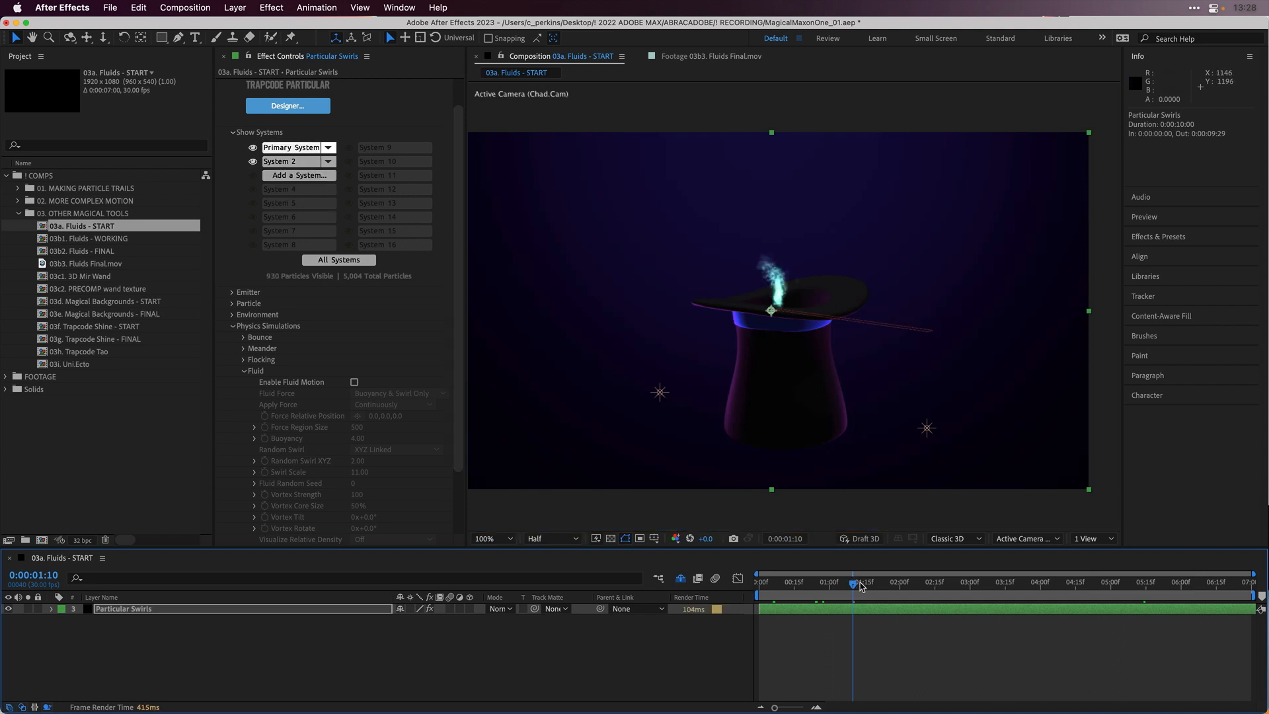
{"action": "left_click_drag", "start_coordinate": [861, 586], "coordinate": [1021, 581]}
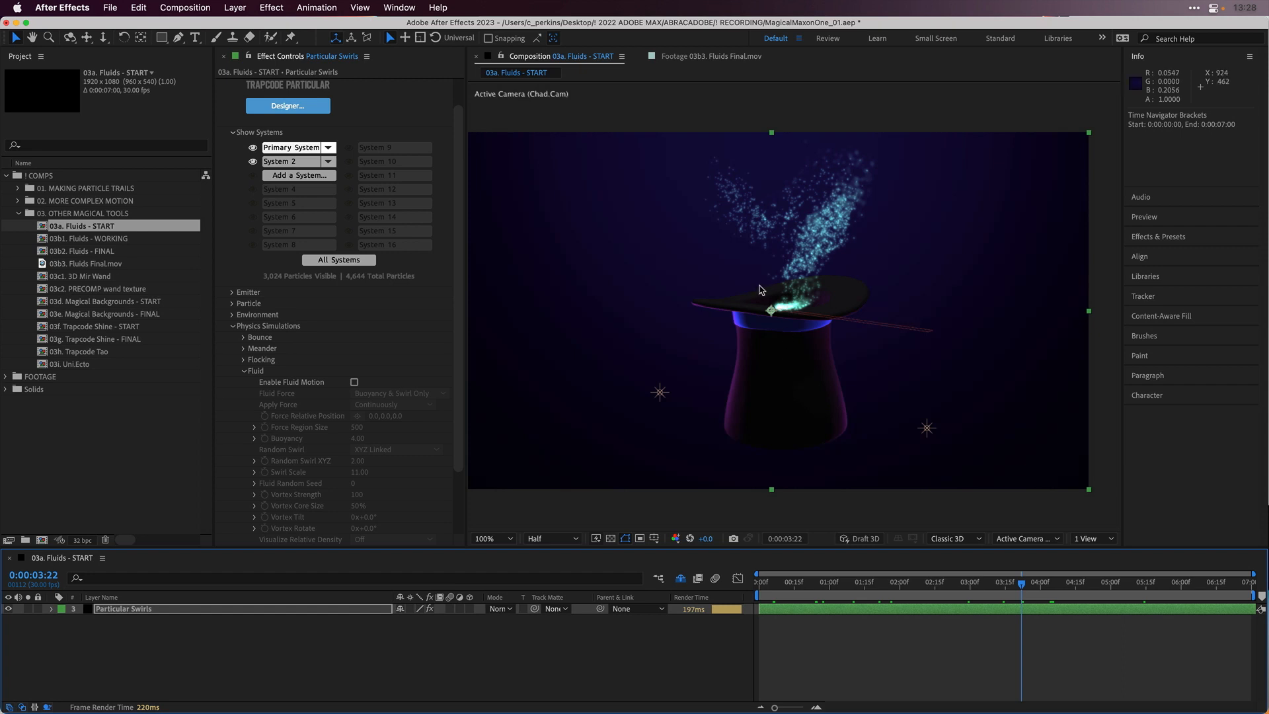
{"action": "left_click", "coordinate": [883, 581]}
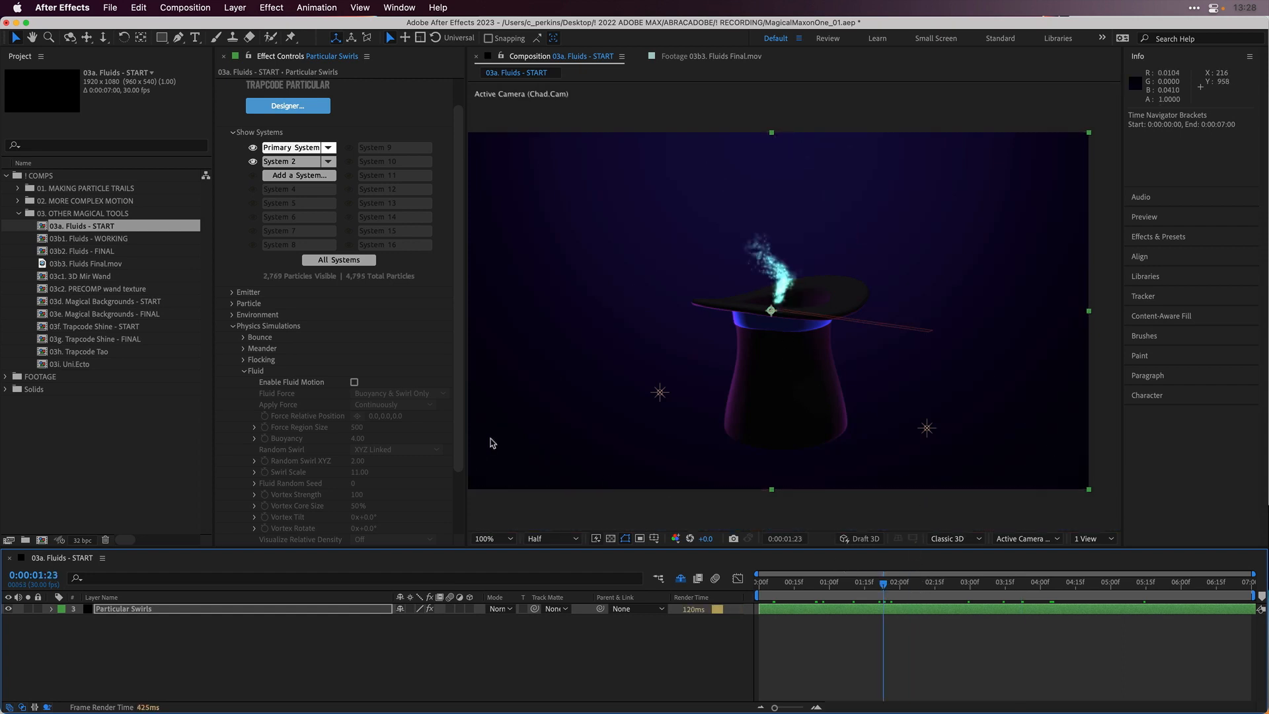
- Create a composition-sized solid layer named NEW Particular
{"action": "key", "text": "super+y"}
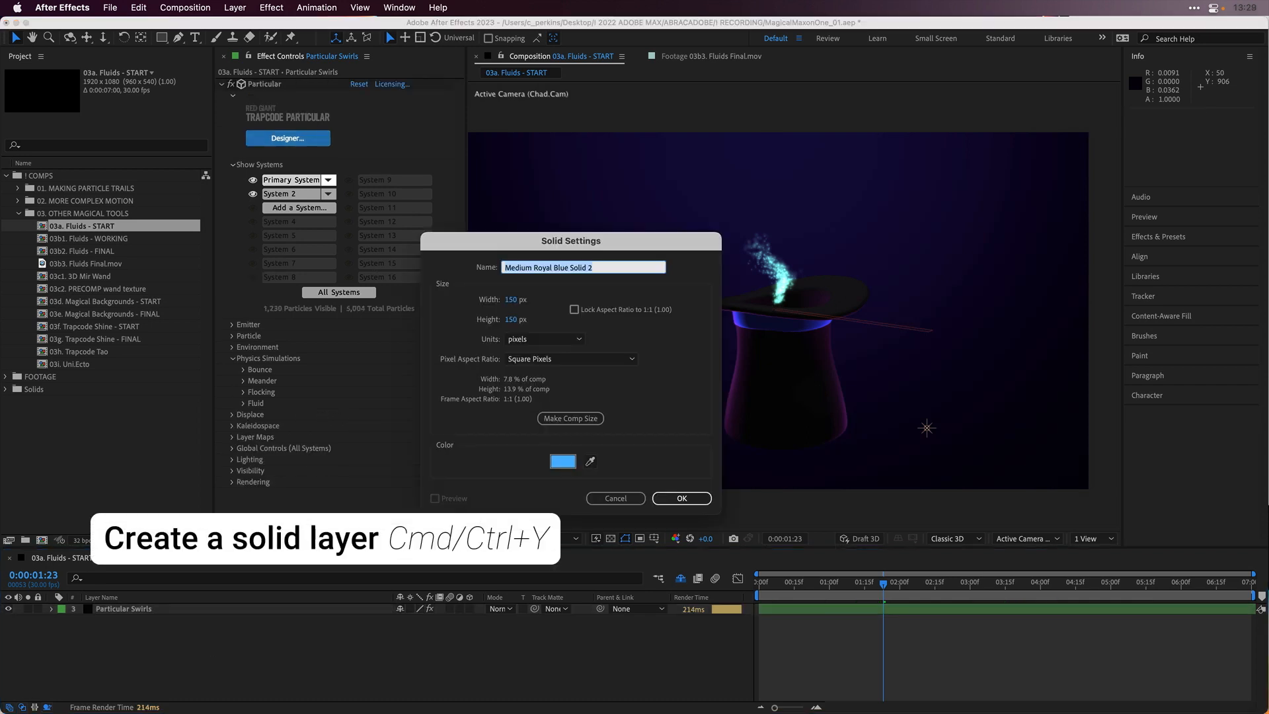
{"action": "type", "text": "NEW Particular"}
{"action": "left_click", "coordinate": [570, 419]}
{"action": "left_click", "coordinate": [681, 499]}
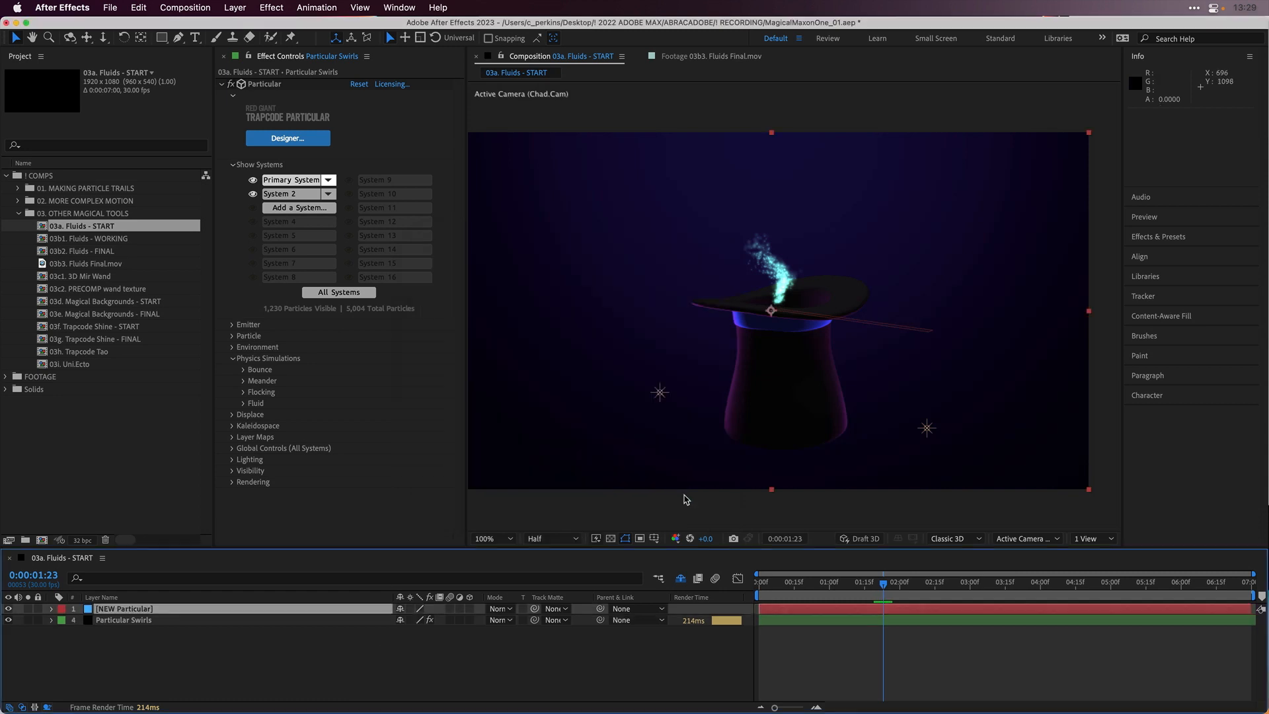
- Apply the Particular effect to the NEW Particular solid
{"action": "key", "text": "ctrl+space"}
{"action": "type", "text": "part"}
{"action": "key", "text": "Return"}
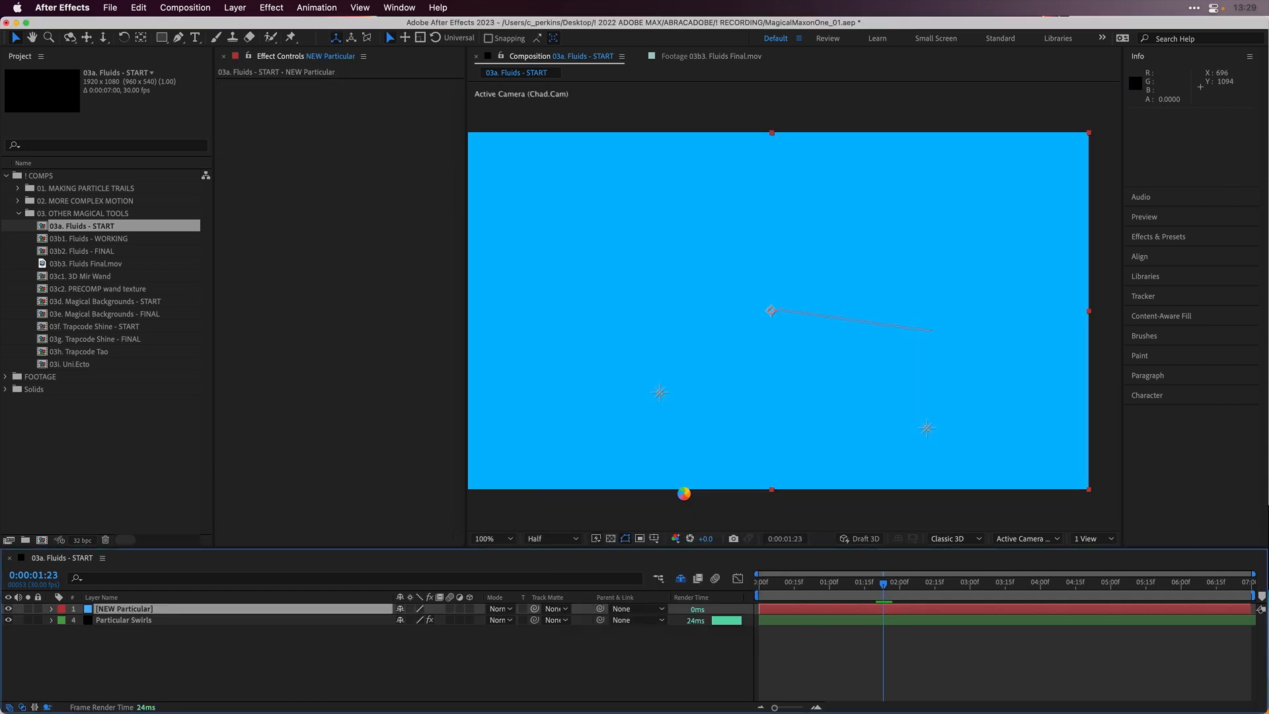
- Enable Fluid Motion in the Particular Designer's Simulations block and orbit the preview to face the force region squarely
{"action": "left_click", "coordinate": [284, 135]}
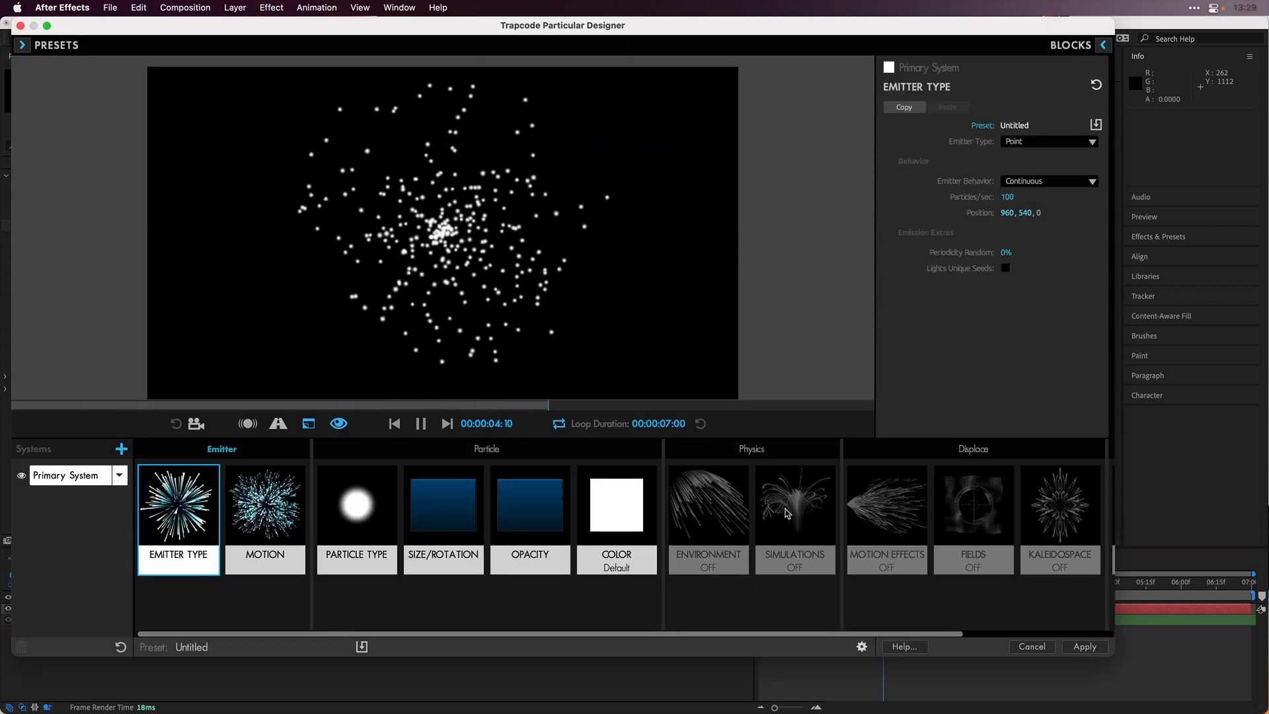
{"action": "left_click", "coordinate": [786, 513]}
{"action": "left_click", "coordinate": [1006, 284]}
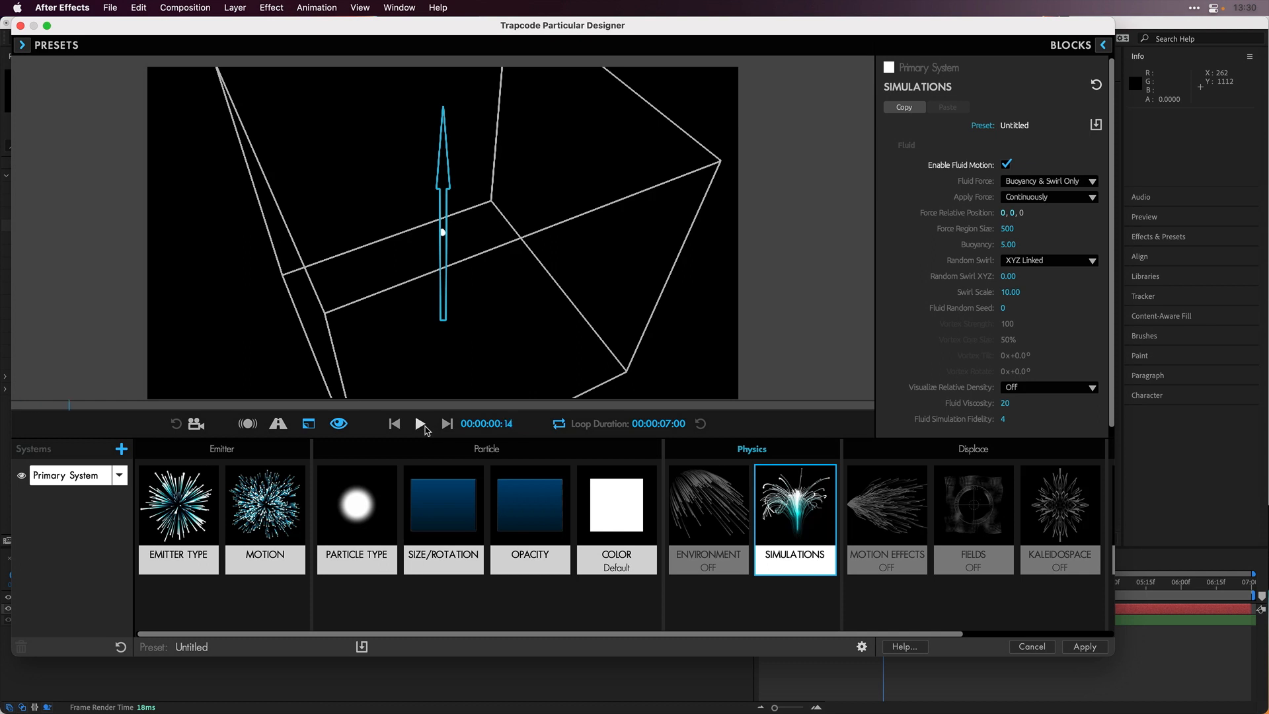
{"action": "left_click", "coordinate": [195, 423]}
{"action": "left_click_drag", "start_coordinate": [431, 307], "coordinate": [411, 284]}
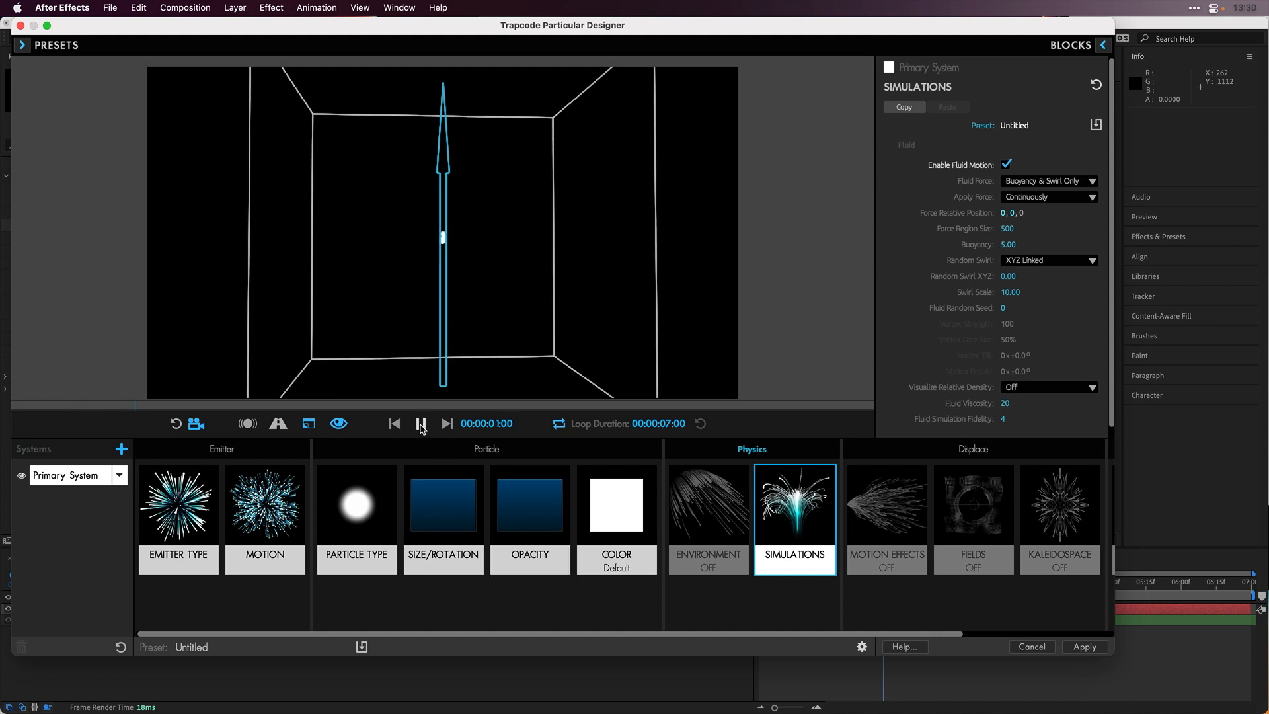
{"action": "left_click", "coordinate": [420, 426]}
- Try a Force Region Size of 240 with Force Relative Position 0, -158, 0, replay the simulation, and cancel the Designer
{"action": "left_click_drag", "start_coordinate": [1005, 228], "coordinate": [971, 213]}
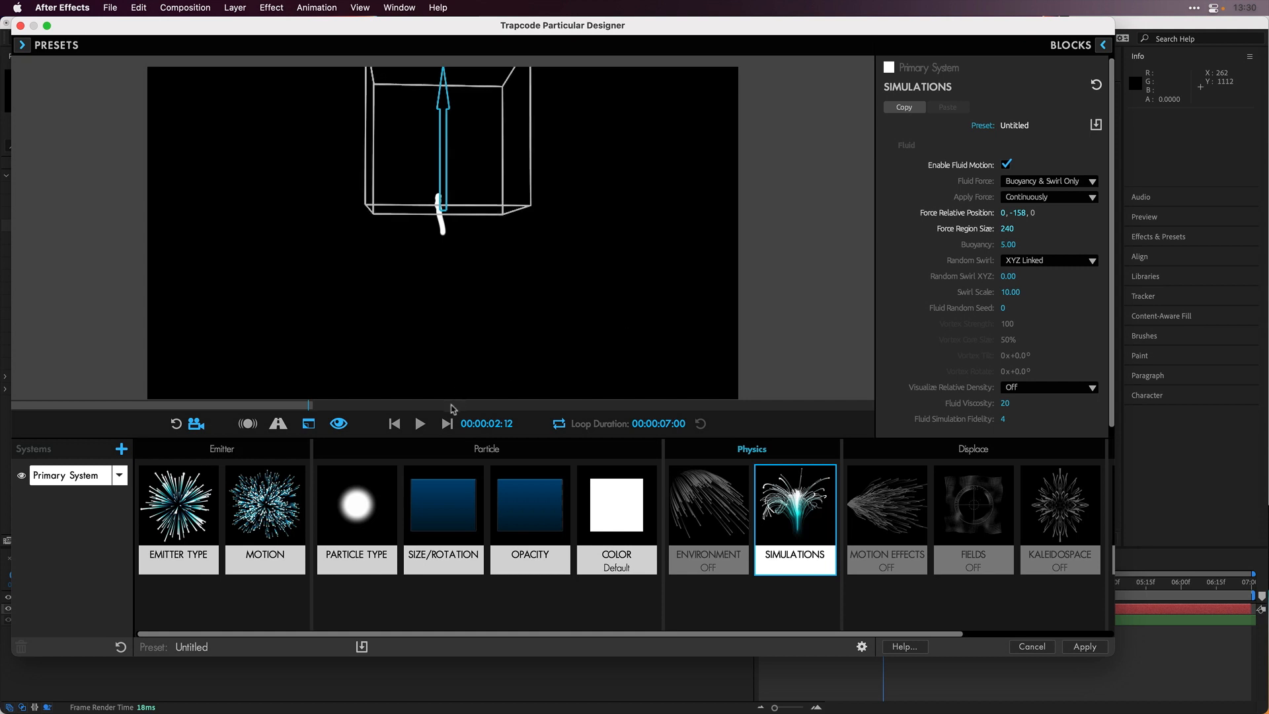
{"action": "left_click", "coordinate": [421, 424]}
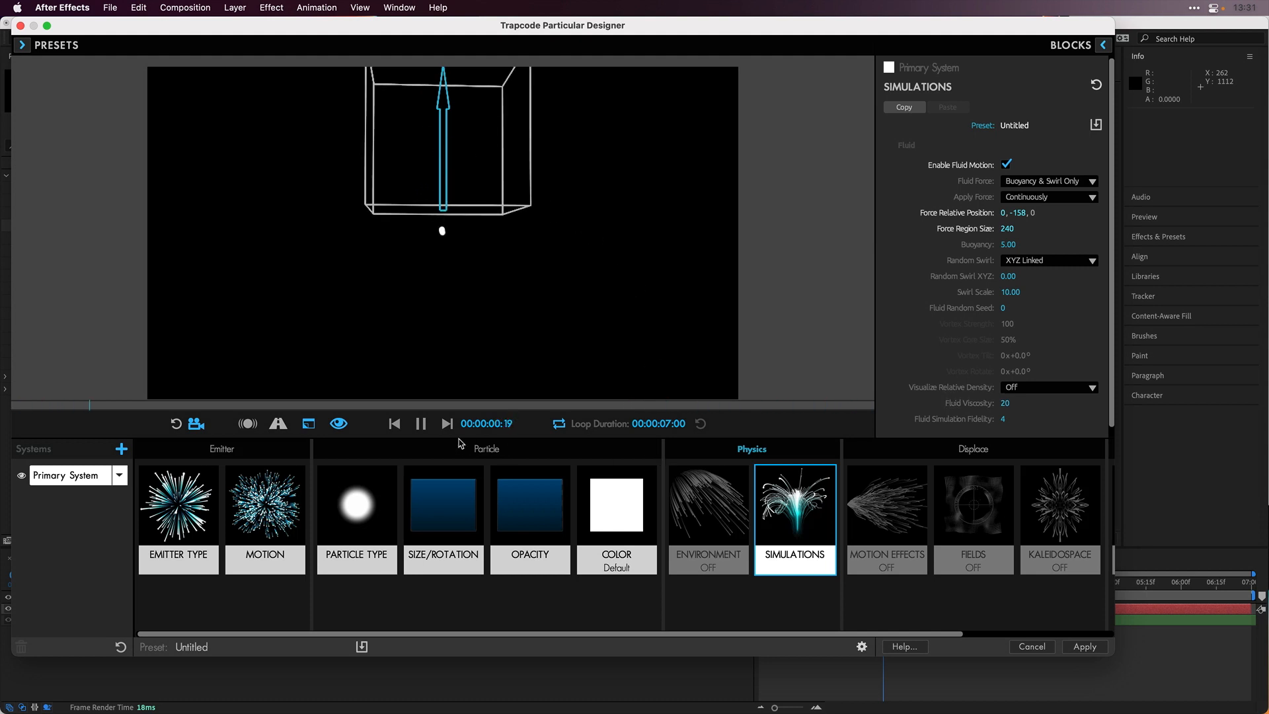
{"action": "left_click", "coordinate": [421, 425]}
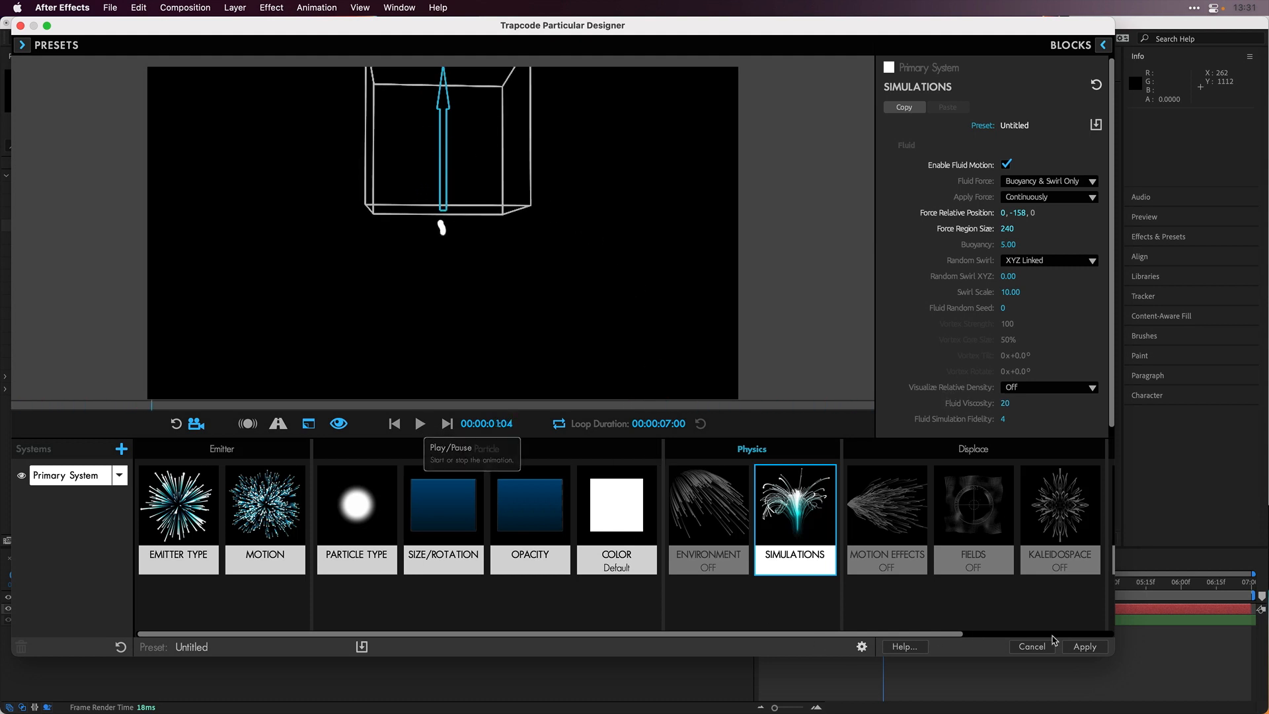
{"action": "left_click", "coordinate": [1035, 646]}
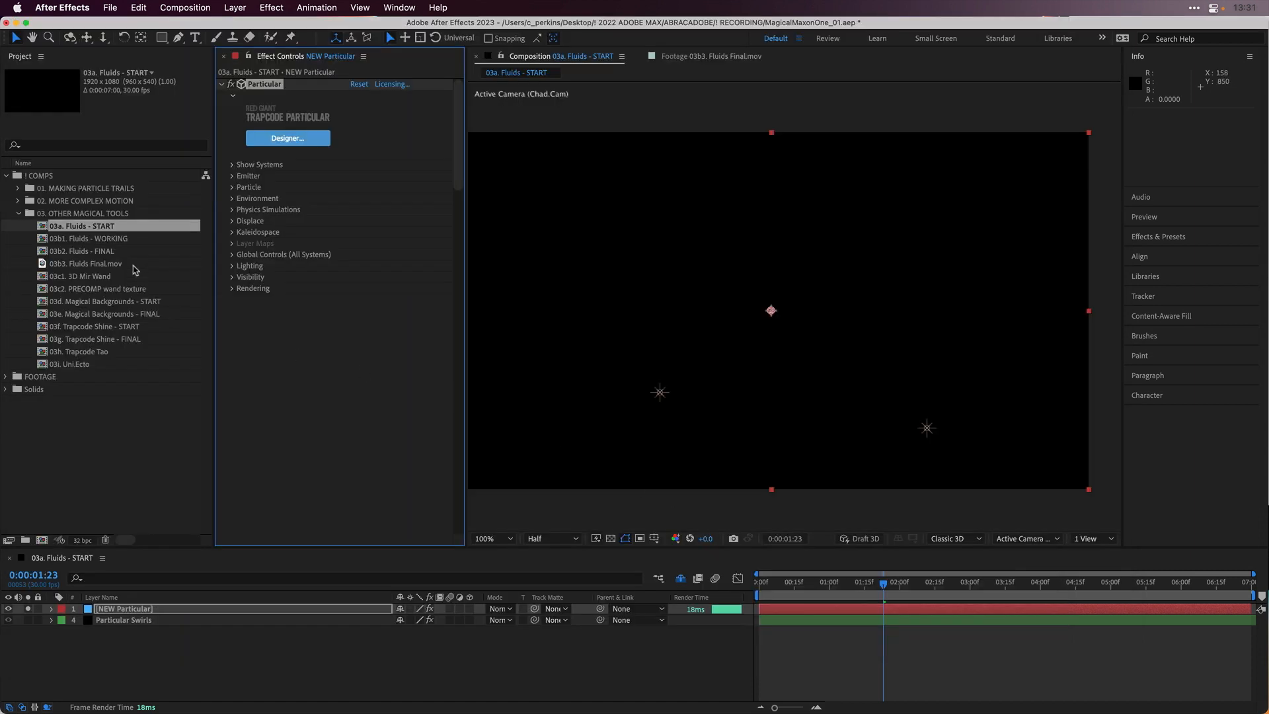
- Open the 03b1. Fluids - WORKING composition and preview the green fluid particles at several points in time
{"action": "double_click", "coordinate": [102, 241]}
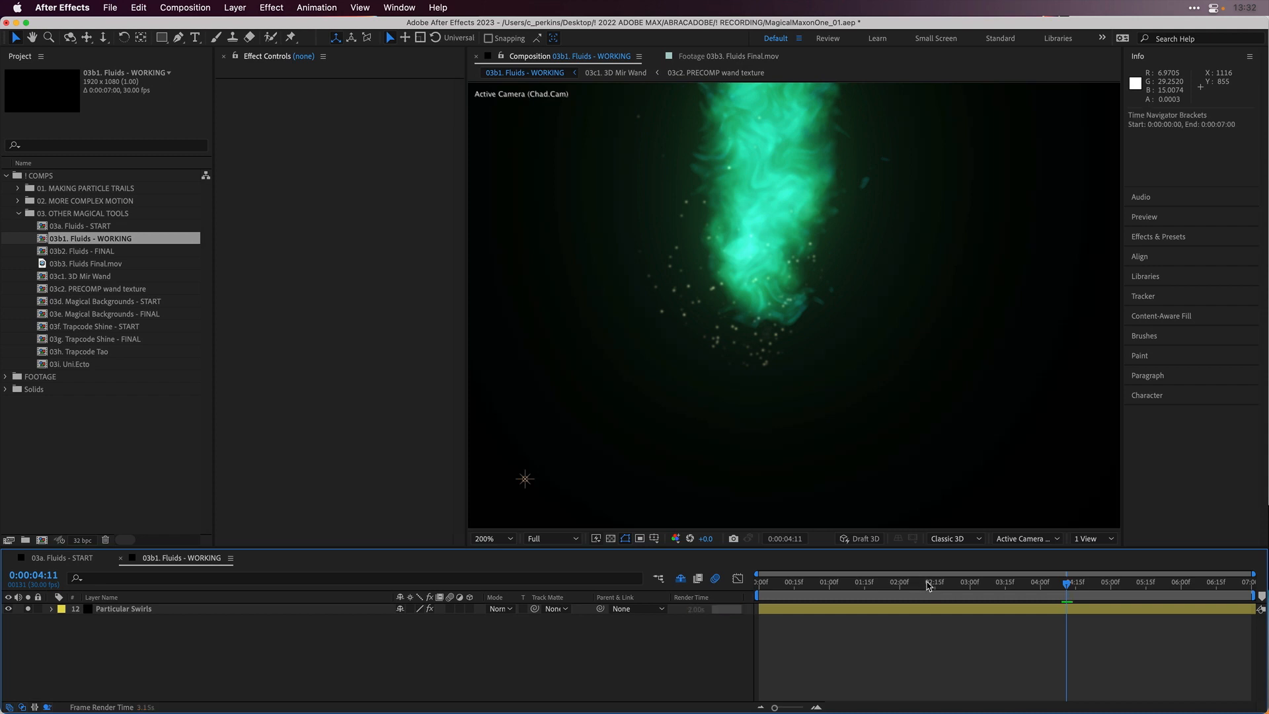
{"action": "left_click_drag", "start_coordinate": [933, 582], "coordinate": [953, 587]}
{"action": "key", "text": "space"}
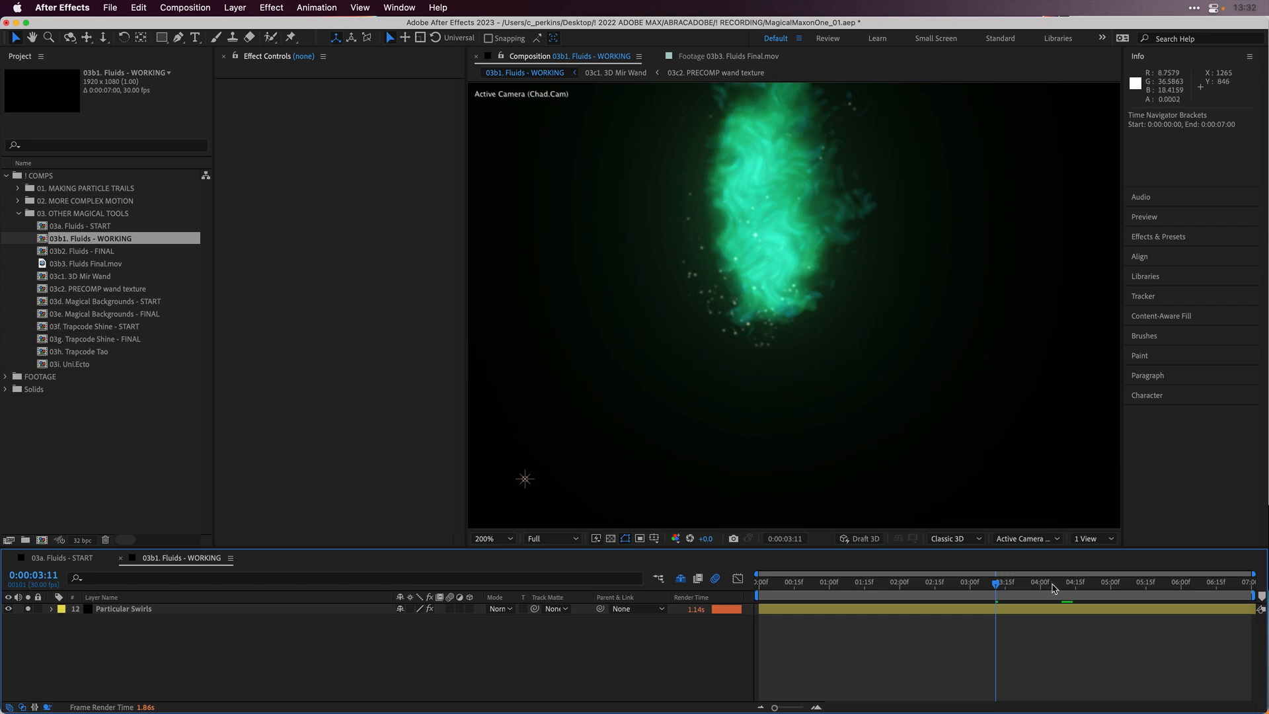
{"action": "left_click", "coordinate": [1054, 585]}
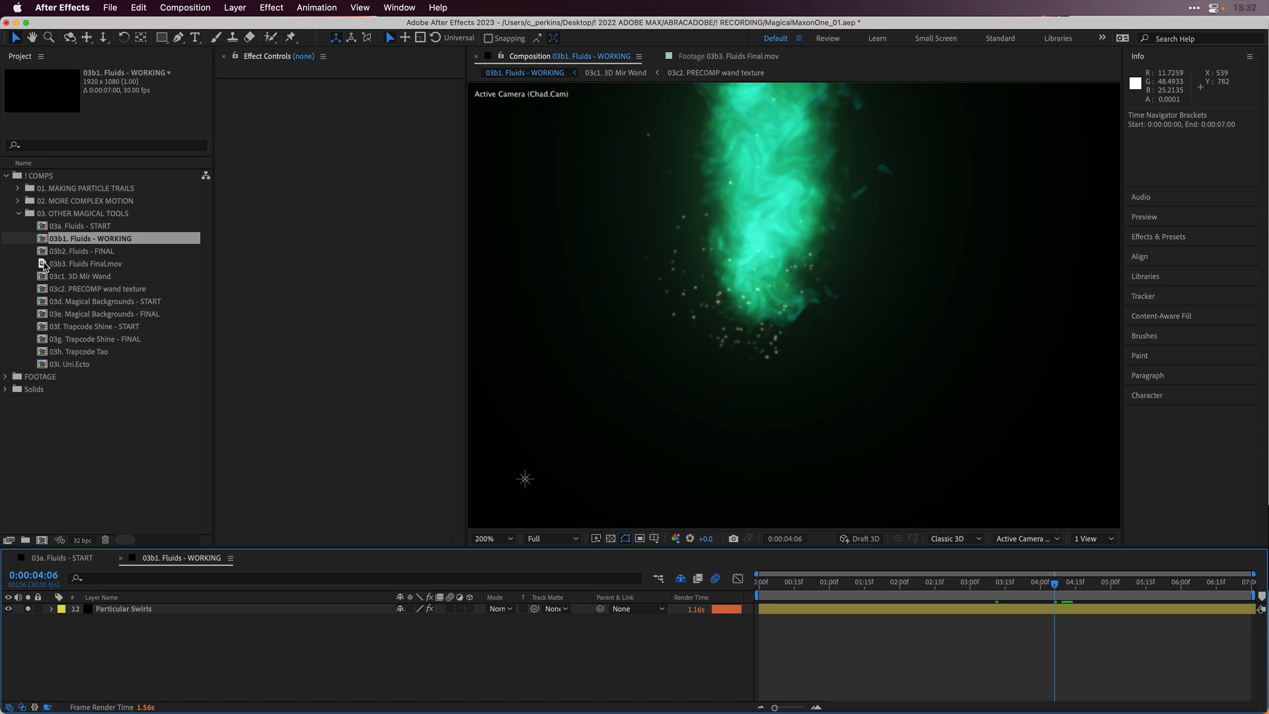
- Open the 03b3. Fluids Final.mov footage, play it, and scrub back to examine the rendered fluid effect
{"action": "double_click", "coordinate": [43, 264]}
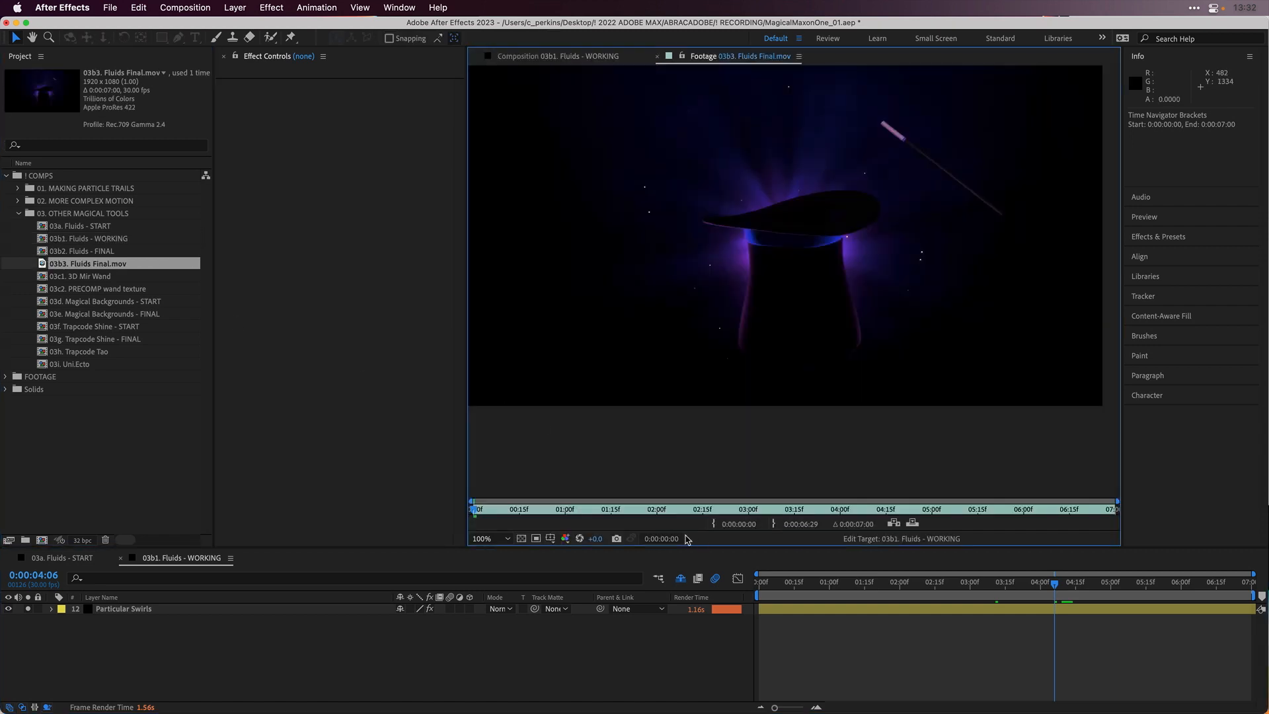
{"action": "key", "text": "space"}
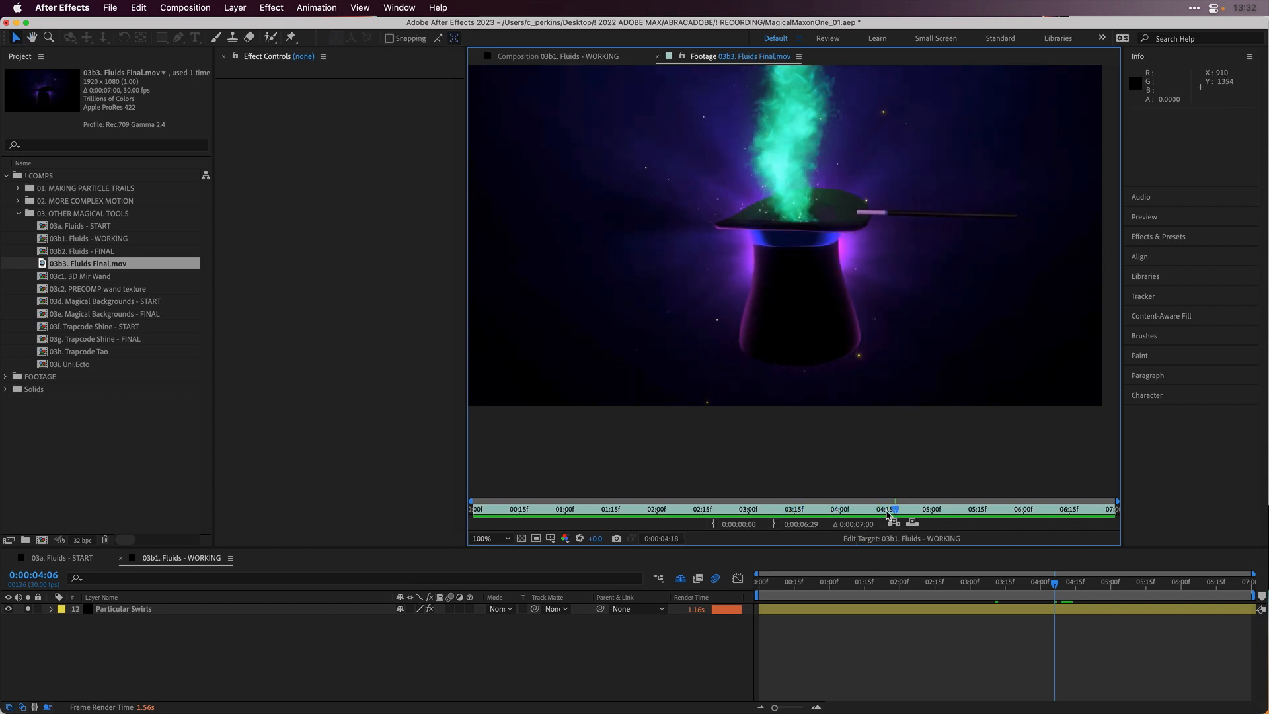
{"action": "left_click_drag", "start_coordinate": [888, 514], "coordinate": [826, 497]}
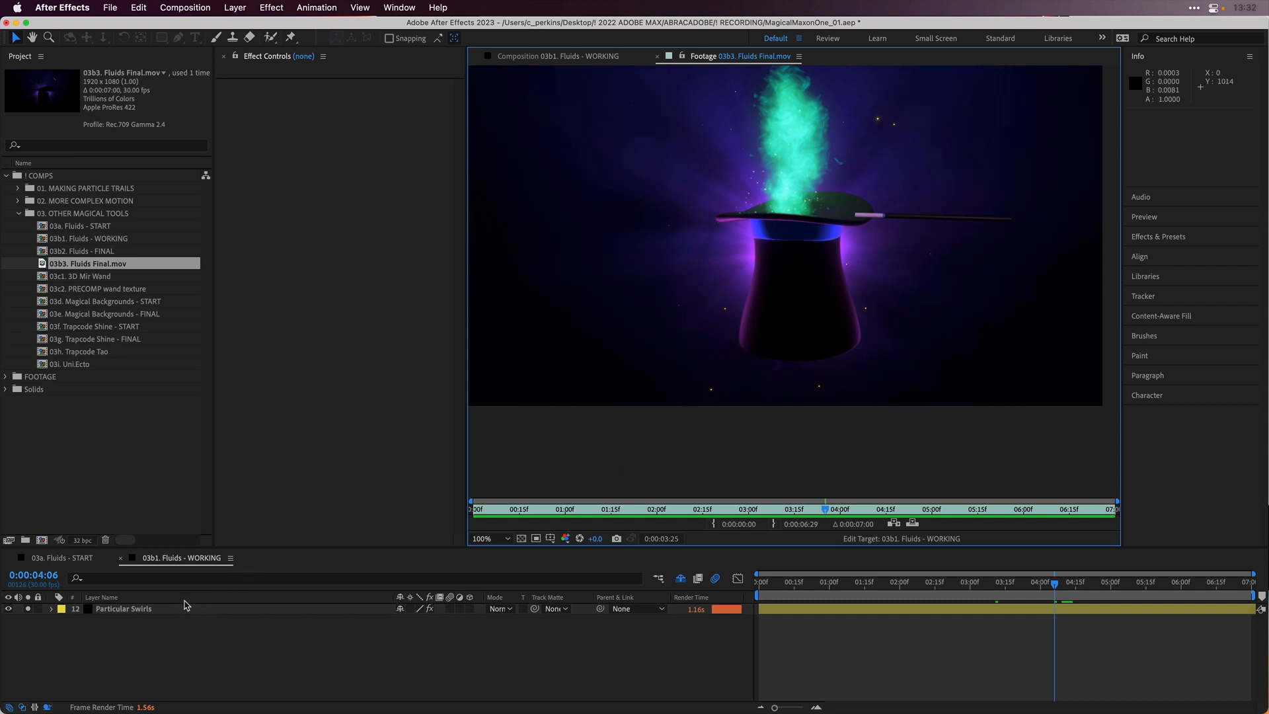
- Turn off every effect on the Particular Swirls layer except Particular, and scrub through the bare particles to 0:00:03:21
{"action": "left_click", "coordinate": [202, 613]}
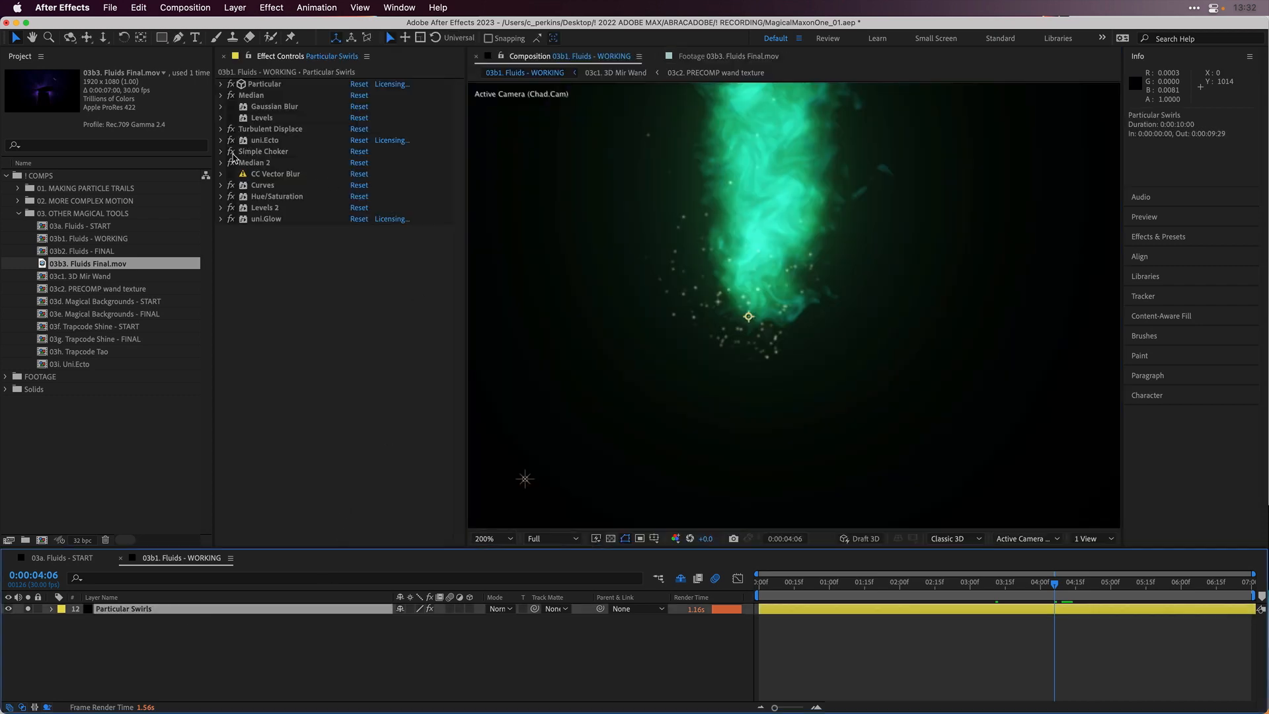
{"action": "left_click_drag", "start_coordinate": [231, 131], "coordinate": [231, 219]}
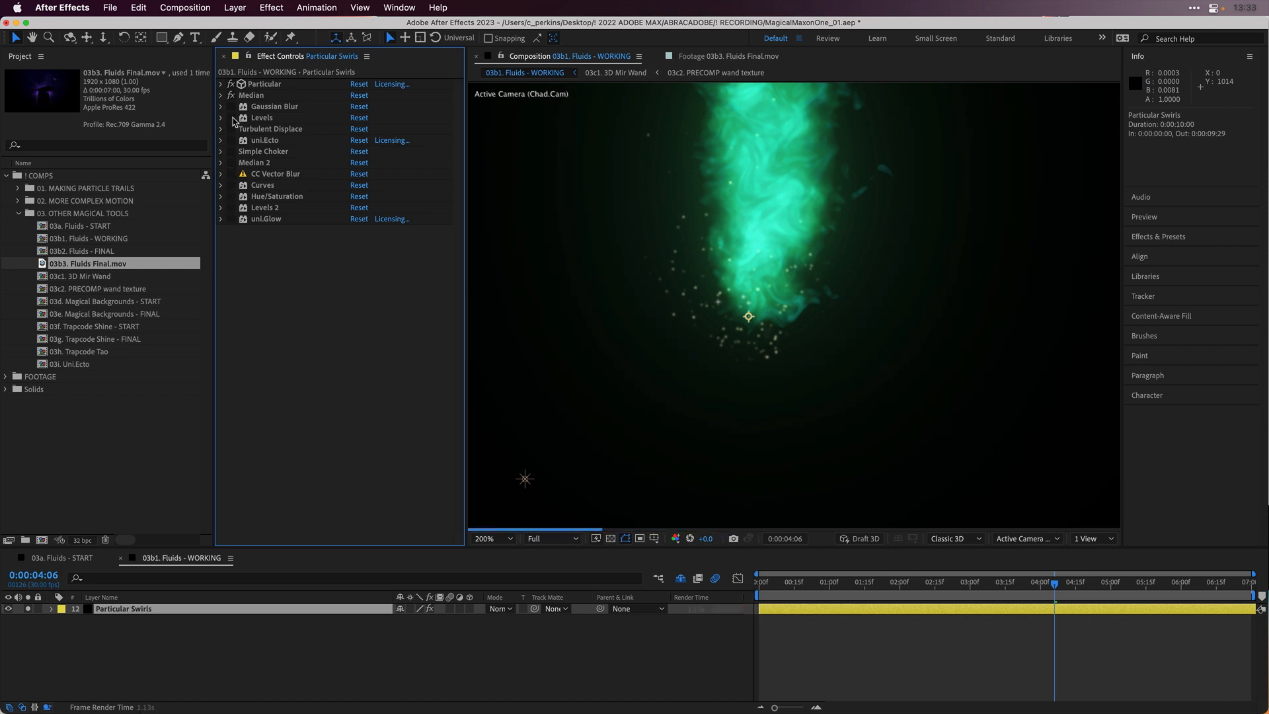
{"action": "left_click", "coordinate": [230, 95]}
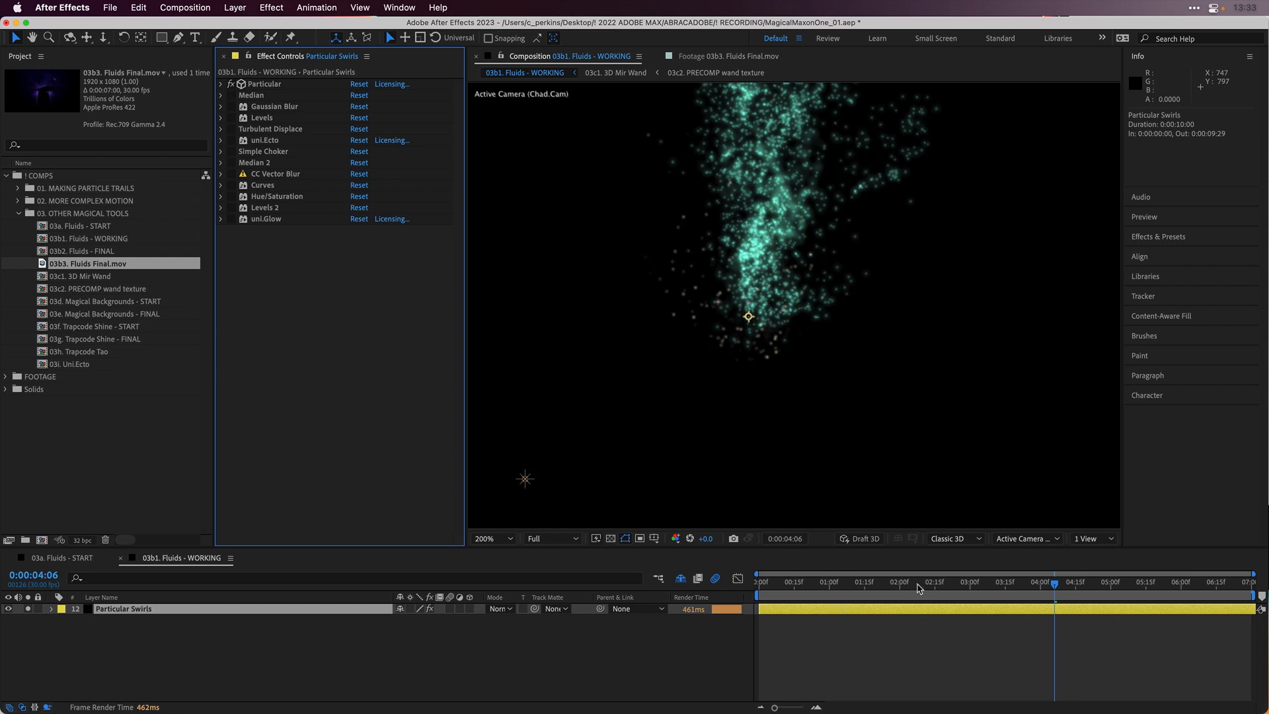
{"action": "left_click", "coordinate": [928, 584]}
{"action": "left_click_drag", "start_coordinate": [931, 588], "coordinate": [1019, 585]}
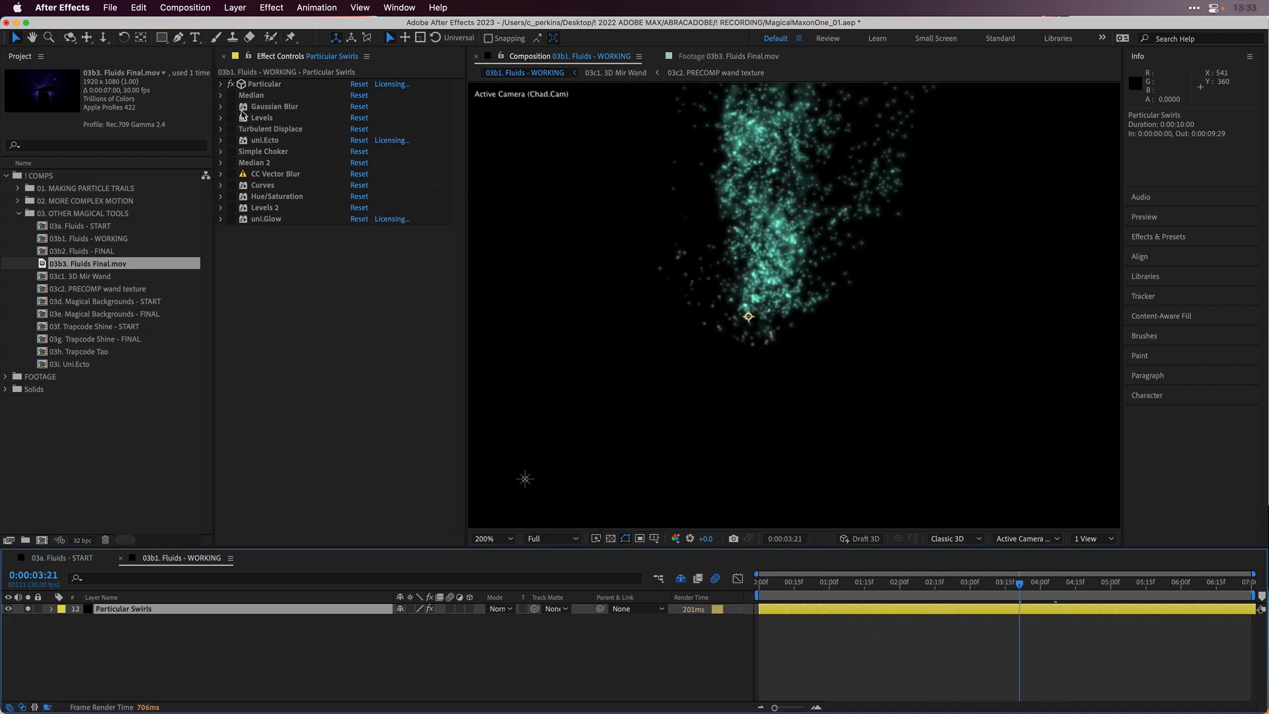
- Turn Median, Levels and Turbulent Displace on for the particle layer, and preview the swirls up to 0:00:04:06
{"action": "left_click", "coordinate": [231, 95]}
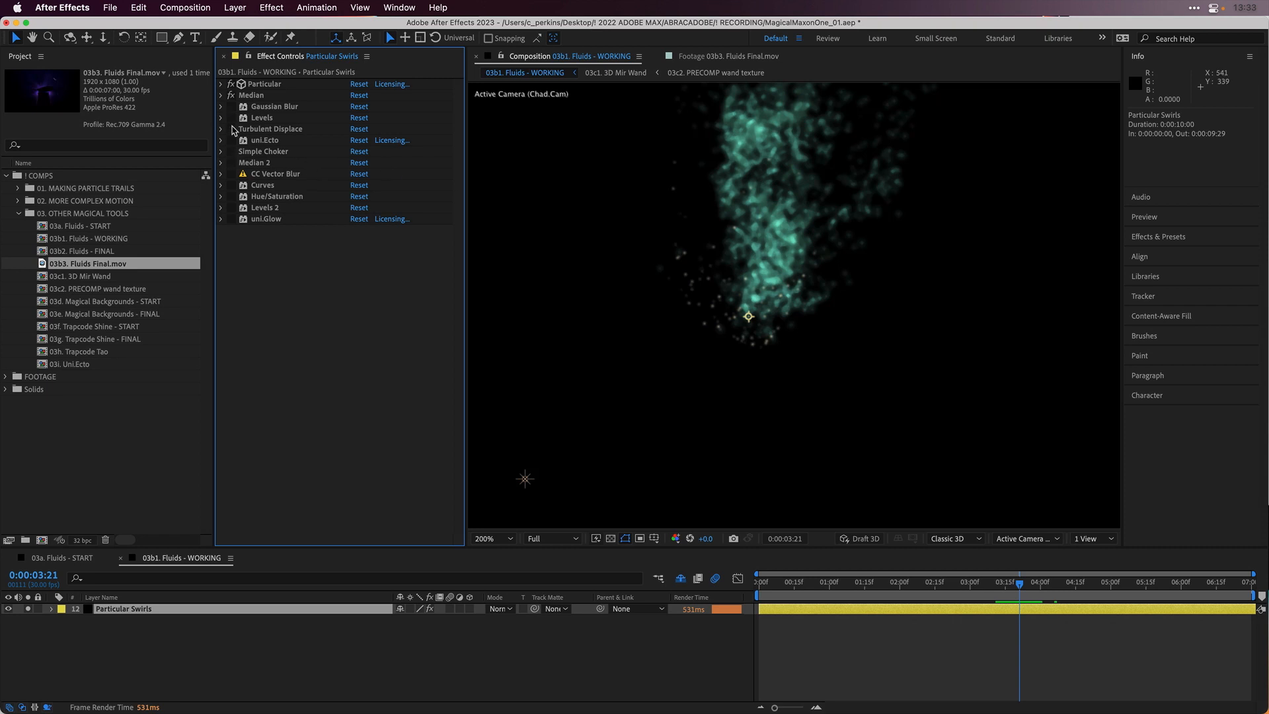
{"action": "left_click", "coordinate": [230, 118]}
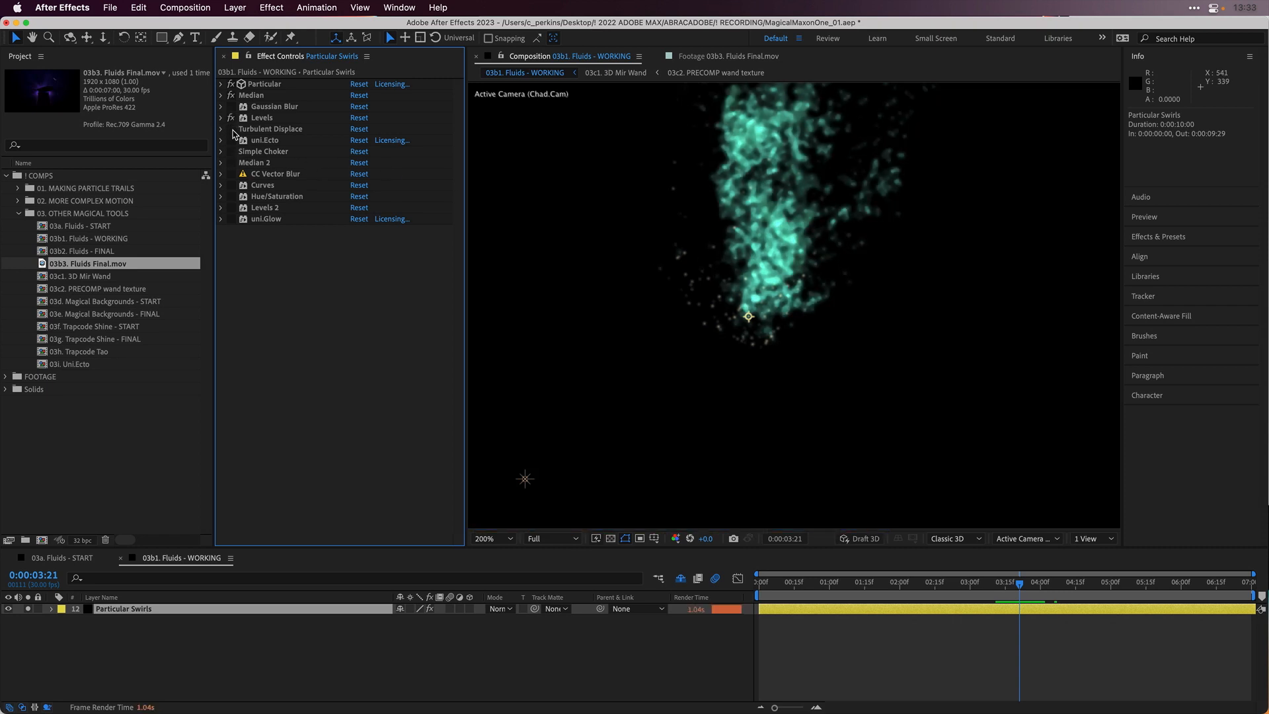
{"action": "left_click", "coordinate": [230, 129]}
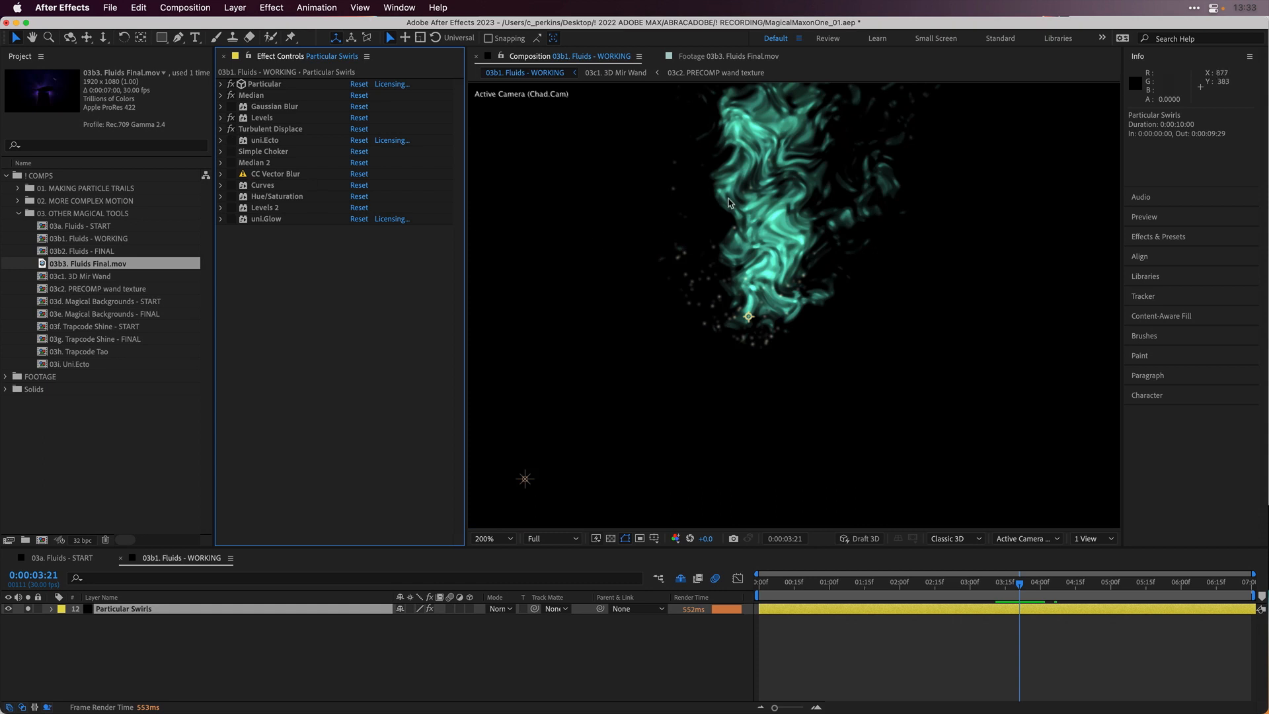
{"action": "left_click_drag", "start_coordinate": [1021, 588], "coordinate": [1055, 585]}
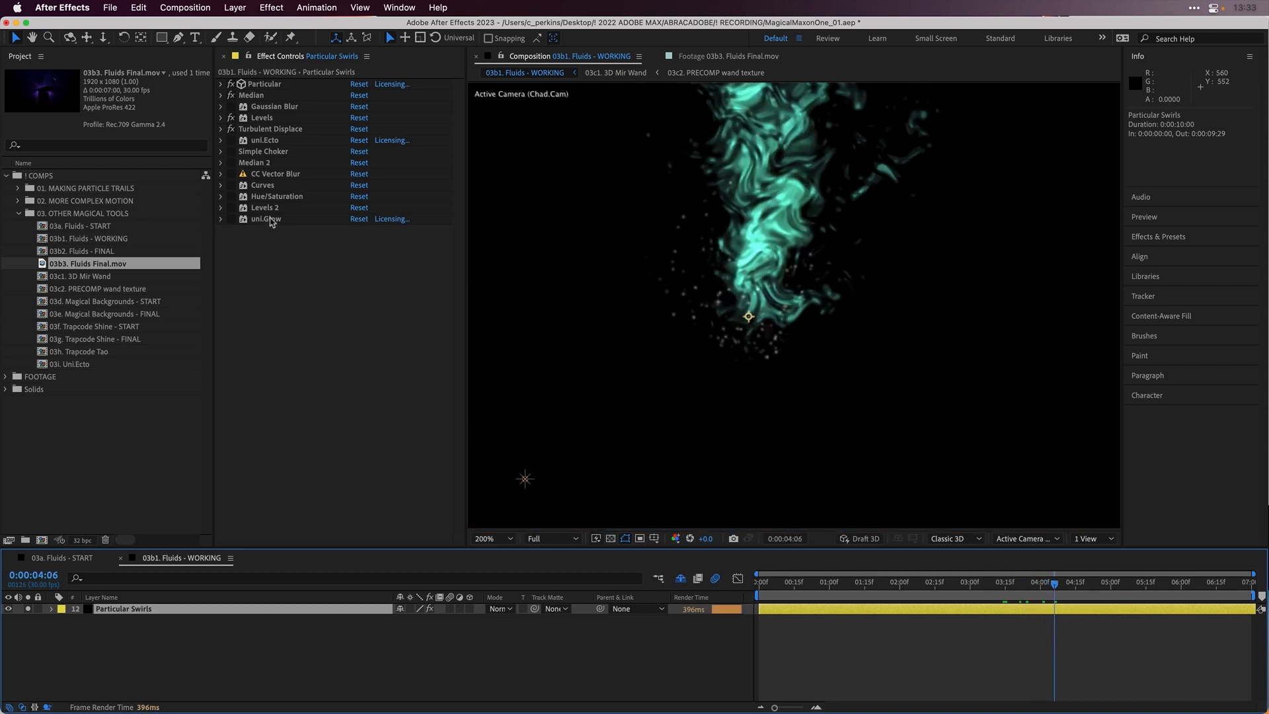
- Turn on uni.Ecto, scrub to 0:00:04:00, and enable Simple Choker on the Particular Swirls layer
{"action": "left_click", "coordinate": [232, 140]}
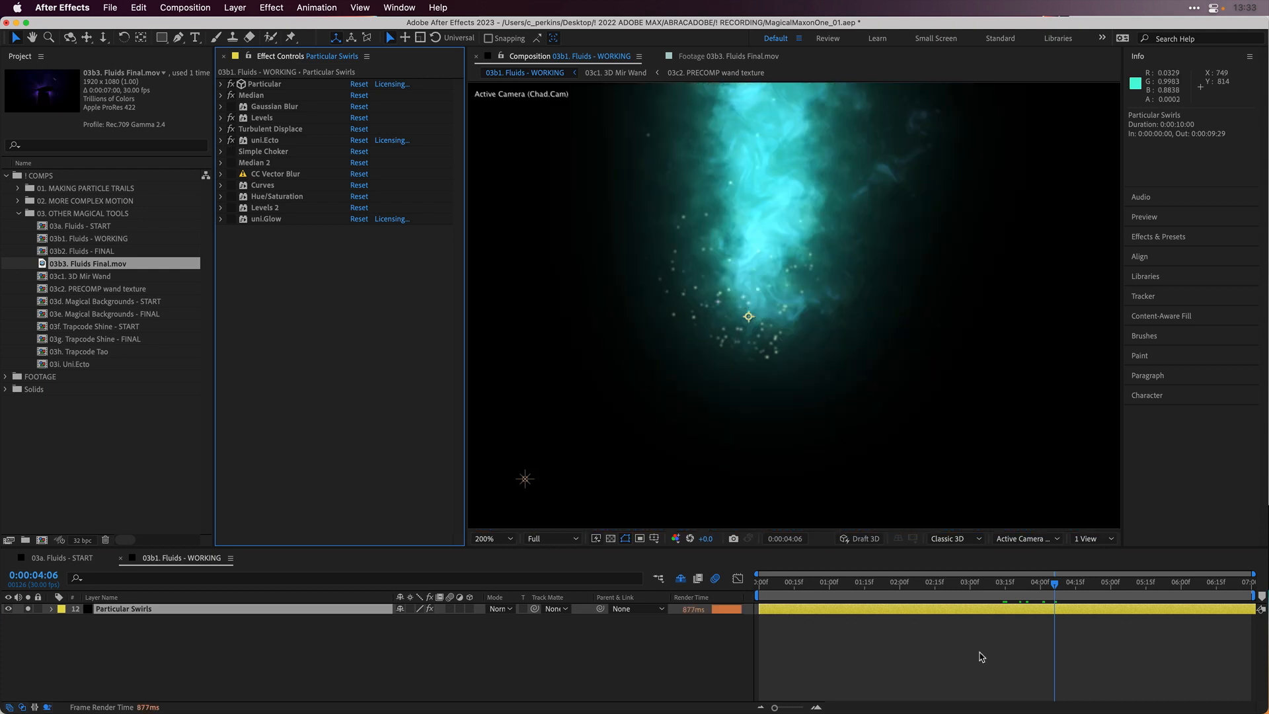
{"action": "mouse_move", "coordinate": [1053, 586]}
{"action": "left_mouse_down"}
{"action": "mouse_move", "coordinate": [1022, 595]}
{"action": "mouse_move", "coordinate": [1040, 598]}
{"action": "left_mouse_up"}
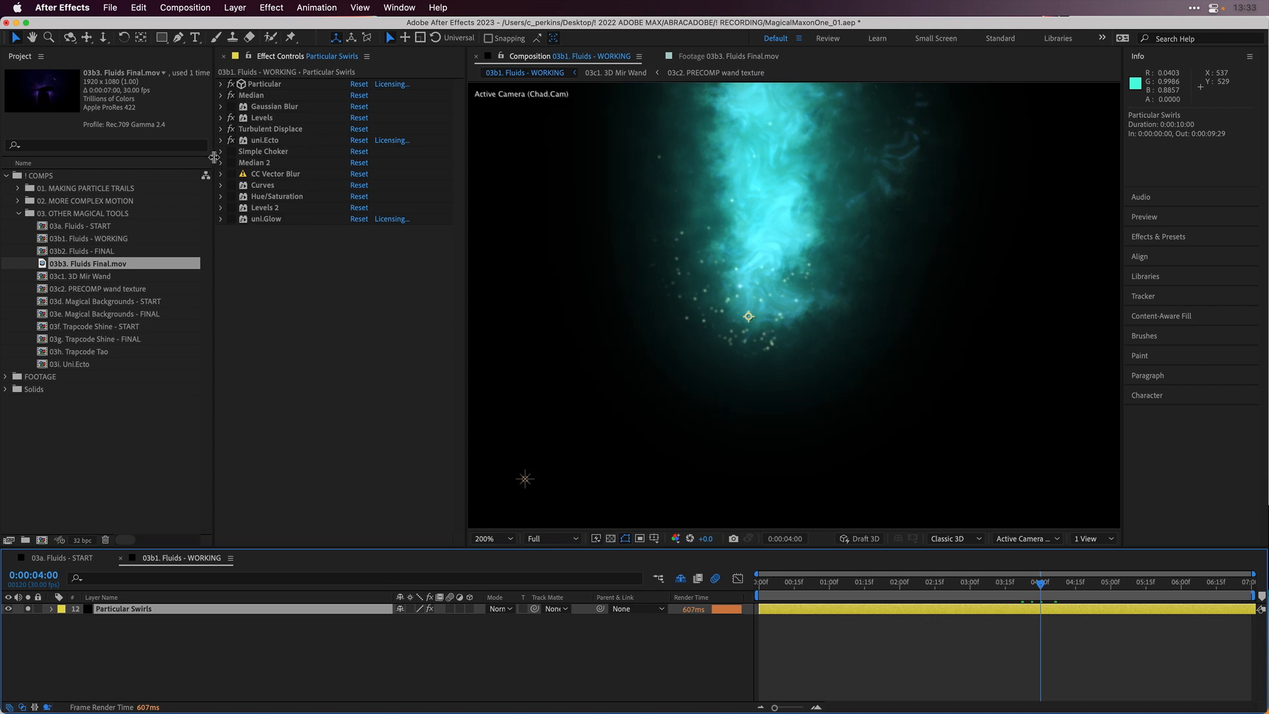
{"action": "left_click", "coordinate": [230, 151]}
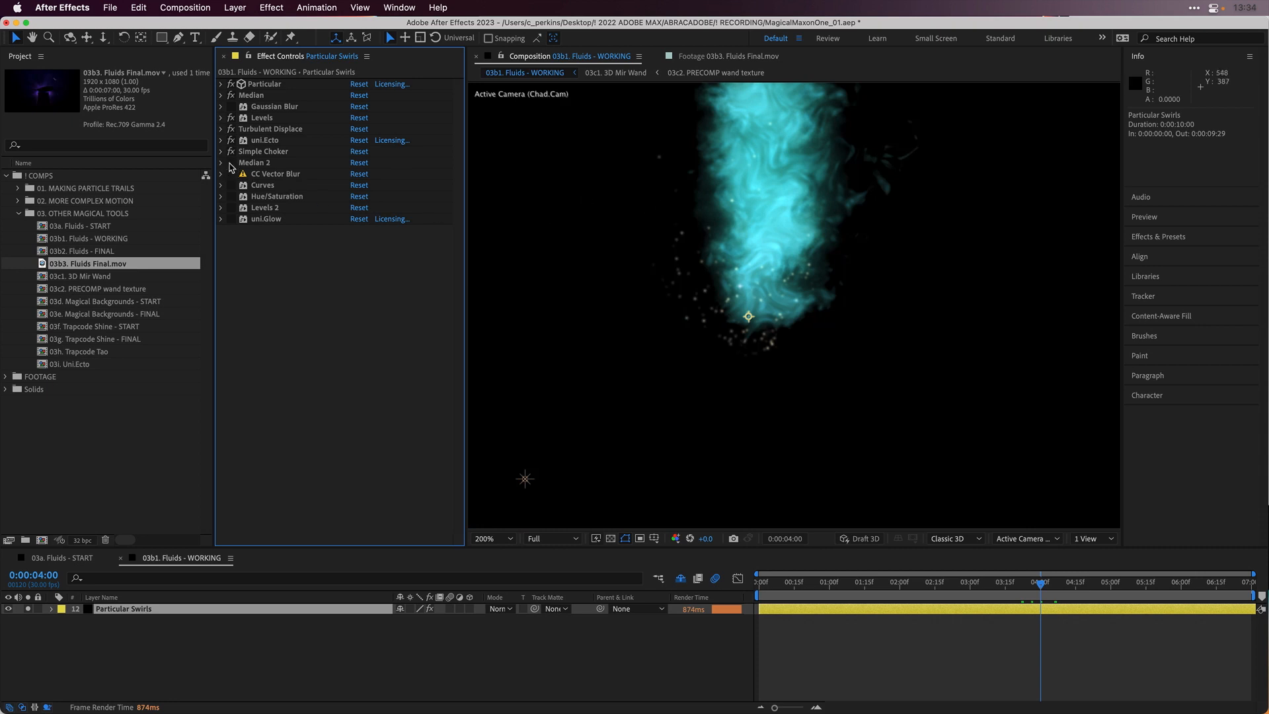
- Enable Median 2, Curves, Hue/Saturation, Levels 2 and uni.Glow to restore the green glowing look
{"action": "left_click", "coordinate": [230, 163]}
{"action": "left_click", "coordinate": [232, 186]}
{"action": "left_click", "coordinate": [234, 196]}
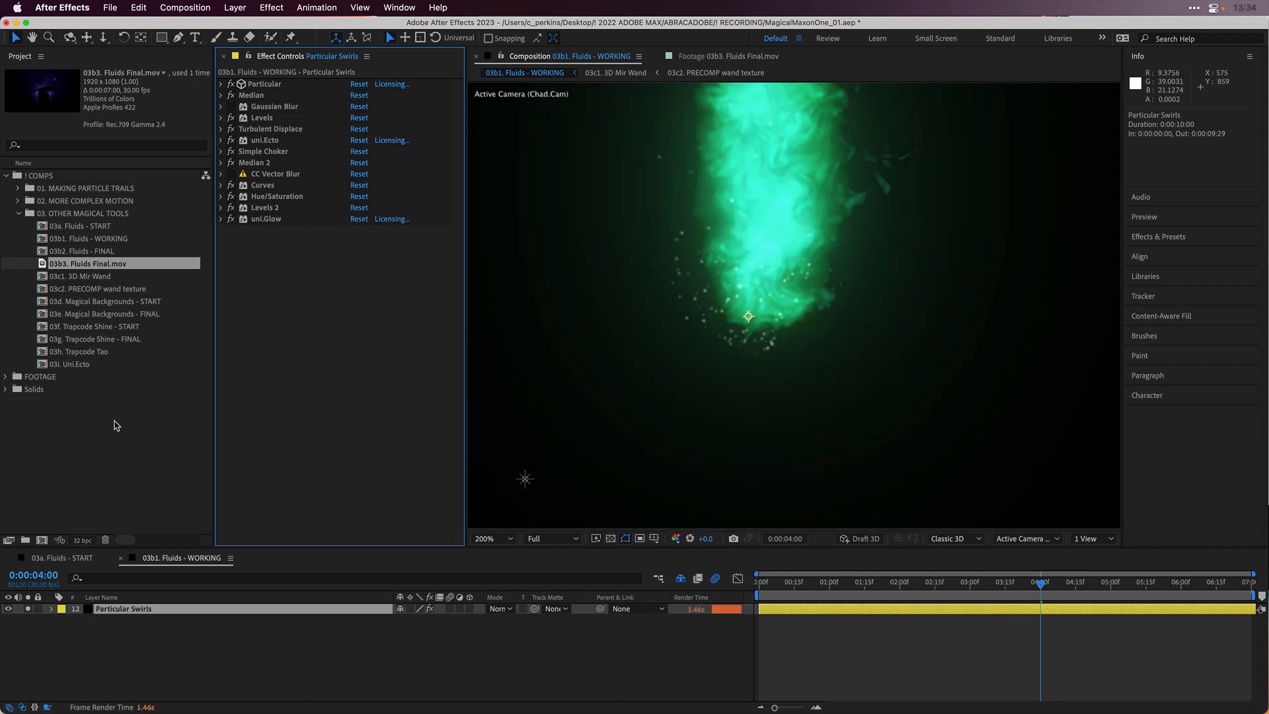
- Turn off the effects from Levels through uni.Glow, try CC Vector Blur, and switch to Gaussian Blur instead
{"action": "left_click", "coordinate": [281, 174]}
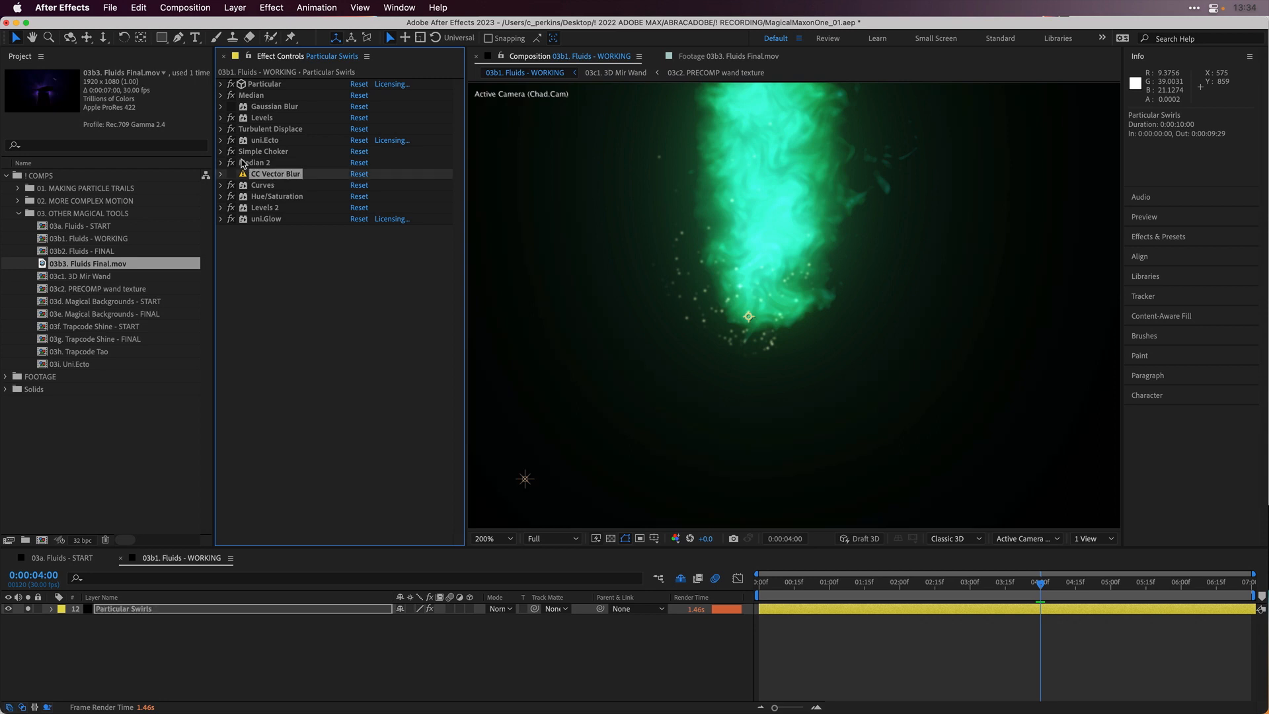
{"action": "left_click_drag", "start_coordinate": [231, 163], "coordinate": [231, 226]}
{"action": "left_click", "coordinate": [232, 175]}
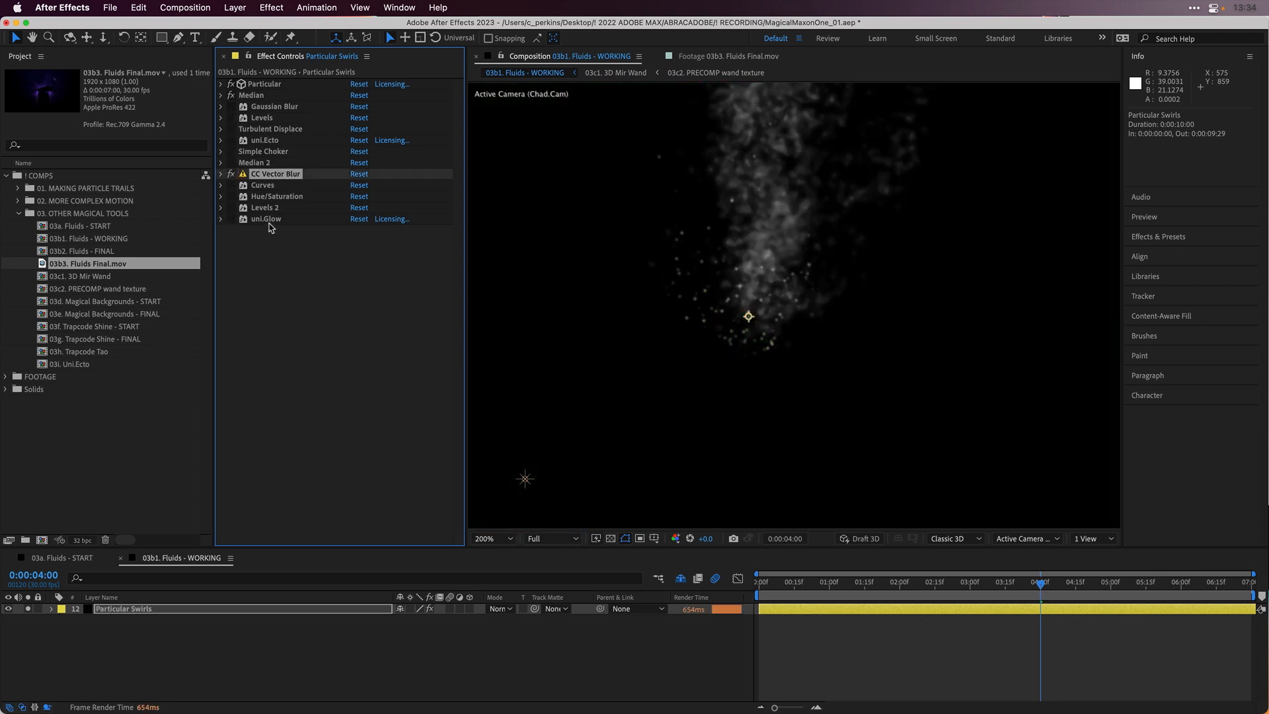
{"action": "left_click", "coordinate": [231, 106]}
{"action": "left_click", "coordinate": [231, 174]}
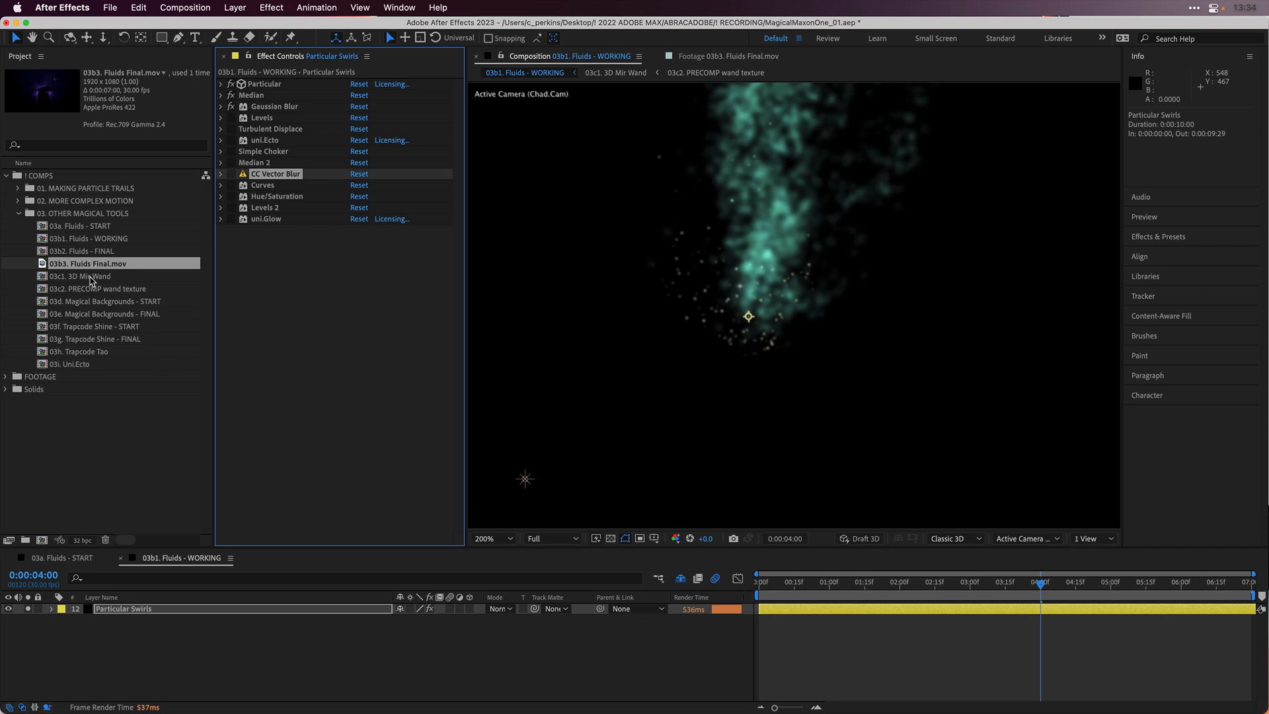
- Open the 03c1. 3D Mir Wand composition and scrub through the wand's spinning animation to 0:00:03:15
{"action": "double_click", "coordinate": [91, 277]}
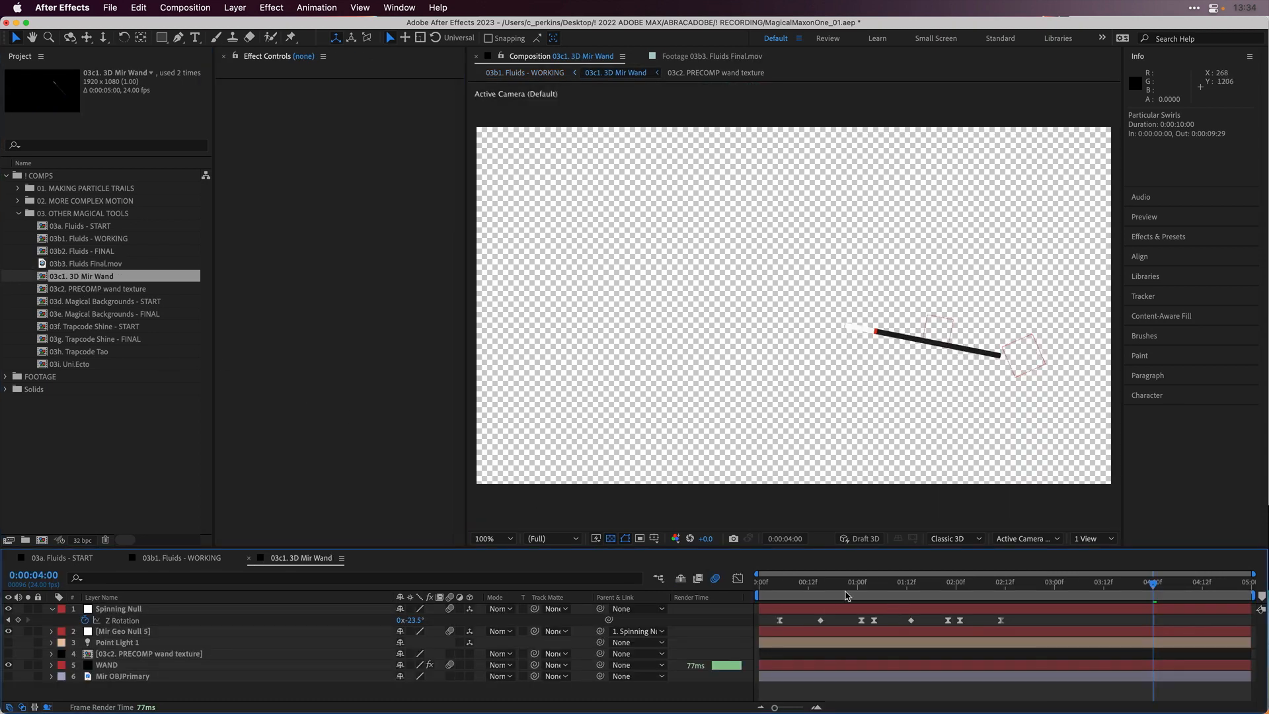
{"action": "left_click_drag", "start_coordinate": [901, 399], "coordinate": [792, 360]}
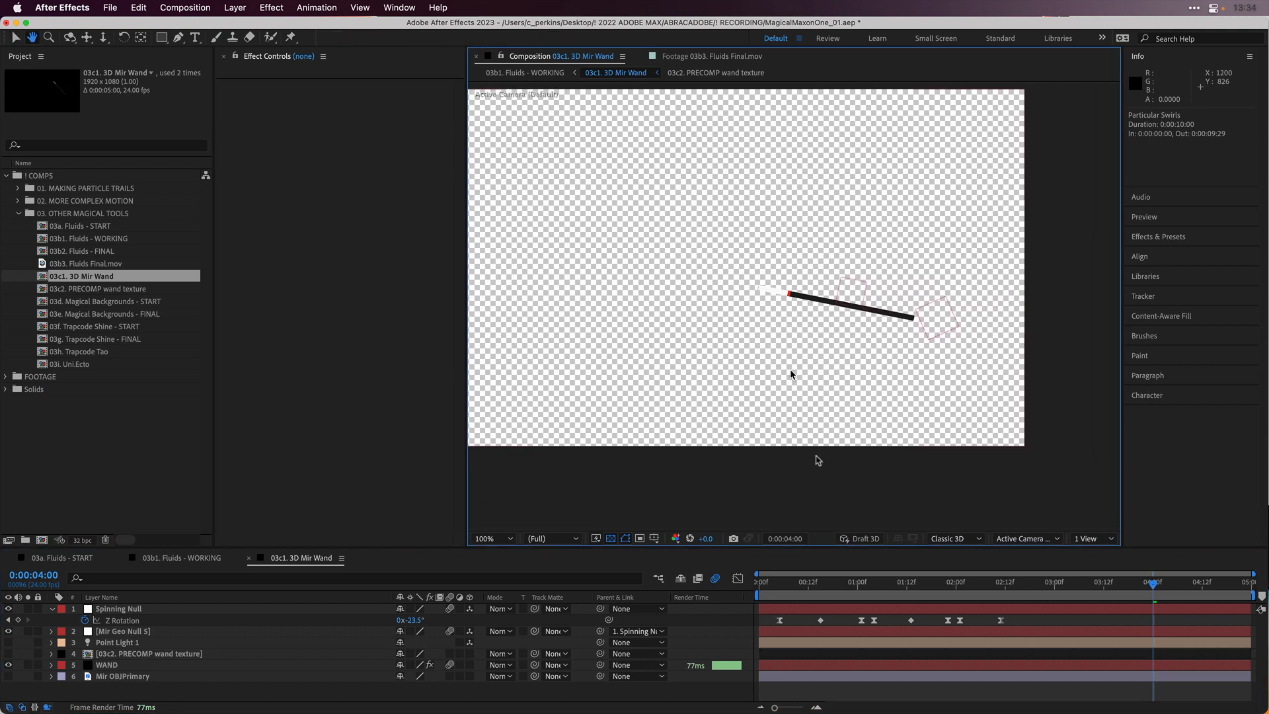
{"action": "left_click_drag", "start_coordinate": [780, 584], "coordinate": [1117, 582]}
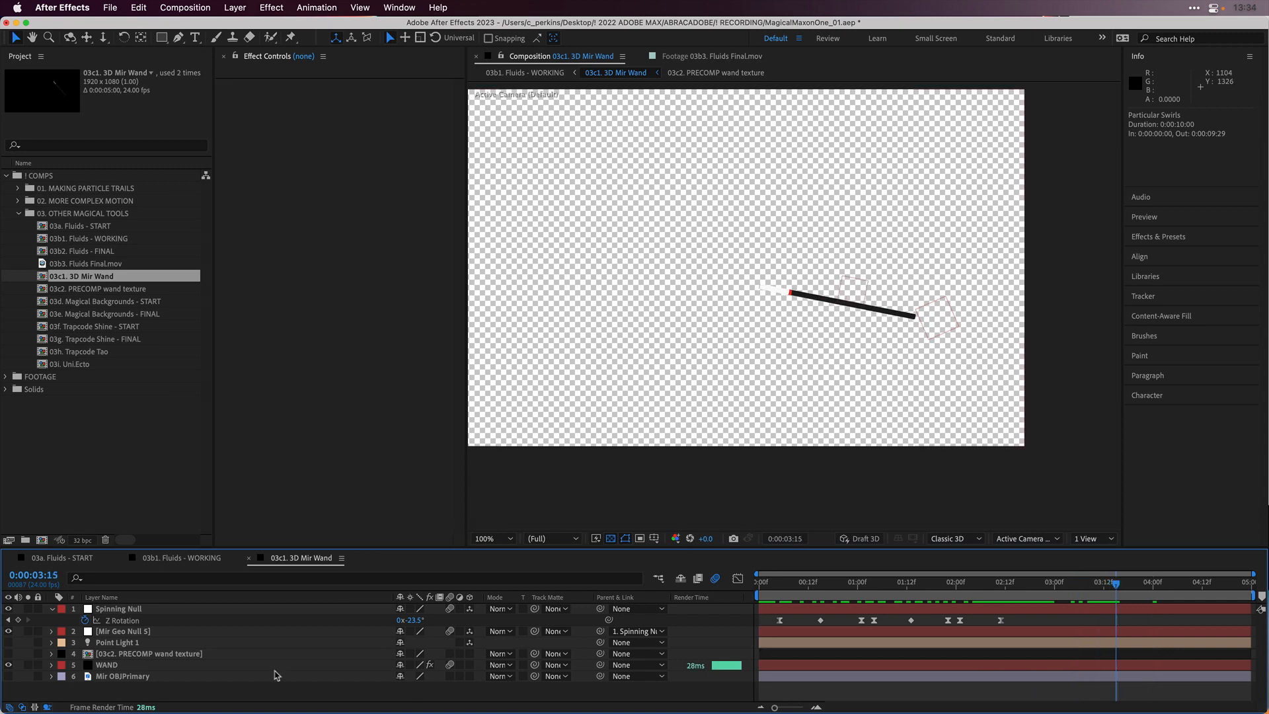
- Examine the Mir geometry settings of the WAND layer, browse the available 3D models, and cancel without choosing one
{"action": "left_click", "coordinate": [152, 669]}
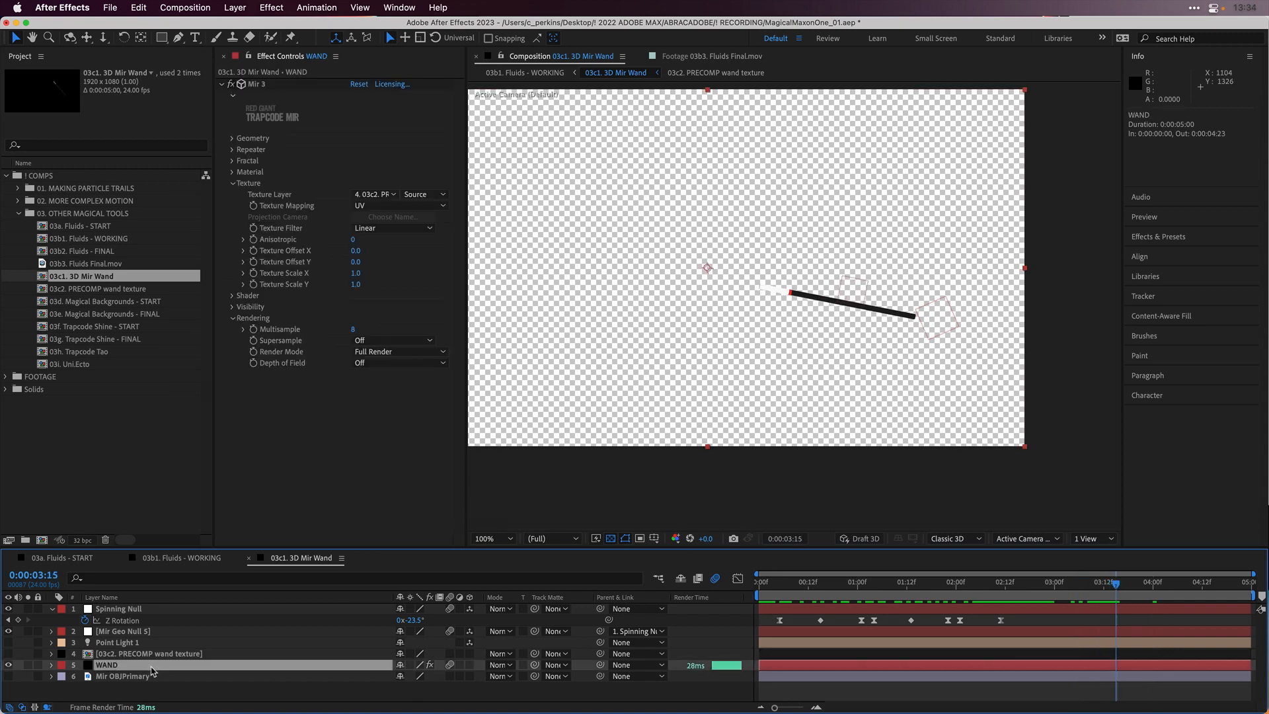
{"action": "left_click", "coordinate": [230, 139]}
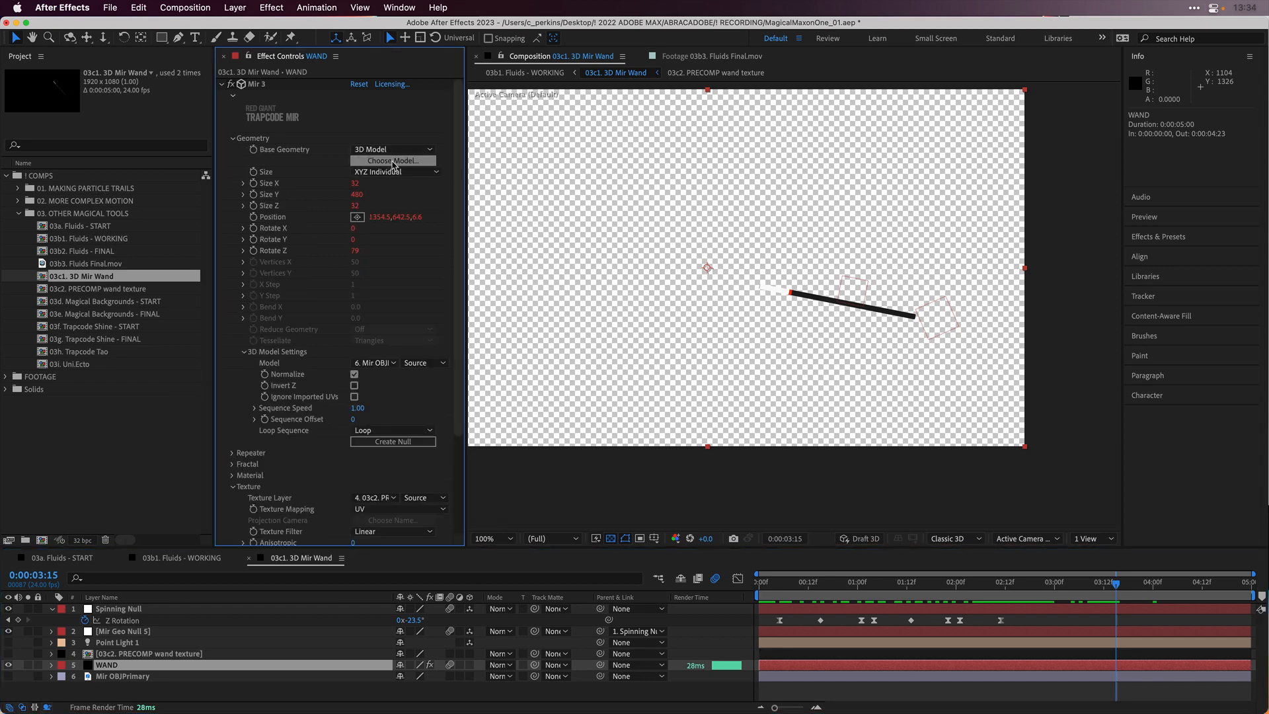
{"action": "left_click", "coordinate": [393, 162]}
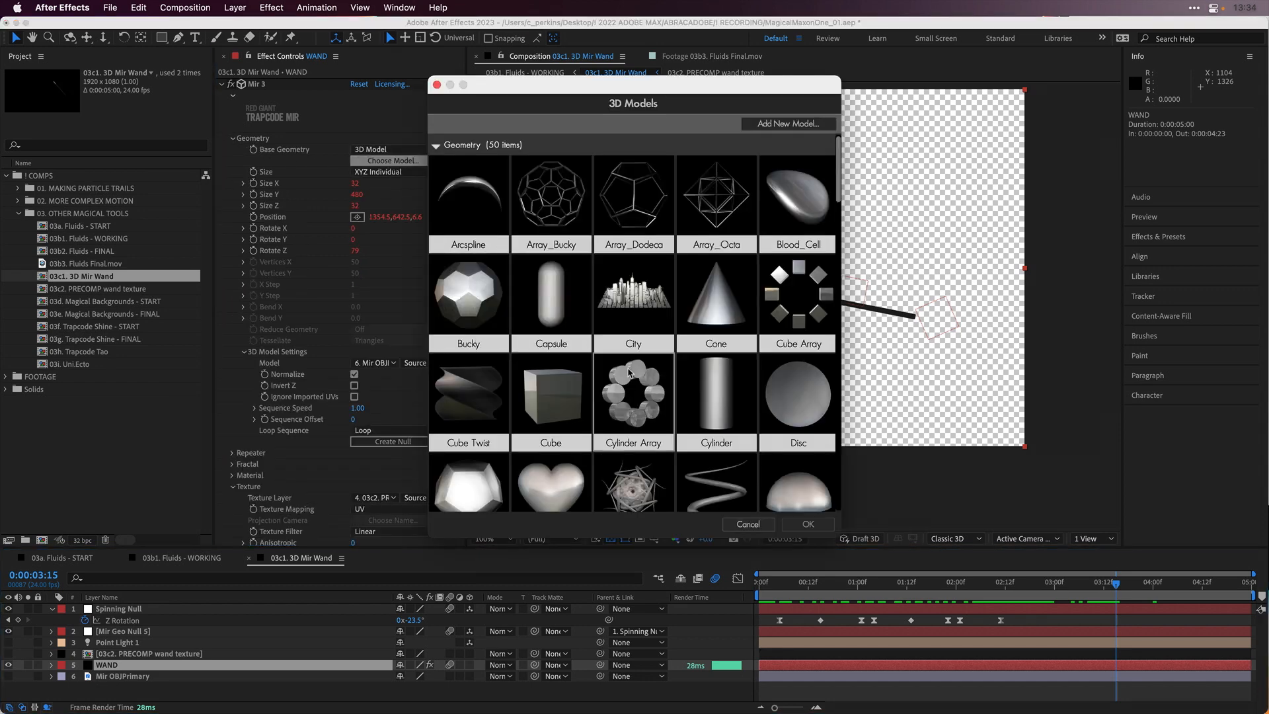
{"action": "scroll", "coordinate": [558, 329], "scroll_direction": "down", "scroll_amount": 1}
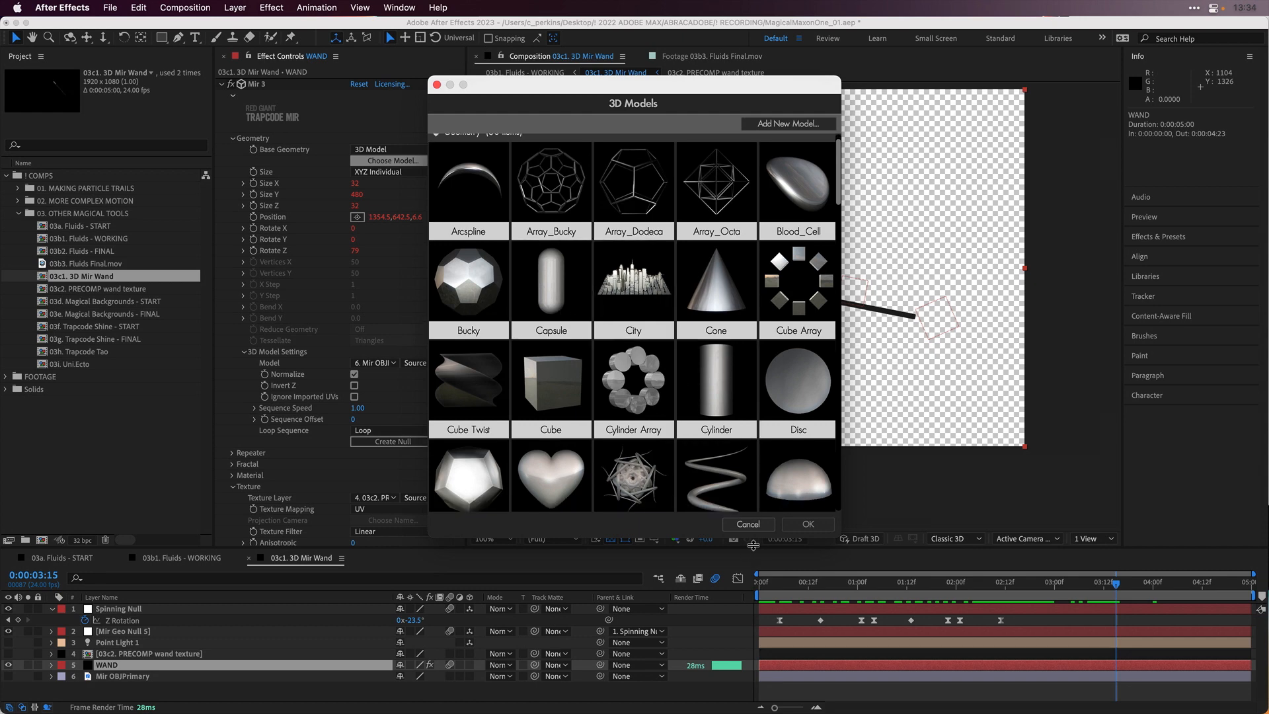
{"action": "left_click", "coordinate": [747, 523]}
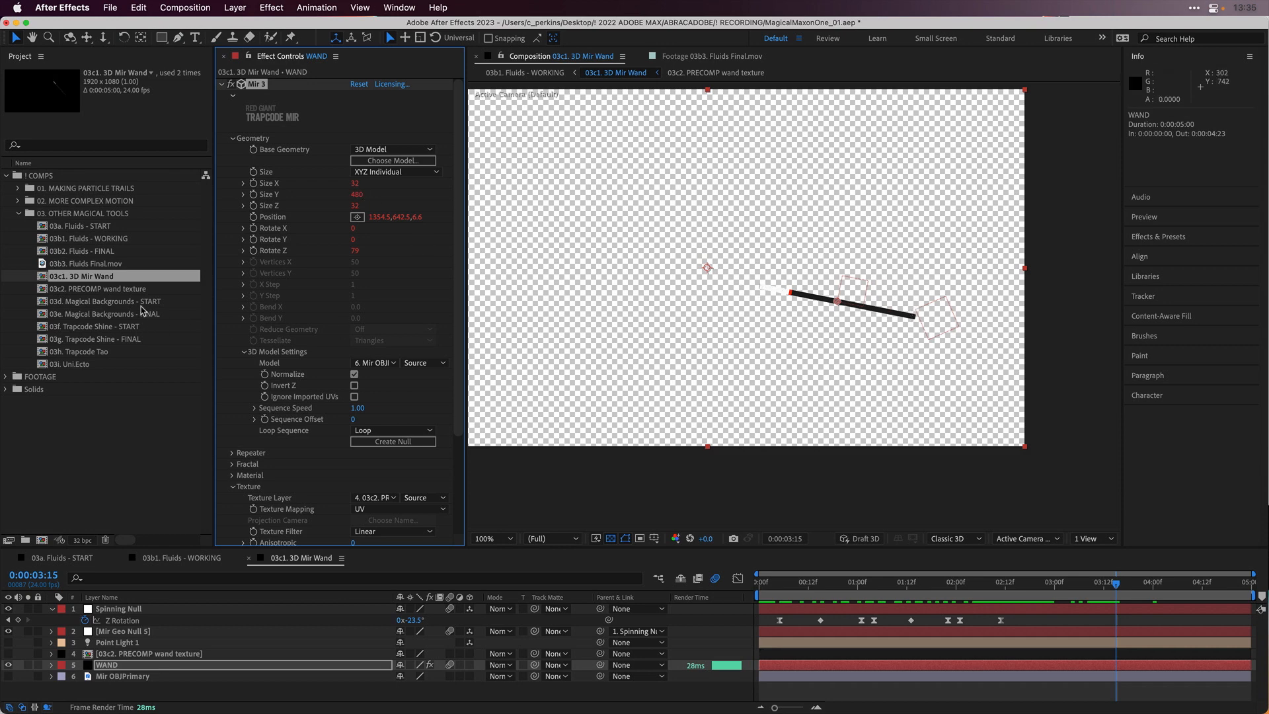
- Open the 03c2. PRECOMP wand texture composition and examine the white, red and black bands at 100% zoom
{"action": "double_click", "coordinate": [137, 290]}
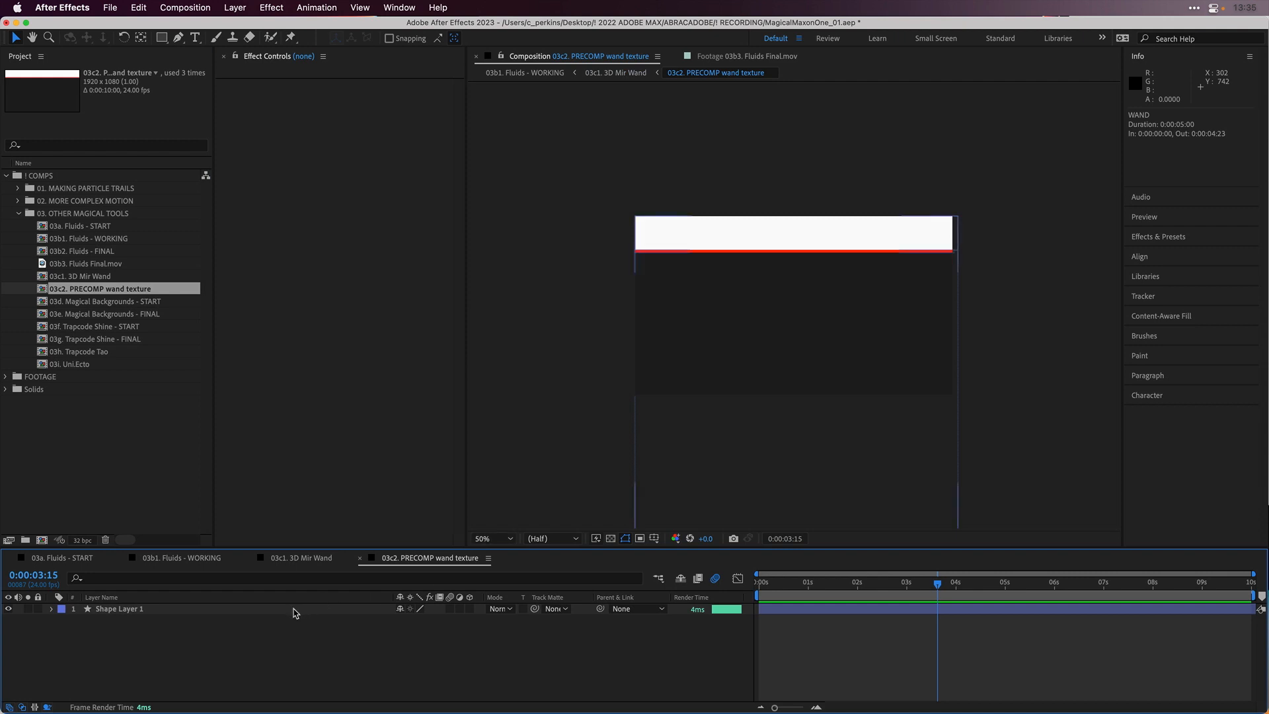
{"action": "key", "text": "slash"}
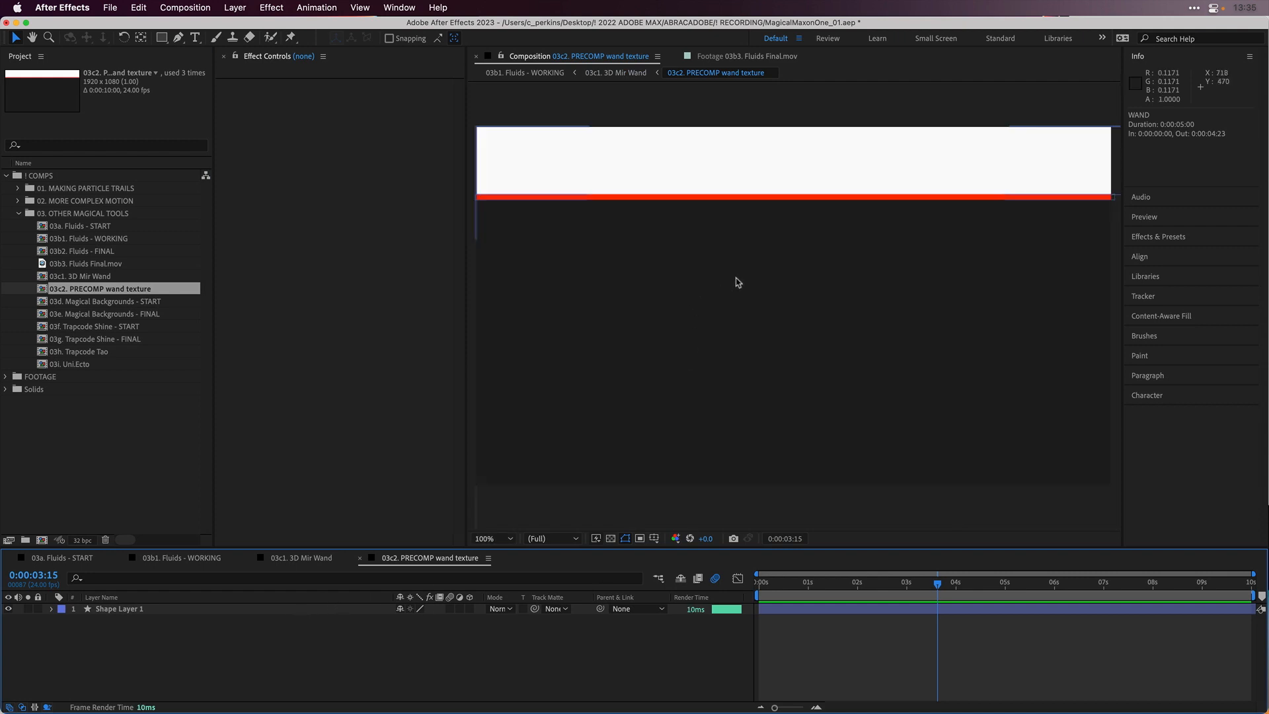
{"action": "left_click", "coordinate": [749, 266]}
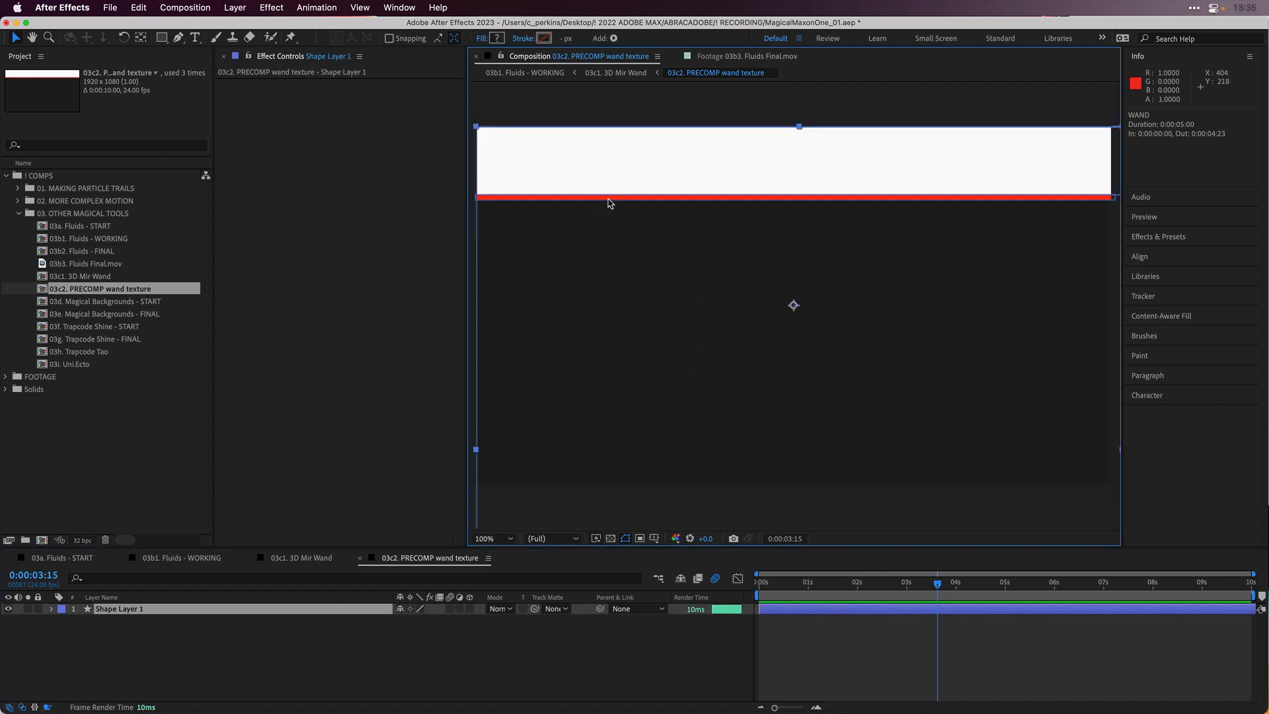
{"action": "left_click", "coordinate": [541, 664]}
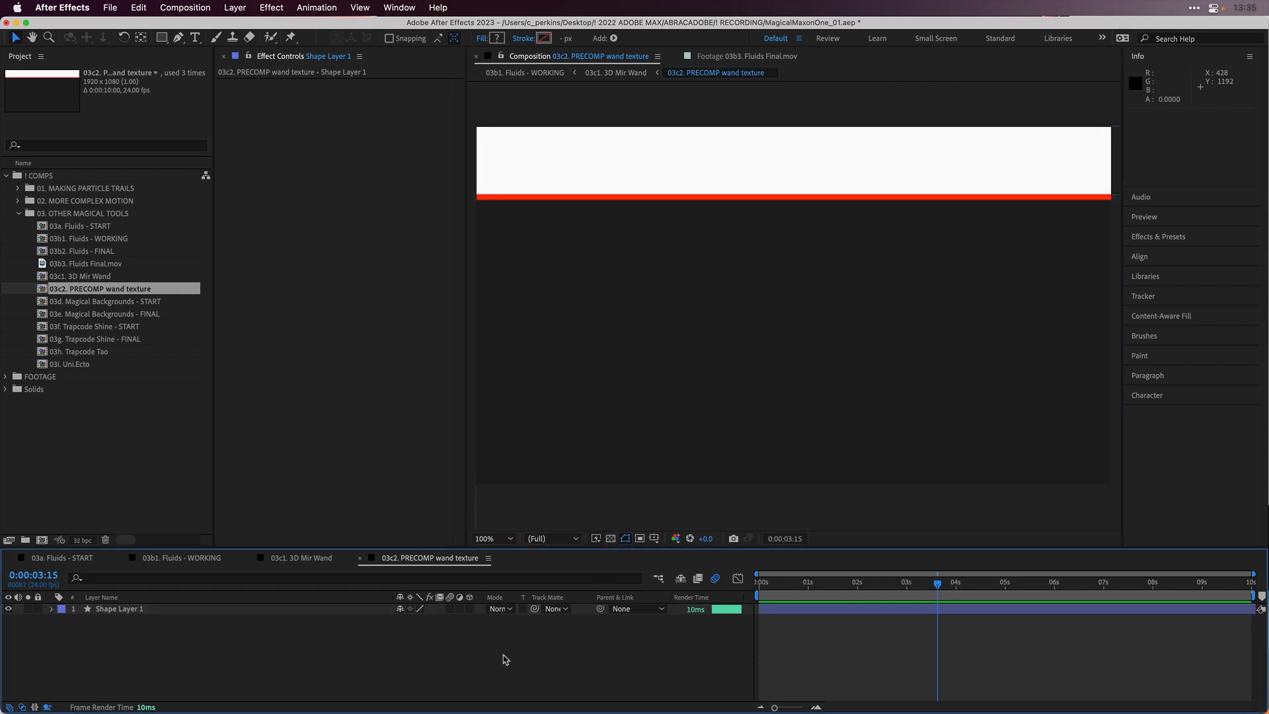
- Preview the wand's rotation in 03c1. 3D Mir Wand and compare it with the wand movement in 03b3. Fluids Final.mov
{"action": "left_click", "coordinate": [306, 559]}
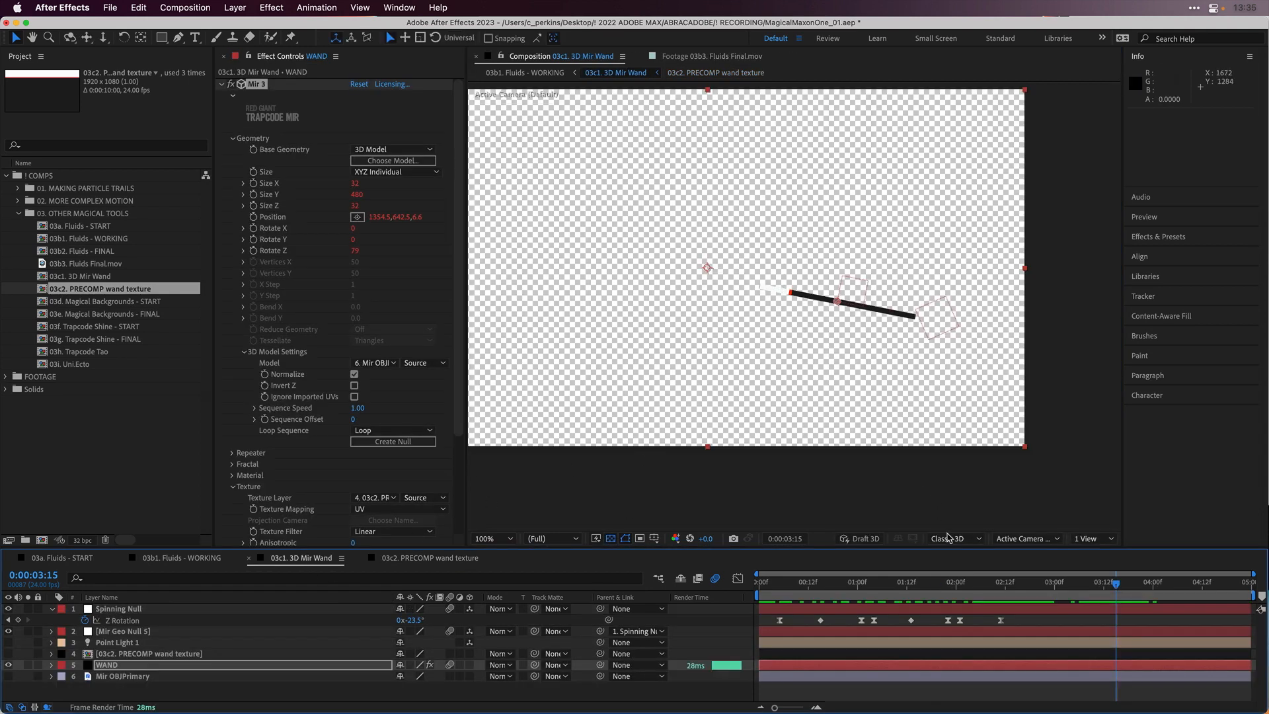
{"action": "mouse_move", "coordinate": [955, 588]}
{"action": "left_mouse_down"}
{"action": "mouse_move", "coordinate": [932, 588]}
{"action": "mouse_move", "coordinate": [968, 588]}
{"action": "left_mouse_up"}
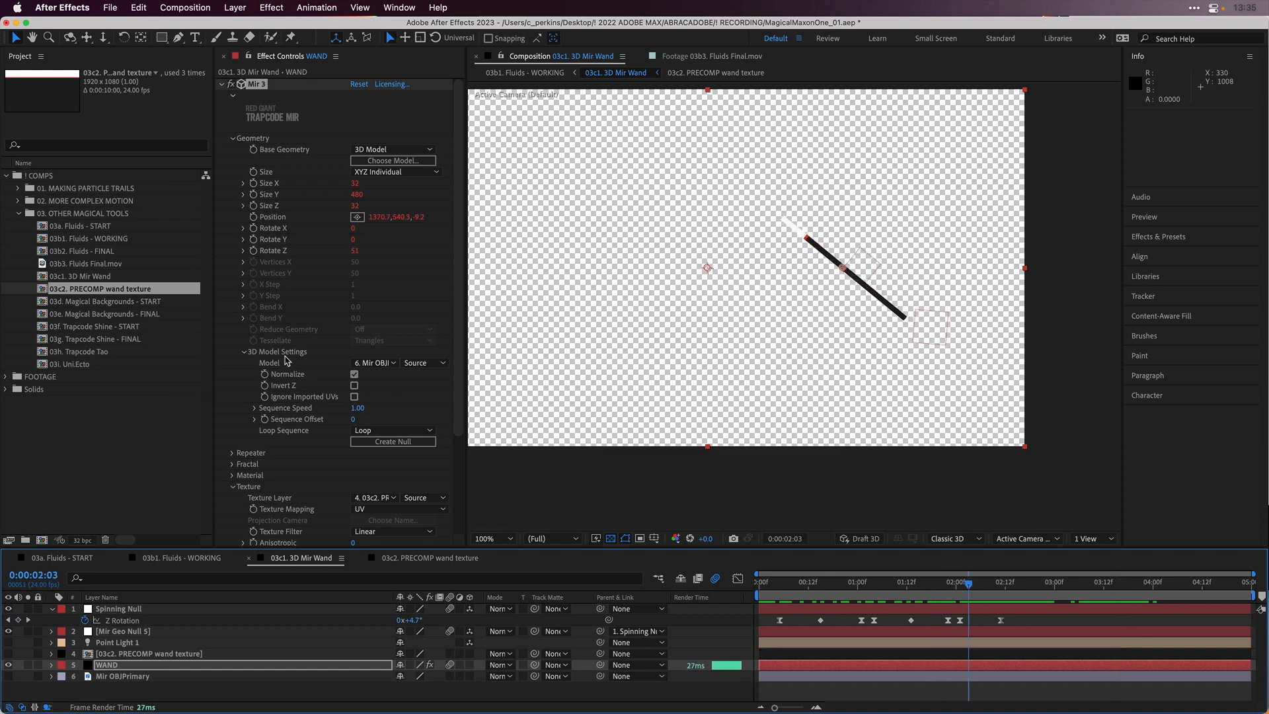
{"action": "double_click", "coordinate": [79, 264]}
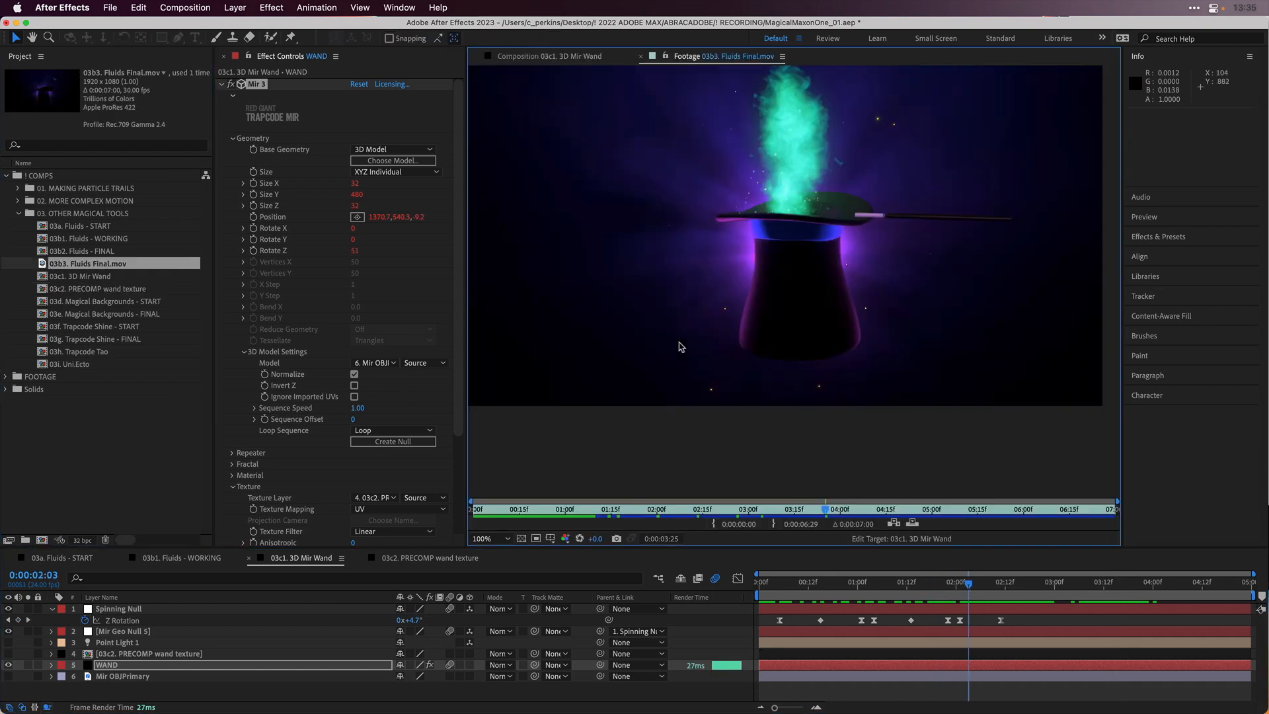
{"action": "left_click", "coordinate": [613, 510]}
{"action": "left_click_drag", "start_coordinate": [614, 512], "coordinate": [684, 510]}
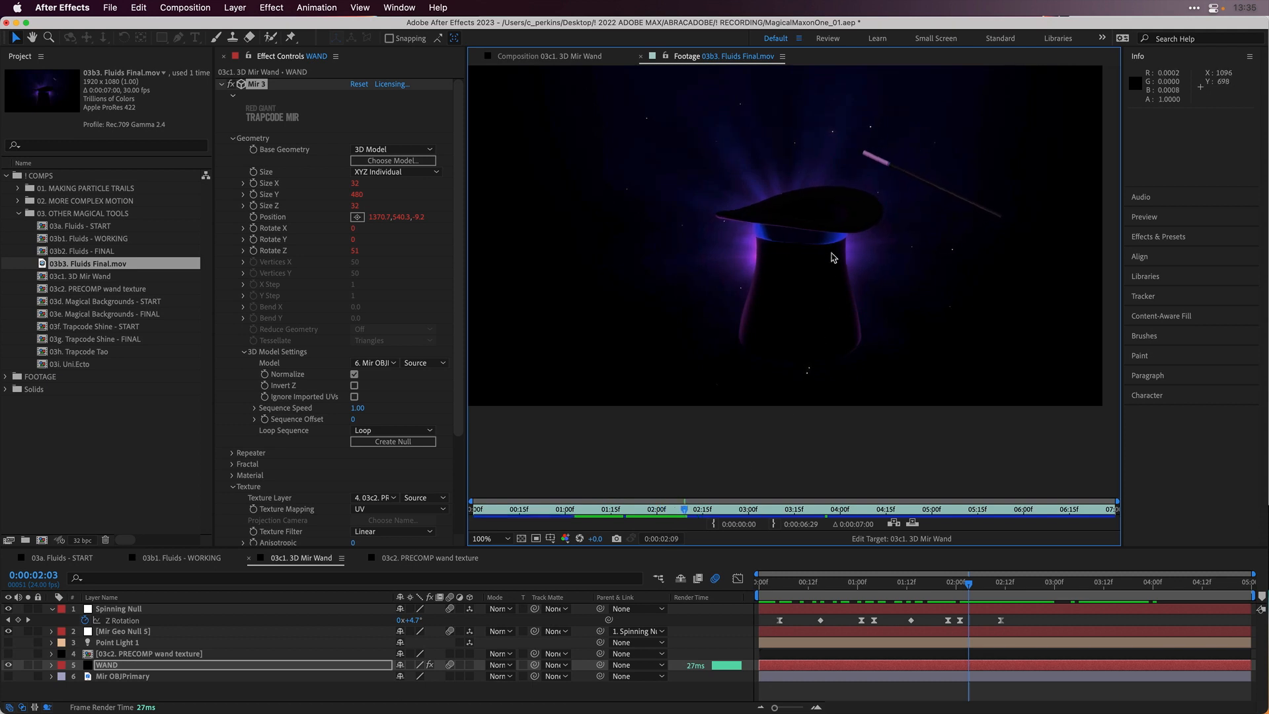
{"action": "left_click_drag", "start_coordinate": [573, 509], "coordinate": [575, 446]}
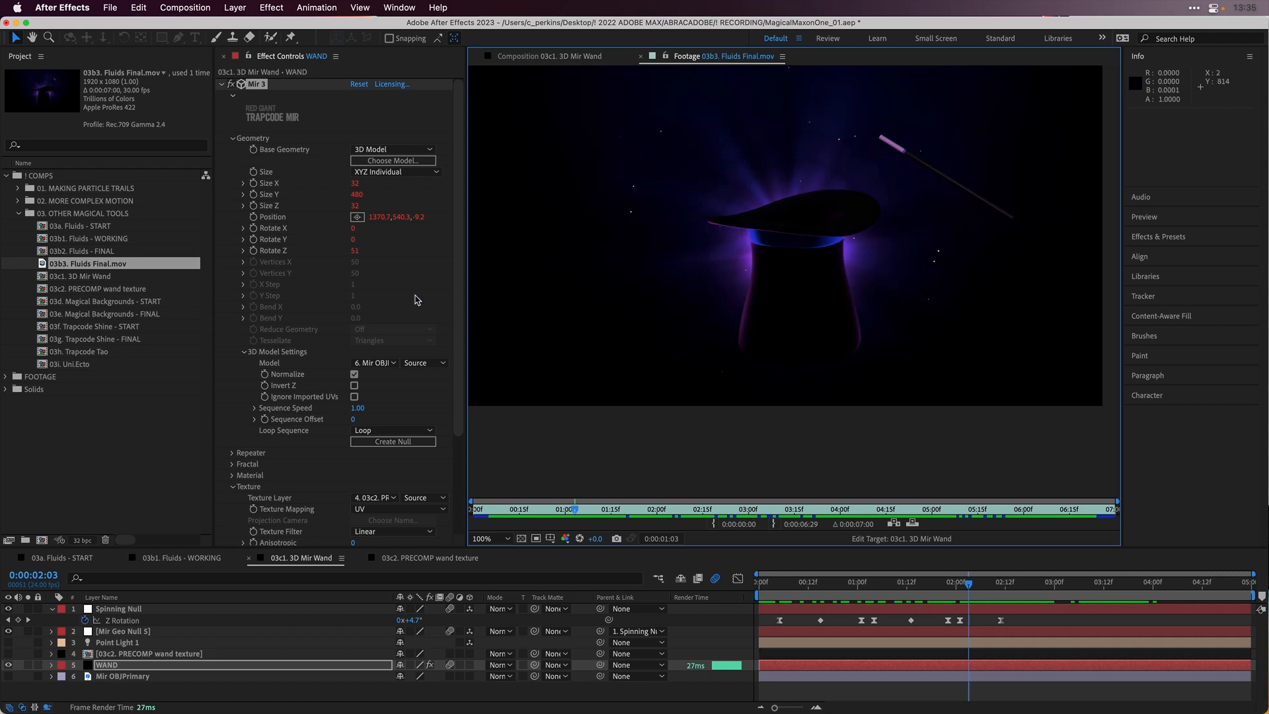
- Open the 03d. Magical Backgrounds - START composition and add a black 1920 x 1080 px solid named Bkg
{"action": "double_click", "coordinate": [96, 301]}
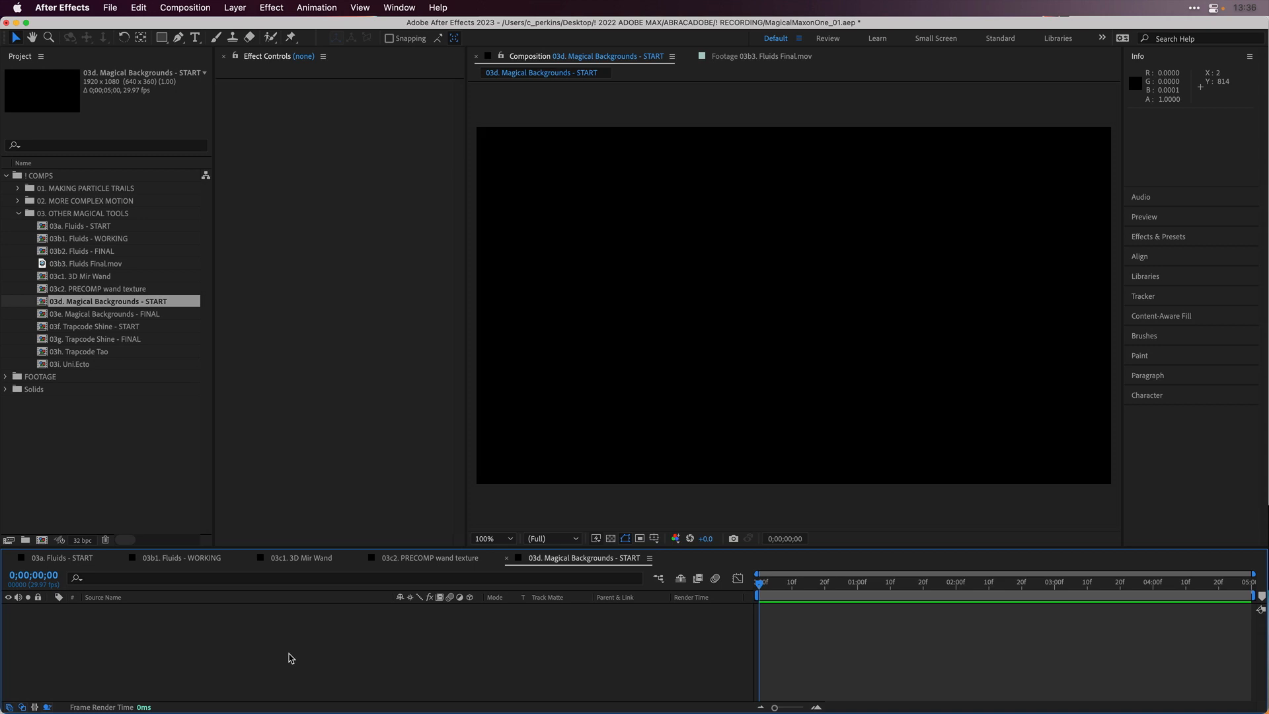
{"action": "key", "text": "super+y"}
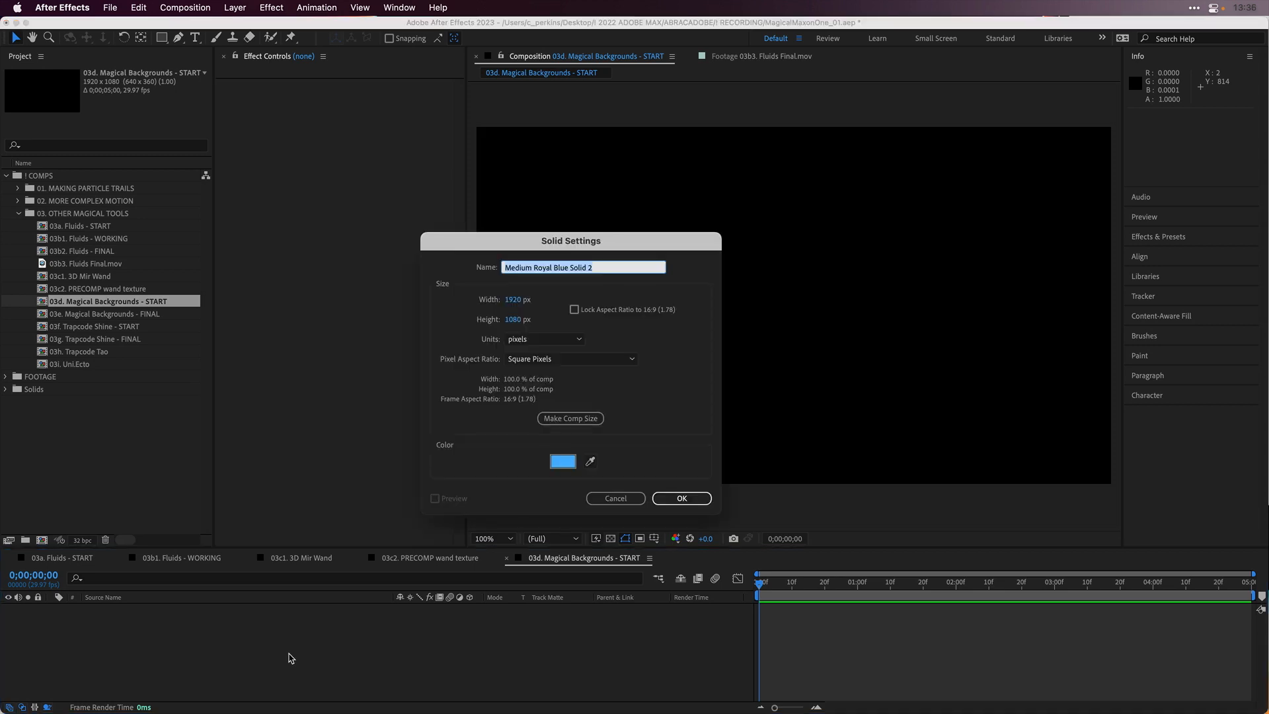
{"action": "type", "text": "Bkg"}
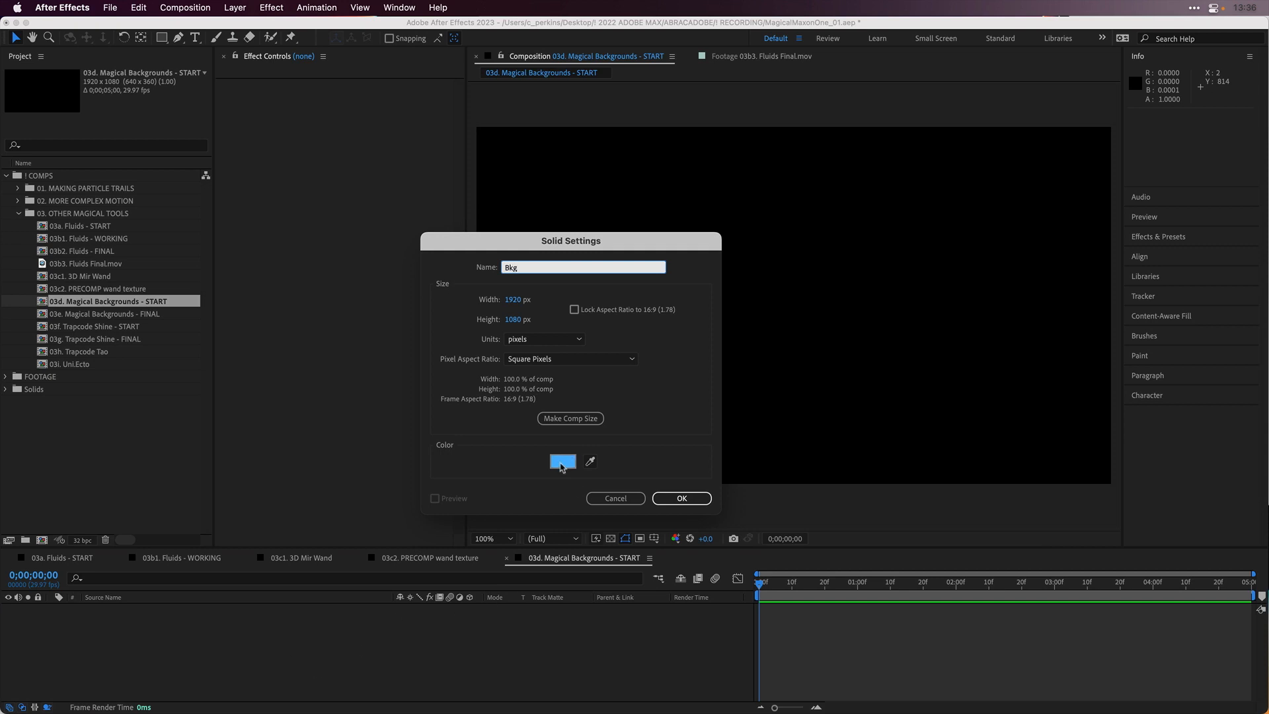
{"action": "left_click", "coordinate": [562, 461]}
{"action": "left_click_drag", "start_coordinate": [342, 481], "coordinate": [427, 566]}
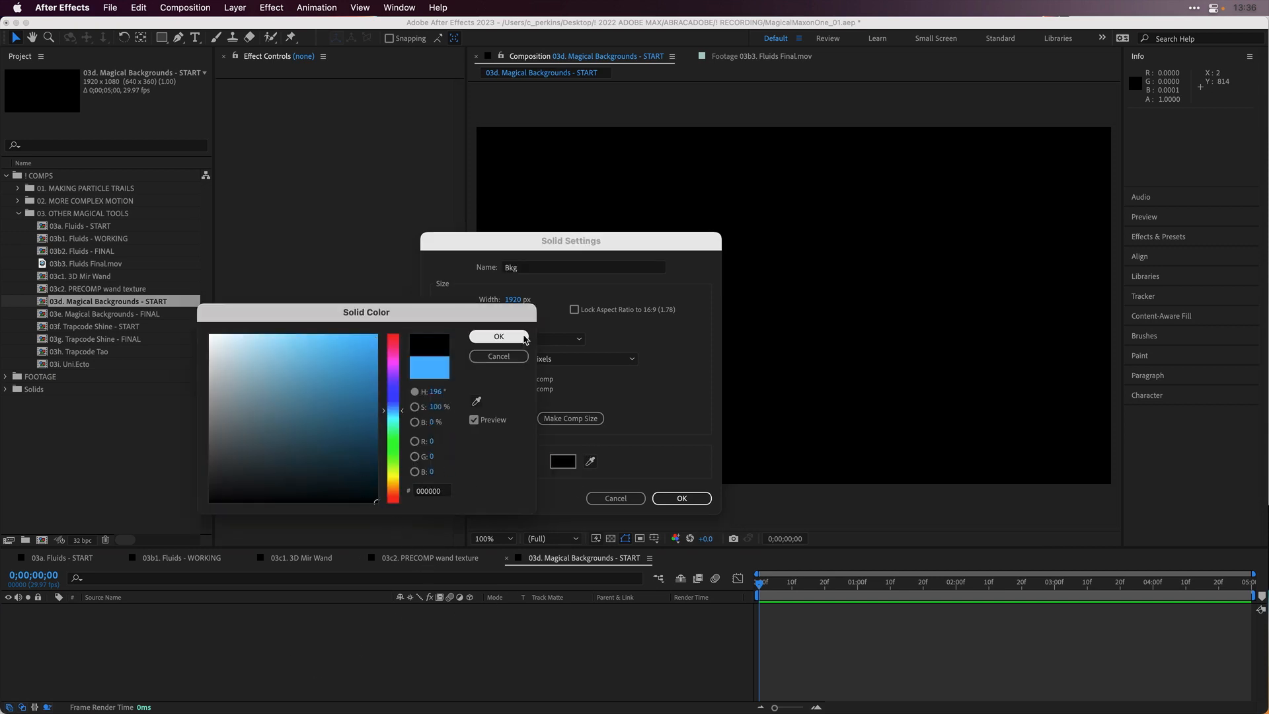
{"action": "left_click", "coordinate": [499, 336]}
{"action": "left_click", "coordinate": [681, 498]}
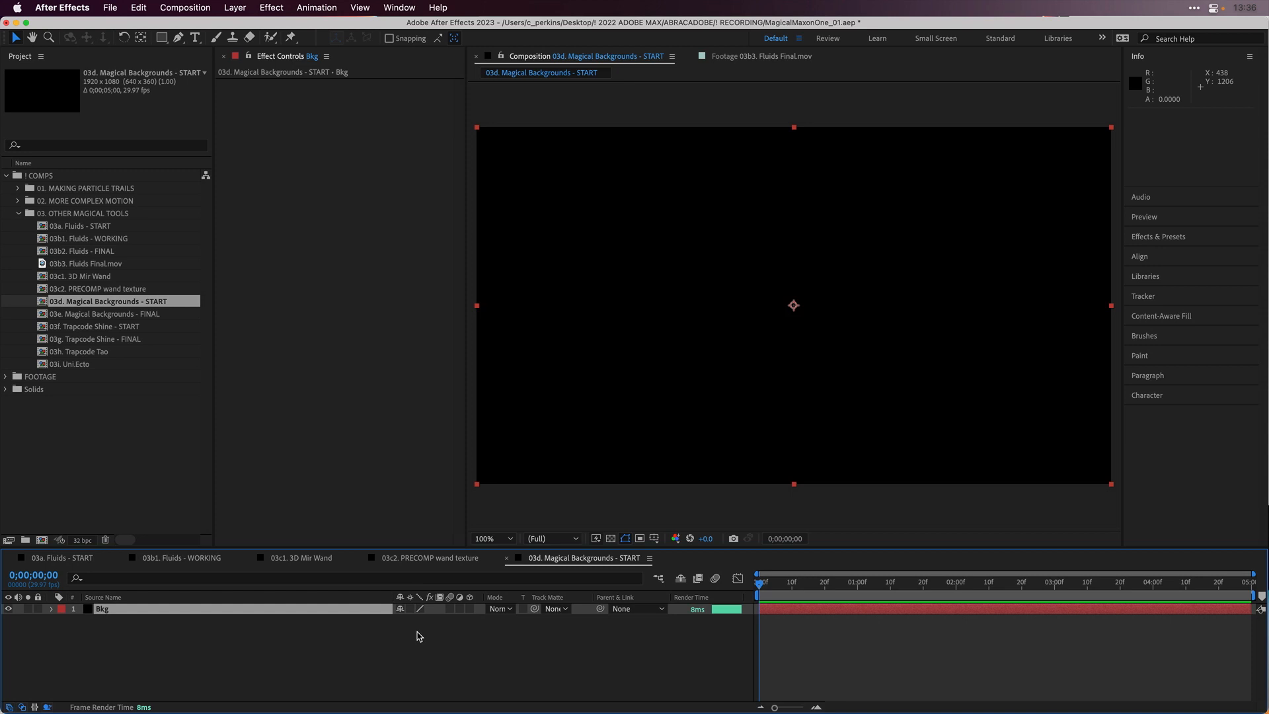
- Apply the Vertical Magic preset of Fractal Background to the Bkg layer from the RG Universe Dashboard, and close the dashboard
{"action": "left_click", "coordinate": [408, 10]}
{"action": "mouse_move", "coordinate": [558, 87]}
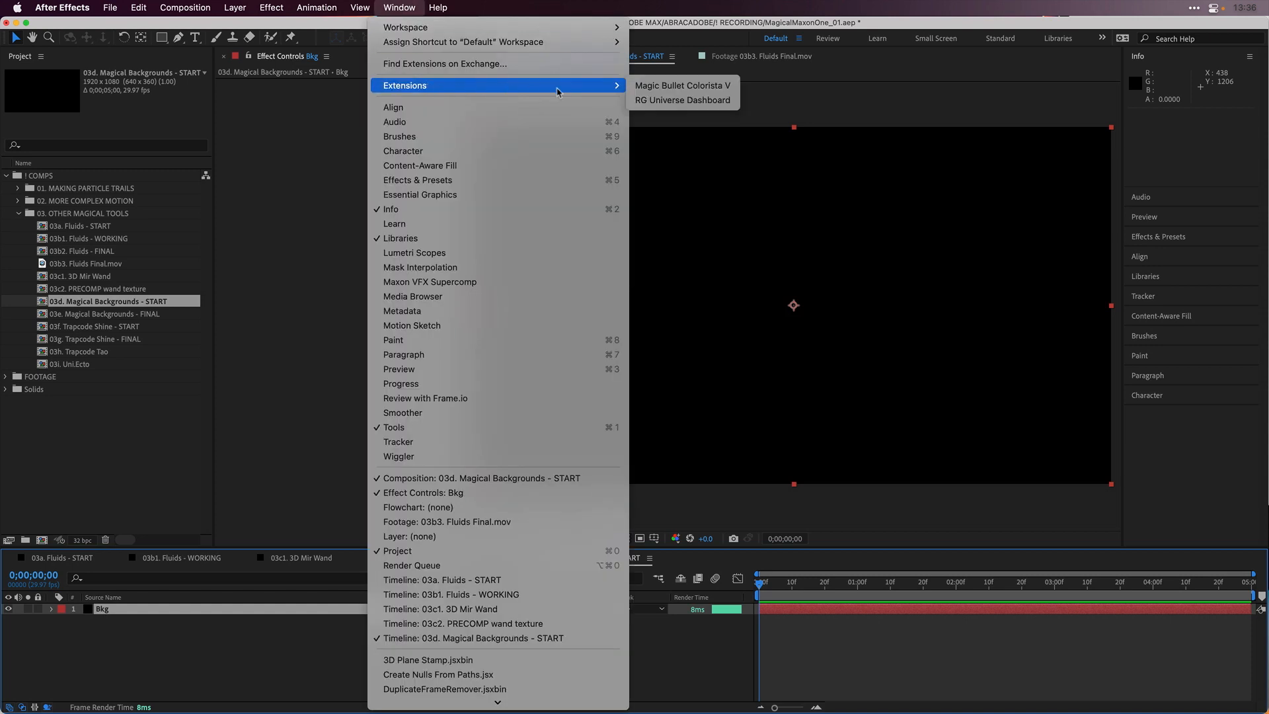
{"action": "left_click", "coordinate": [696, 103]}
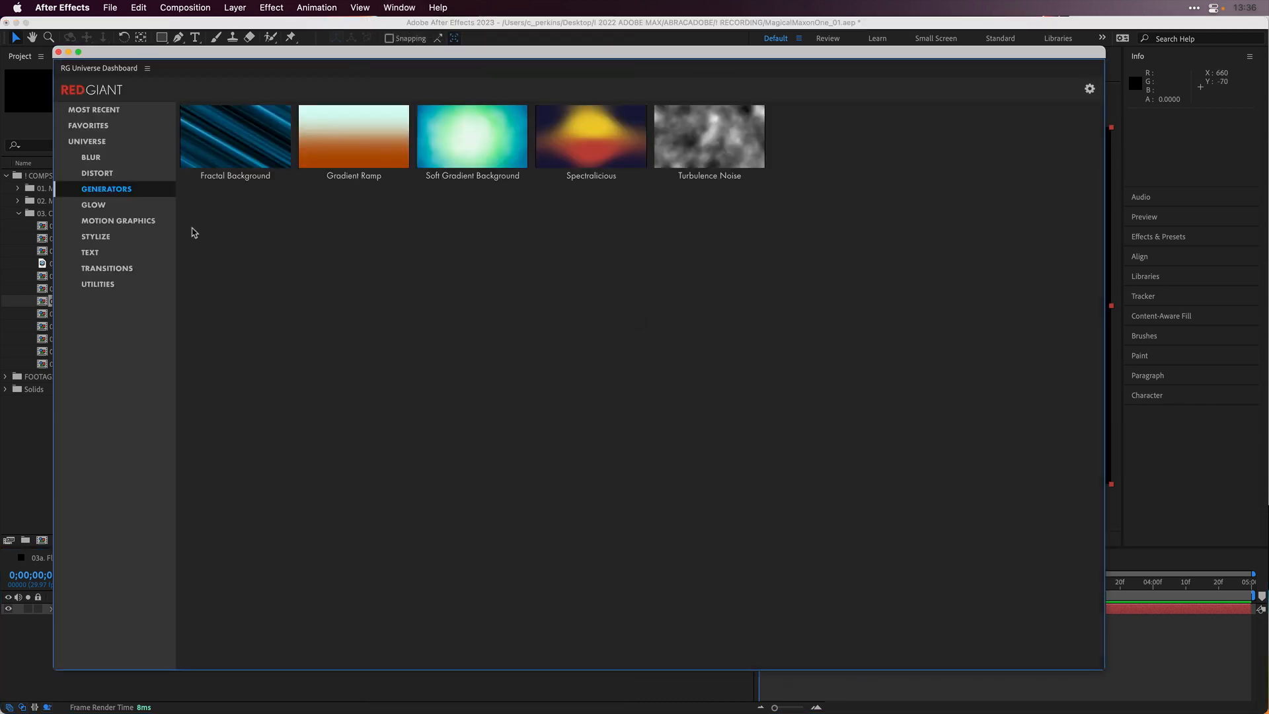
{"action": "mouse_move", "coordinate": [260, 148]}
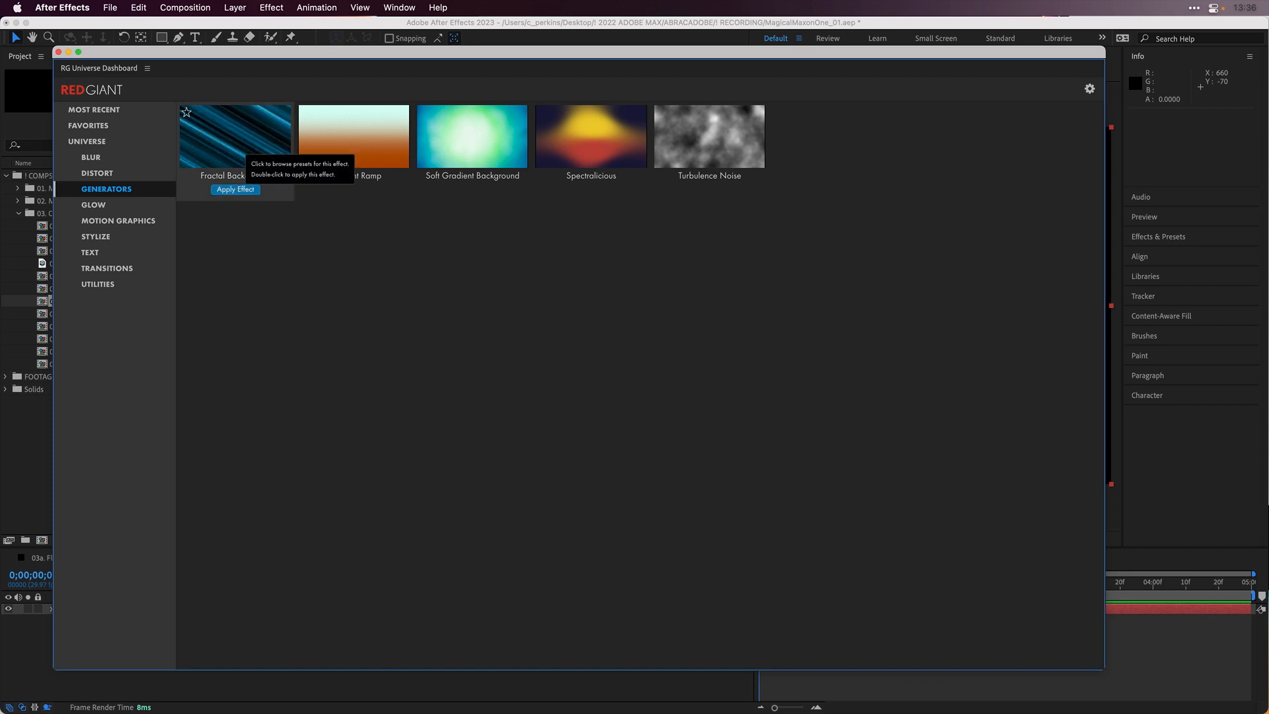
{"action": "left_click", "coordinate": [232, 149]}
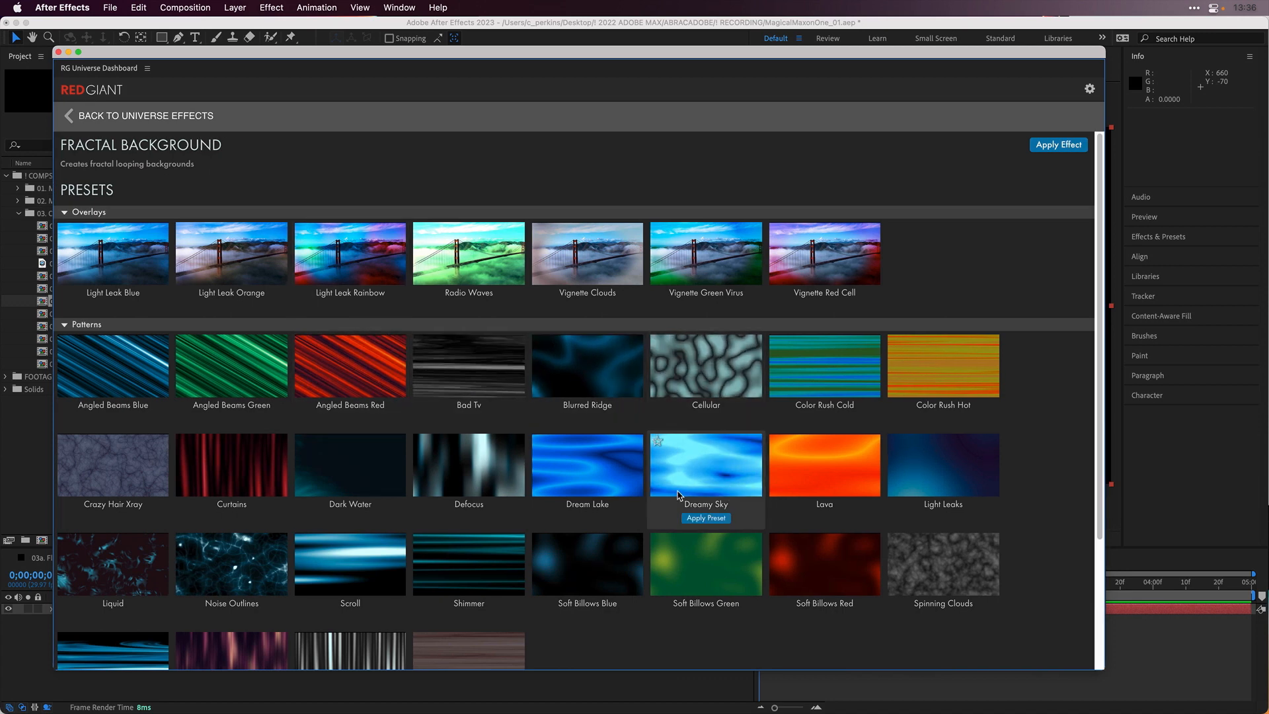
{"action": "scroll", "coordinate": [465, 551], "scroll_direction": "down", "scroll_amount": 2}
{"action": "scroll", "coordinate": [466, 552], "scroll_direction": "down", "scroll_amount": 5}
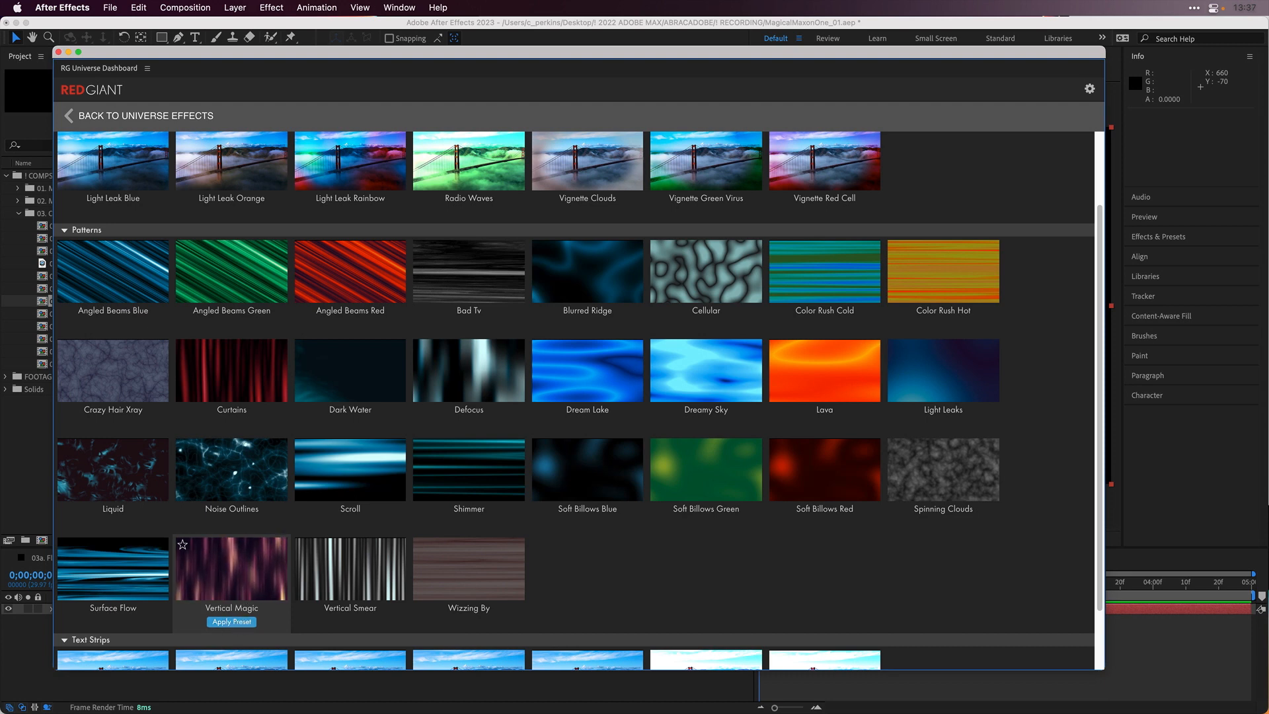
{"action": "left_click", "coordinate": [231, 621]}
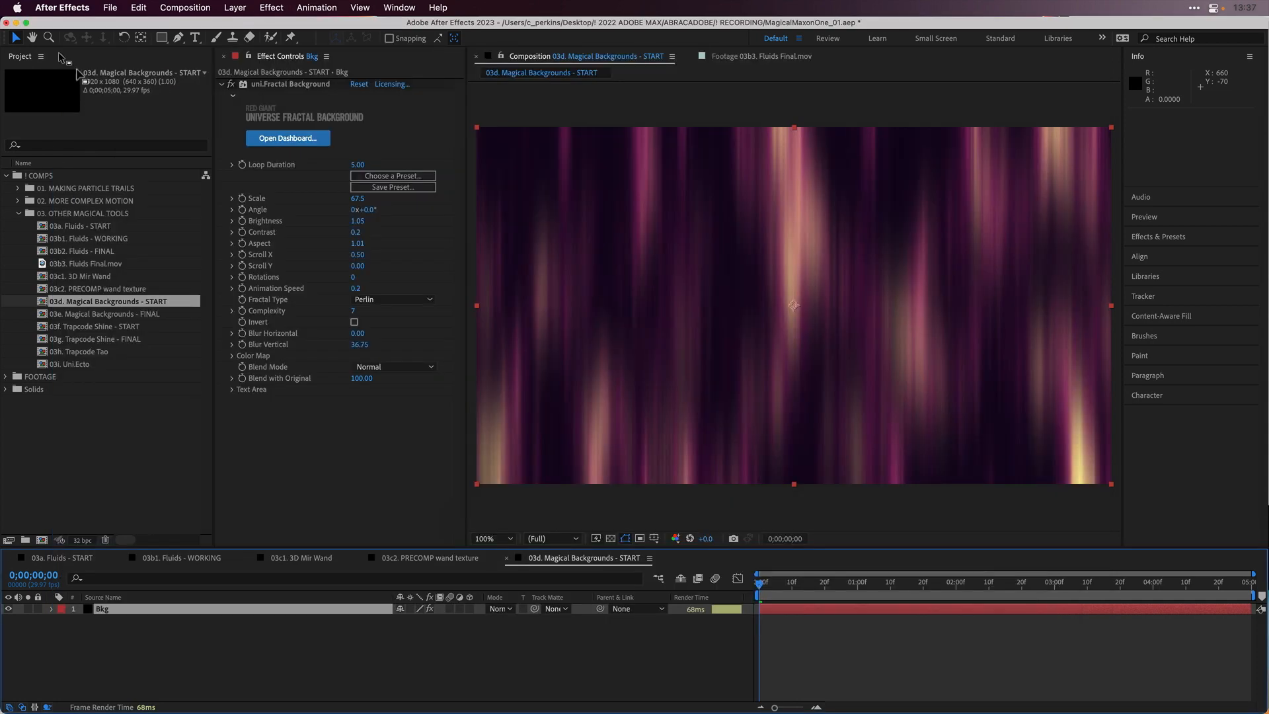
{"action": "left_click", "coordinate": [58, 52]}
- Apply CC Kaleida to the Bkg layer and reduce its size to 13.4
{"action": "left_click", "coordinate": [250, 608]}
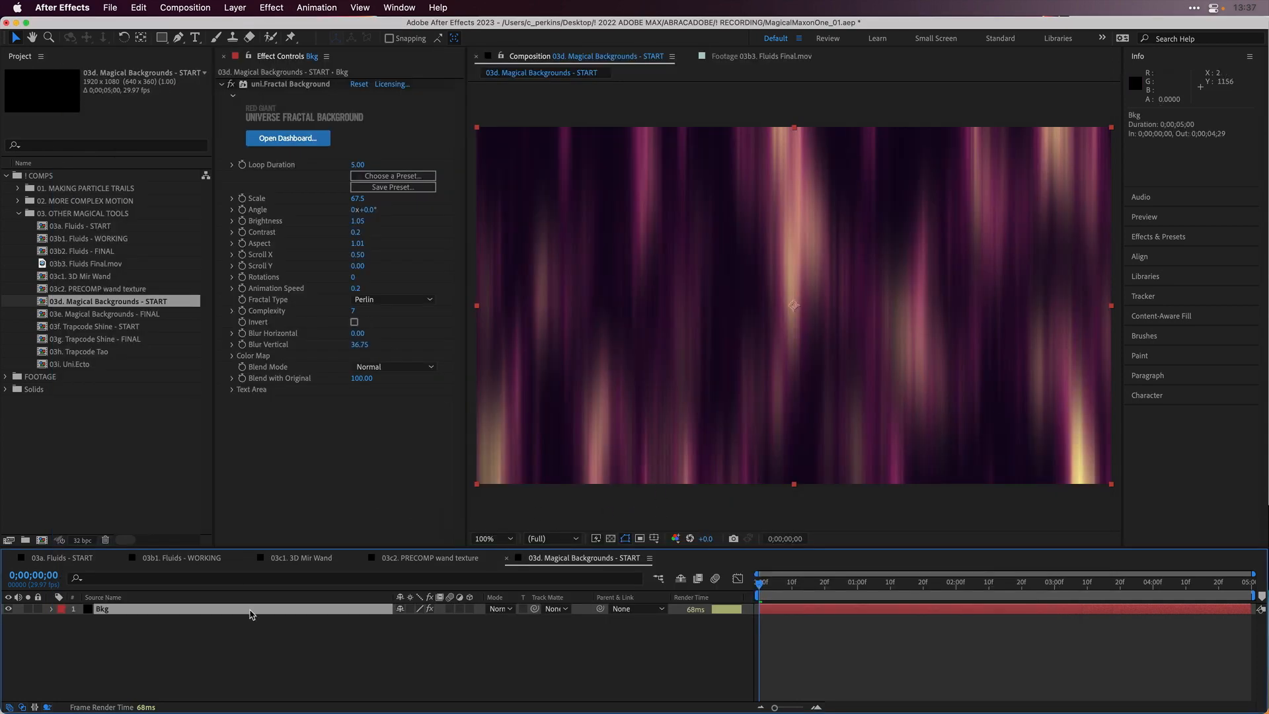
{"action": "key", "text": "ctrl+space"}
{"action": "type", "text": "cc ka"}
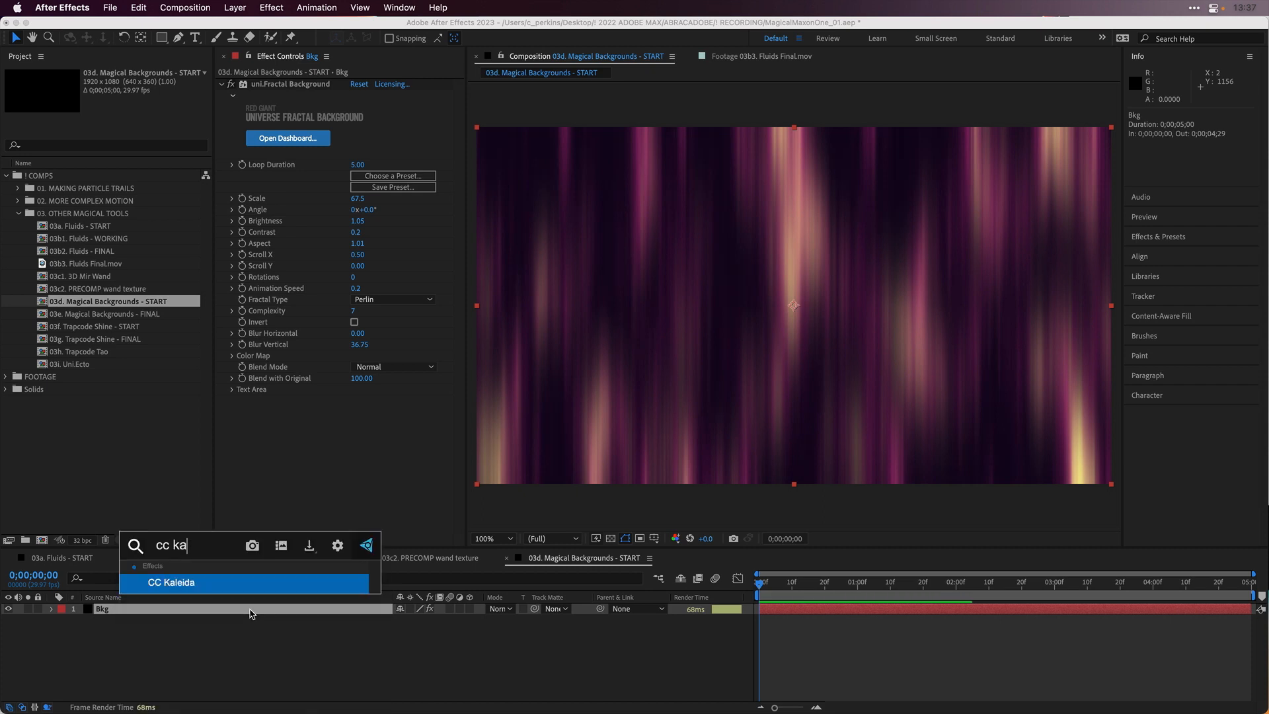
{"action": "key", "text": "Return"}
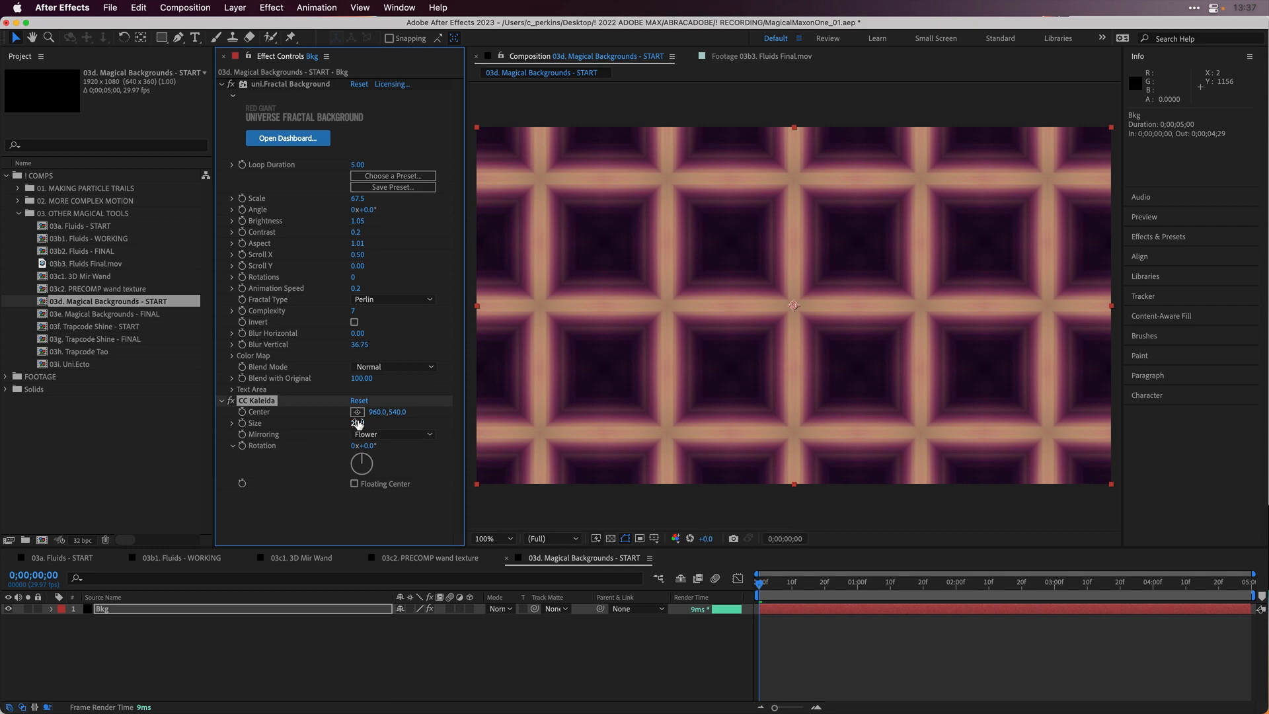
{"action": "left_click_drag", "start_coordinate": [357, 423], "coordinate": [325, 431]}
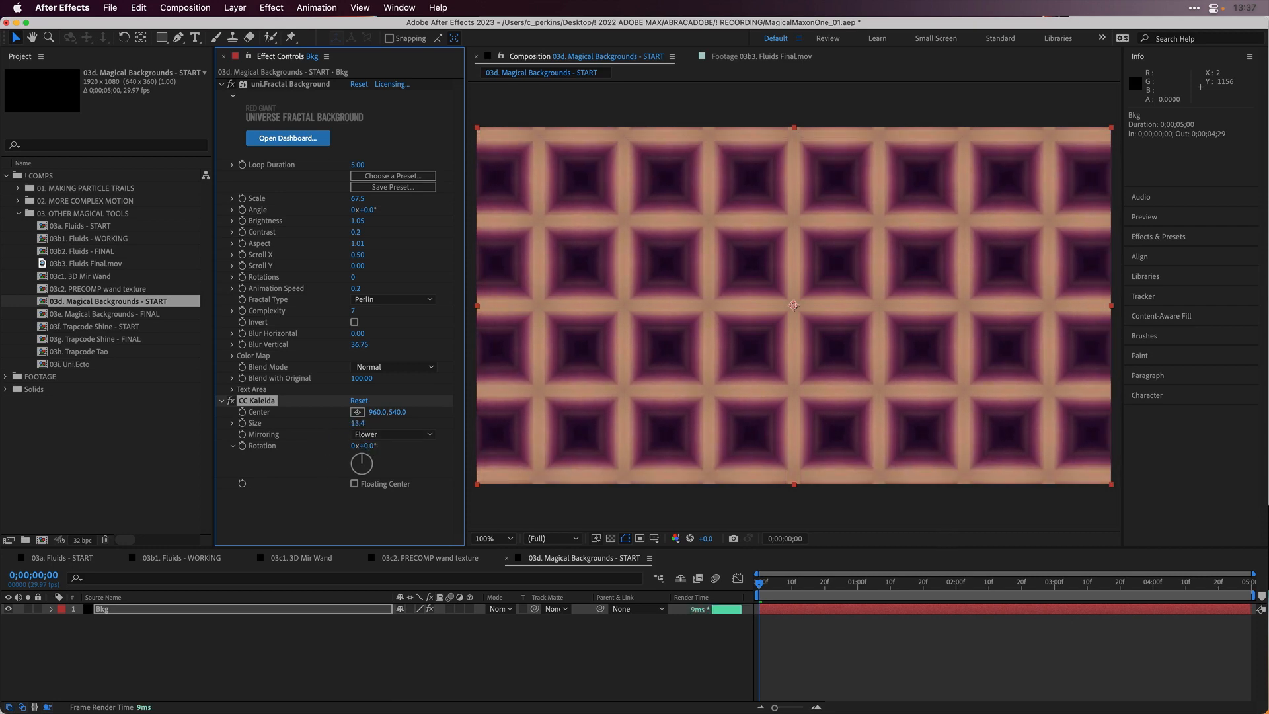
- Try out the CC Kaleida rotation, first at 45° and finally at 83°
{"action": "left_click", "coordinate": [371, 445]}
{"action": "type", "text": "45"}
{"action": "key", "text": "Return"}
{"action": "left_click_drag", "start_coordinate": [375, 445], "coordinate": [403, 453]}
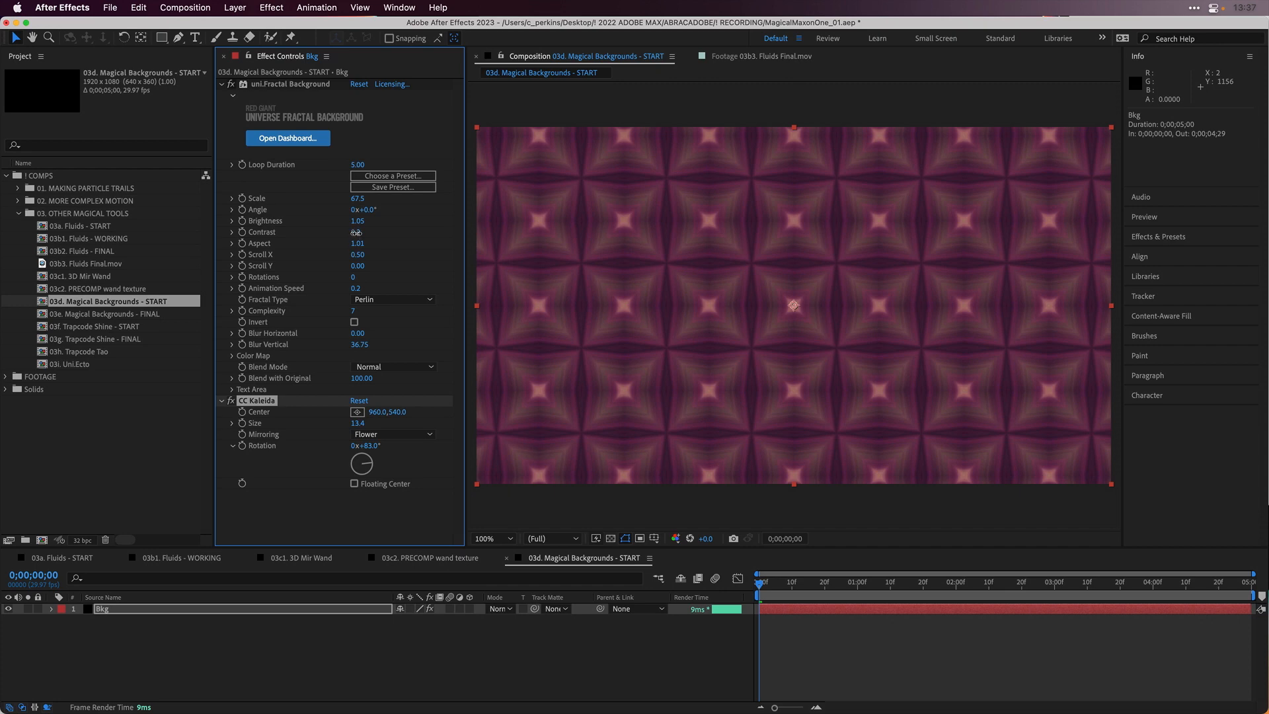
- Set Fractal Background's brightness to 0.86, contrast to 0.5 and aspect to 2.61, and the CC Kaleida rotation to 44°
{"action": "mouse_move", "coordinate": [356, 232]}
{"action": "left_mouse_down"}
{"action": "mouse_move", "coordinate": [372, 233]}
{"action": "mouse_move", "coordinate": [346, 223]}
{"action": "left_mouse_up"}
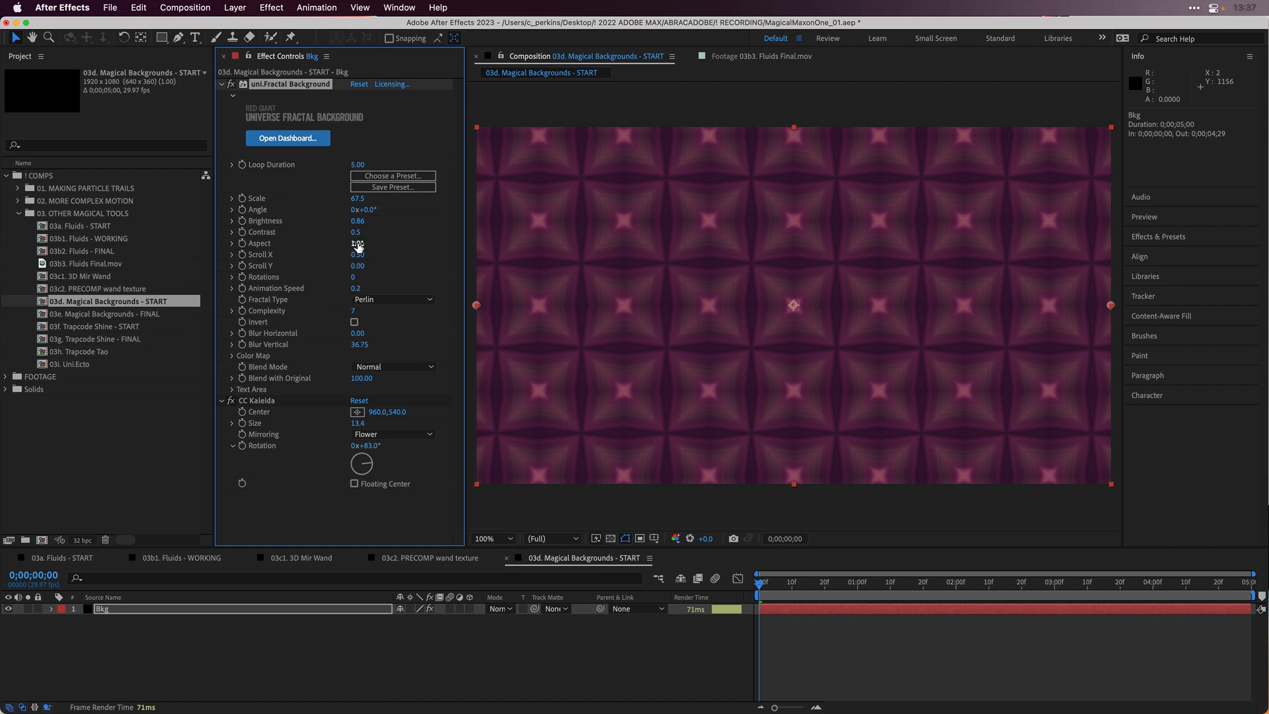
{"action": "mouse_move", "coordinate": [357, 243]}
{"action": "left_mouse_down"}
{"action": "mouse_move", "coordinate": [367, 243]}
{"action": "mouse_move", "coordinate": [334, 244]}
{"action": "left_mouse_up"}
{"action": "left_click_drag", "start_coordinate": [336, 244], "coordinate": [348, 243]}
{"action": "left_click_drag", "start_coordinate": [365, 446], "coordinate": [342, 442]}
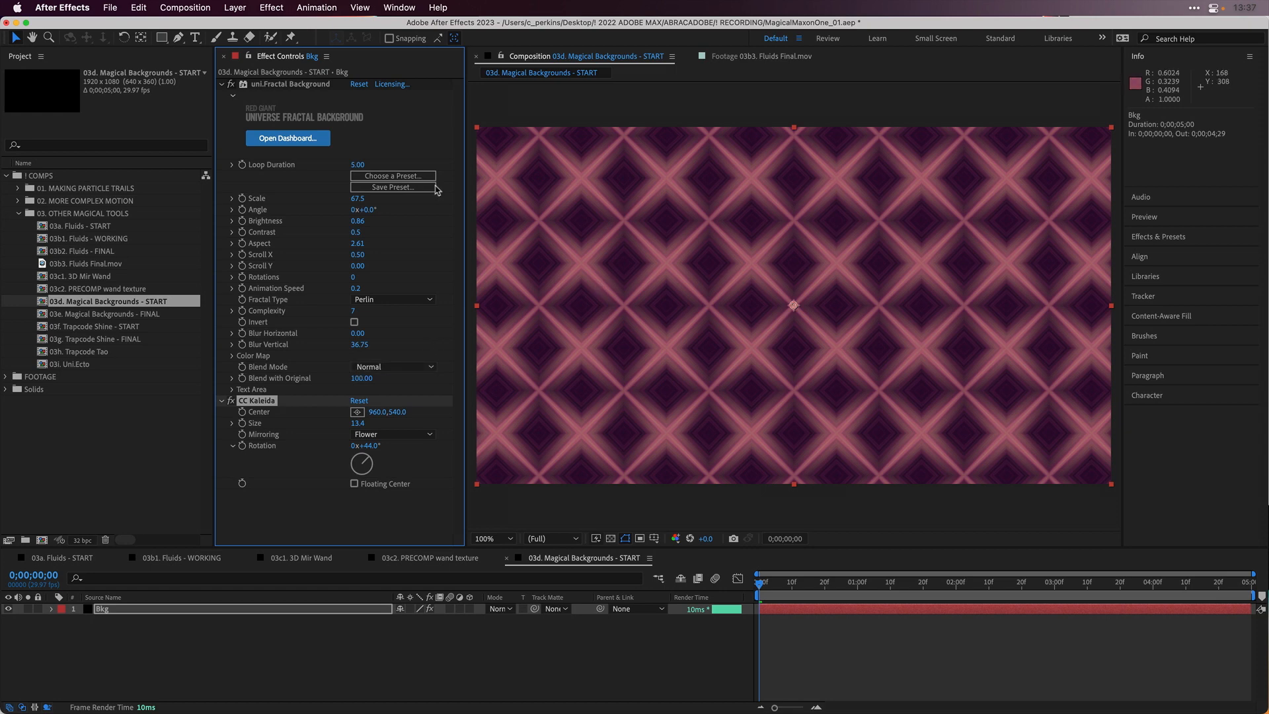
- Open 03e. Magical Backgrounds - FINAL, scrub to 0;00;01;21, and reveal the Optical Glow settings of the Bkg layer
{"action": "double_click", "coordinate": [86, 315]}
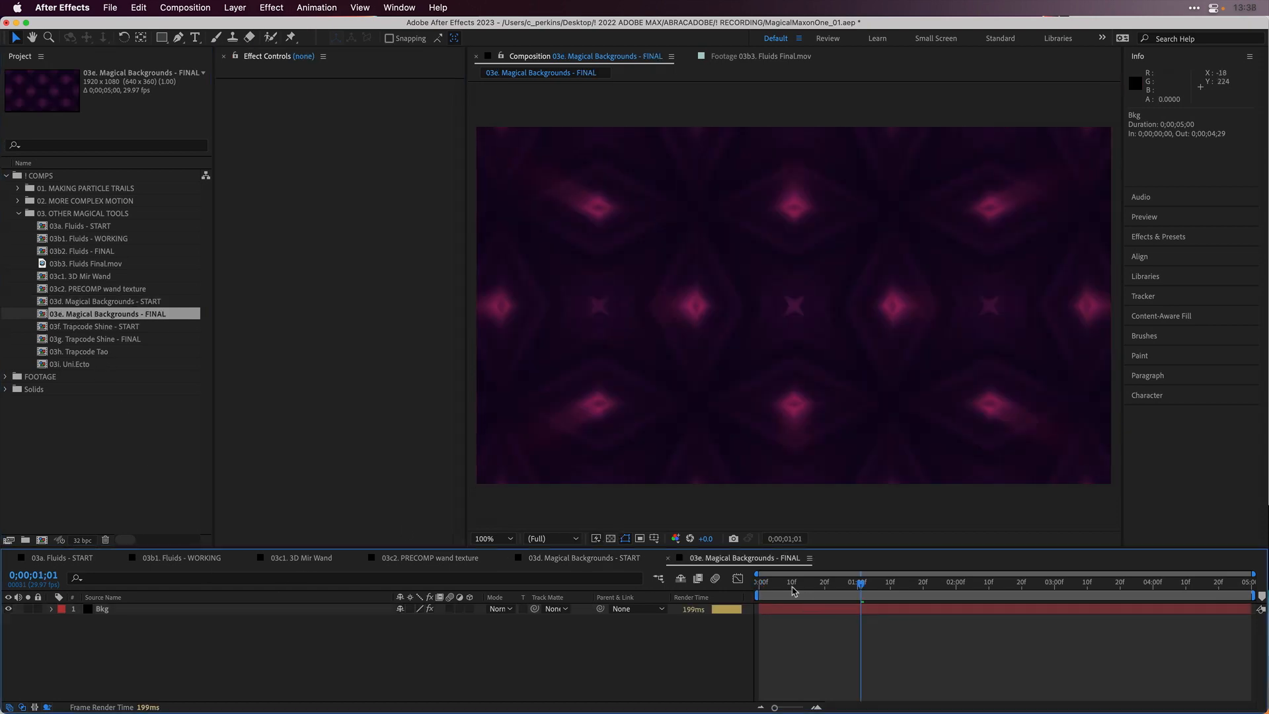
{"action": "left_click_drag", "start_coordinate": [791, 584], "coordinate": [926, 585]}
{"action": "left_click", "coordinate": [301, 609]}
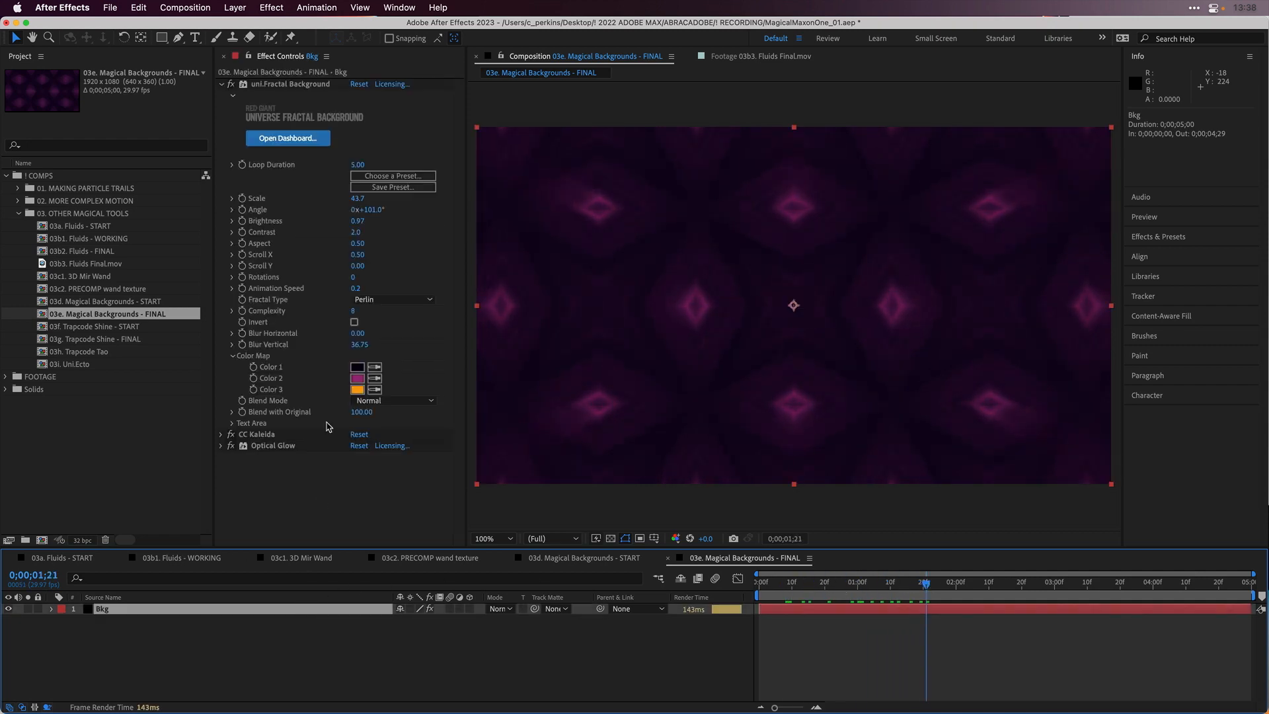
{"action": "left_click", "coordinate": [221, 445]}
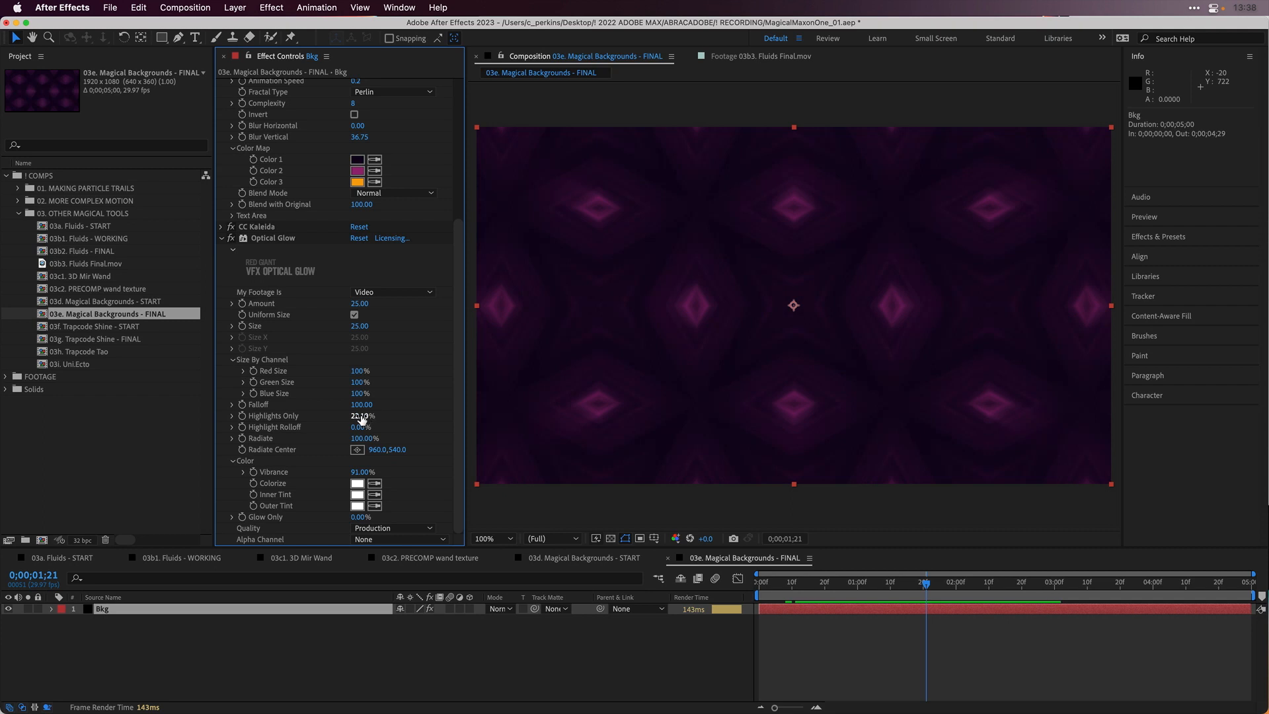
- Lower Optical Glow's Highlights Only to 0%, raise it to 19%, and preview the animated background
{"action": "left_click_drag", "start_coordinate": [357, 416], "coordinate": [303, 414]}
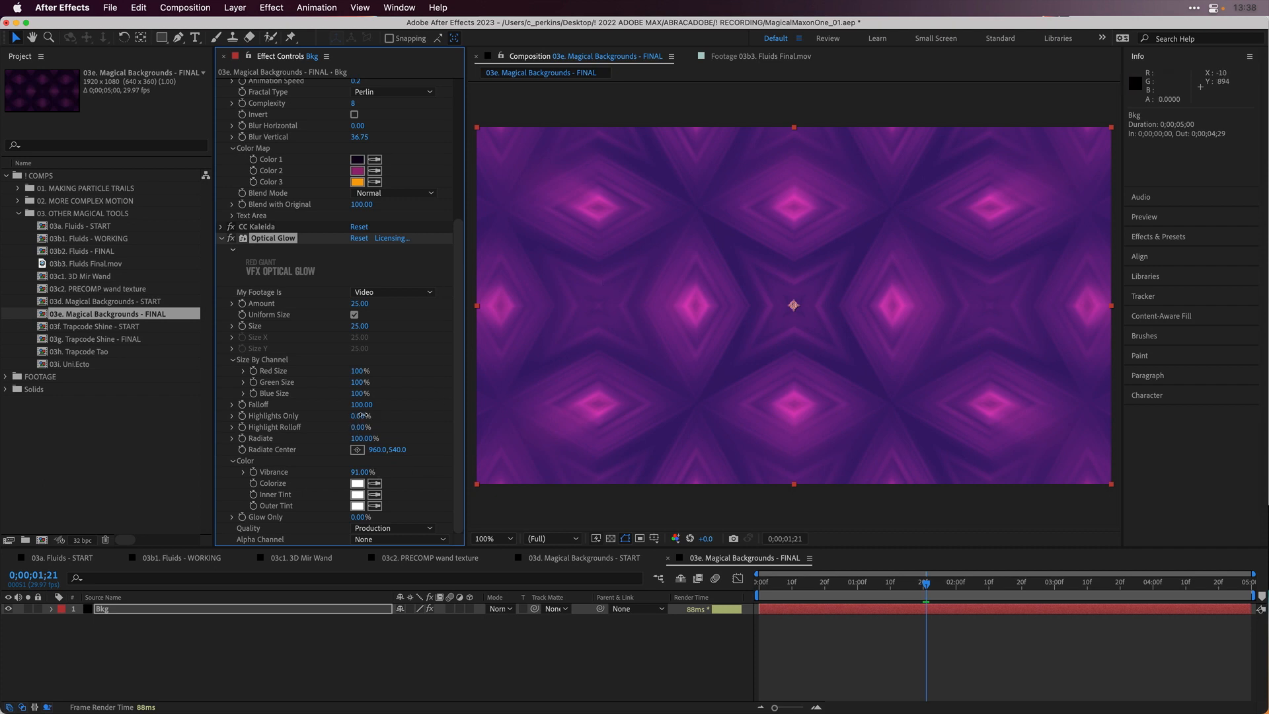
{"action": "left_click_drag", "start_coordinate": [363, 415], "coordinate": [370, 415]}
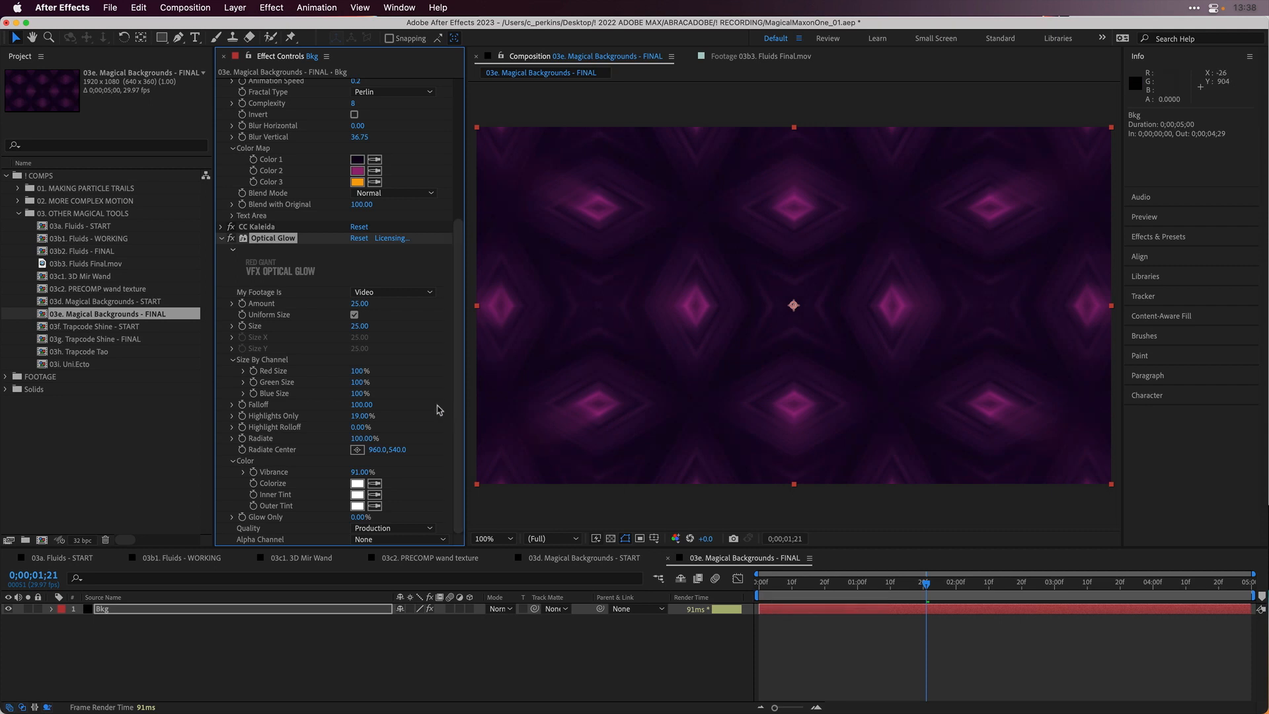
{"action": "left_click_drag", "start_coordinate": [457, 407], "coordinate": [482, 269]}
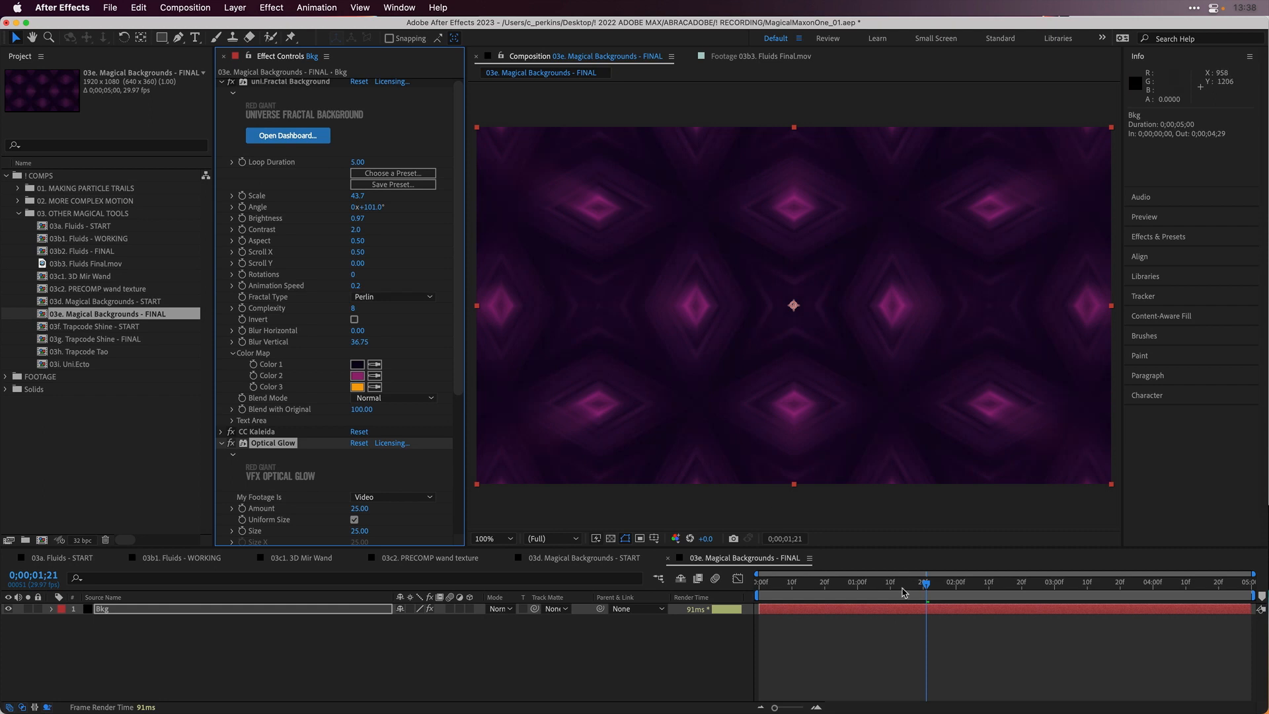
{"action": "left_click_drag", "start_coordinate": [828, 587], "coordinate": [809, 561]}
{"action": "key", "text": "space"}
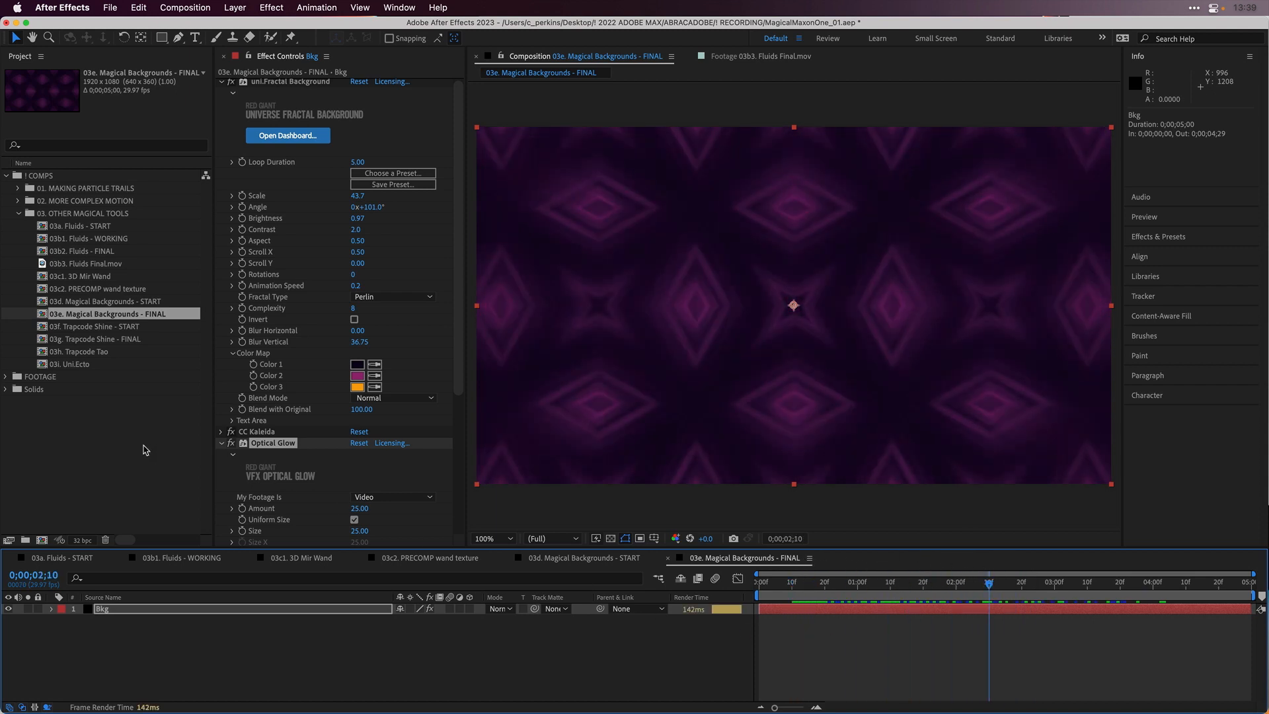
- Open 03f. Trapcode Shine - START and set the SHINE layer's fill color to R 2, G 1, B 3
{"action": "double_click", "coordinate": [76, 328]}
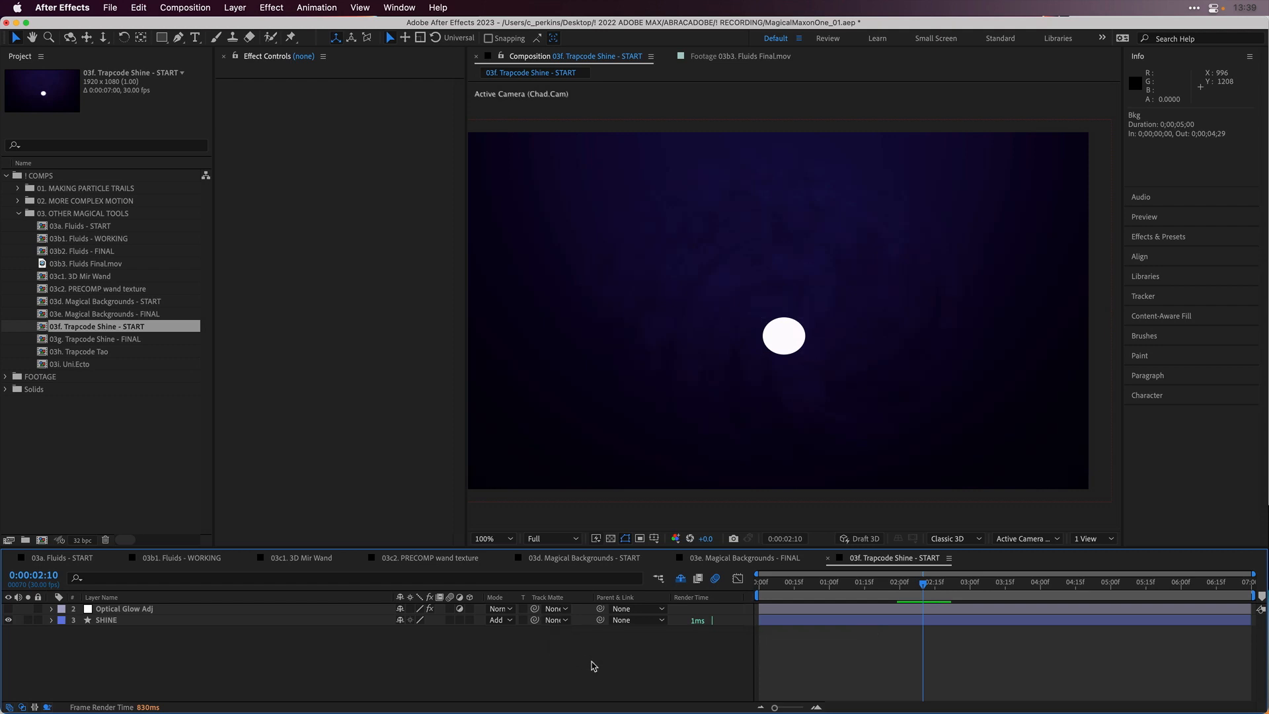
{"action": "left_click", "coordinate": [139, 622]}
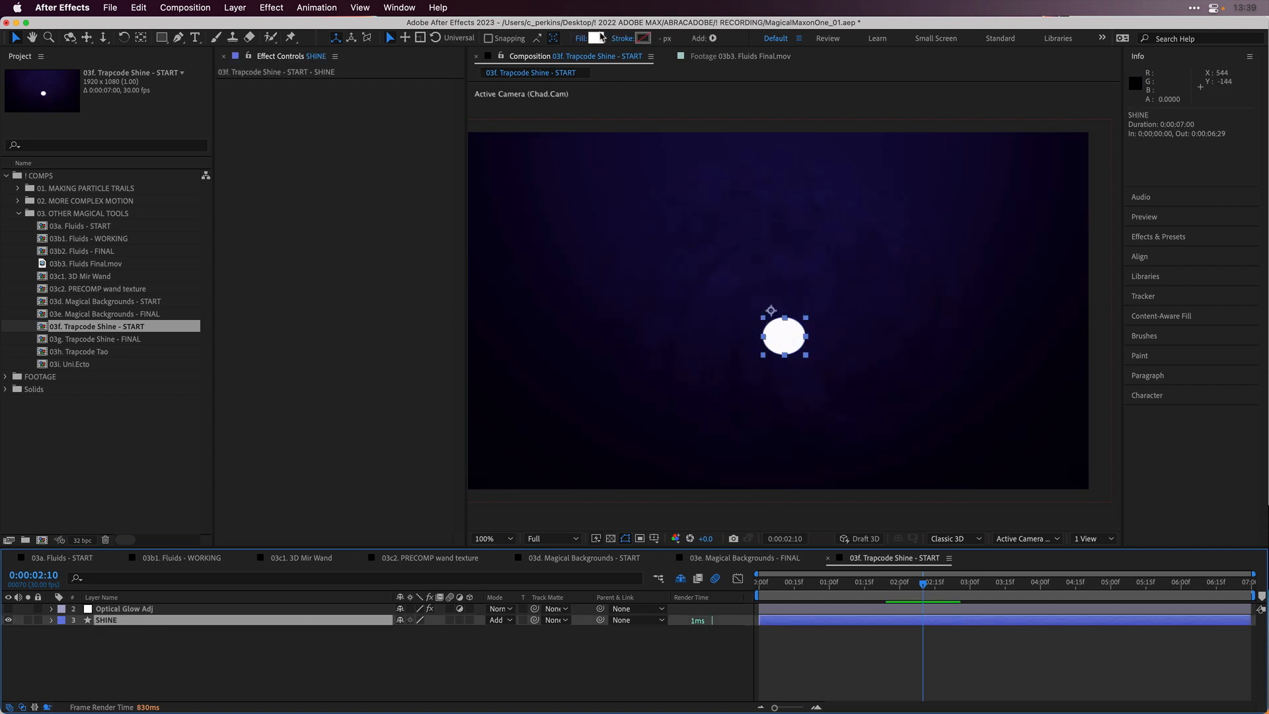
{"action": "left_click", "coordinate": [596, 38]}
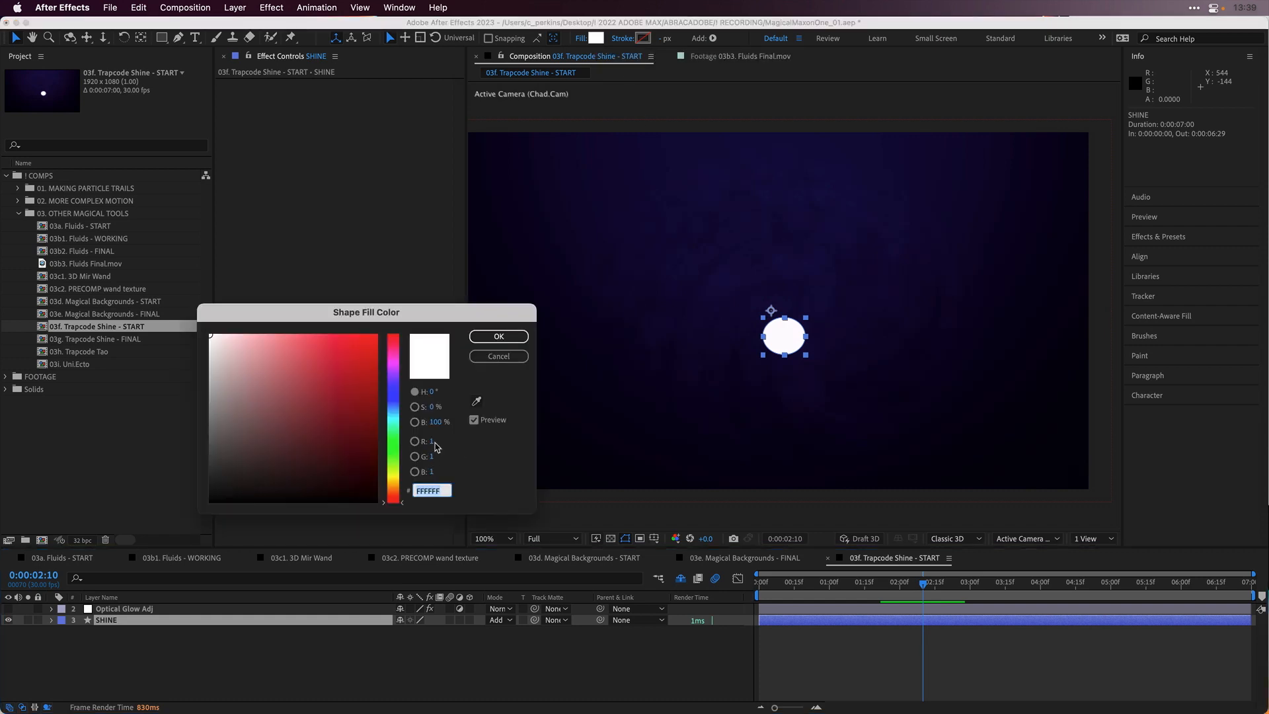
{"action": "left_click", "coordinate": [481, 454]}
{"action": "left_click", "coordinate": [431, 440]}
{"action": "type", "text": "2"}
{"action": "key", "text": "Tab"}
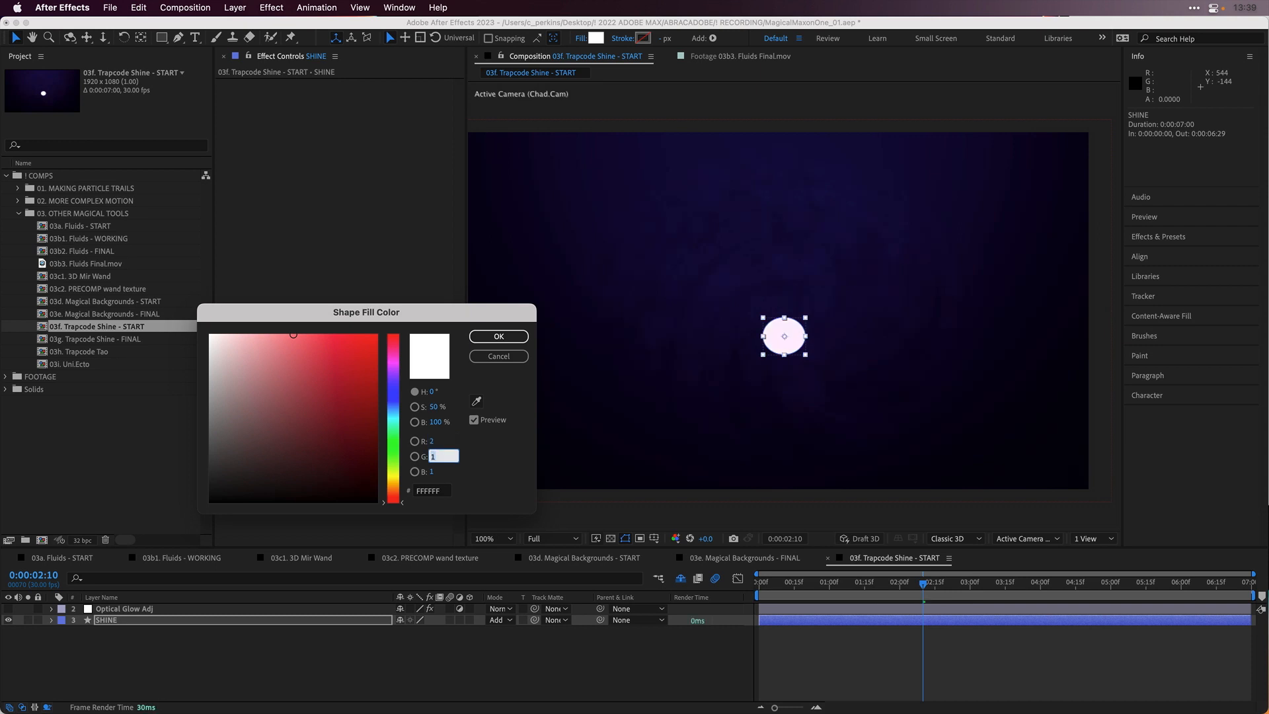
{"action": "key", "text": "Tab"}
{"action": "type", "text": "3"}
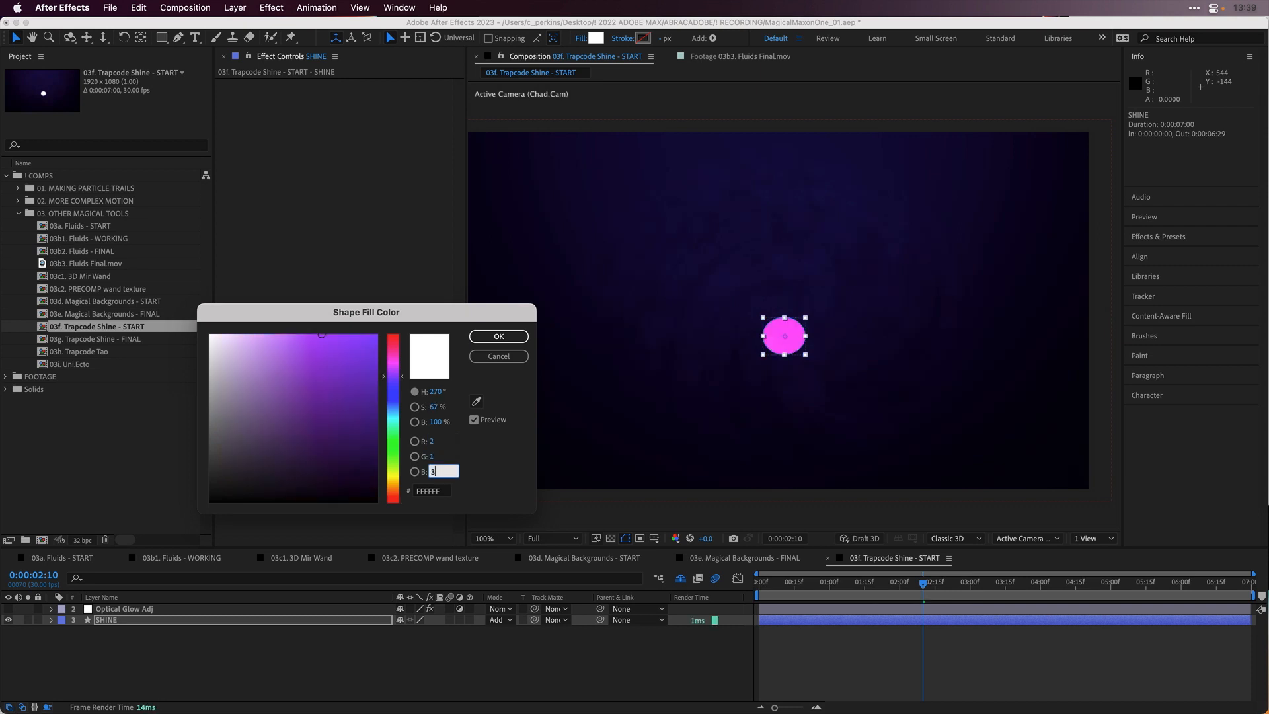
{"action": "key", "text": "Return"}
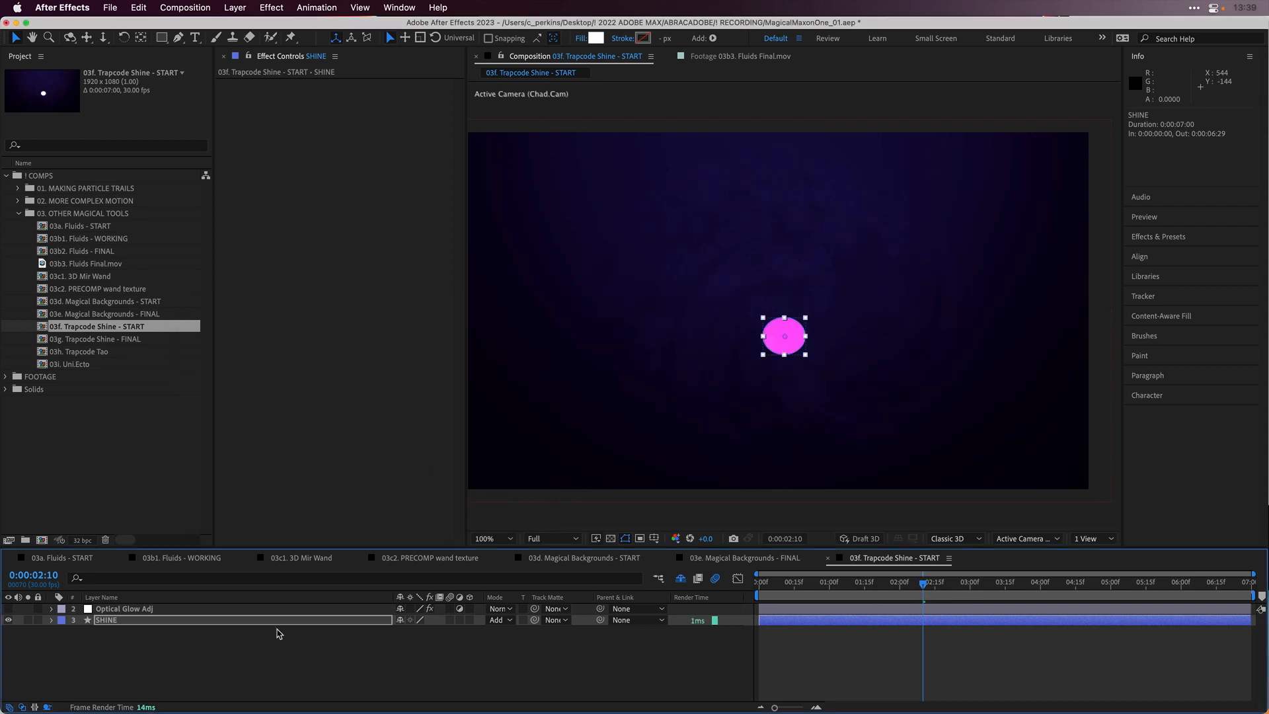
- Apply the Shine effect to the SHINE layer and set its Colorize option to None
{"action": "left_click", "coordinate": [275, 622]}
{"action": "key", "text": "ctrl+space"}
{"action": "type", "text": "shine"}
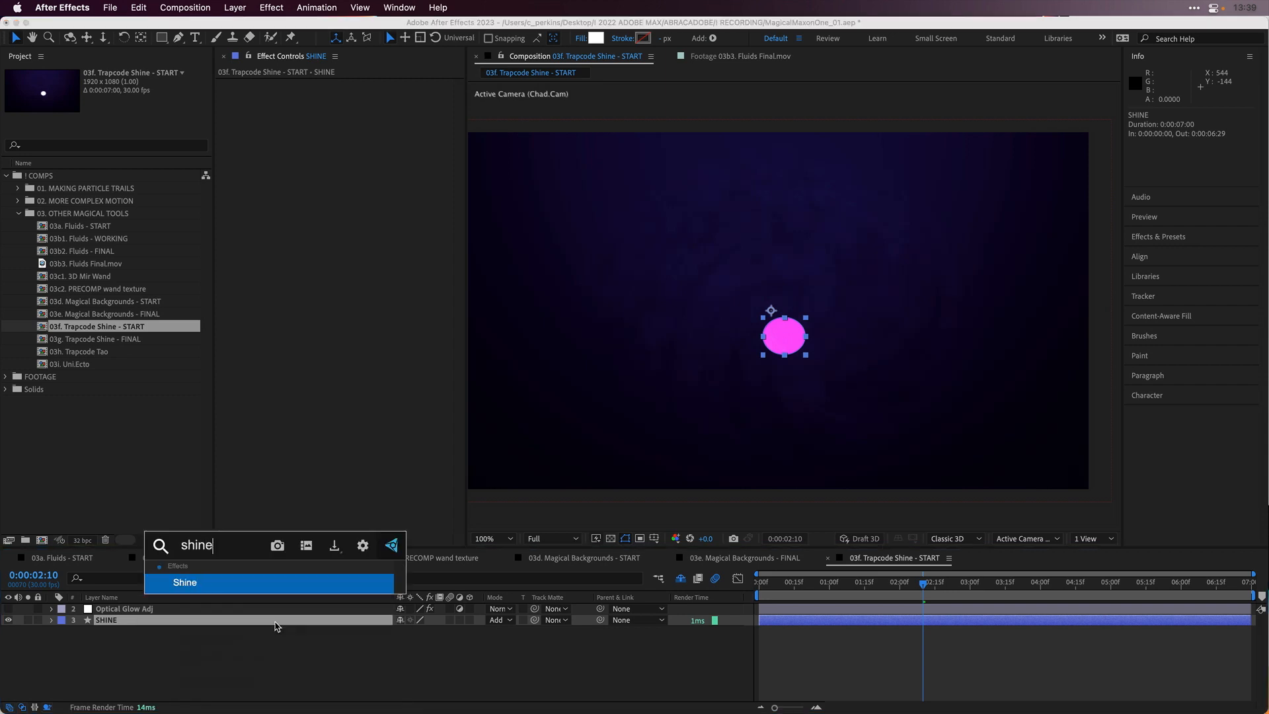
{"action": "key", "text": "Return"}
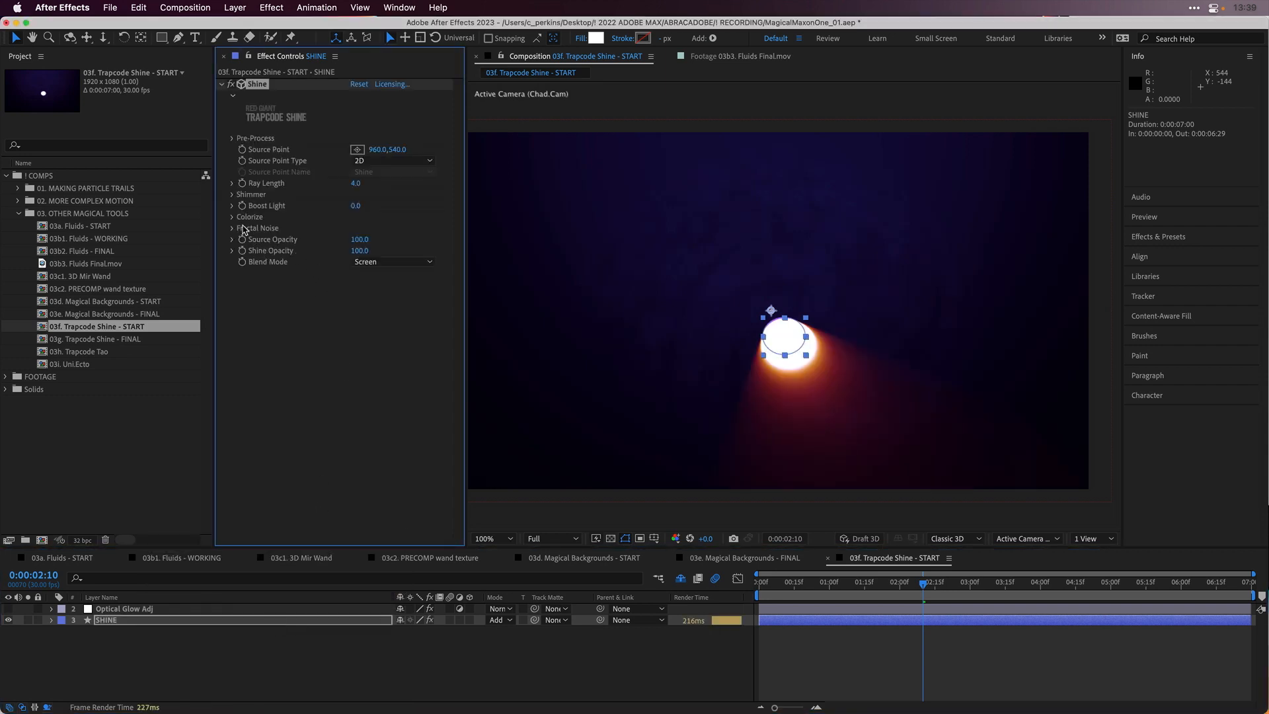
{"action": "left_click", "coordinate": [232, 217]}
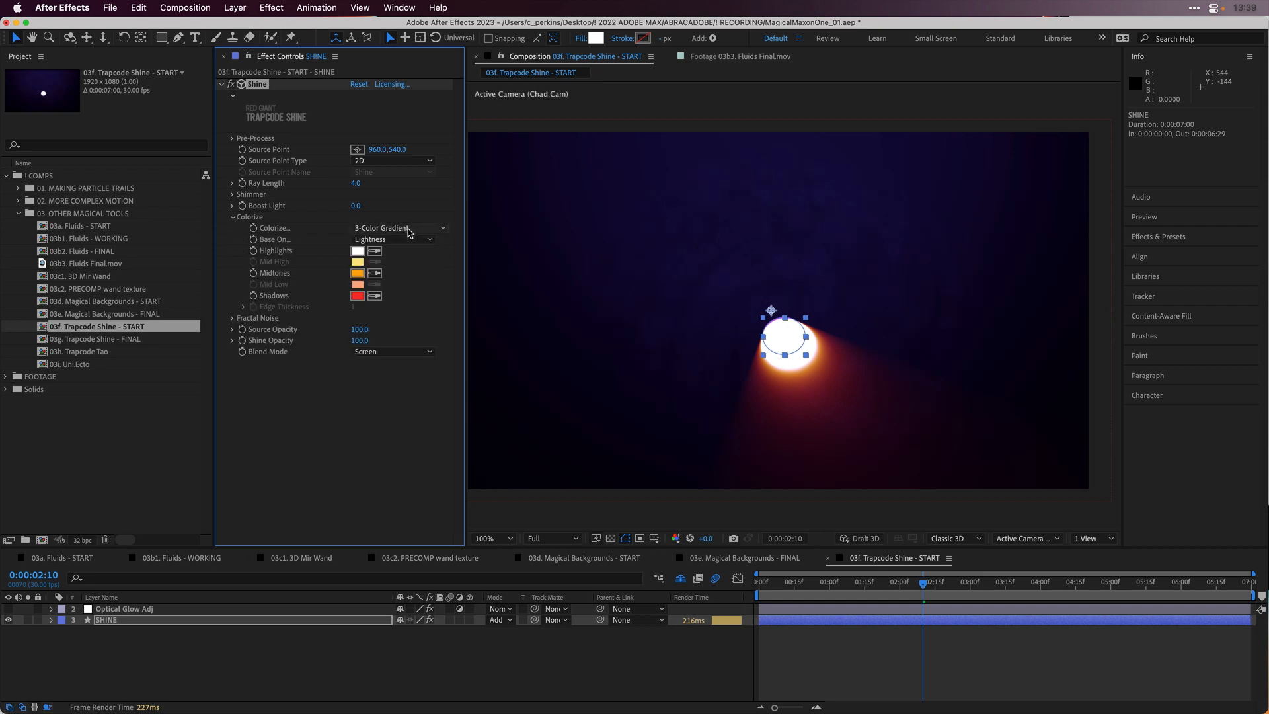
{"action": "left_click", "coordinate": [408, 228]}
{"action": "left_click", "coordinate": [405, 154]}
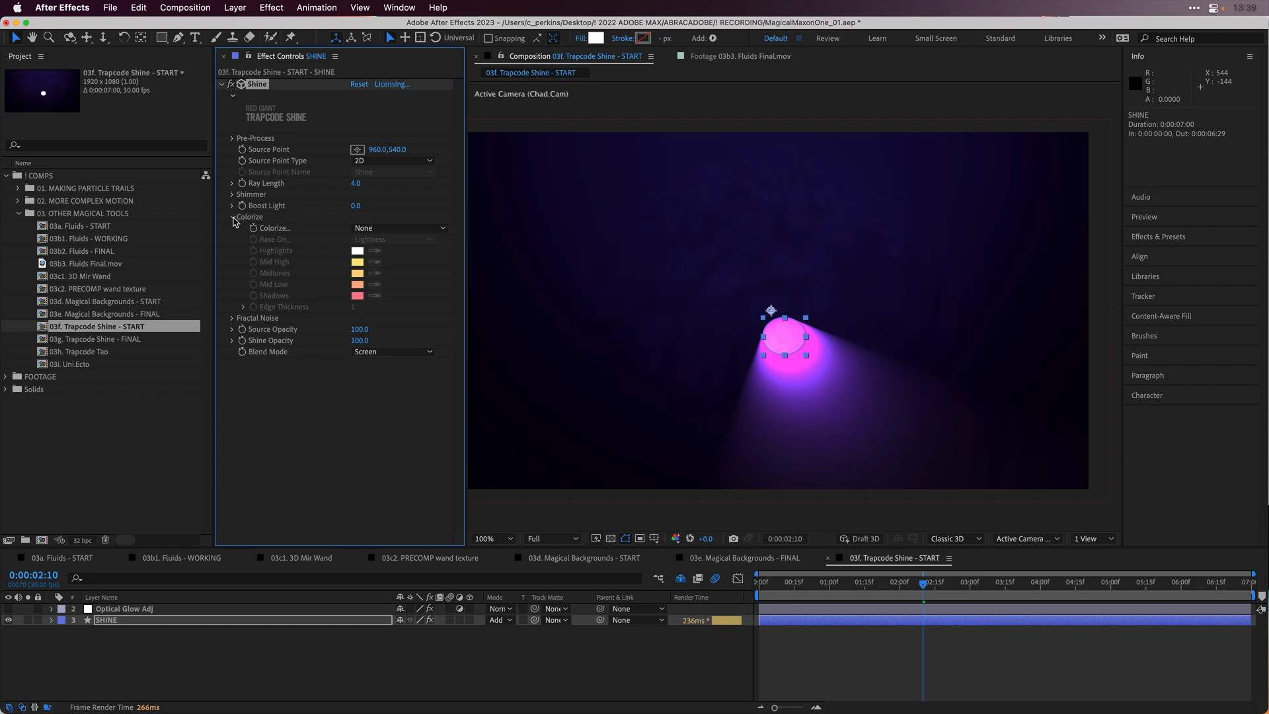
- Collapse Shine's Colorize settings and set the SHINE layer's shape fill color to white (FFFFFF)
{"action": "left_click", "coordinate": [234, 217]}
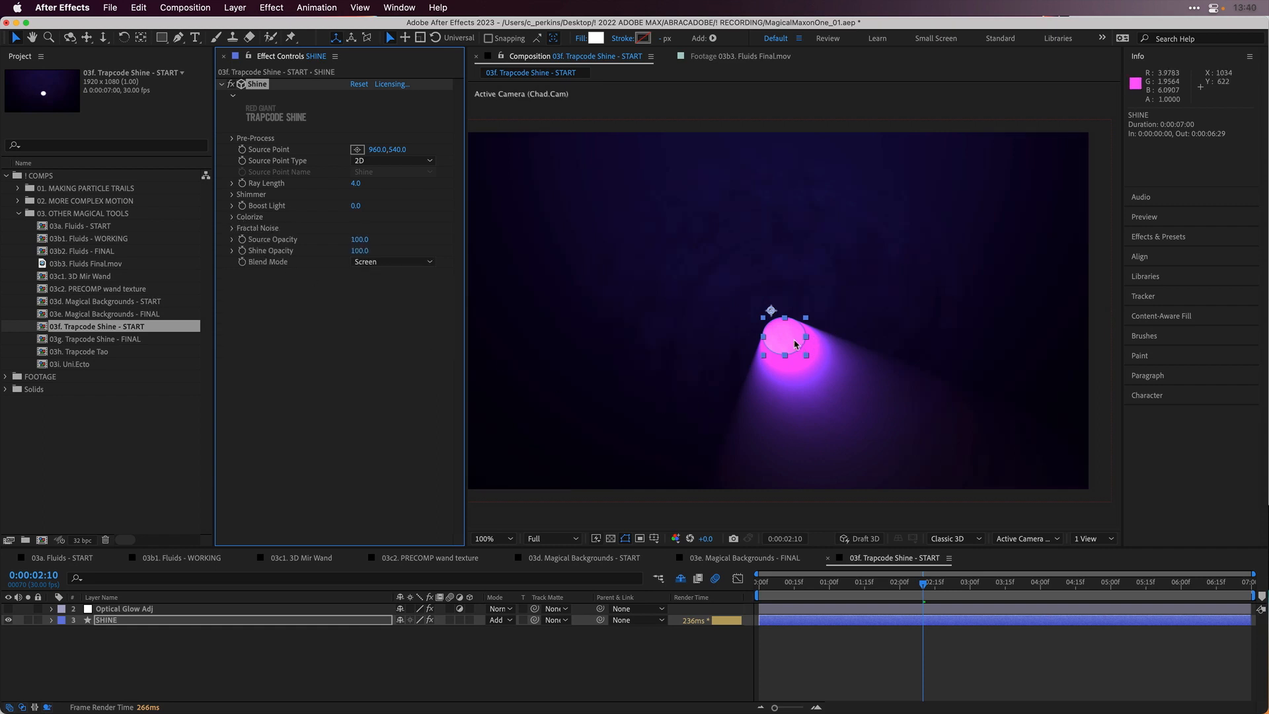
{"action": "left_click", "coordinate": [595, 38]}
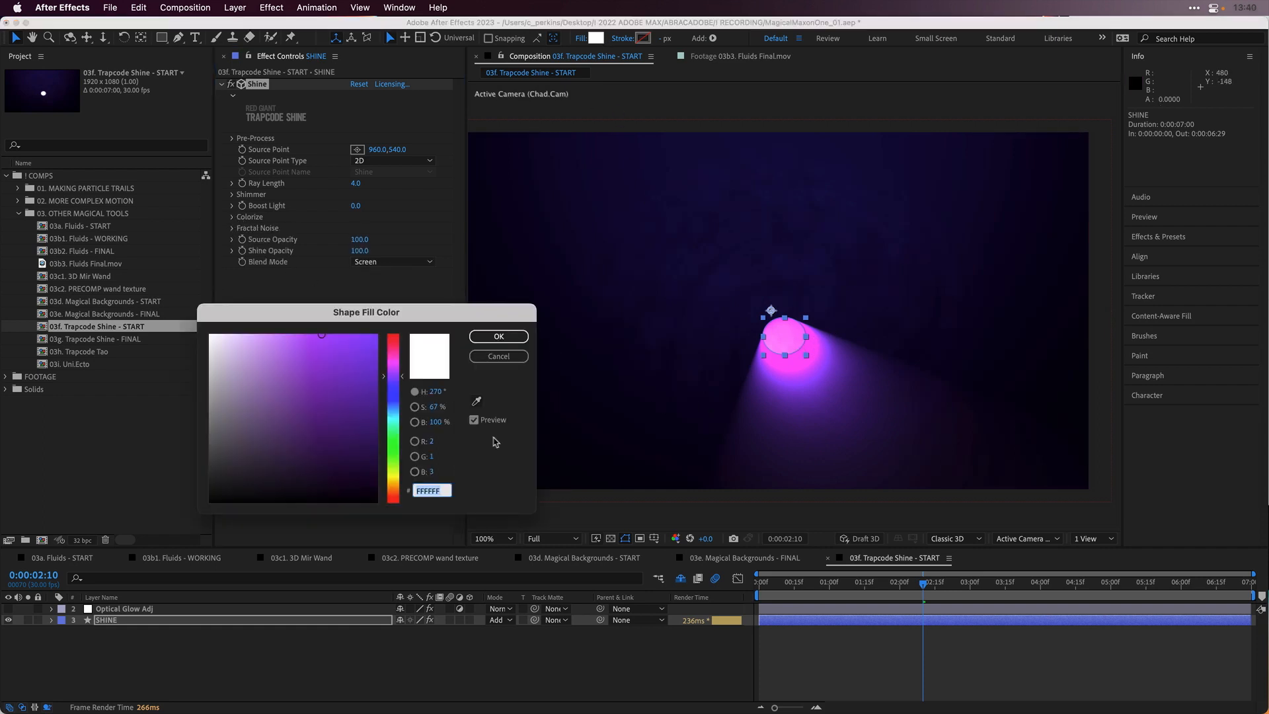
{"action": "key", "text": "Return"}
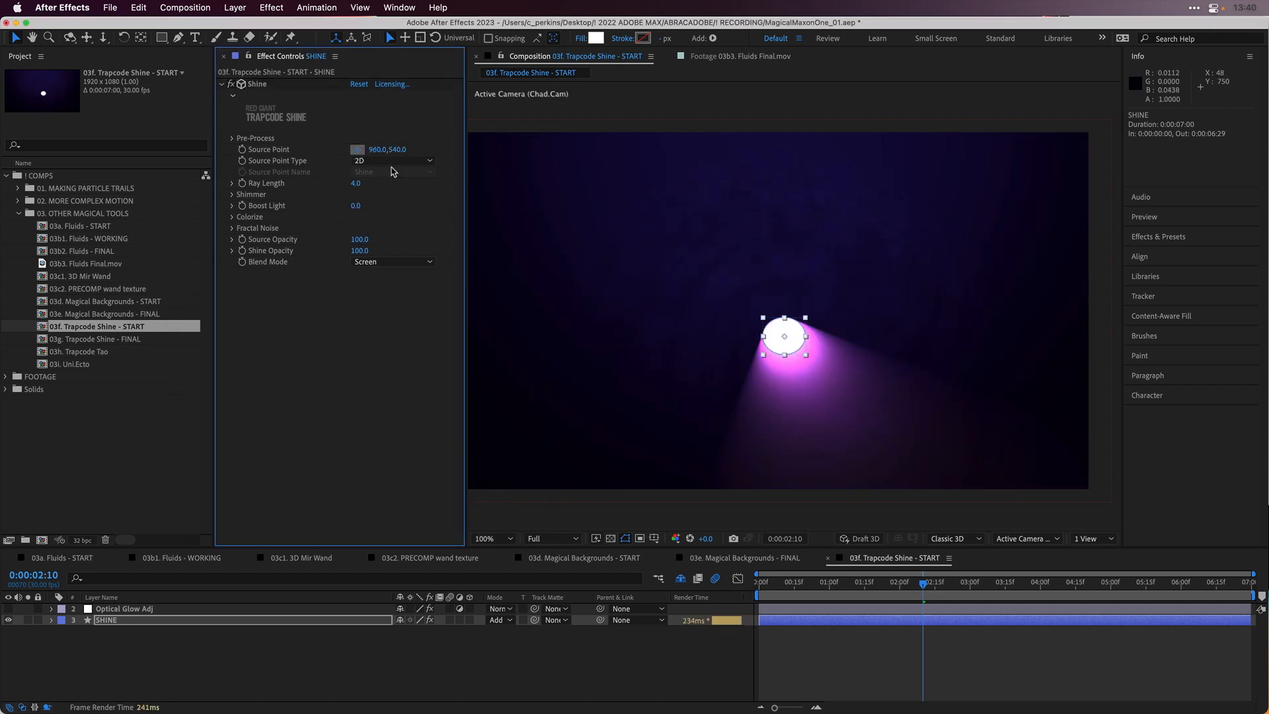
- Position Shine's Source Point at 1000, 650 near the circle's lower edge and raise Boost Light to 4
{"action": "left_click", "coordinate": [356, 150]}
{"action": "left_click", "coordinate": [784, 334]}
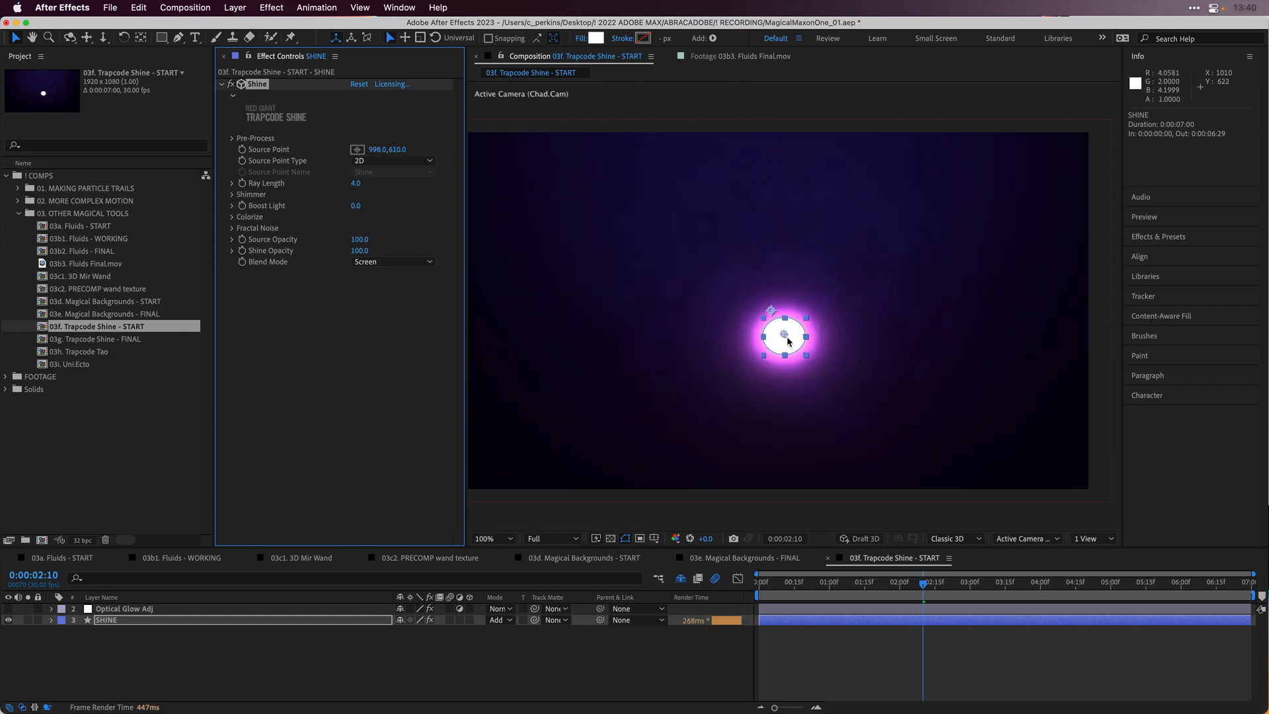
{"action": "left_click_drag", "start_coordinate": [785, 338], "coordinate": [785, 349]}
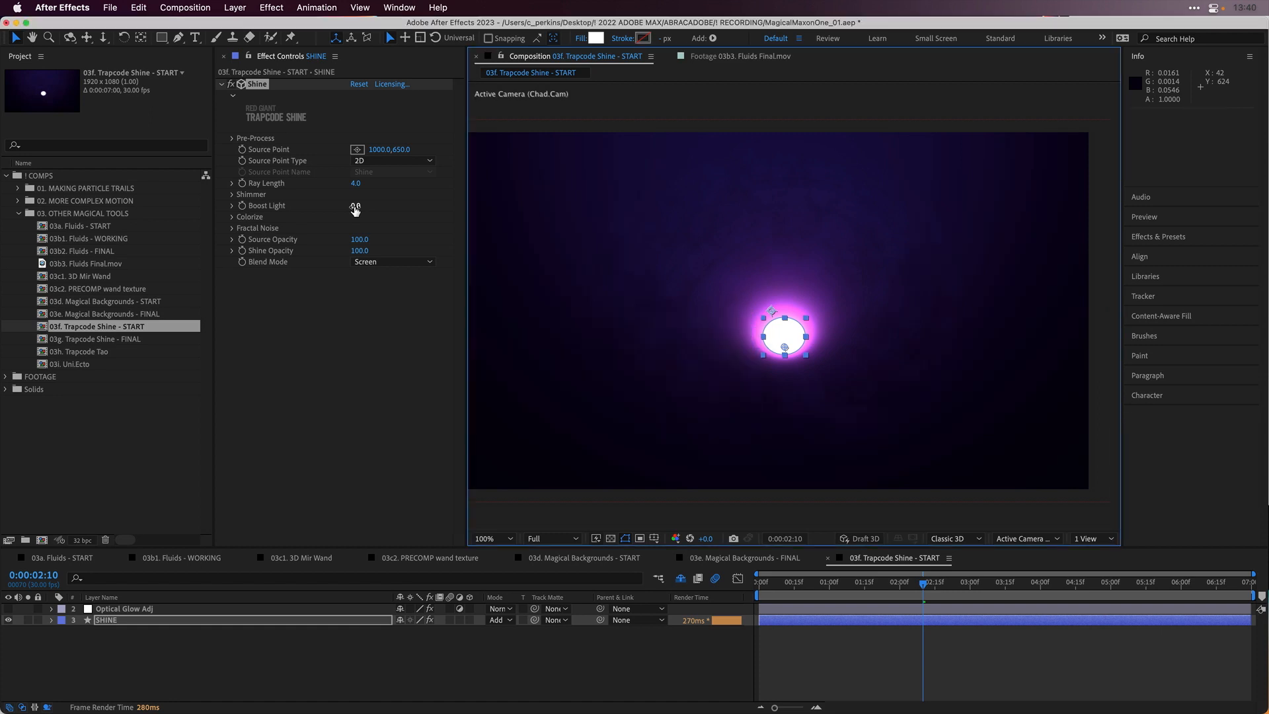
{"action": "left_click_drag", "start_coordinate": [355, 209], "coordinate": [377, 203]}
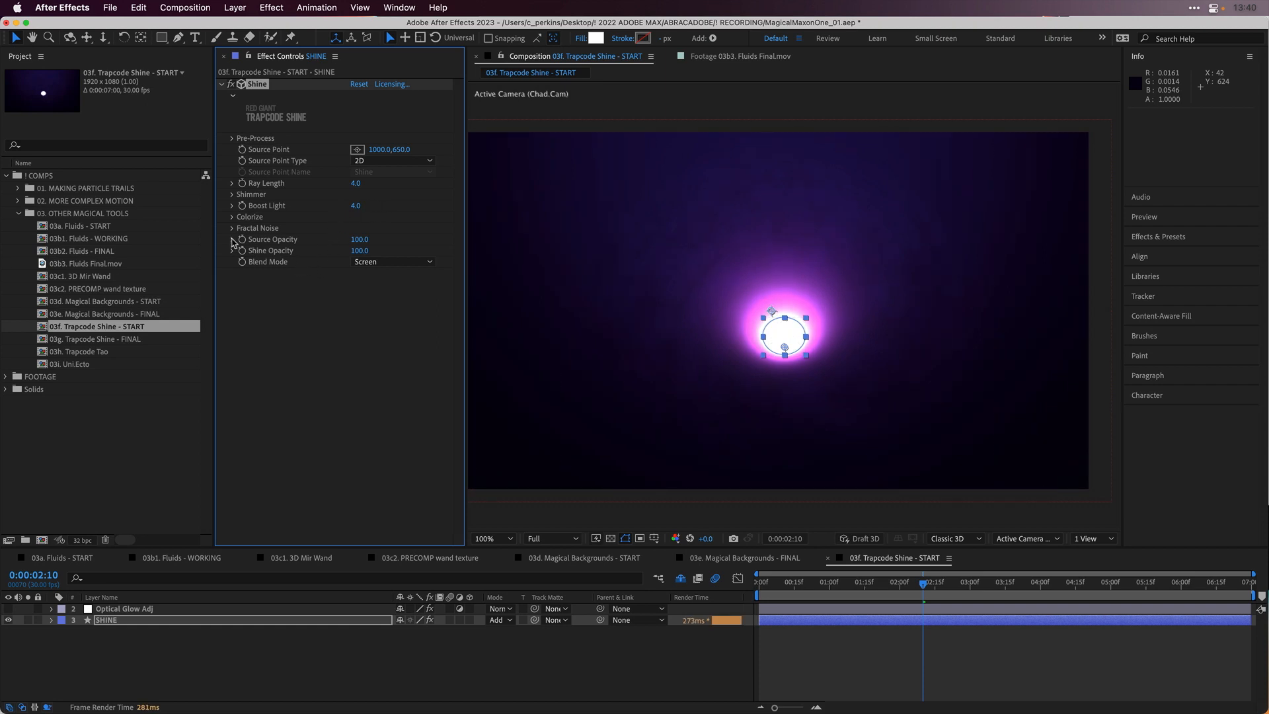
- Enable Shine's Fractal Noise with Contrast 72 and Opacity 34, scrubbing the animation to check the rays
{"action": "left_click", "coordinate": [232, 229]}
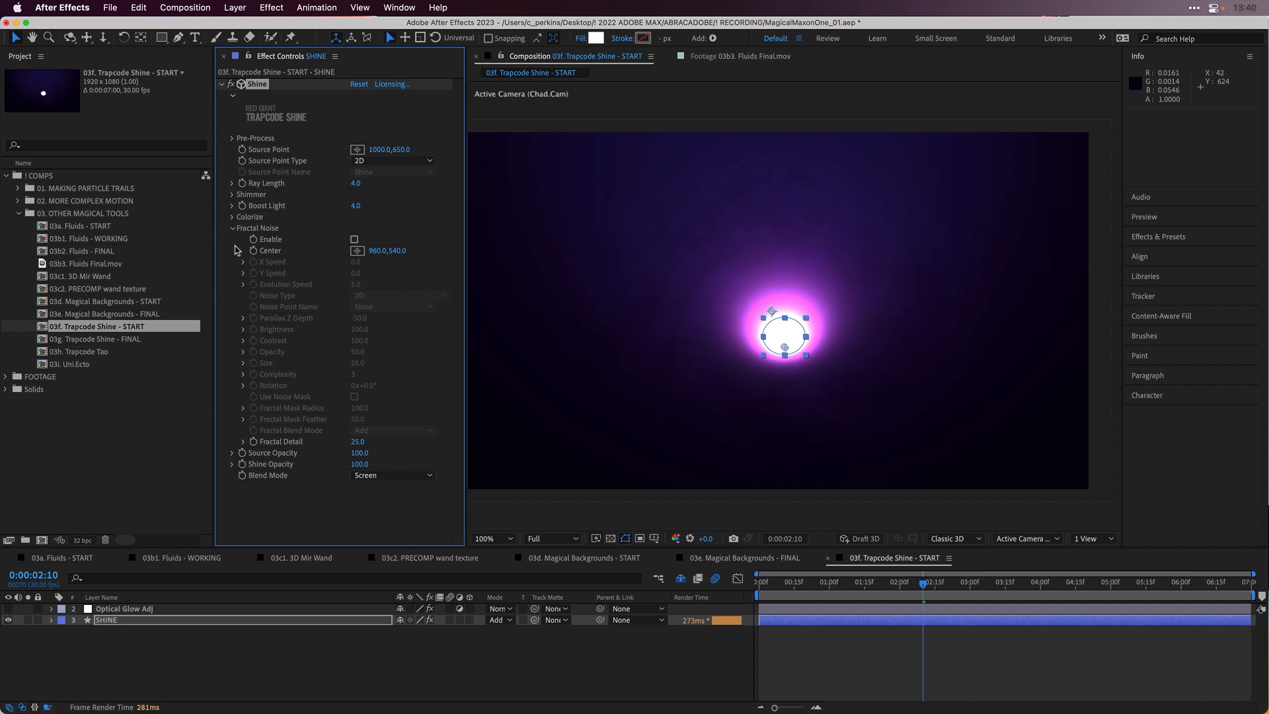
{"action": "left_click", "coordinate": [353, 240]}
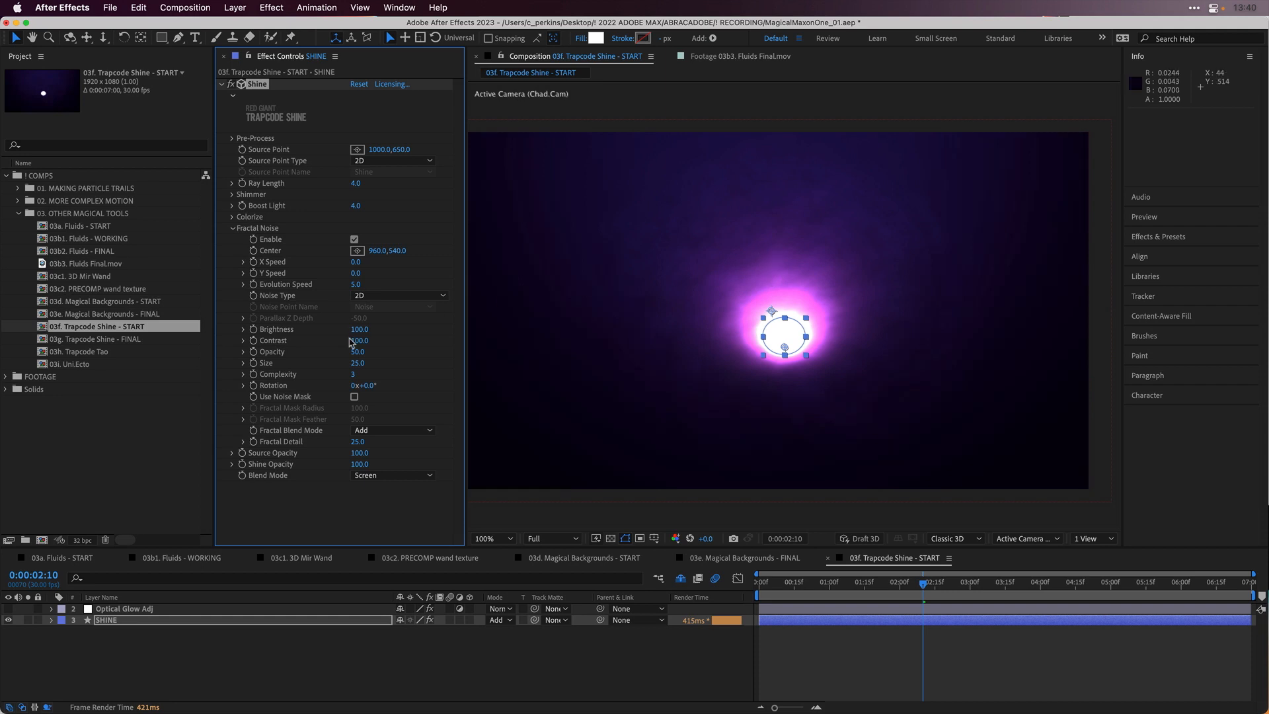
{"action": "left_click_drag", "start_coordinate": [787, 587], "coordinate": [876, 587]}
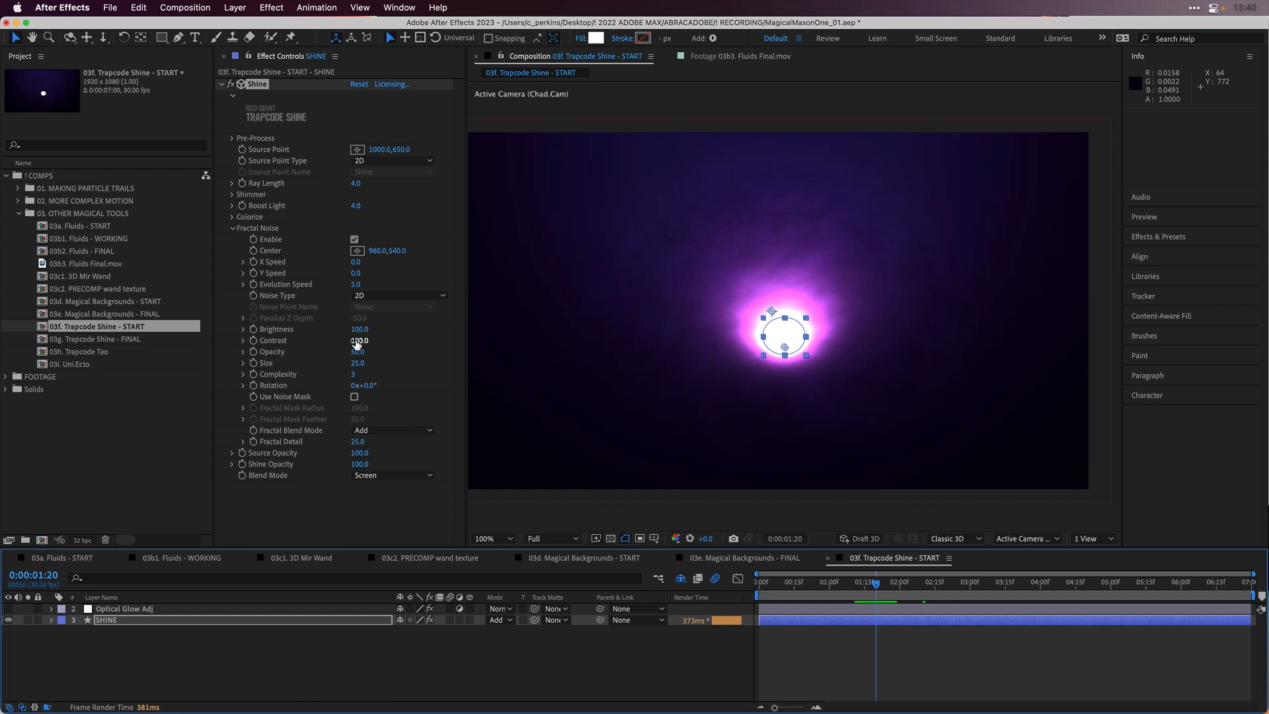
{"action": "left_click_drag", "start_coordinate": [358, 340], "coordinate": [339, 354]}
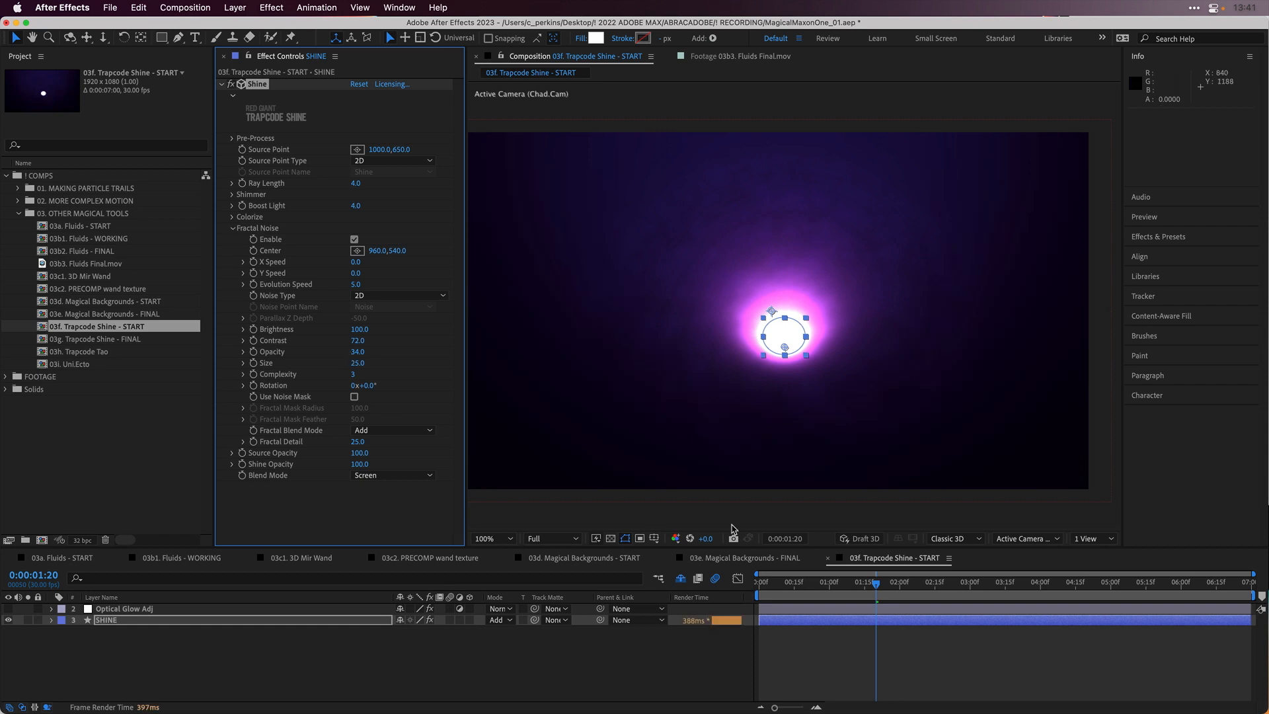
{"action": "left_click", "coordinate": [803, 585]}
{"action": "left_click_drag", "start_coordinate": [806, 588], "coordinate": [874, 587]}
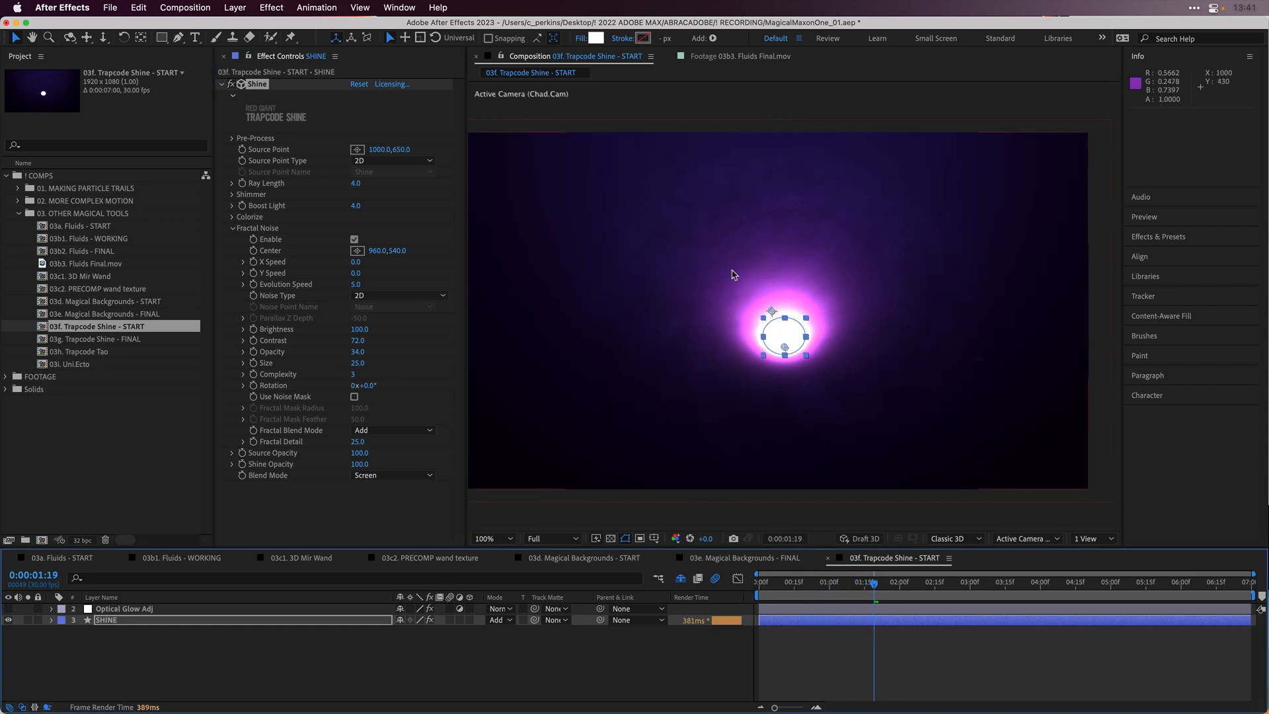
- Set Shine's Shimmer Amount to 74 and scrub to 0:00:03:02 to preview the light rays
{"action": "left_click", "coordinate": [233, 229]}
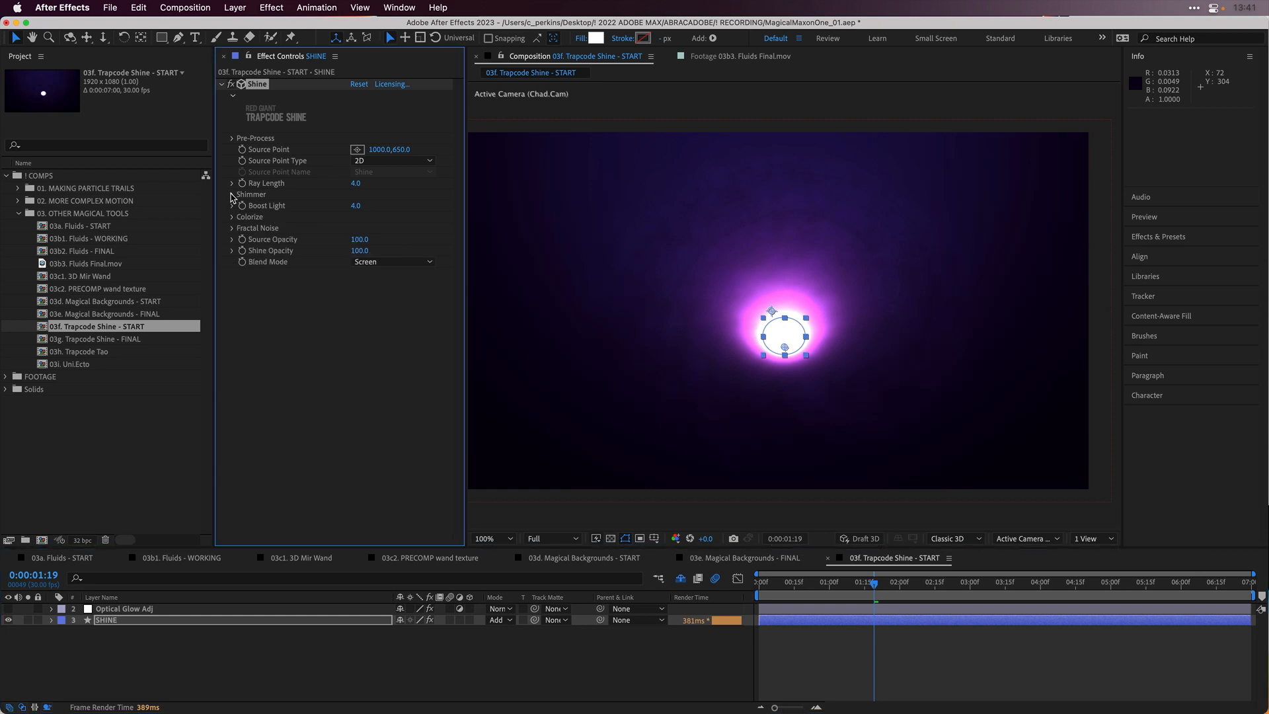
{"action": "left_click", "coordinate": [234, 196]}
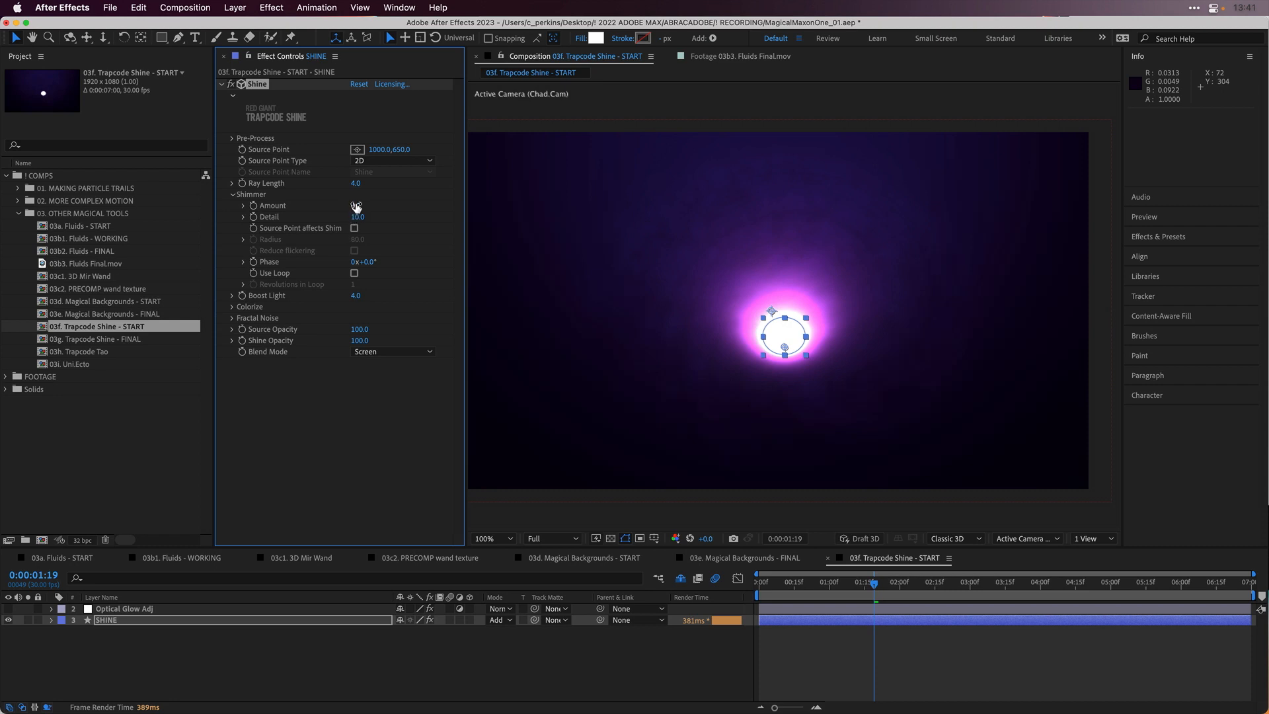
{"action": "left_click_drag", "start_coordinate": [356, 205], "coordinate": [410, 208]}
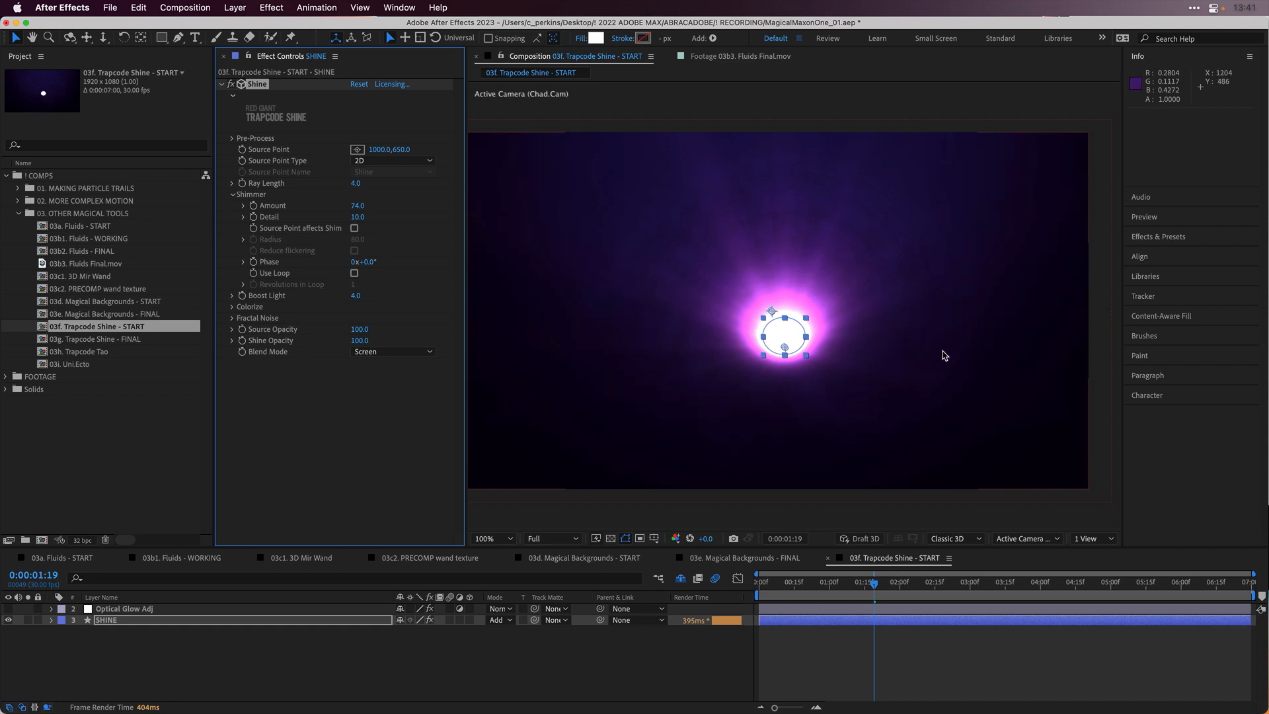
{"action": "left_click_drag", "start_coordinate": [859, 584], "coordinate": [976, 588]}
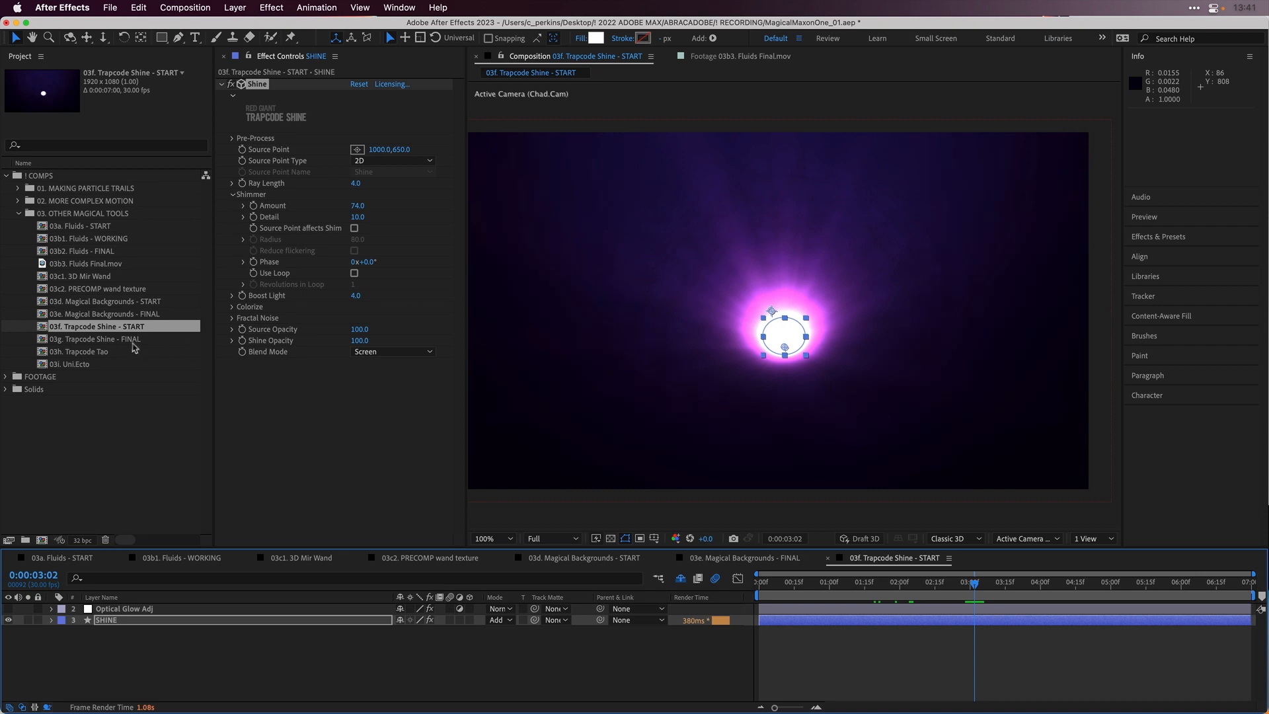
- View the 03g. Trapcode Shine - FINAL comp, then open 03h. Trapcode Tao and show the Tao layer's effect groups with Shader collapsed
{"action": "double_click", "coordinate": [132, 342]}
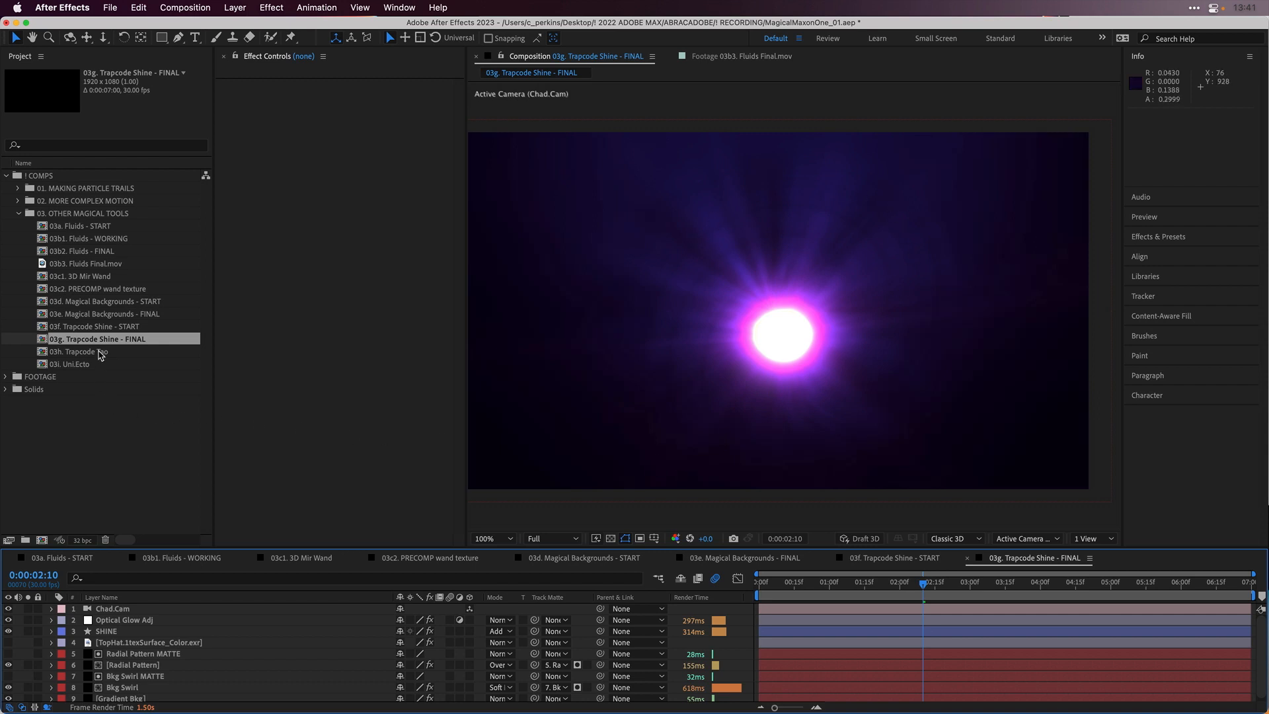
{"action": "double_click", "coordinate": [100, 353]}
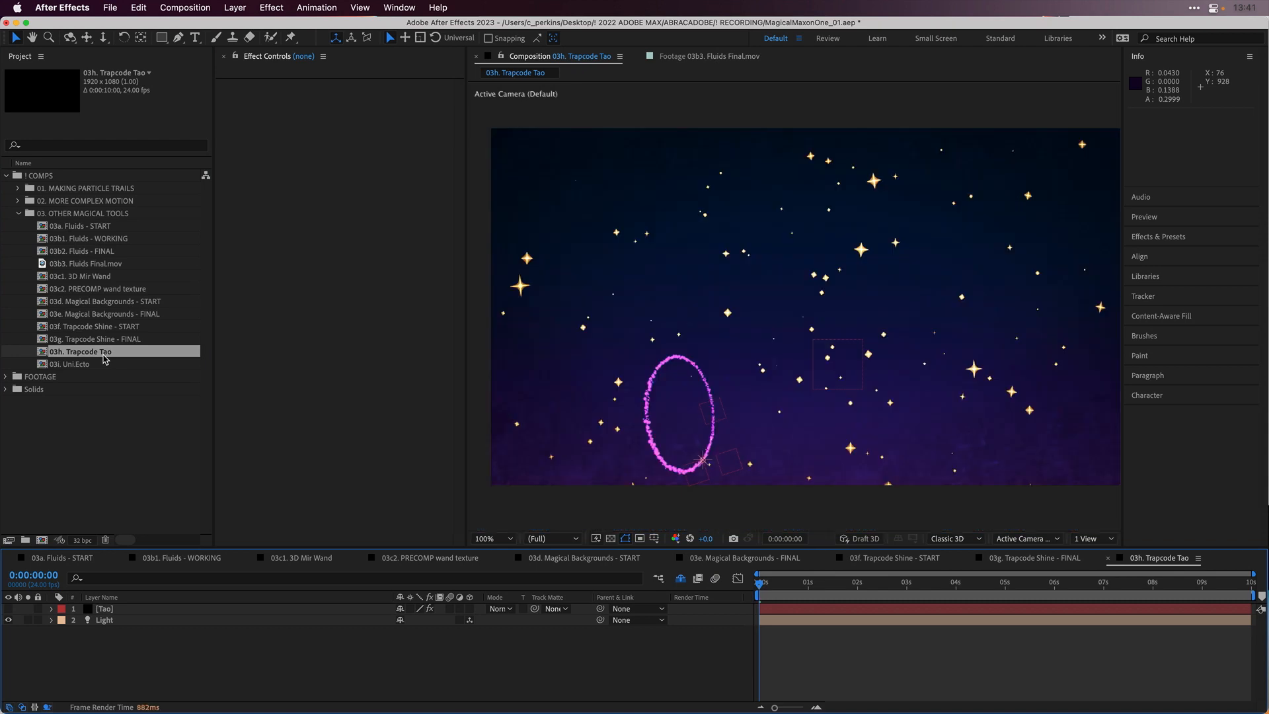
{"action": "left_click", "coordinate": [221, 609]}
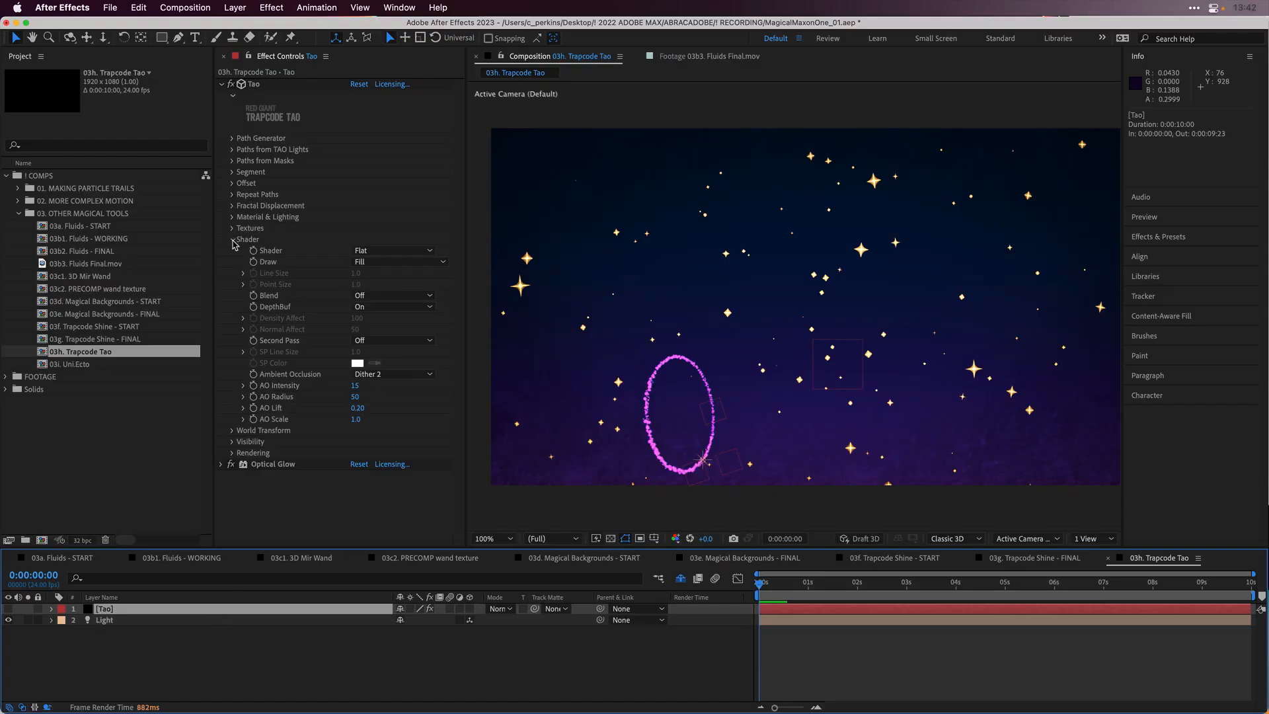
{"action": "left_click", "coordinate": [233, 240]}
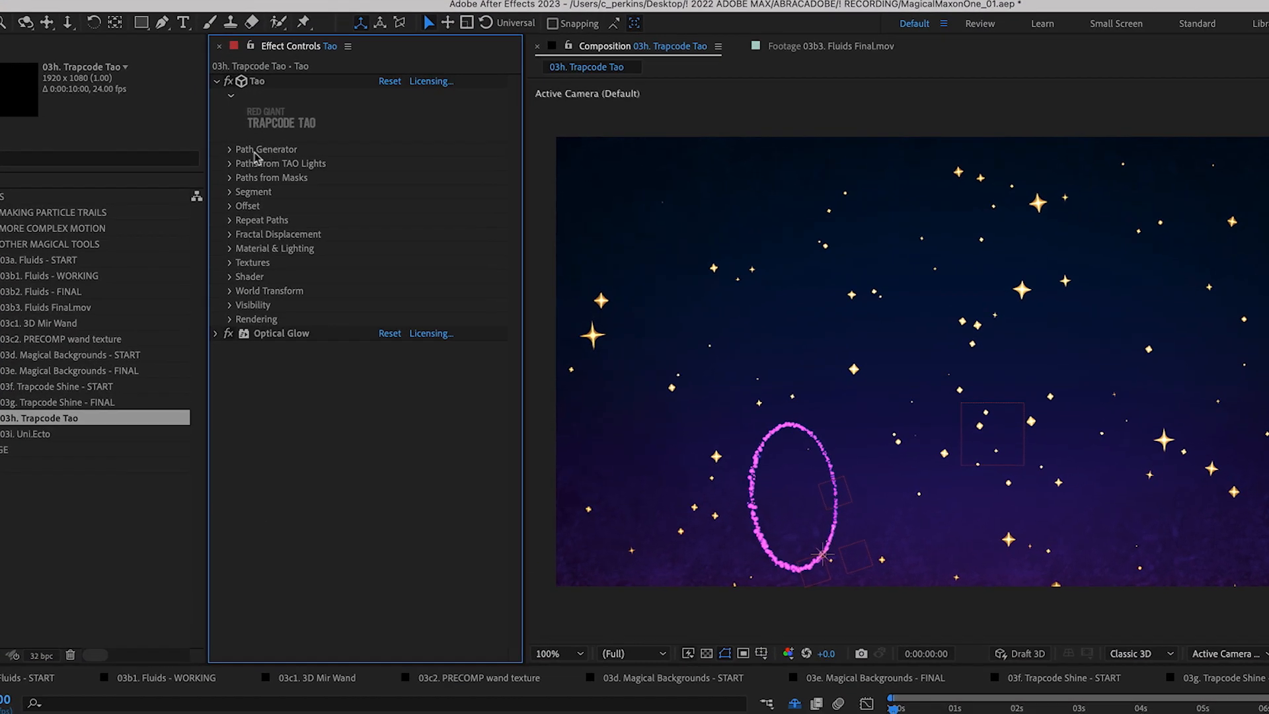
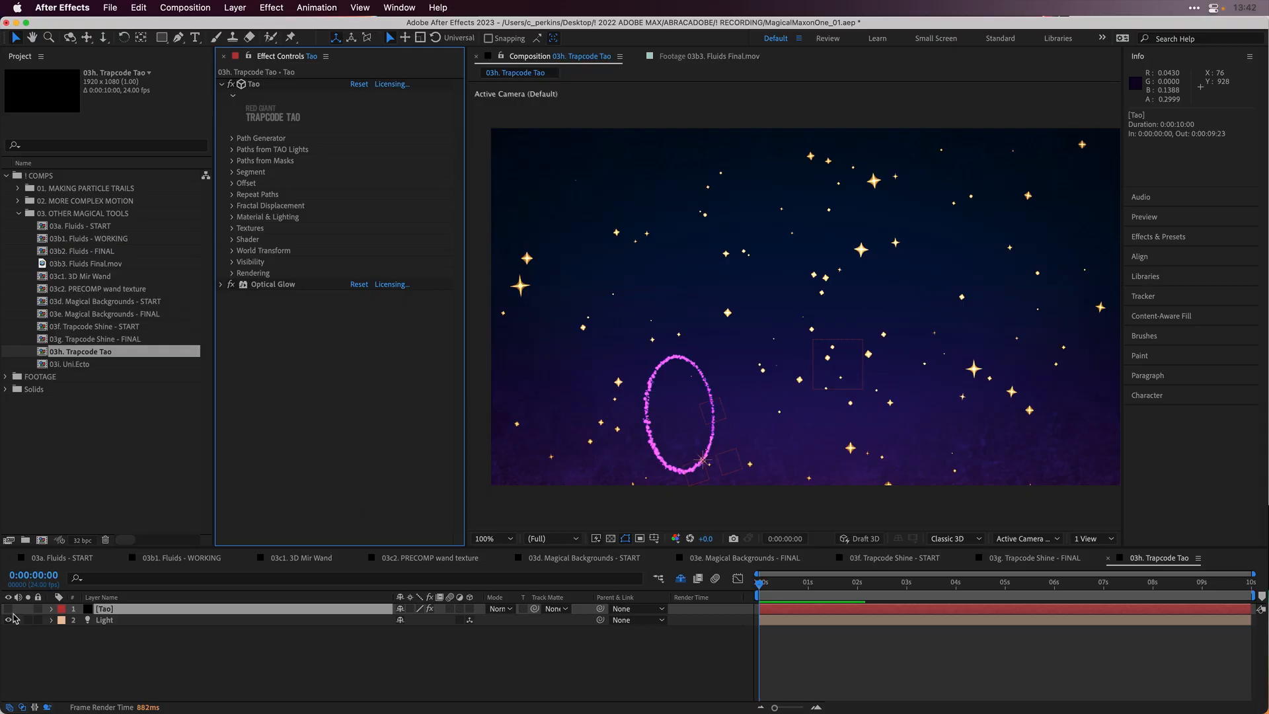
- Make the Tao layer visible and turn off Generate Path in its Path Generator settings
{"action": "left_click", "coordinate": [8, 609]}
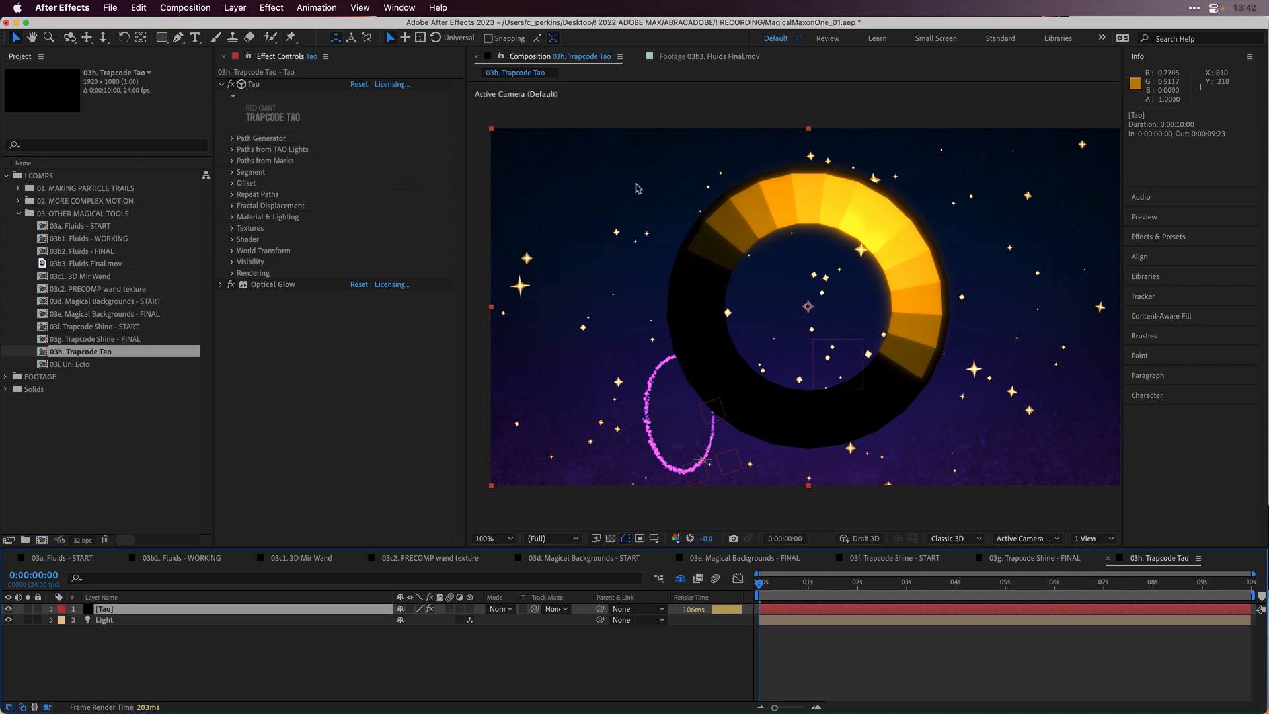
{"action": "left_click", "coordinate": [233, 139]}
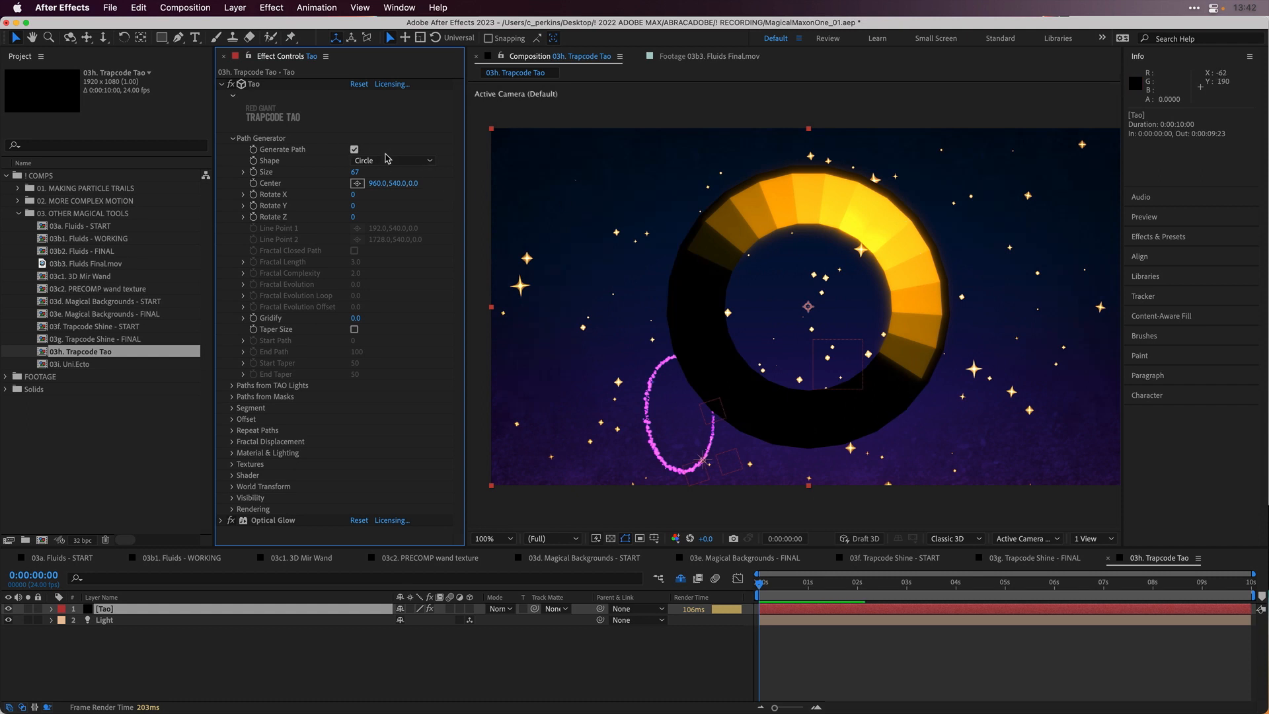
{"action": "left_click", "coordinate": [354, 149]}
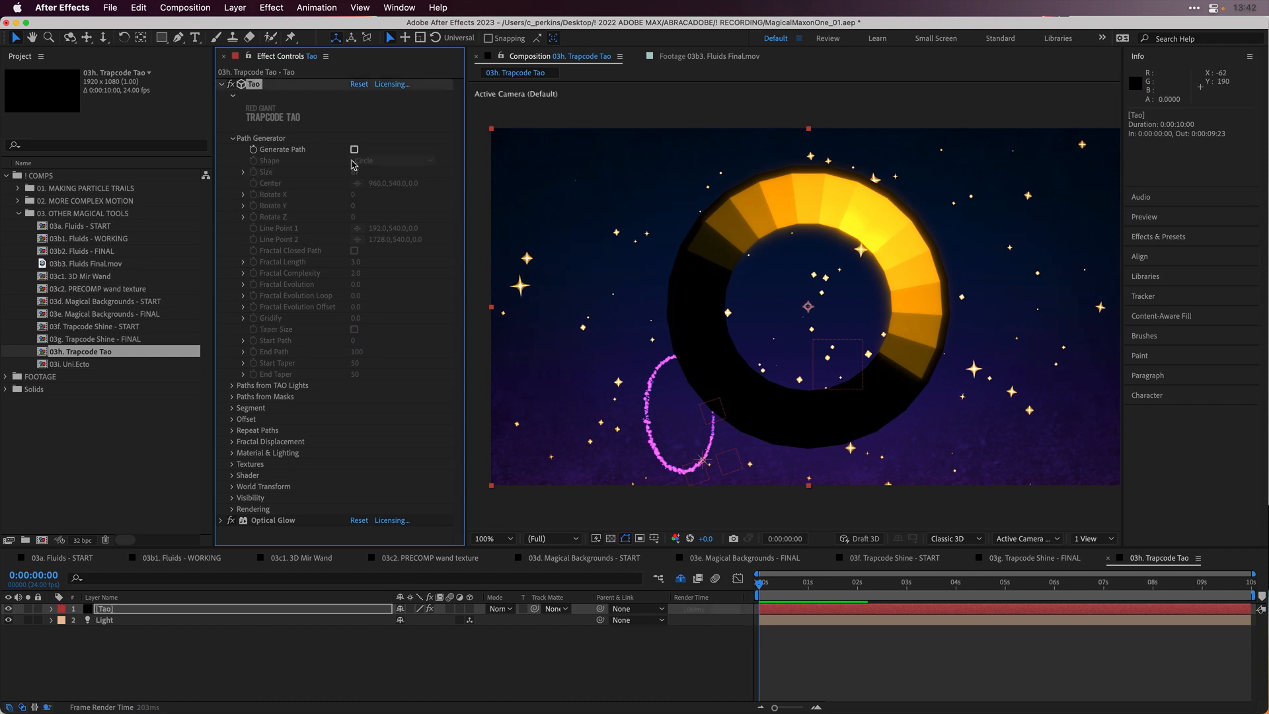
{"action": "left_click", "coordinate": [233, 138]}
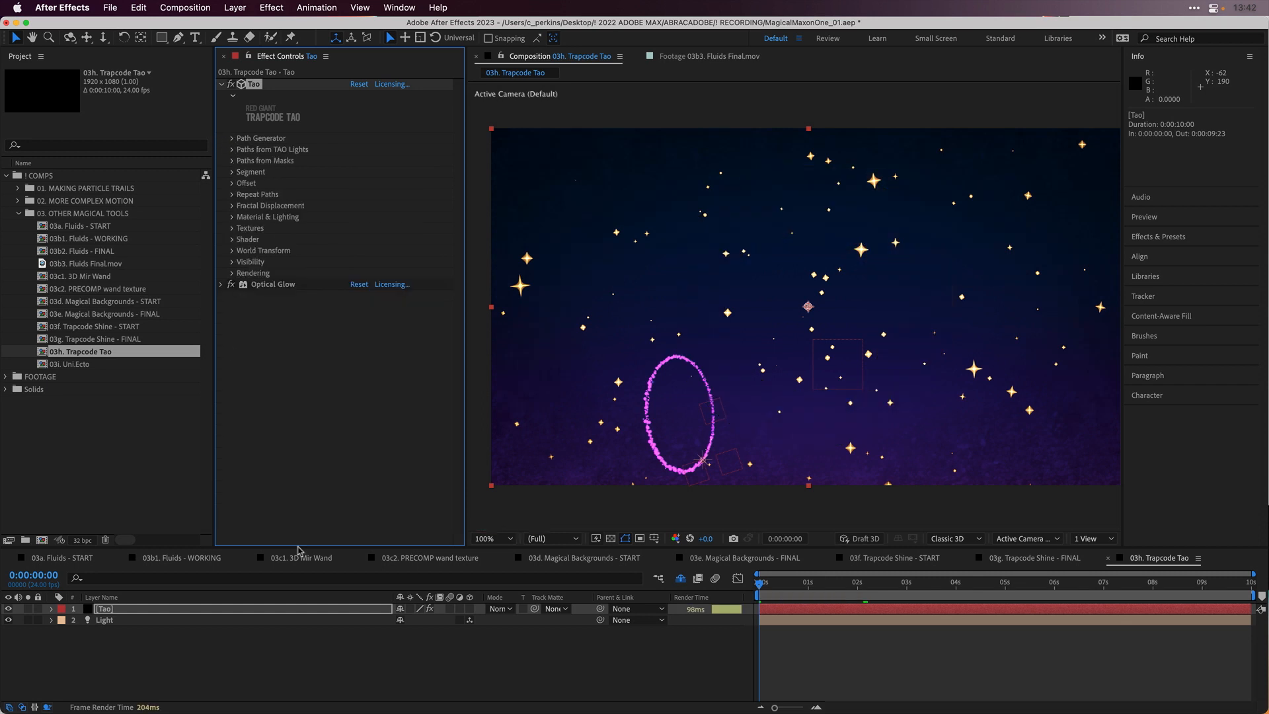
- Rename the Light layer to TAO
{"action": "left_click", "coordinate": [194, 620]}
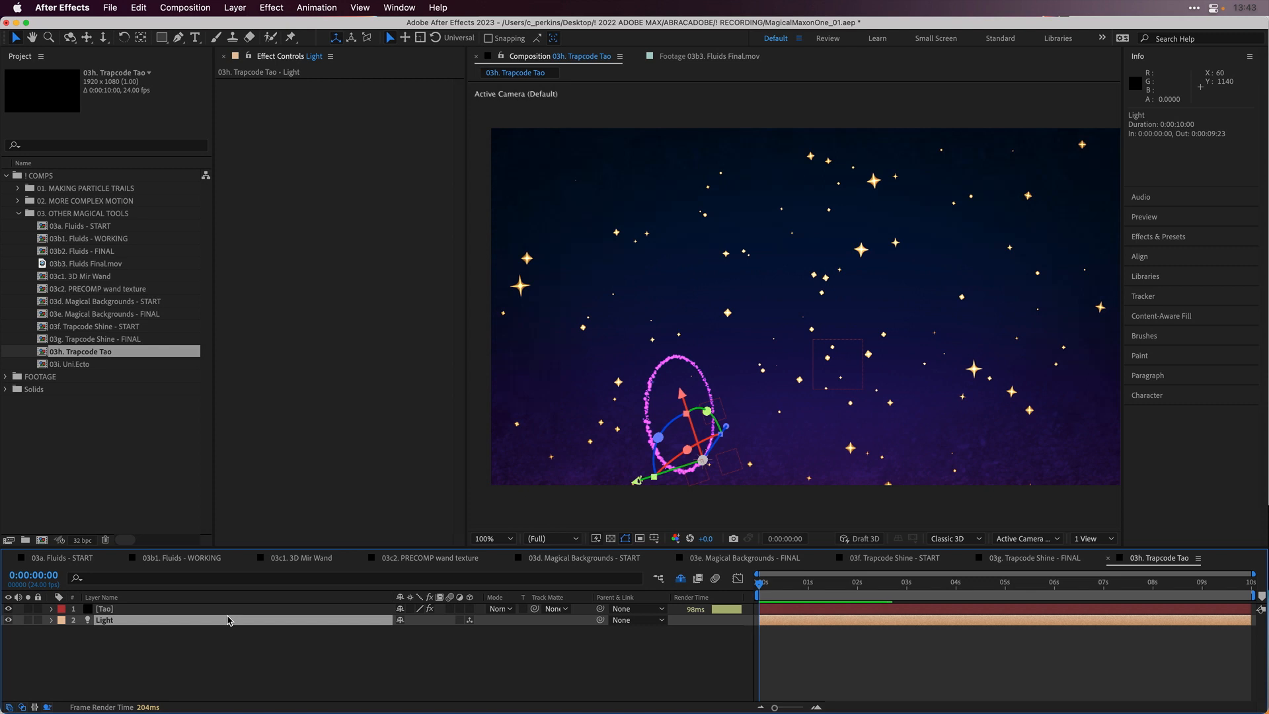
{"action": "key", "text": "Return"}
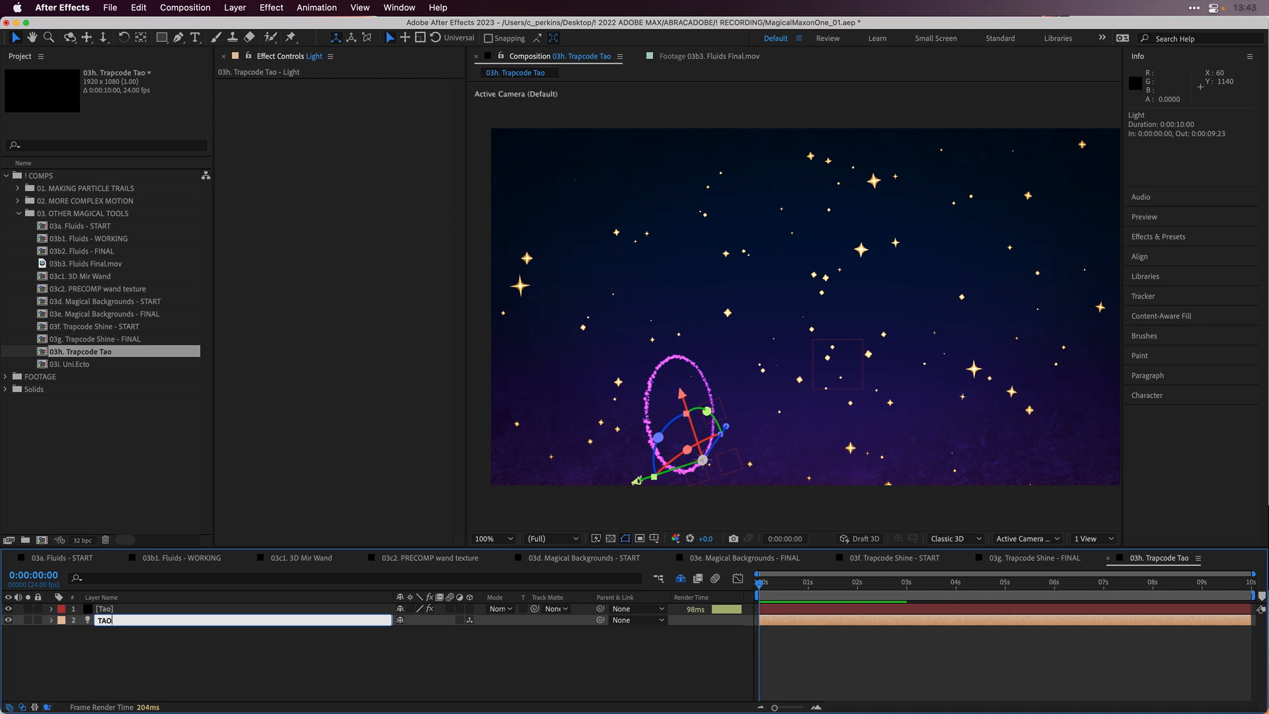
{"action": "type", "text": "TAO"}
{"action": "key", "text": "Return"}
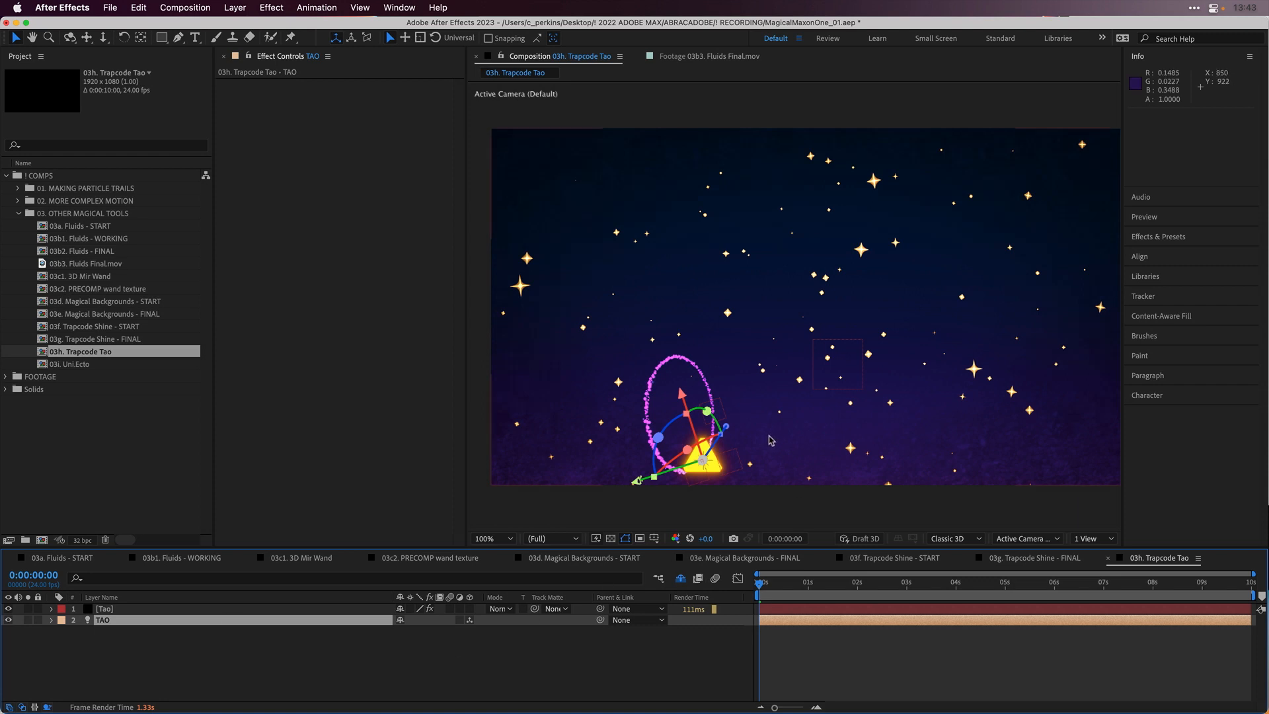
- Reveal the shy layers, parent the TAO light to the Particular (179) Primary System Null, and hide the shy layers again
{"action": "key", "text": "period"}
{"action": "left_click_drag", "start_coordinate": [699, 473], "coordinate": [697, 324]}
{"action": "key", "text": "v"}
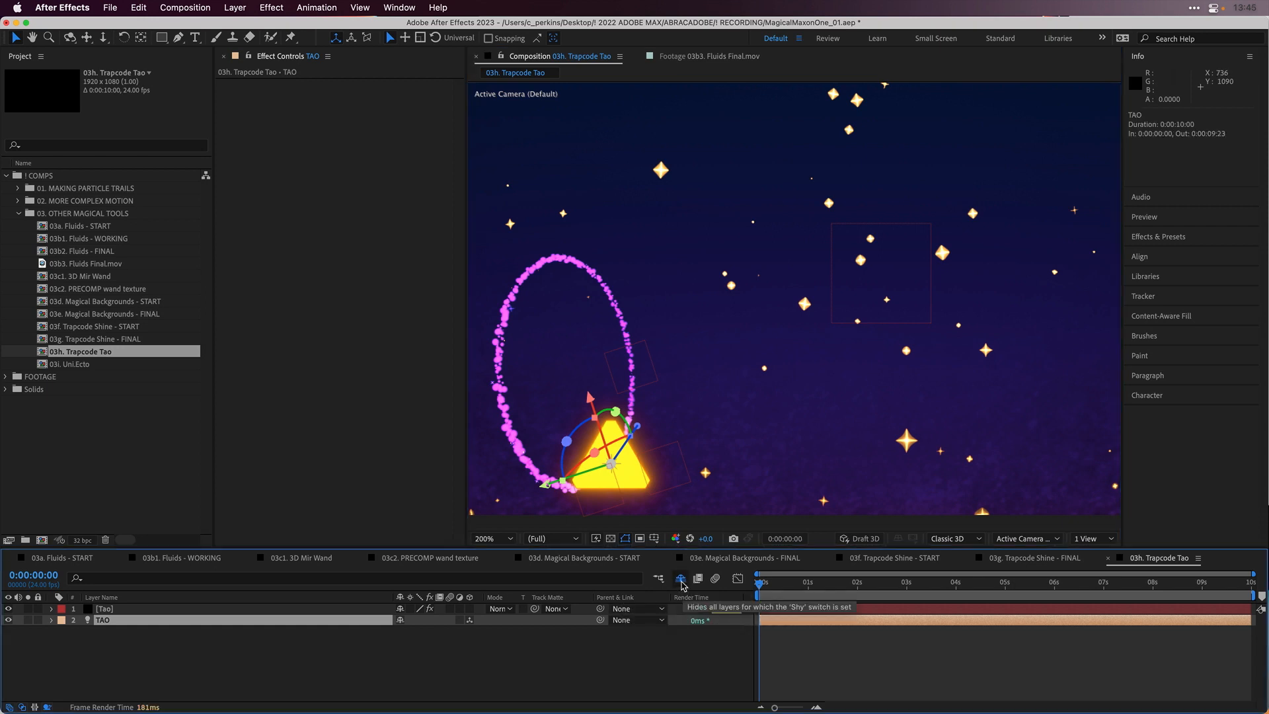
{"action": "left_click", "coordinate": [681, 580]}
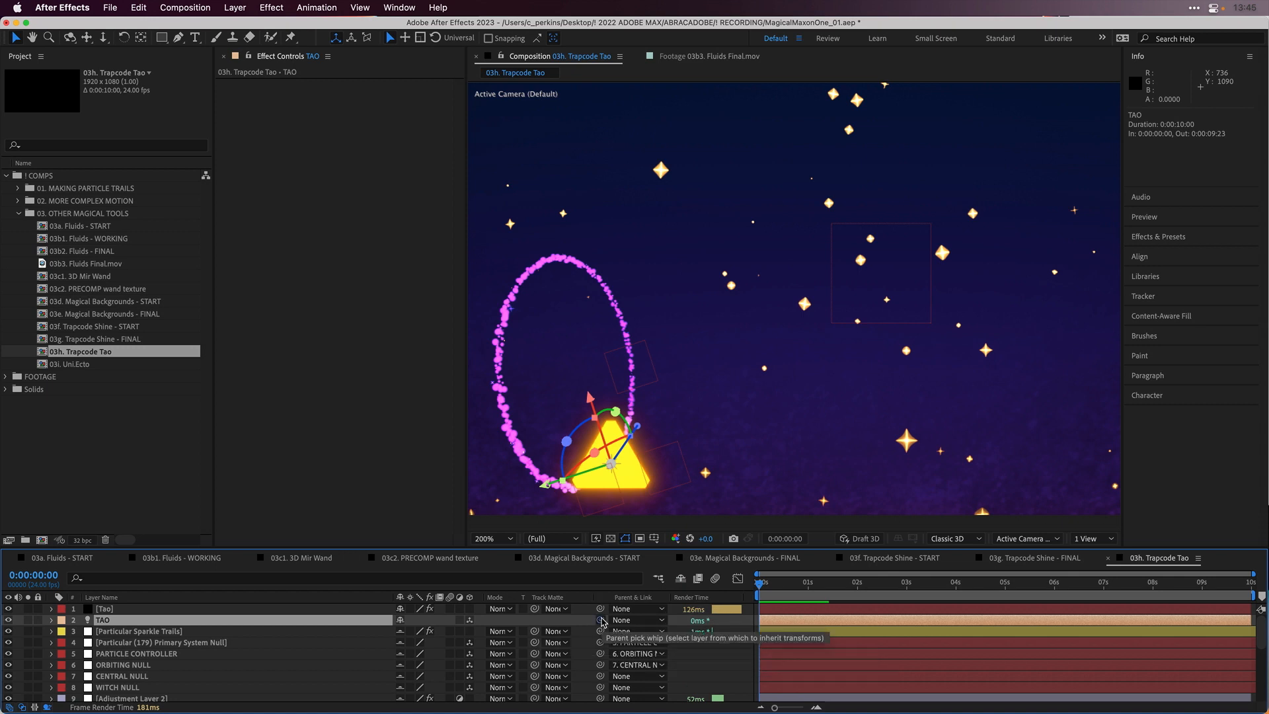
{"action": "left_click_drag", "start_coordinate": [549, 635], "coordinate": [212, 646]}
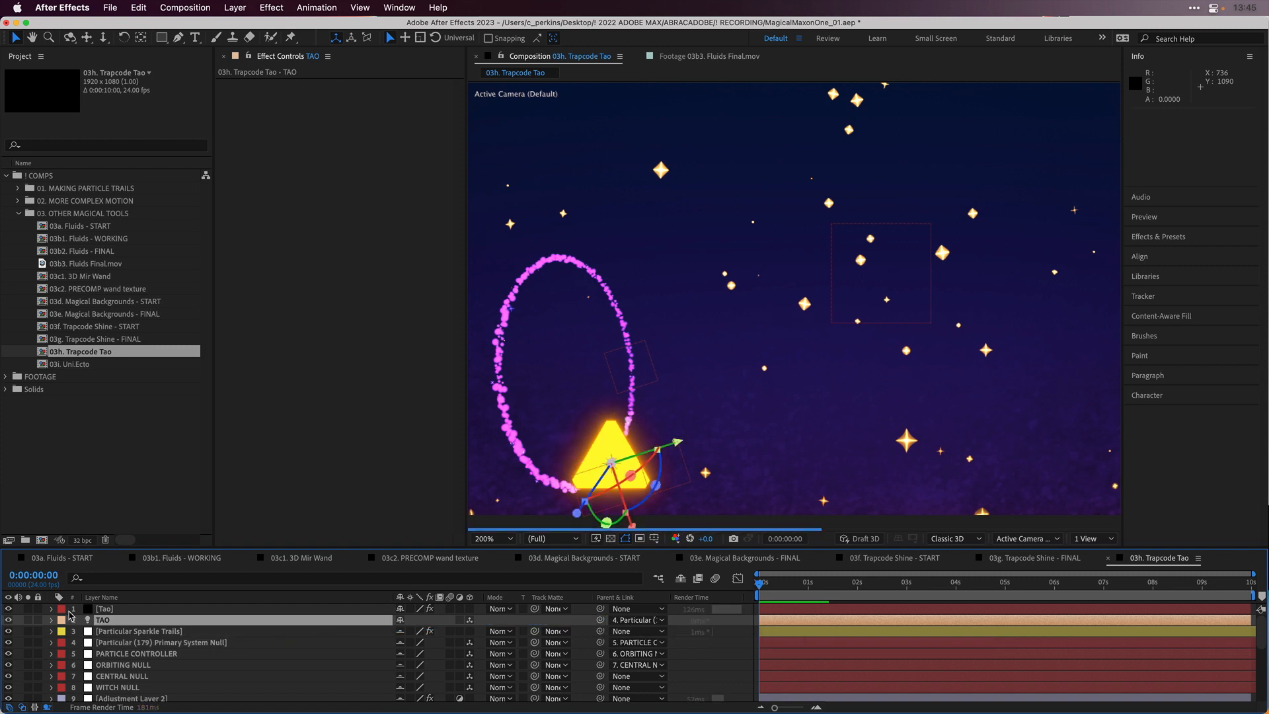
{"action": "left_click", "coordinate": [680, 578]}
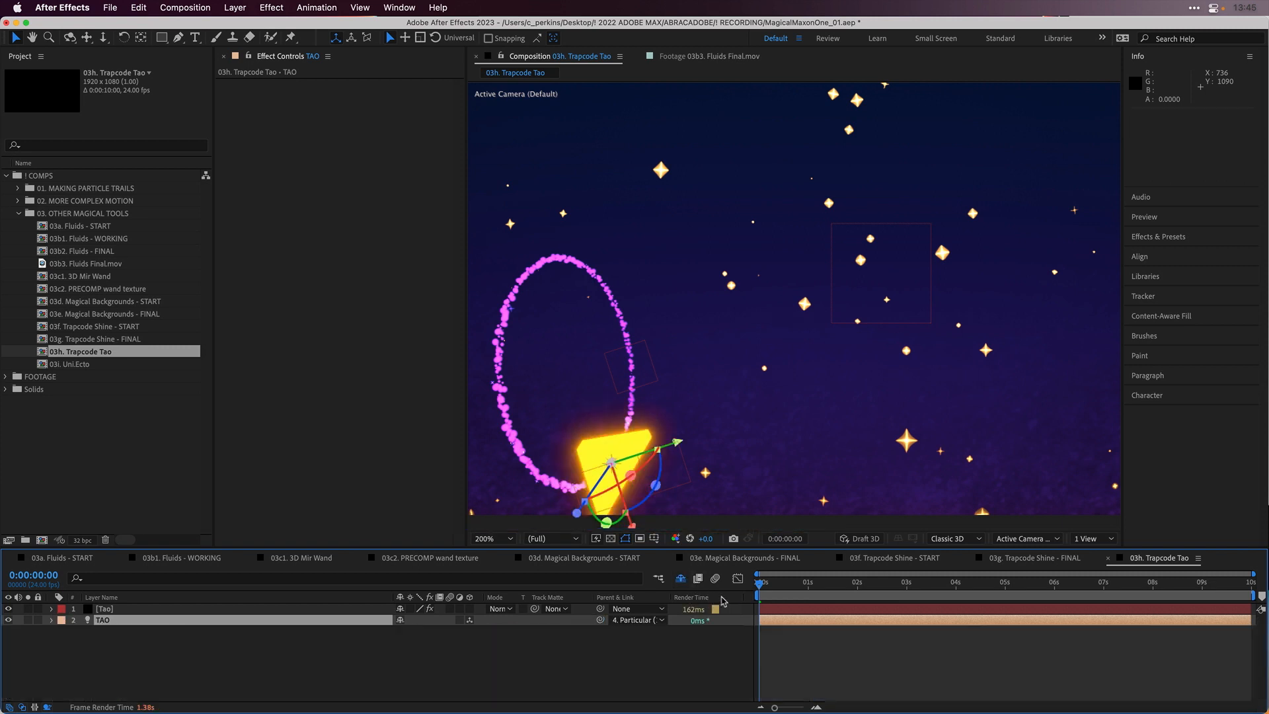
- Scrub to 0:00:00:18 and set the Tao layer's TAO Lights Mode to Build-up (fast)
{"action": "left_click_drag", "start_coordinate": [758, 585], "coordinate": [798, 585]}
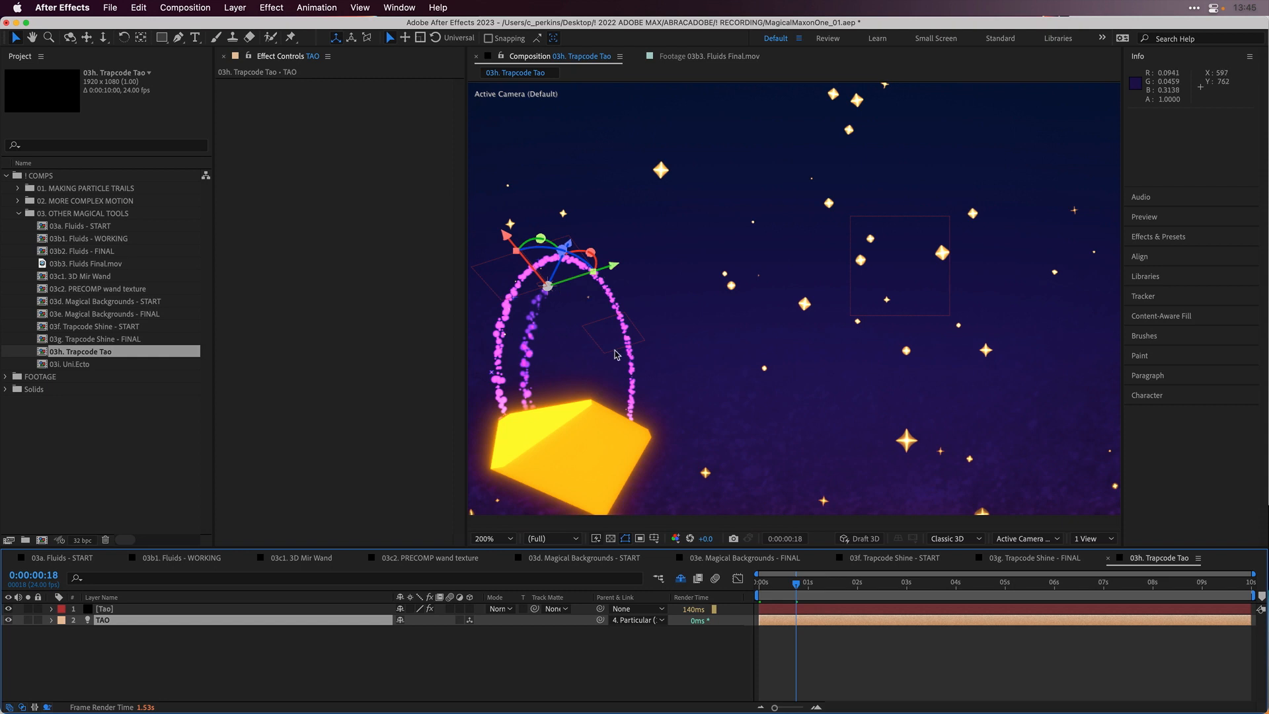
{"action": "left_click", "coordinate": [286, 610]}
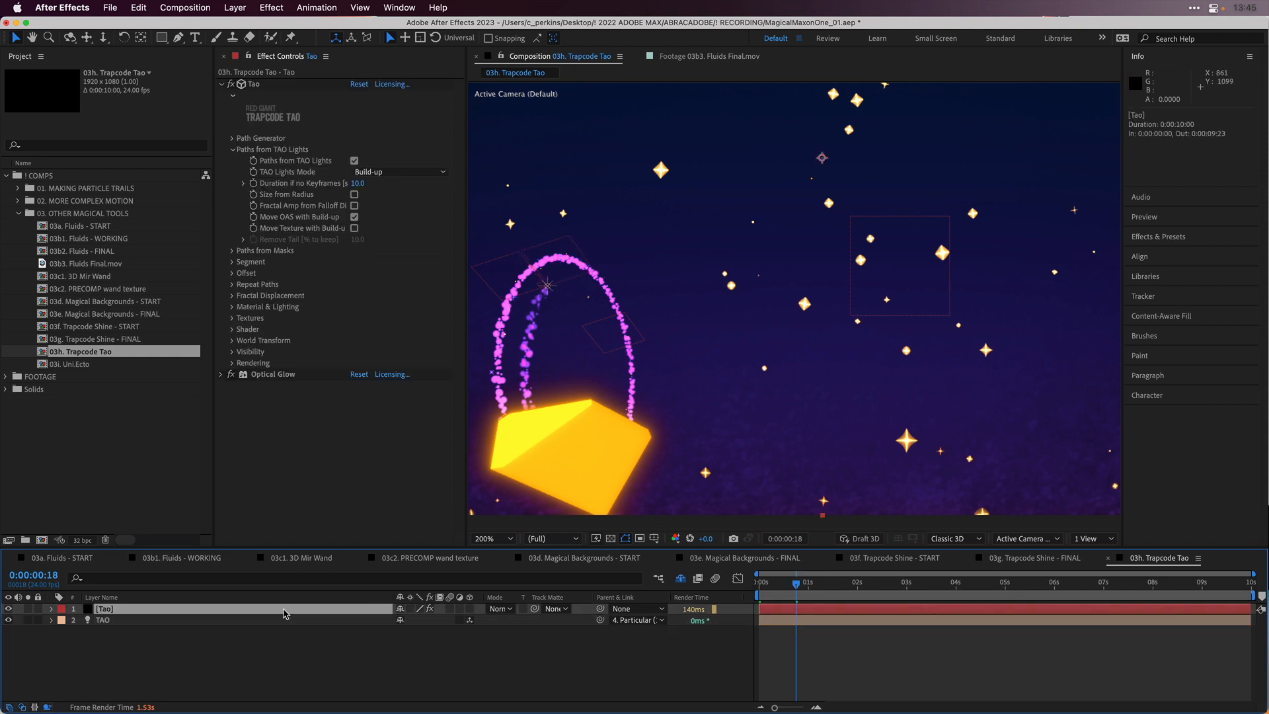
{"action": "left_click", "coordinate": [397, 172]}
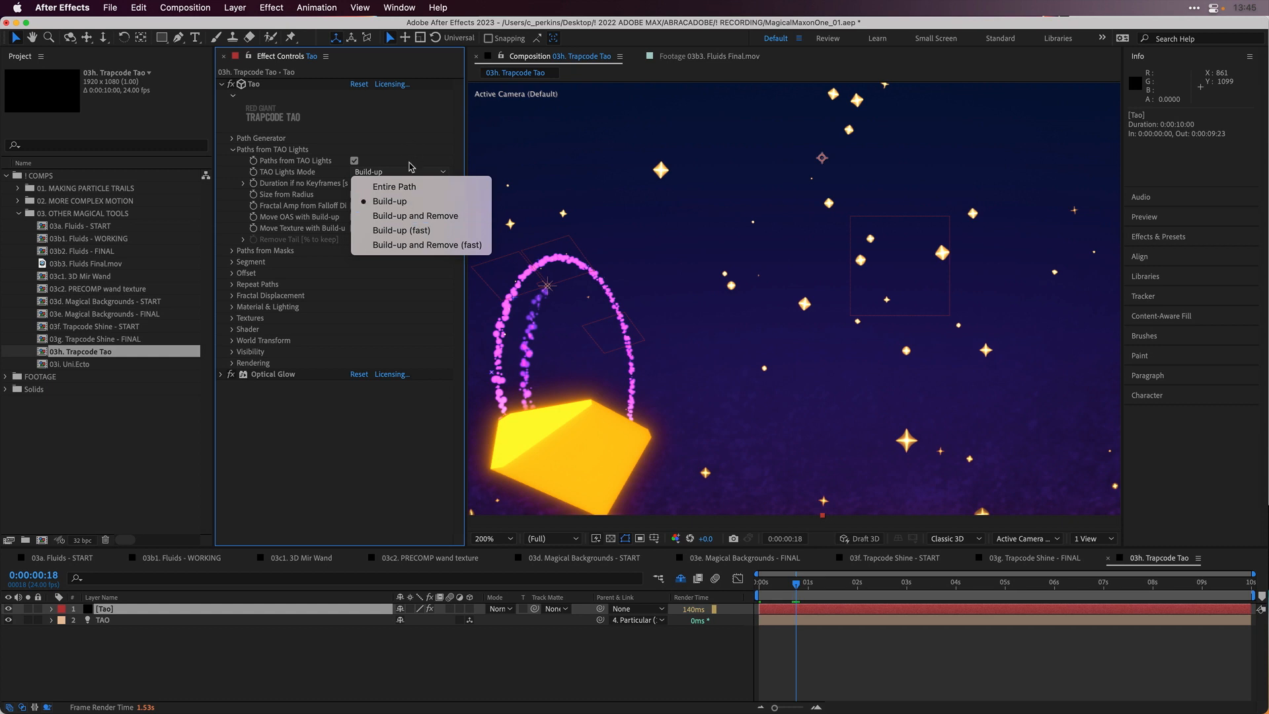
{"action": "left_click", "coordinate": [428, 231]}
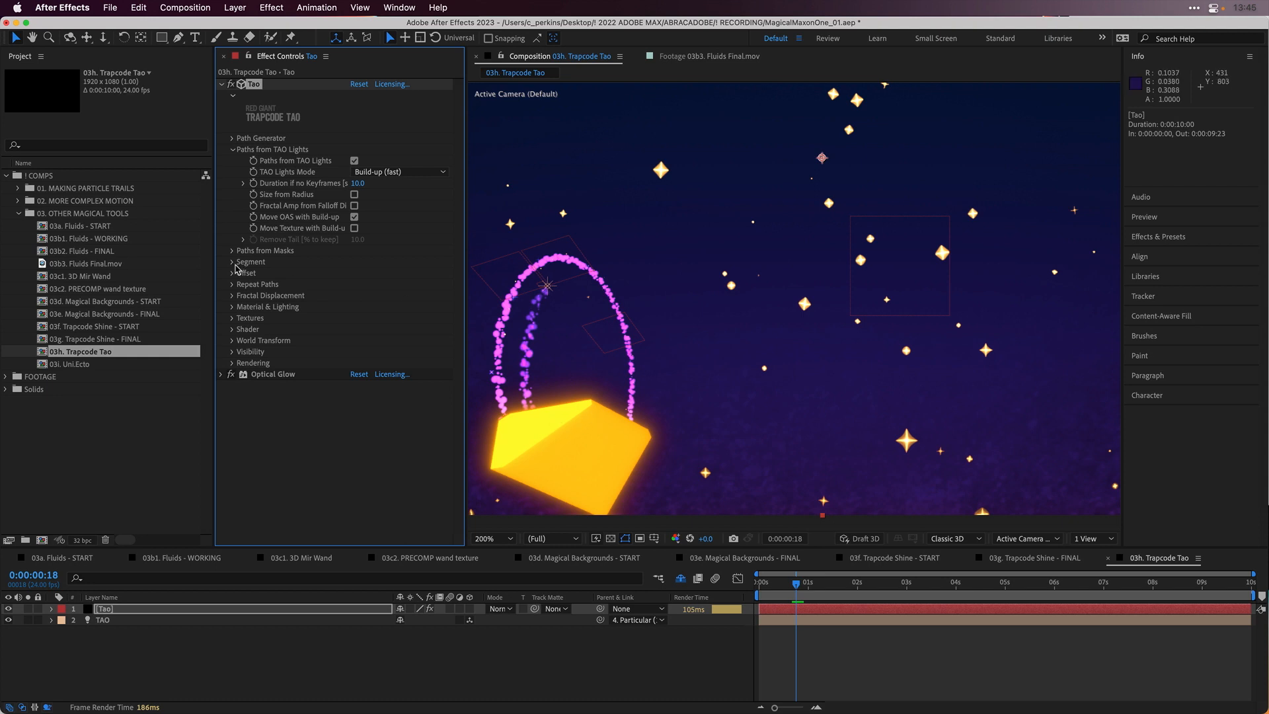
- In the Tao effect's Segment settings, reduce Size to 26 and raise Segments to 141
{"action": "left_click", "coordinate": [232, 263]}
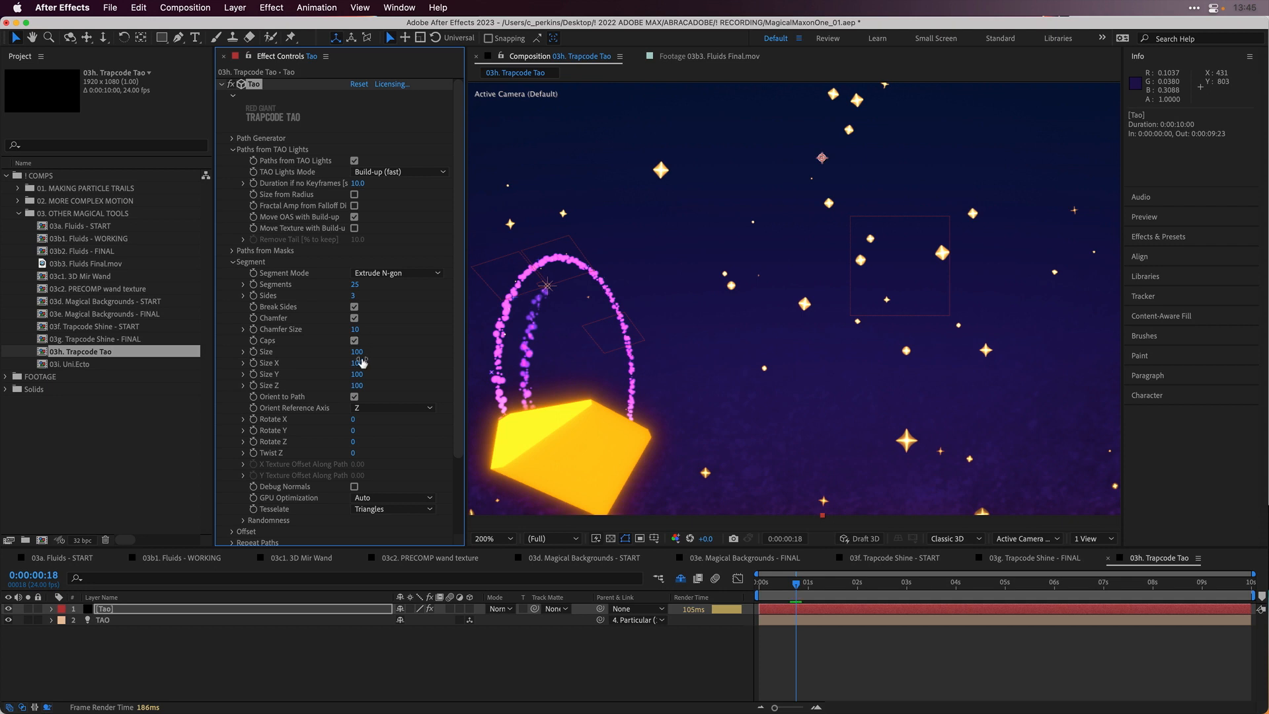
{"action": "left_click_drag", "start_coordinate": [357, 352], "coordinate": [317, 361]}
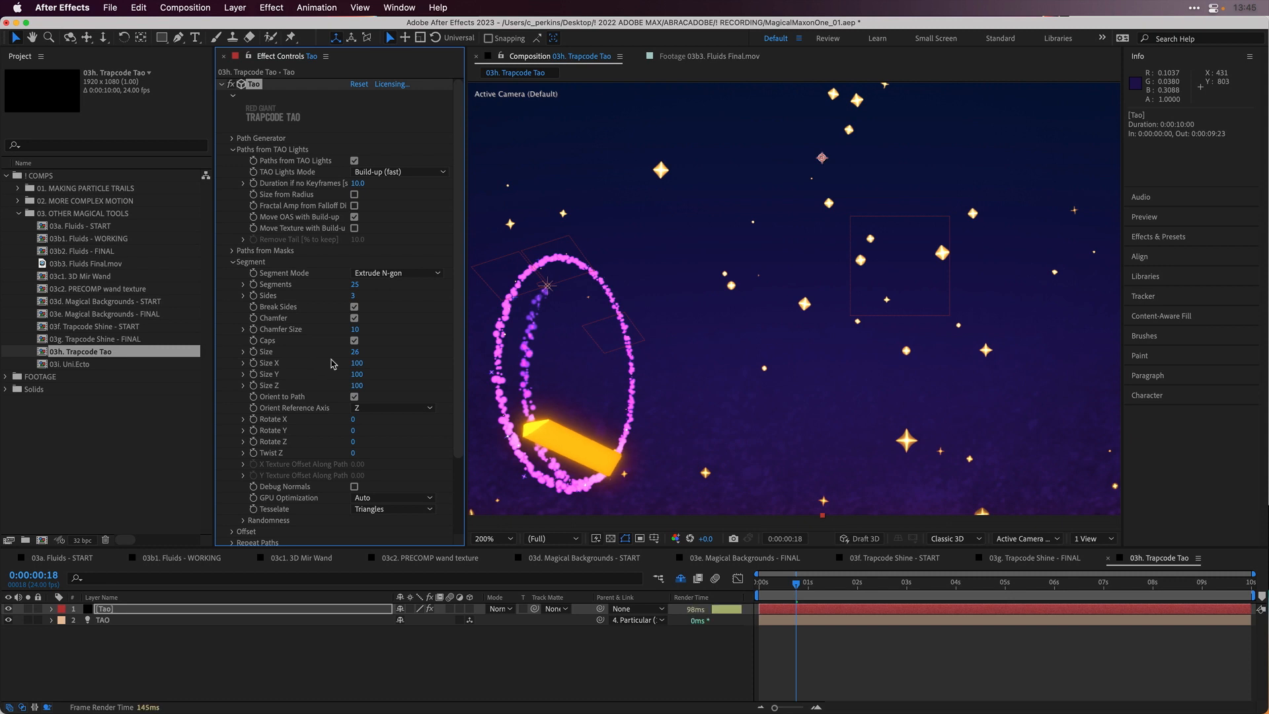
{"action": "left_click_drag", "start_coordinate": [355, 289], "coordinate": [441, 294]}
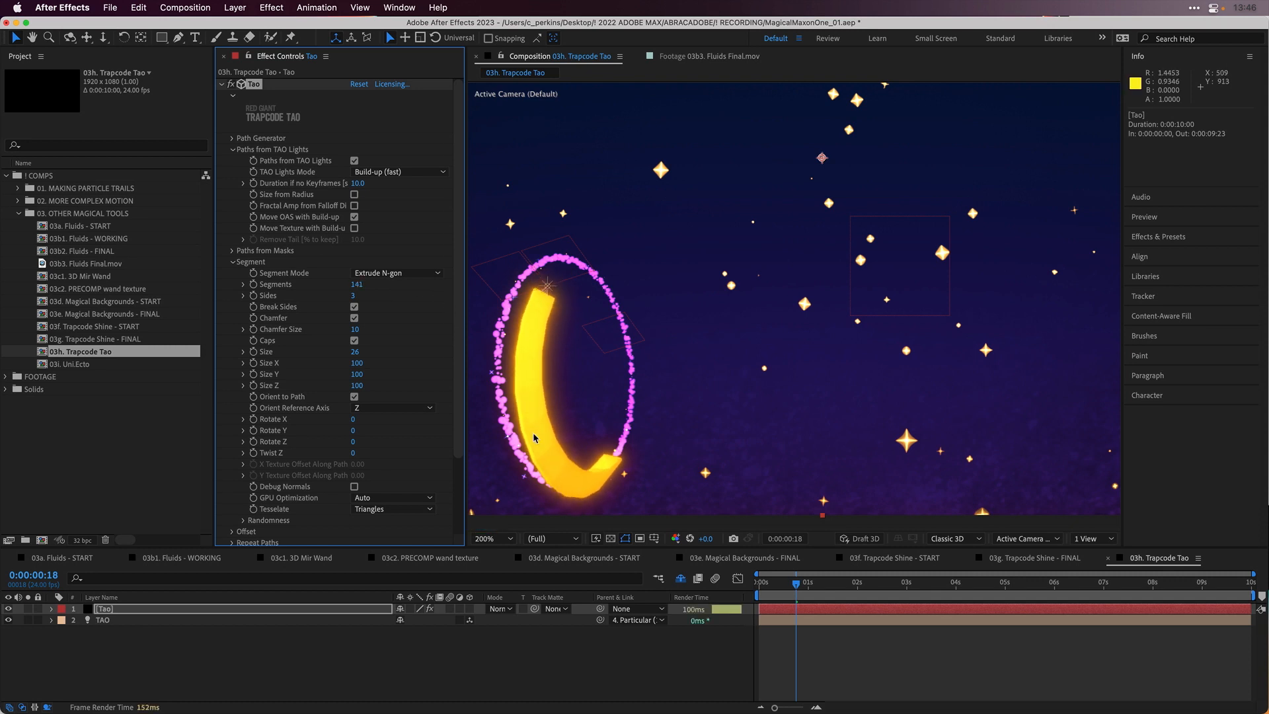
- Solo the Tao layer and preview its ribbon building up to 0:00:06:12, orbiting the camera slightly around it
{"action": "left_click_drag", "start_coordinate": [797, 585], "coordinate": [924, 588]}
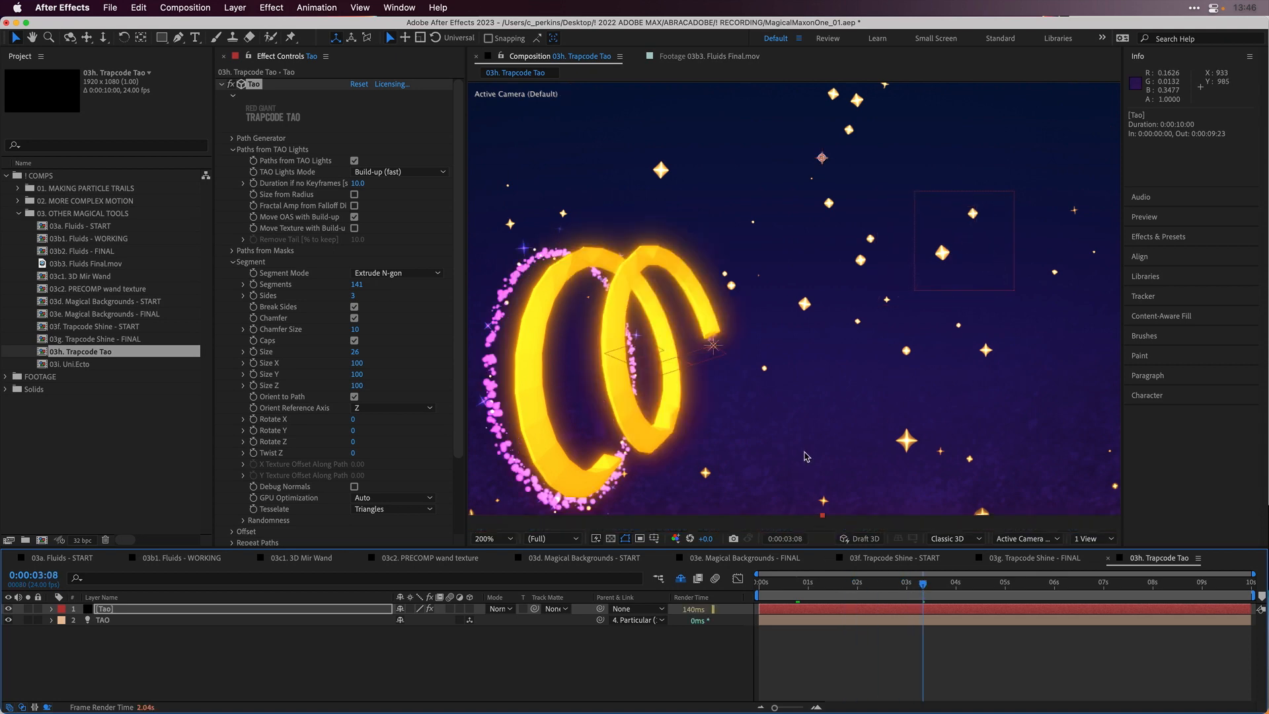
{"action": "left_click", "coordinate": [28, 608]}
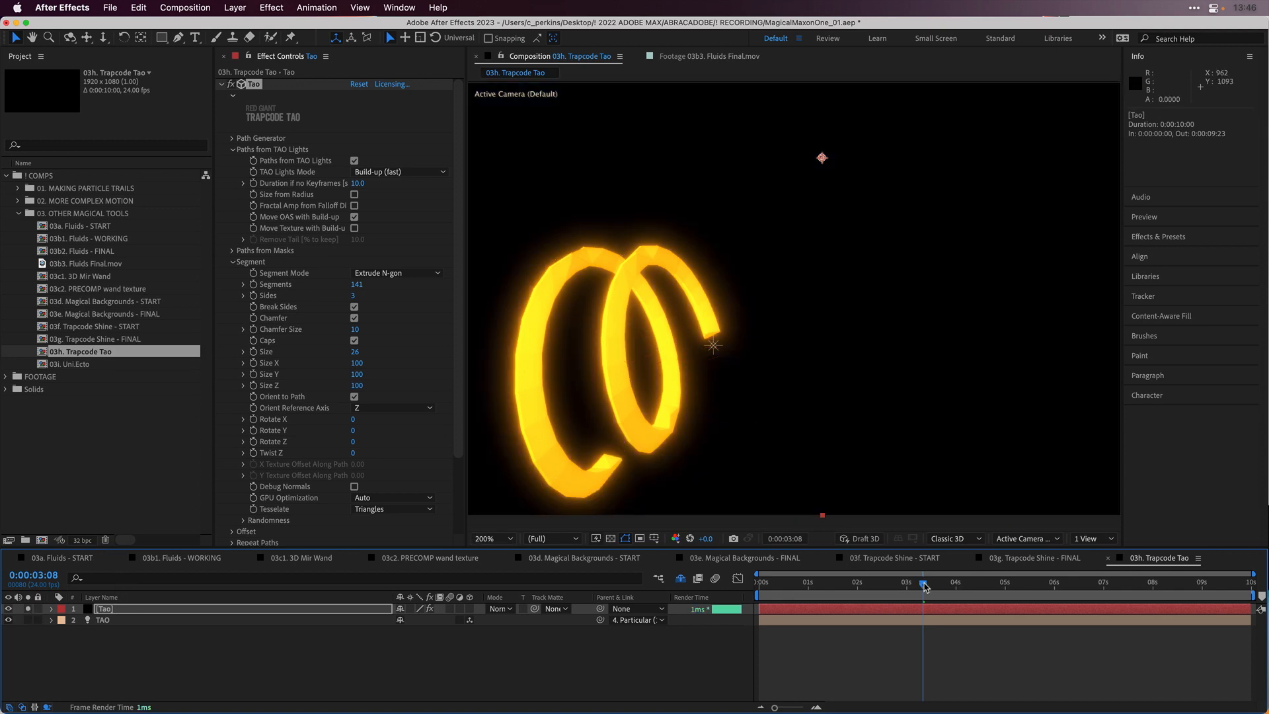
{"action": "left_click_drag", "start_coordinate": [924, 586], "coordinate": [954, 586]}
{"action": "scroll", "coordinate": [254, 482], "scroll_direction": "down", "scroll_amount": 4}
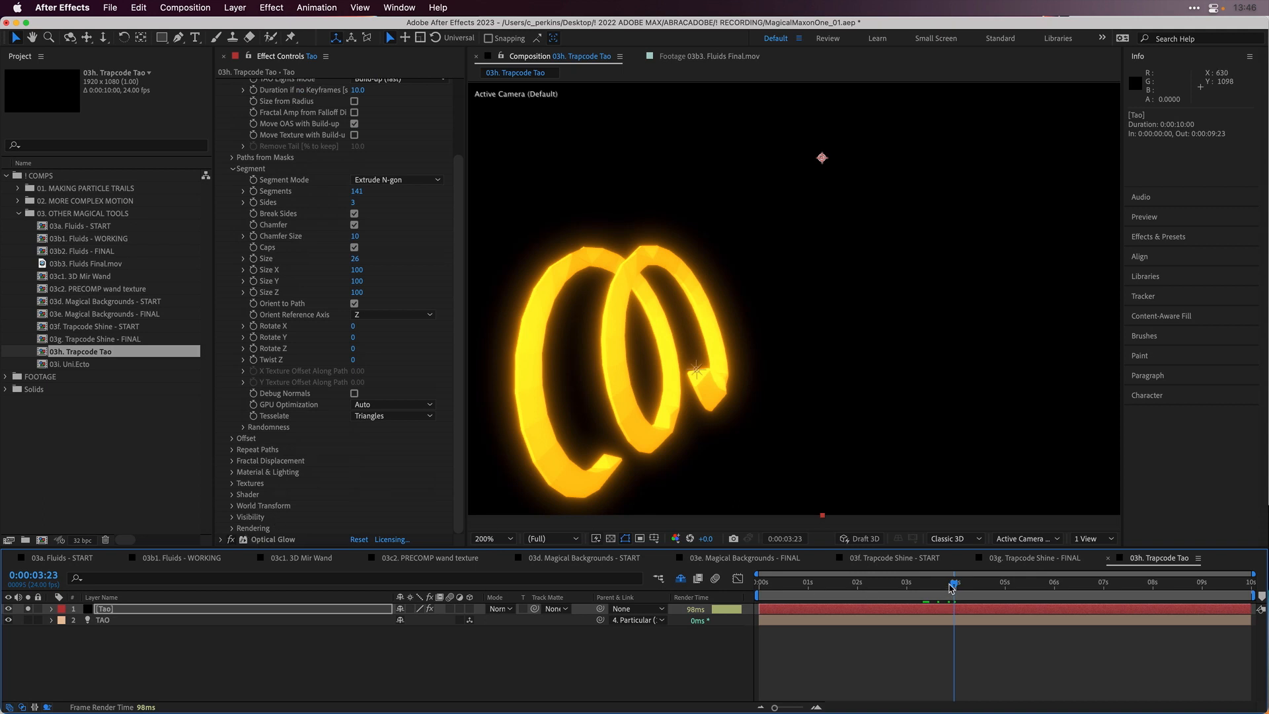
{"action": "left_click_drag", "start_coordinate": [952, 587], "coordinate": [1078, 581]}
{"action": "key", "text": "c"}
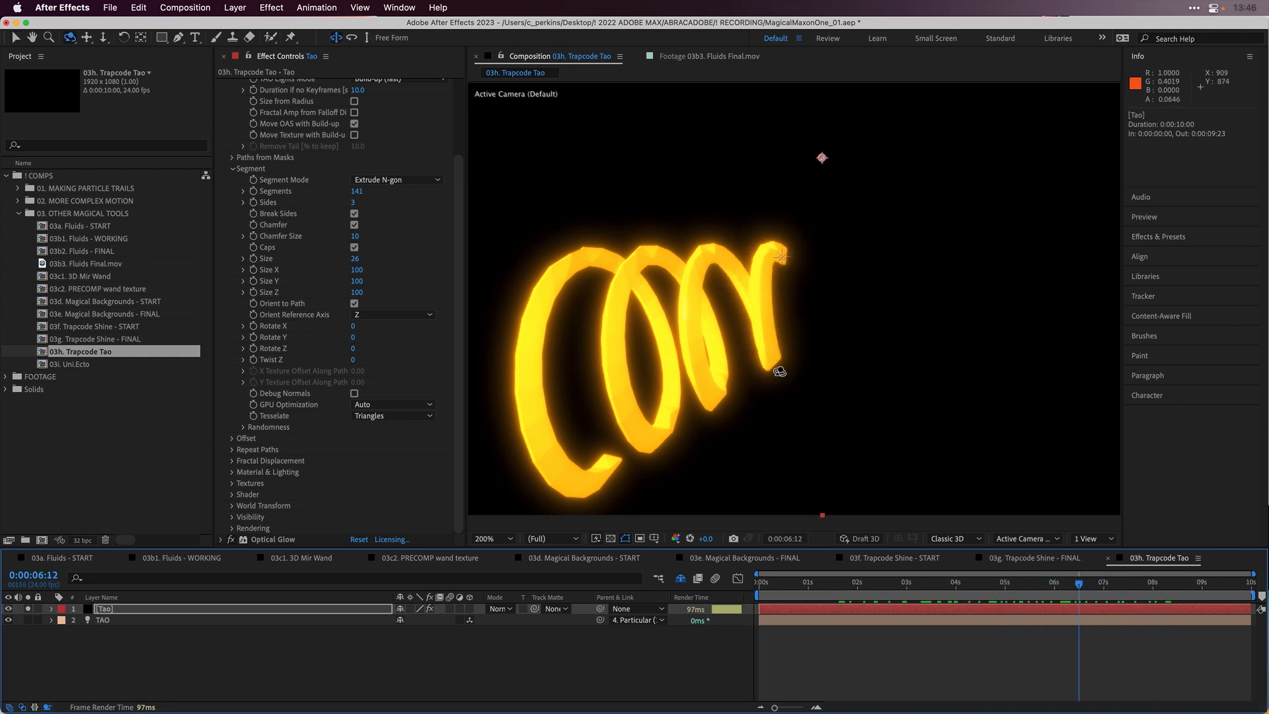
{"action": "mouse_move", "coordinate": [780, 372]}
{"action": "left_mouse_down"}
{"action": "mouse_move", "coordinate": [728, 360]}
{"action": "mouse_move", "coordinate": [708, 309]}
{"action": "mouse_move", "coordinate": [750, 277]}
{"action": "mouse_move", "coordinate": [843, 298]}
{"action": "mouse_move", "coordinate": [818, 363]}
{"action": "mouse_move", "coordinate": [770, 388]}
{"action": "mouse_move", "coordinate": [697, 355]}
{"action": "mouse_move", "coordinate": [731, 334]}
{"action": "mouse_move", "coordinate": [767, 364]}
{"action": "left_mouse_up"}
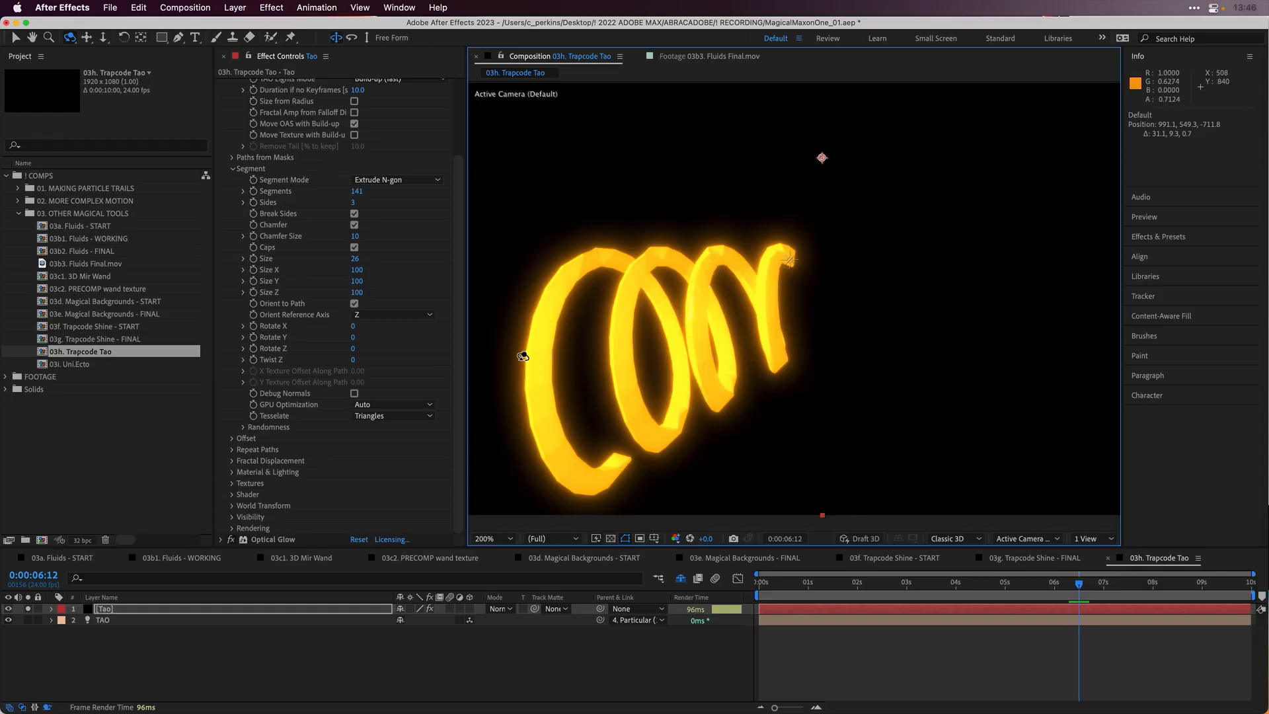
- Open the 03i. Uni.Ecto composition and apply the Radio Waves effect to the Simple Ecto Example layer
{"action": "double_click", "coordinate": [76, 364]}
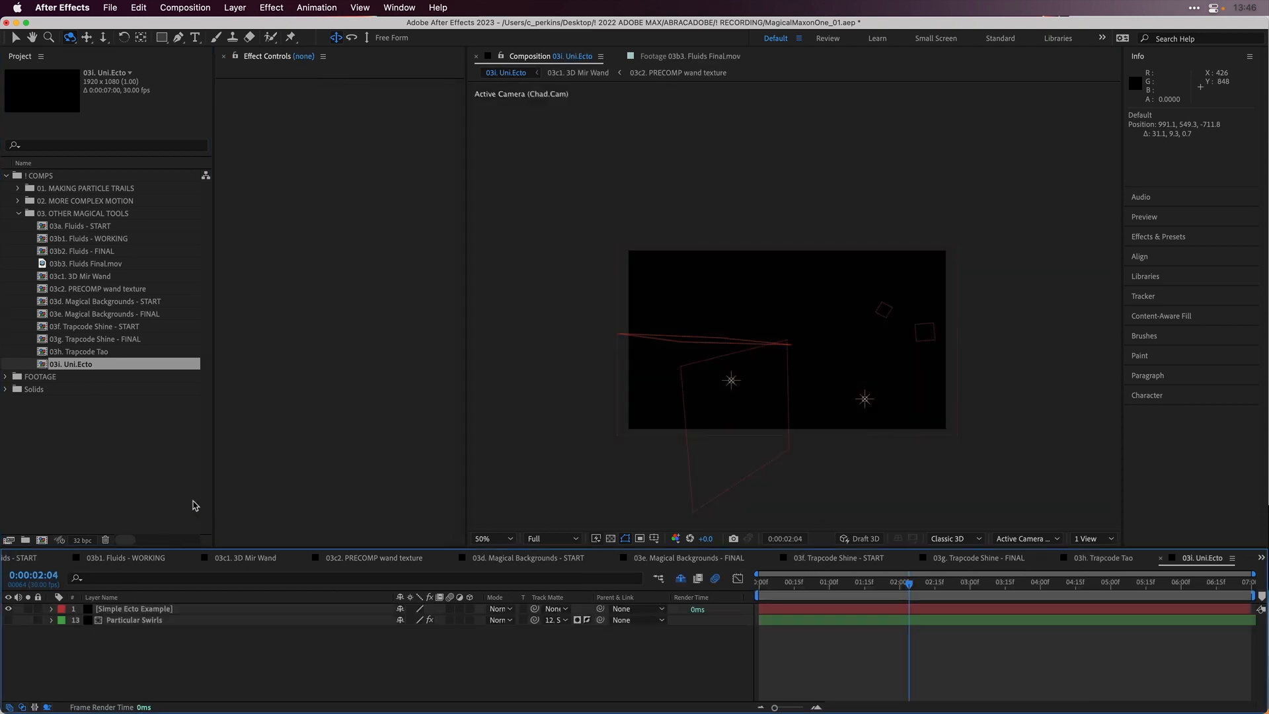
{"action": "left_click", "coordinate": [217, 614]}
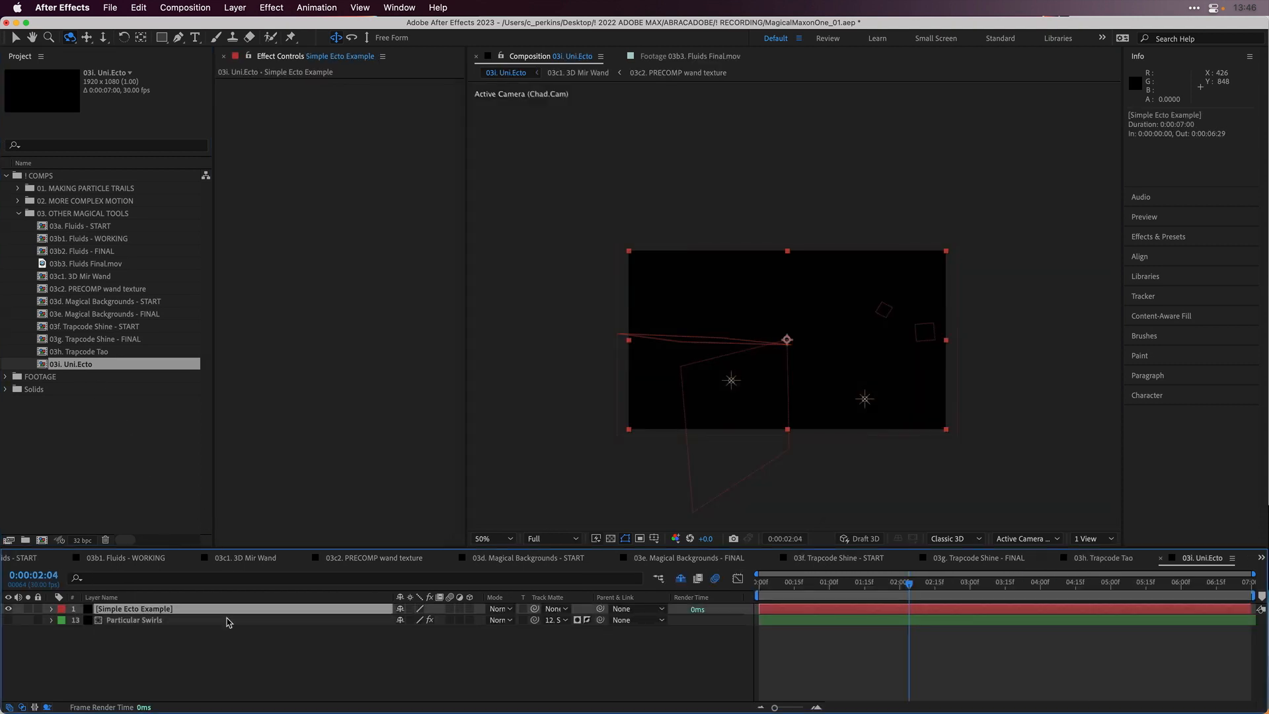
{"action": "key", "text": "ctrl+space"}
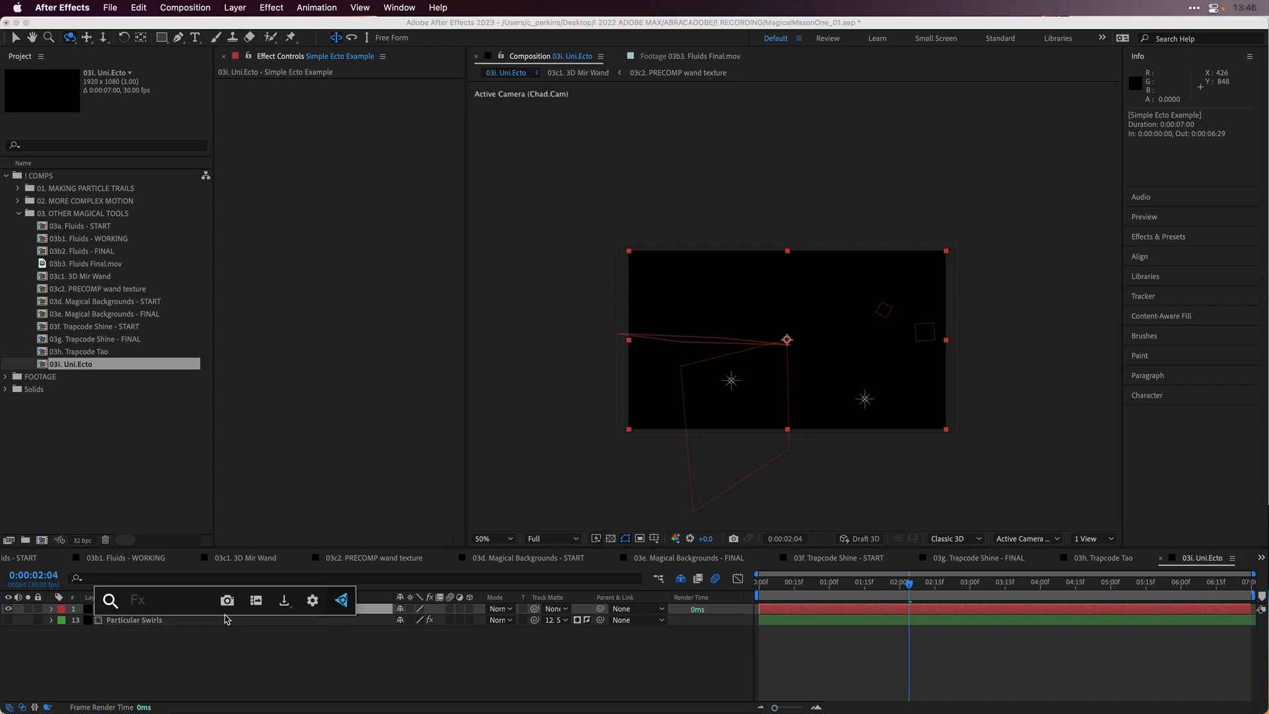
{"action": "type", "text": "rad"}
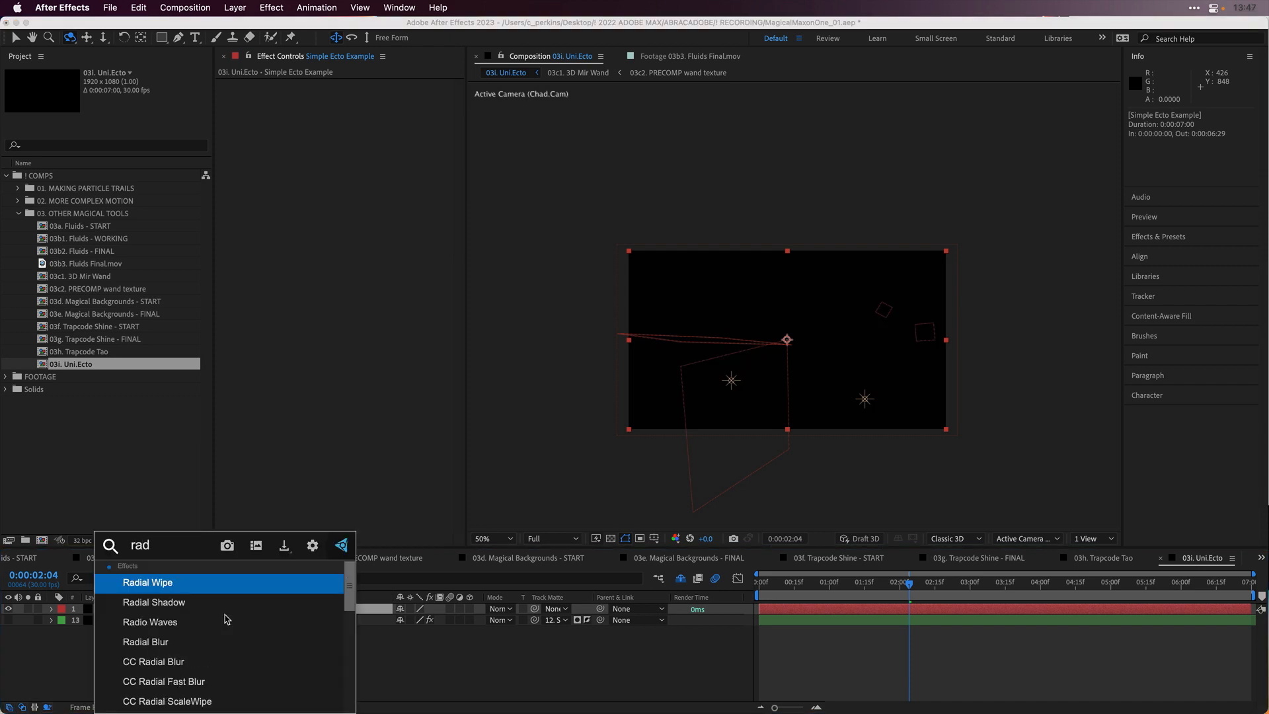
{"action": "left_click", "coordinate": [226, 620]}
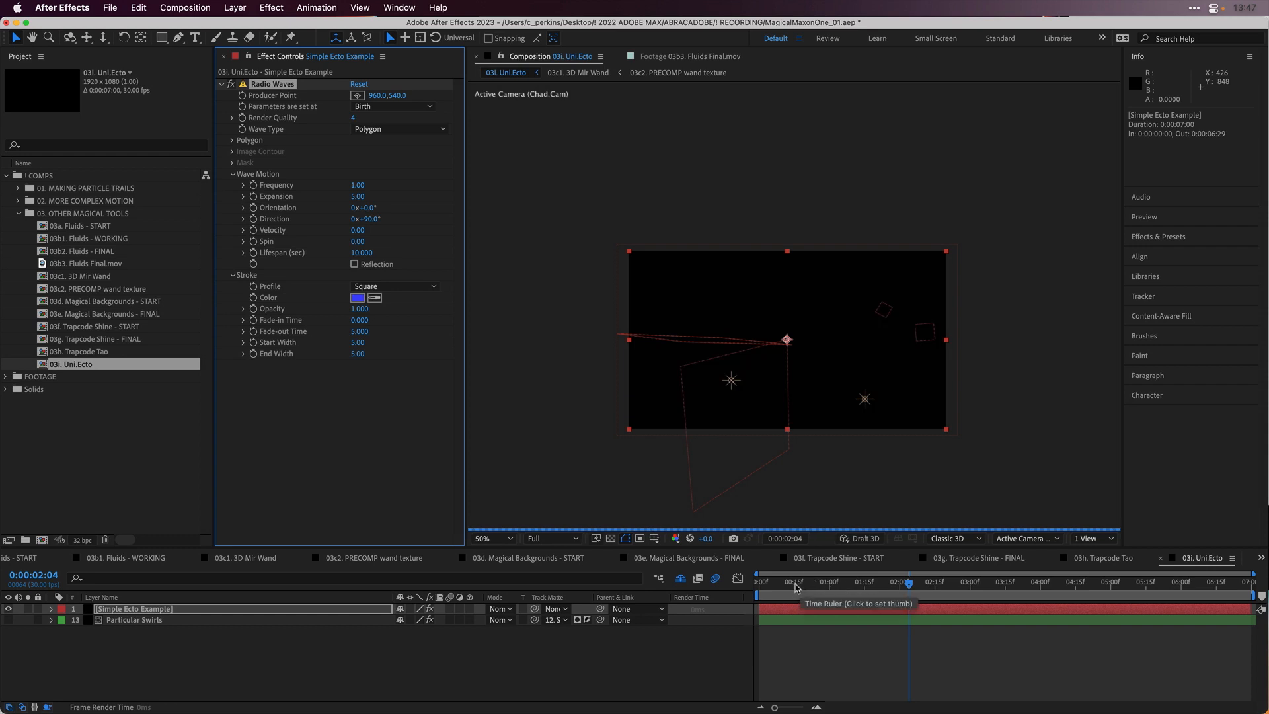
- Solo the Simple Ecto Example layer and preview the expanding radio waves, ending at 0:00:03:19
{"action": "left_click", "coordinate": [28, 609]}
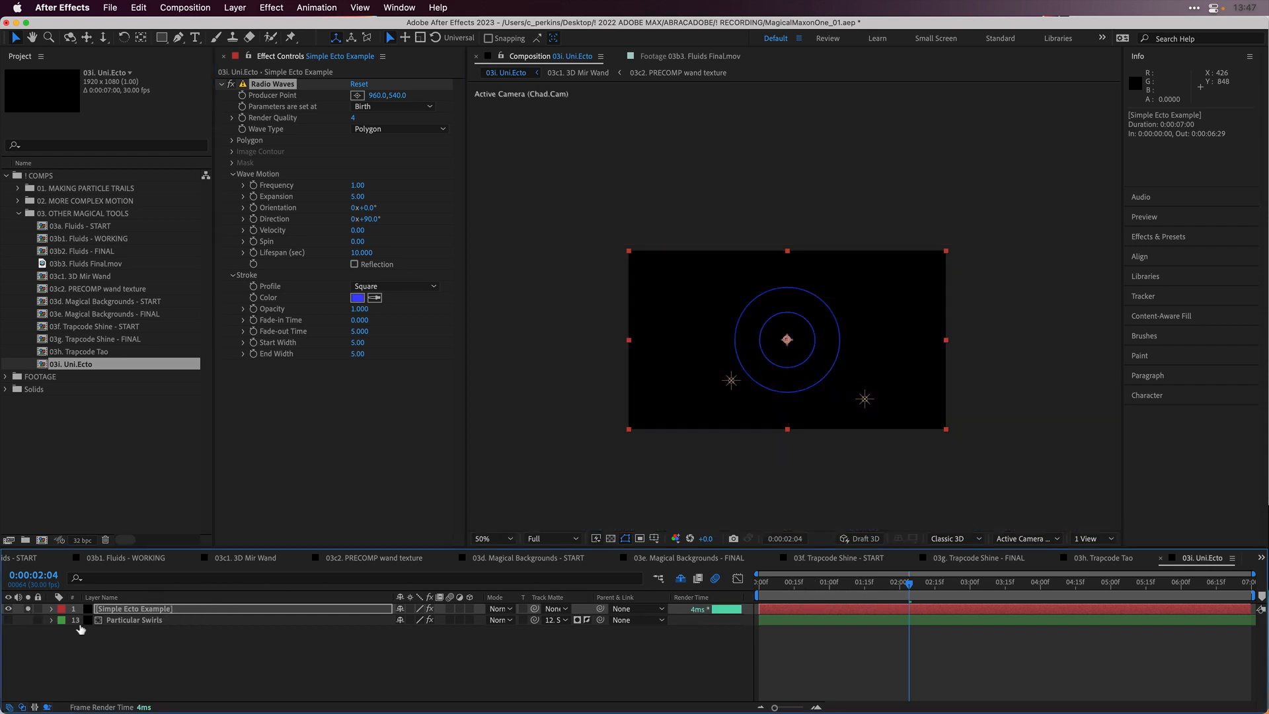
{"action": "left_click", "coordinate": [786, 590]}
{"action": "key", "text": "space"}
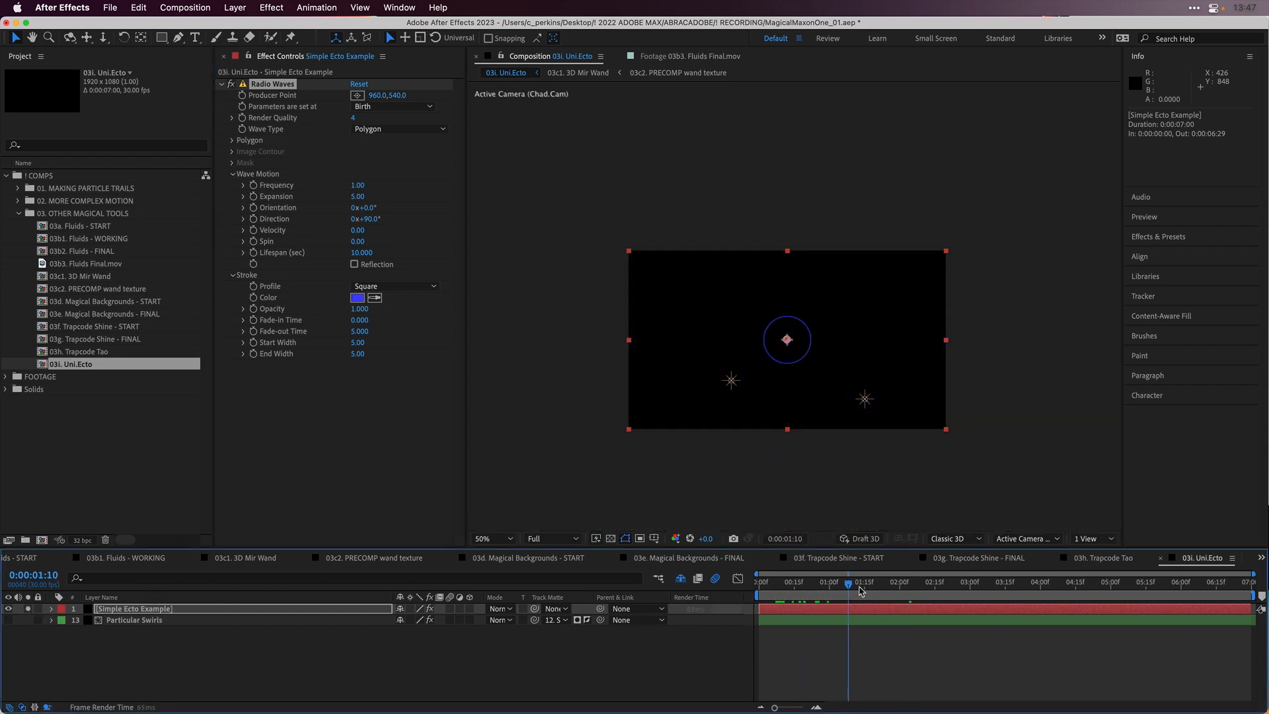
{"action": "key", "text": "period"}
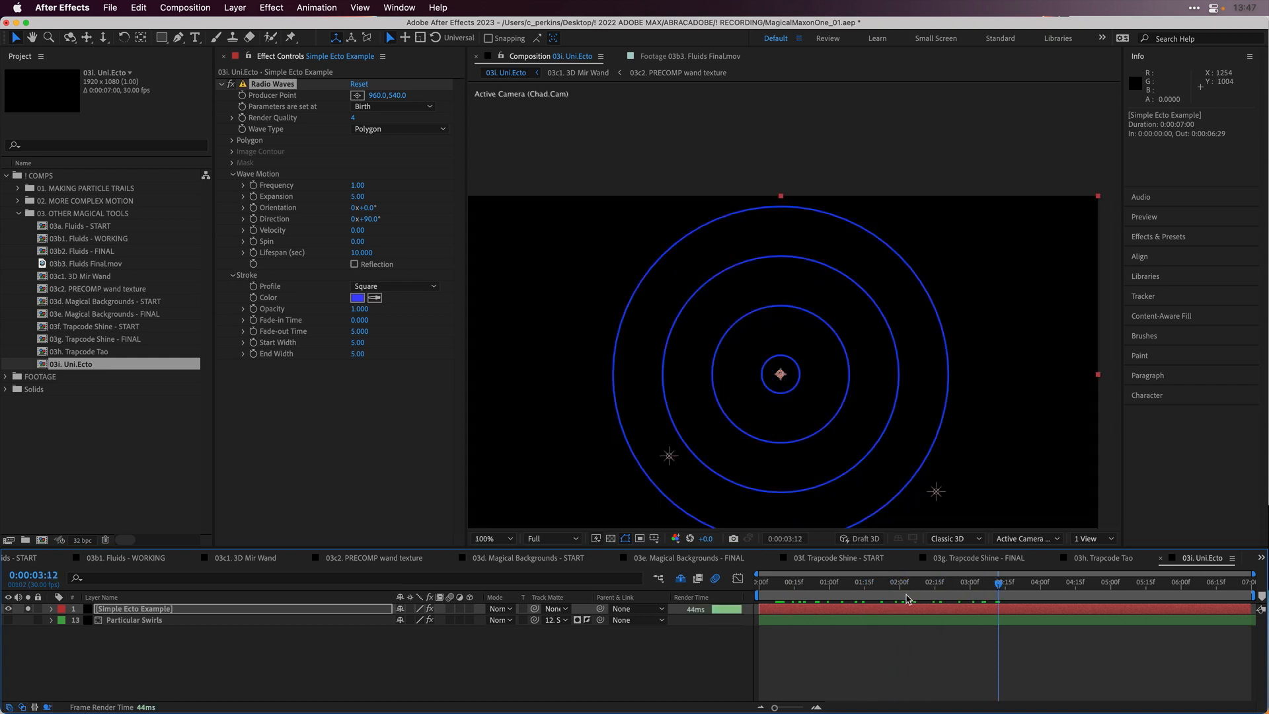
{"action": "scroll", "coordinate": [838, 343], "scroll_direction": "down", "scroll_amount": 5}
{"action": "left_click_drag", "start_coordinate": [865, 585], "coordinate": [1123, 565]}
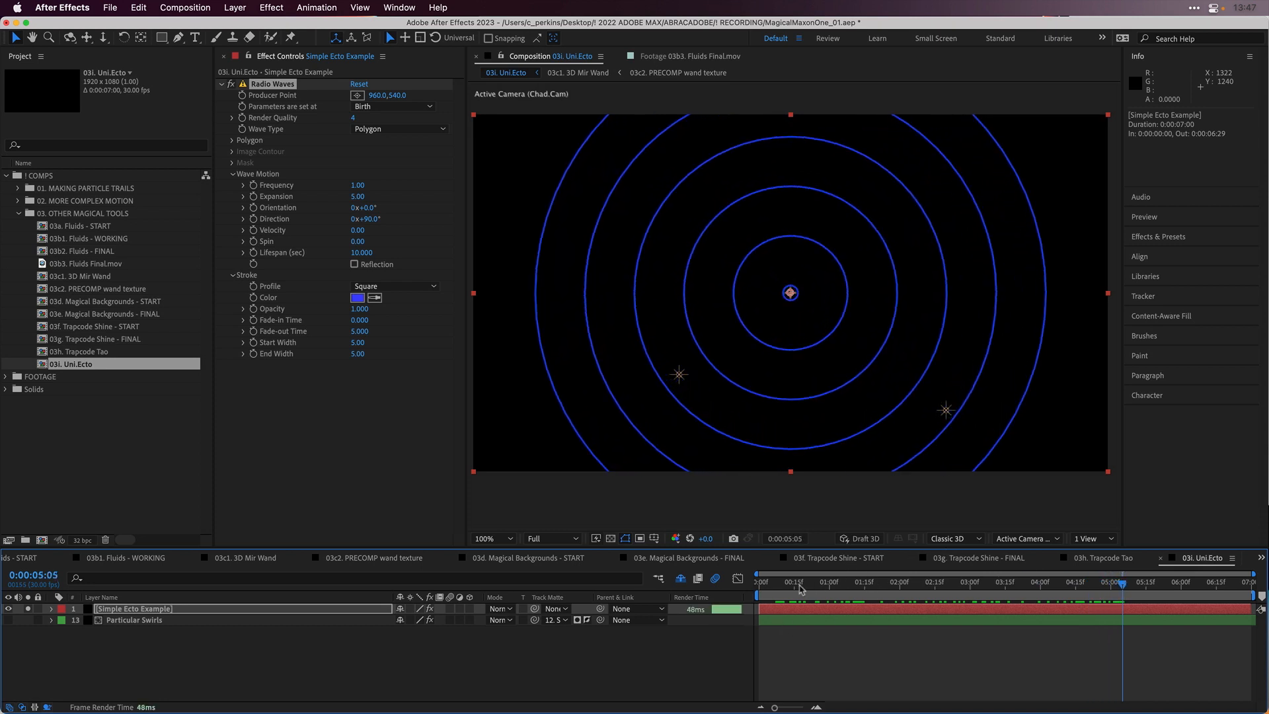
{"action": "mouse_move", "coordinate": [800, 589]}
{"action": "left_mouse_down"}
{"action": "mouse_move", "coordinate": [910, 583]}
{"action": "mouse_move", "coordinate": [785, 577]}
{"action": "left_mouse_up"}
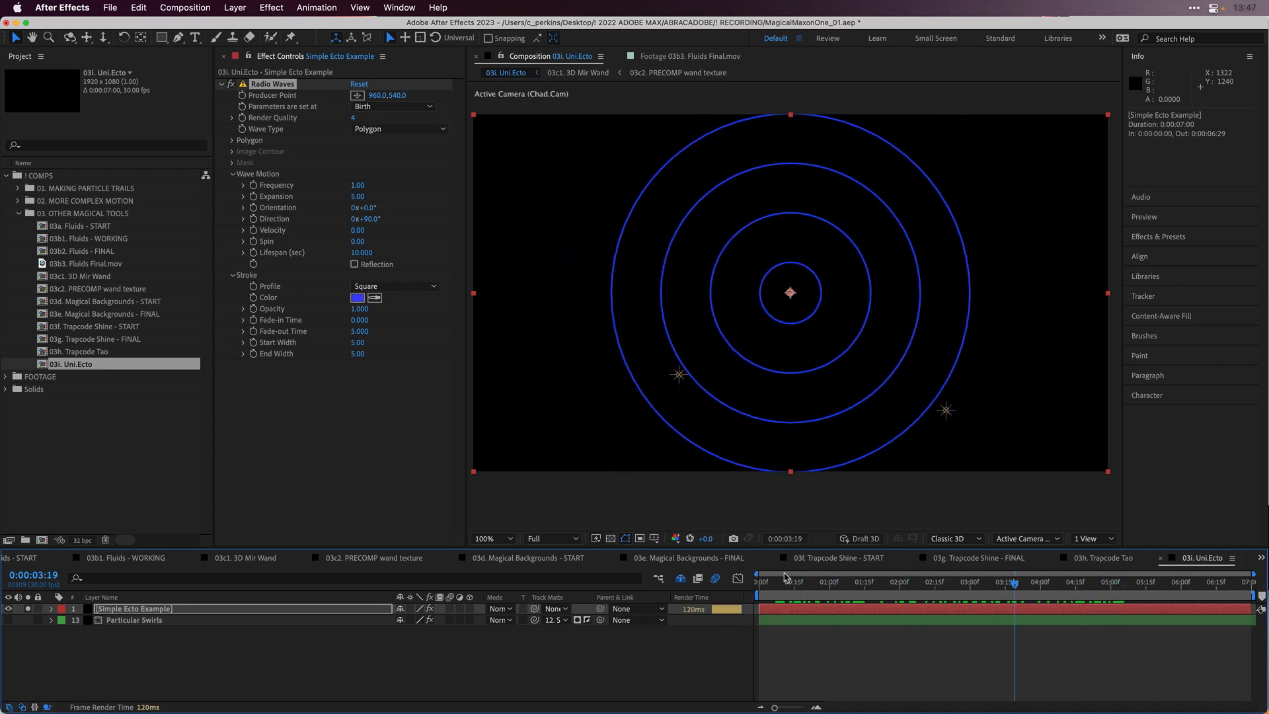
- Apply the uni.Ecto effect to the Simple Ecto Example layer
{"action": "left_click", "coordinate": [295, 610]}
{"action": "key", "text": "ctrl+space"}
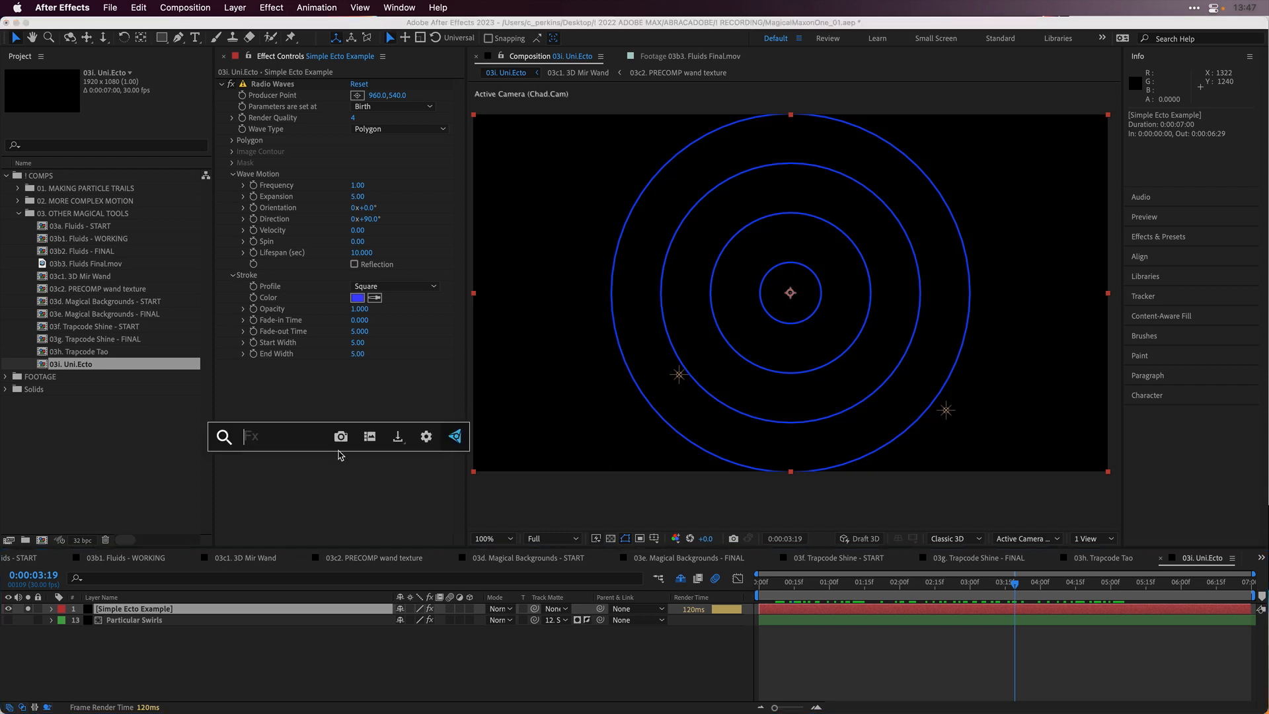
{"action": "type", "text": "eco"}
{"action": "key", "text": "Left"}
{"action": "key", "text": "t"}
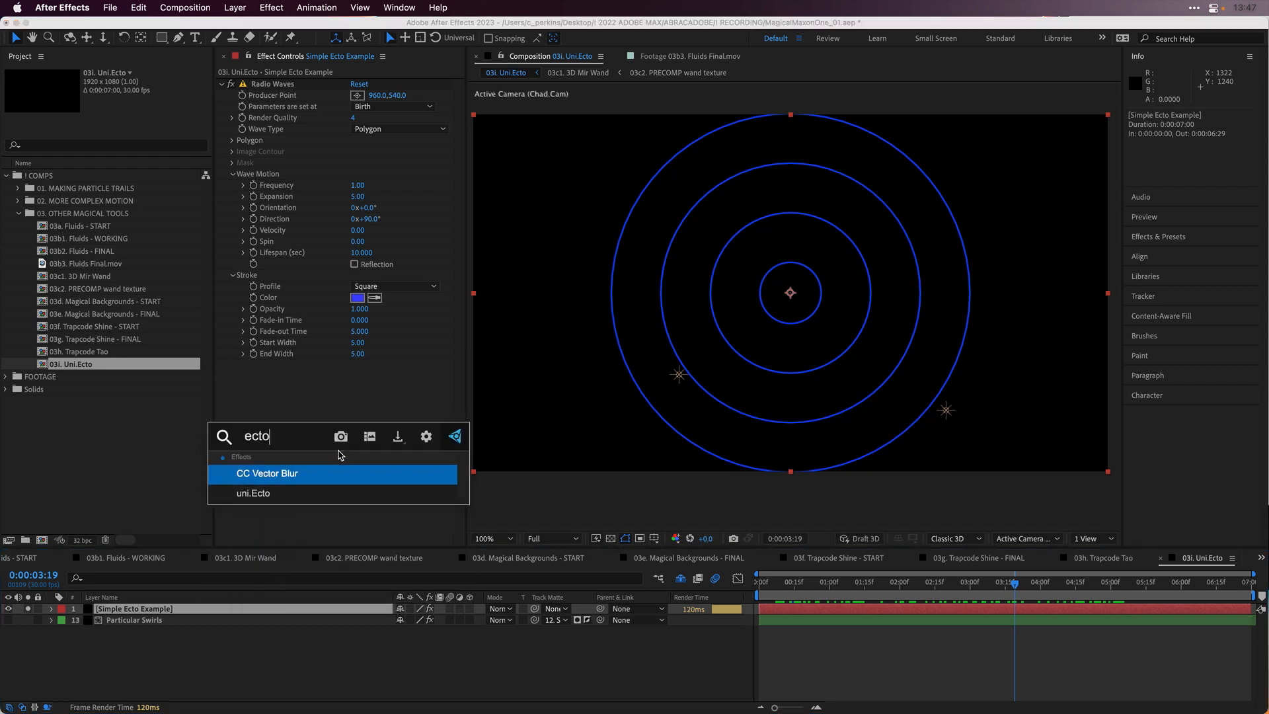
{"action": "key", "text": "Down"}
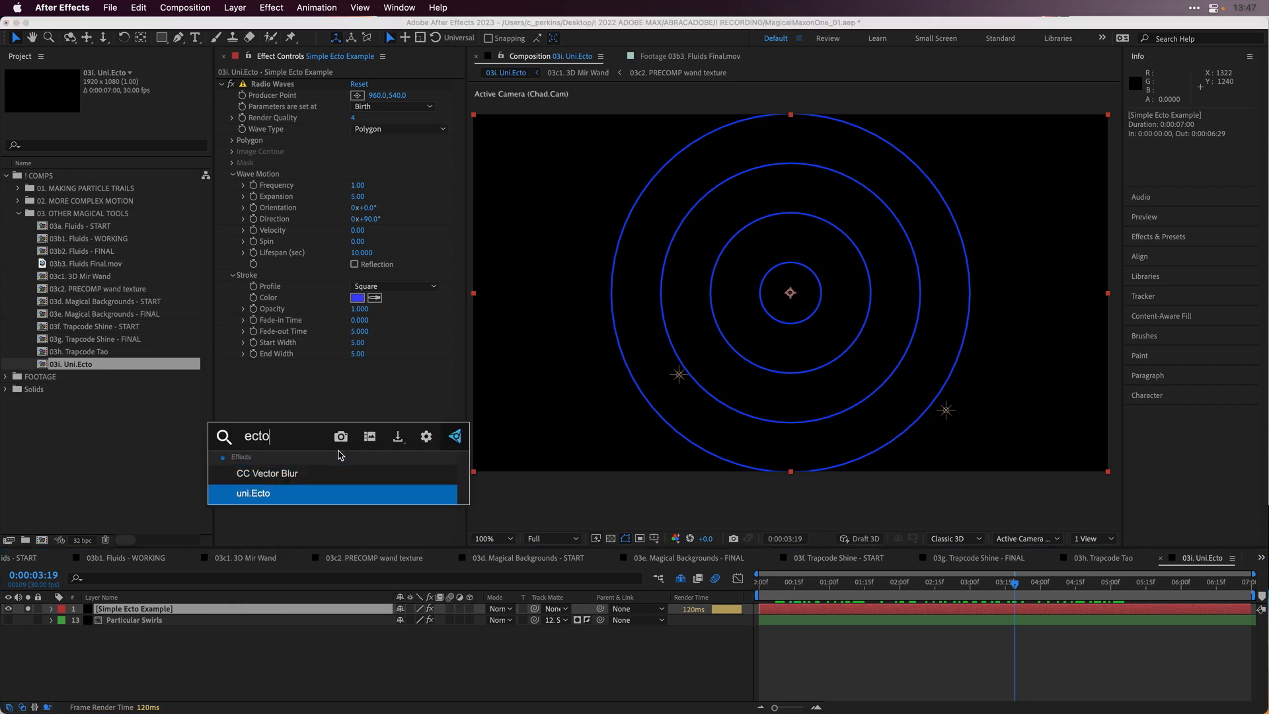
{"action": "key", "text": "Return"}
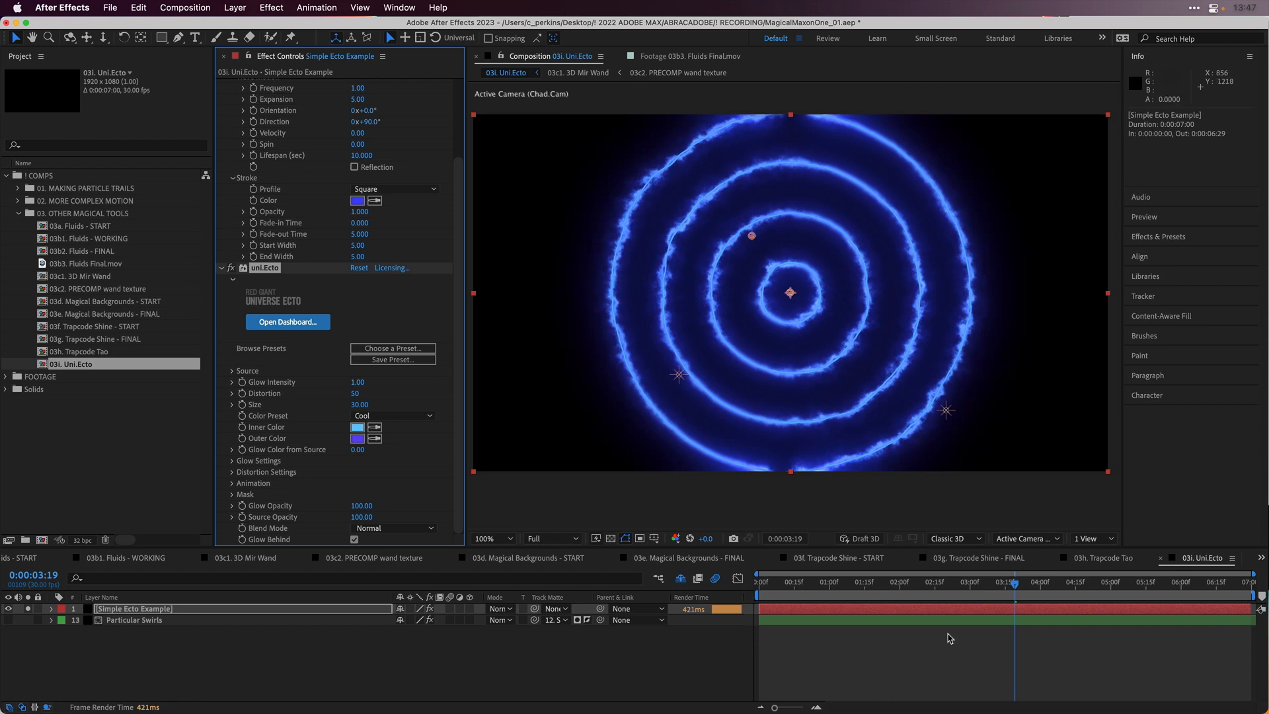
- Scrub to 0:00:03:22 and set uni.Ecto's Distortion to 193 and Size to 32
{"action": "left_click_drag", "start_coordinate": [813, 584], "coordinate": [1022, 591]}
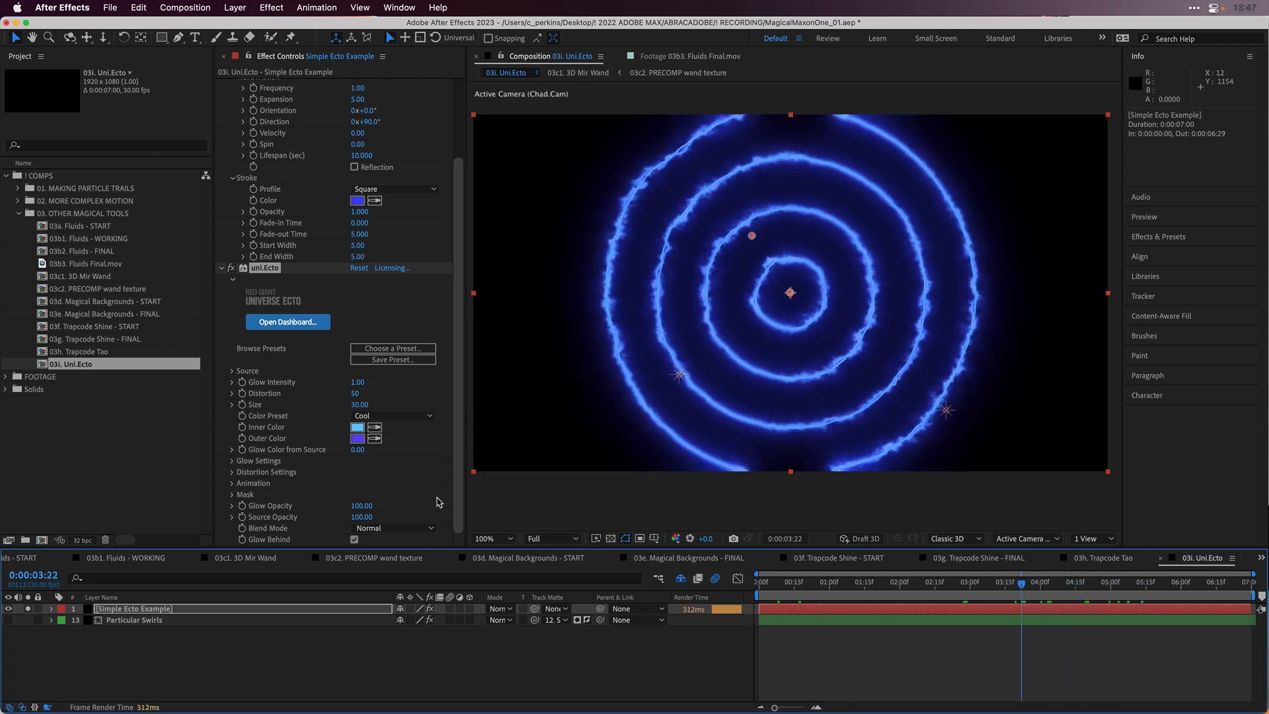
{"action": "left_click_drag", "start_coordinate": [356, 396], "coordinate": [446, 390]}
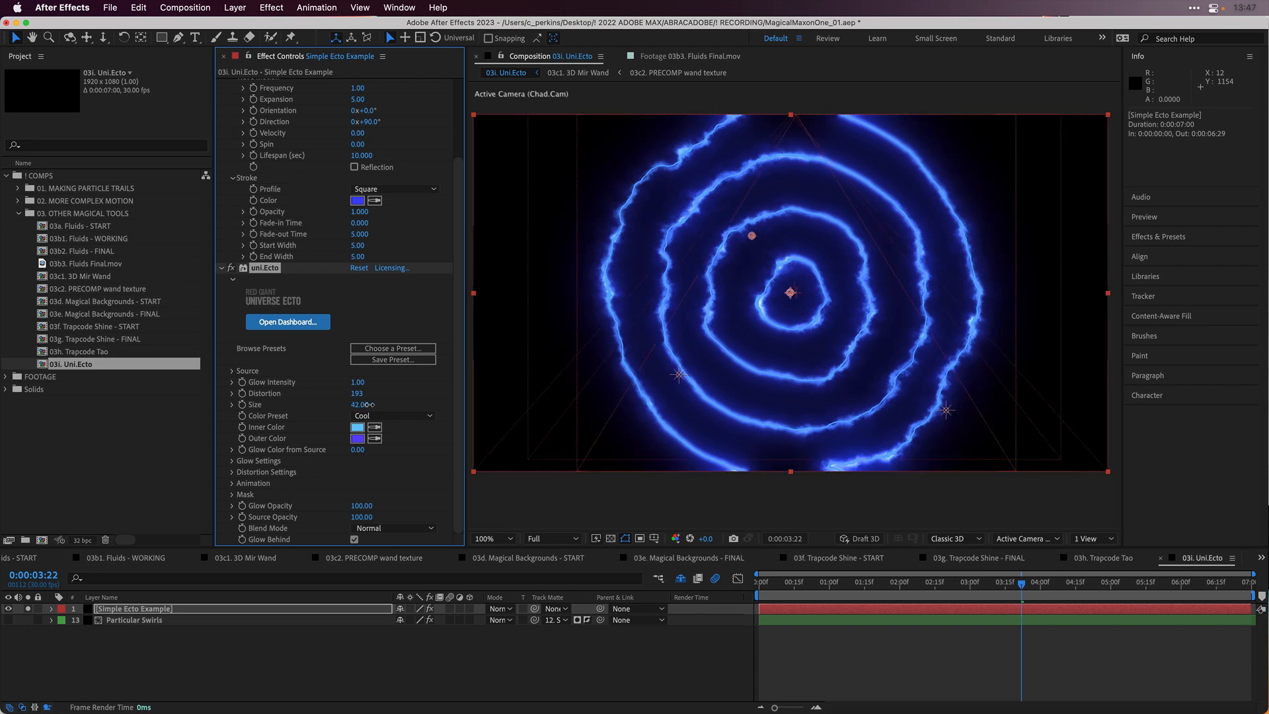
{"action": "left_click_drag", "start_coordinate": [364, 404], "coordinate": [370, 404]}
{"action": "key", "text": "super+z"}
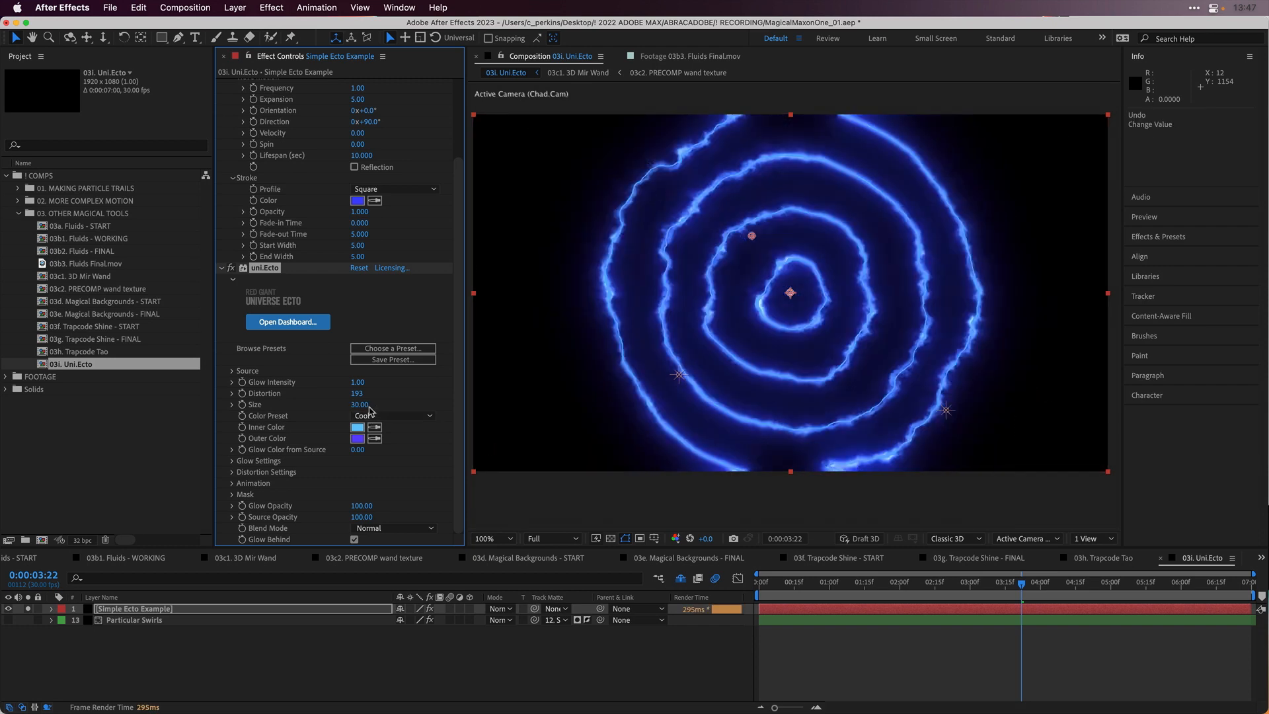
{"action": "left_click", "coordinate": [362, 404]}
{"action": "type", "text": "32"}
{"action": "key", "text": "Return"}
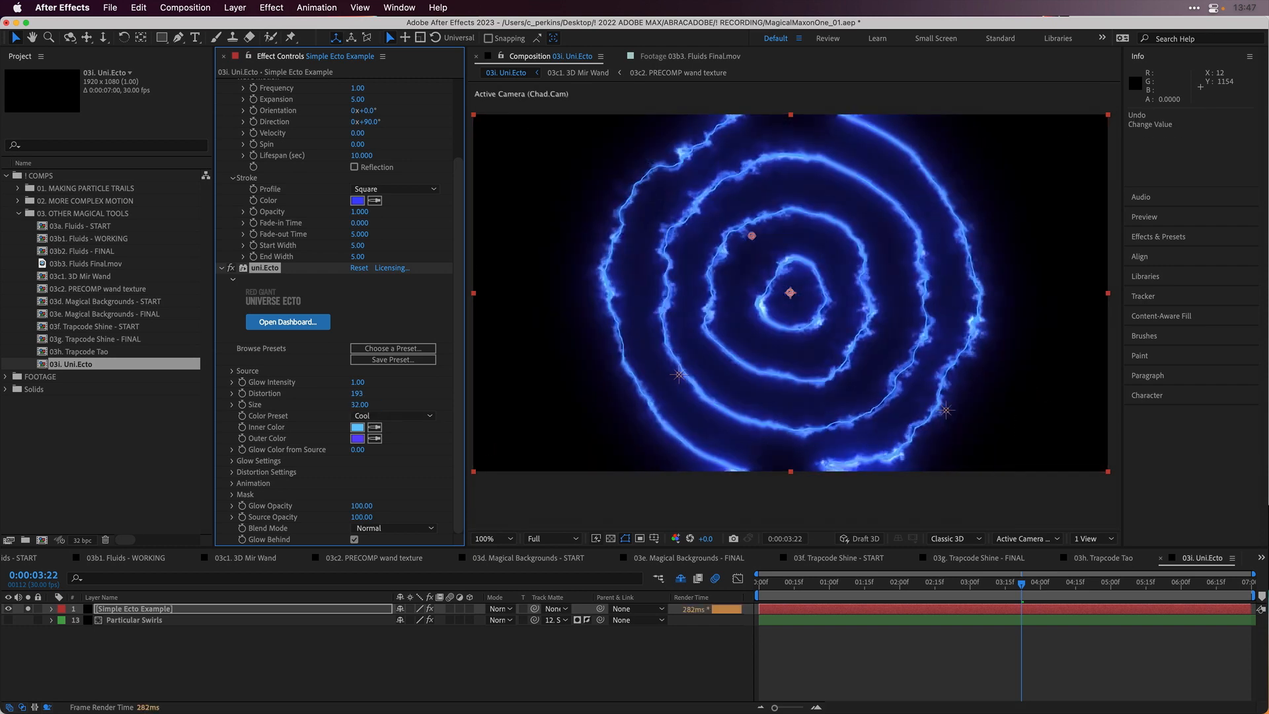
- Scrub from 0:00:01:17 to 0:00:04:09 to preview the distorted glowing rings in motion
{"action": "left_click", "coordinate": [869, 584]}
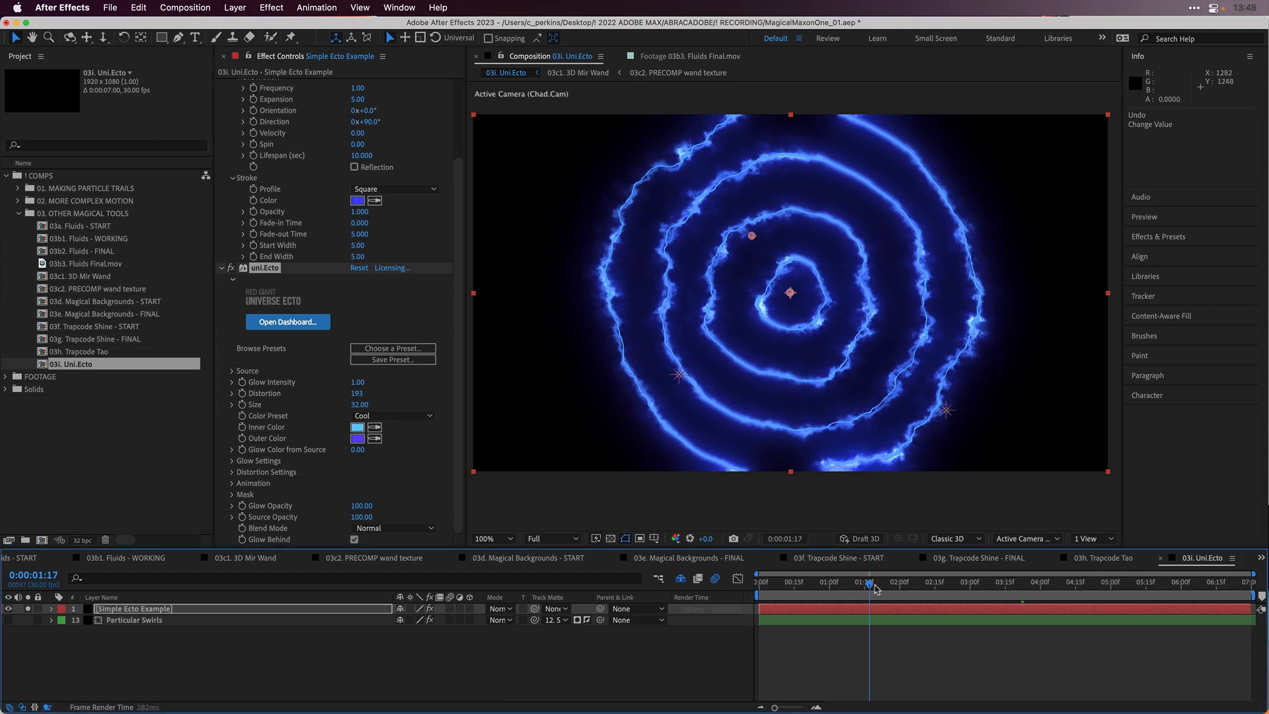
{"action": "left_click_drag", "start_coordinate": [876, 588], "coordinate": [1026, 590]}
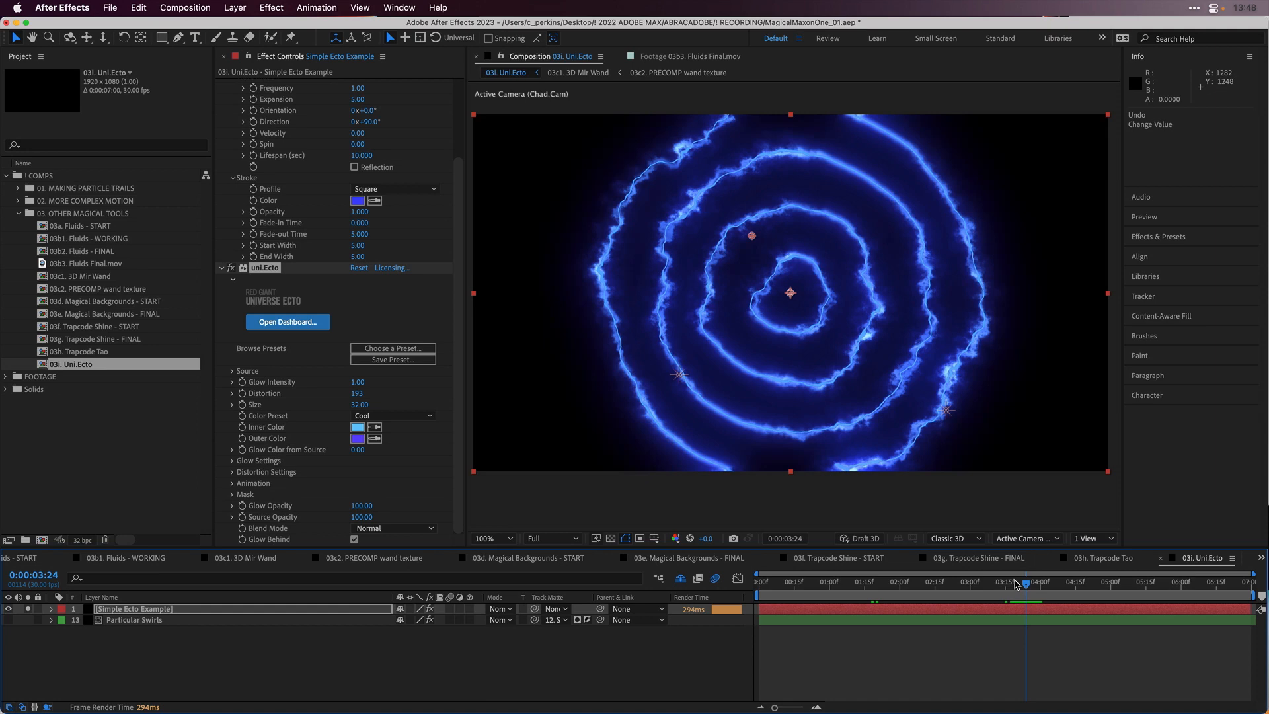
{"action": "left_click_drag", "start_coordinate": [1027, 584], "coordinate": [1061, 588]}
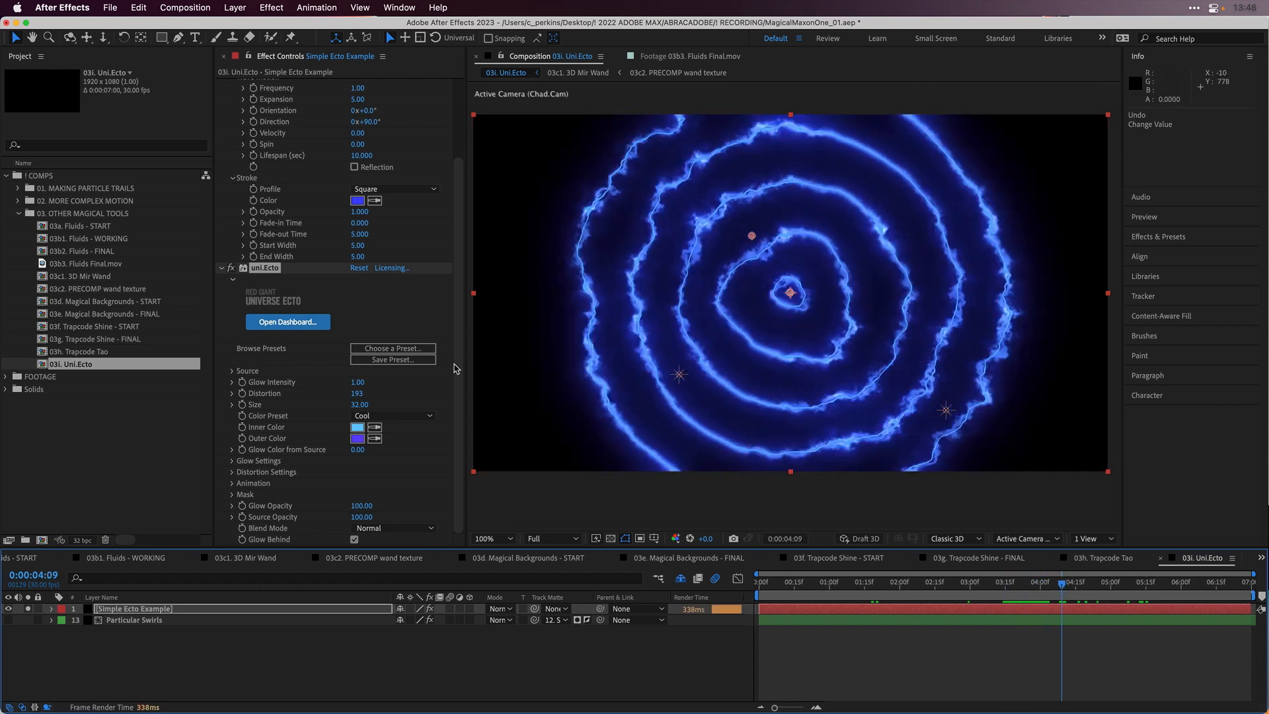
- Browse the Ecto presets in the Universe Dashboard and close it without applying one
{"action": "left_click", "coordinate": [393, 349]}
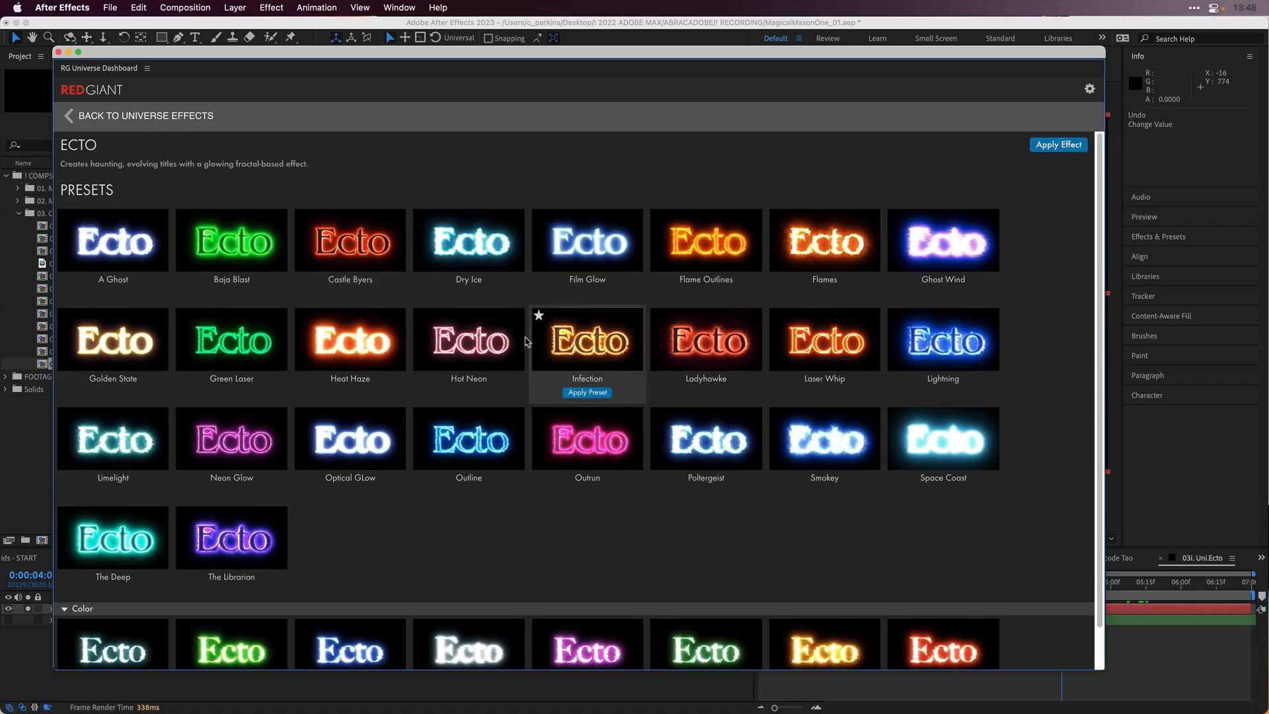
{"action": "scroll", "coordinate": [472, 350], "scroll_direction": "down", "scroll_amount": 2}
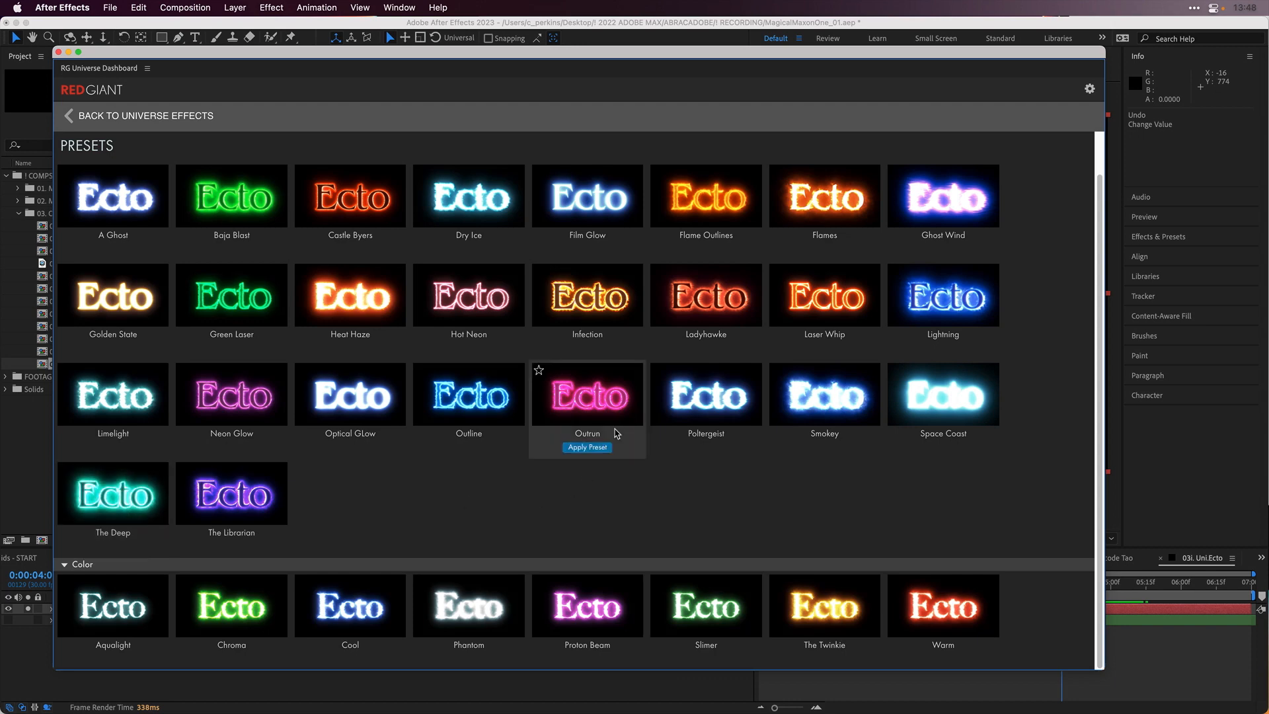
{"action": "left_click", "coordinate": [59, 52]}
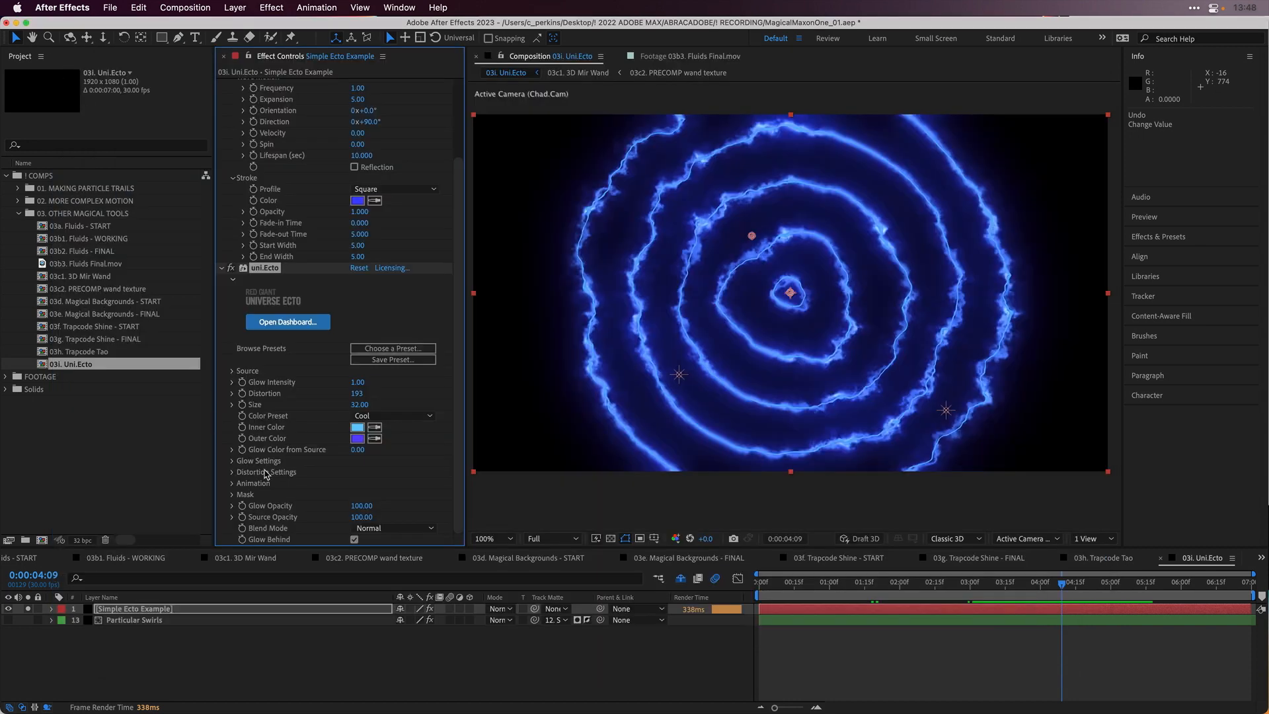